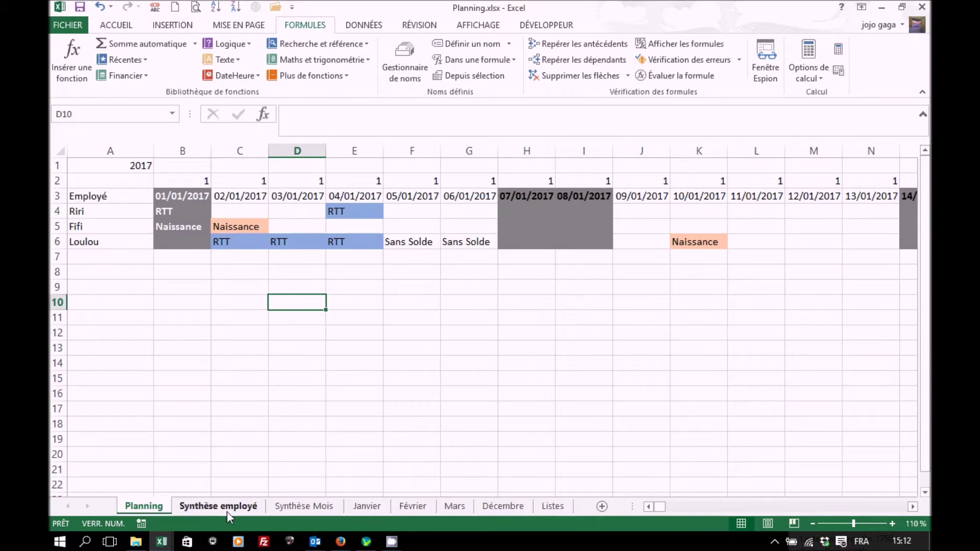
# Review the Synthèse employé, Synthèse Mois and Janvier sheets of the finished planning workbook, ending on the Planning sheet.
pyautogui.click(227, 506)
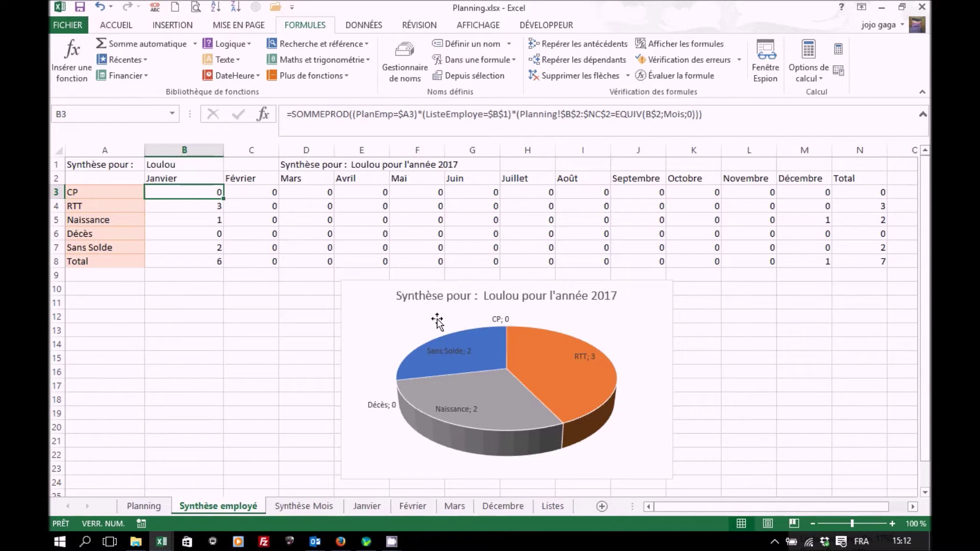
pyautogui.click(296, 506)
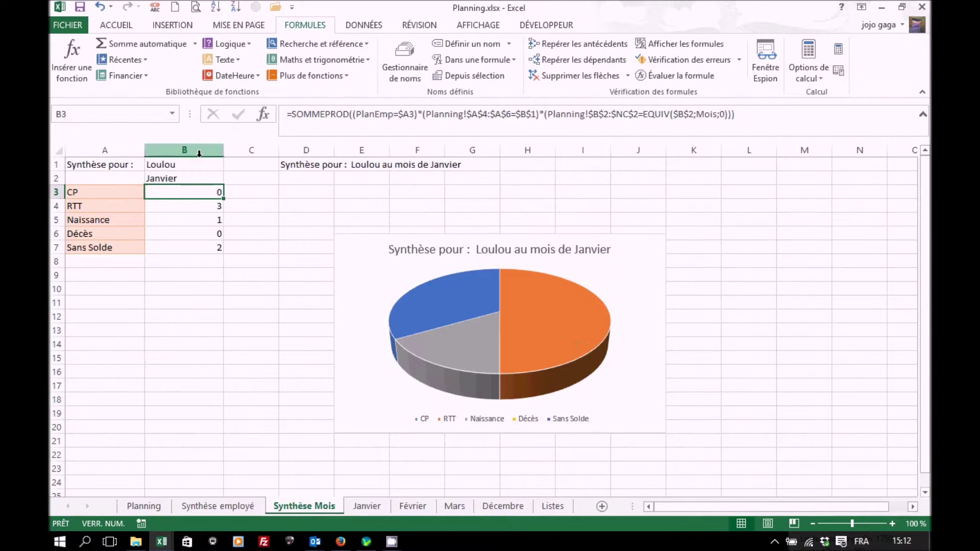
pyautogui.click(382, 509)
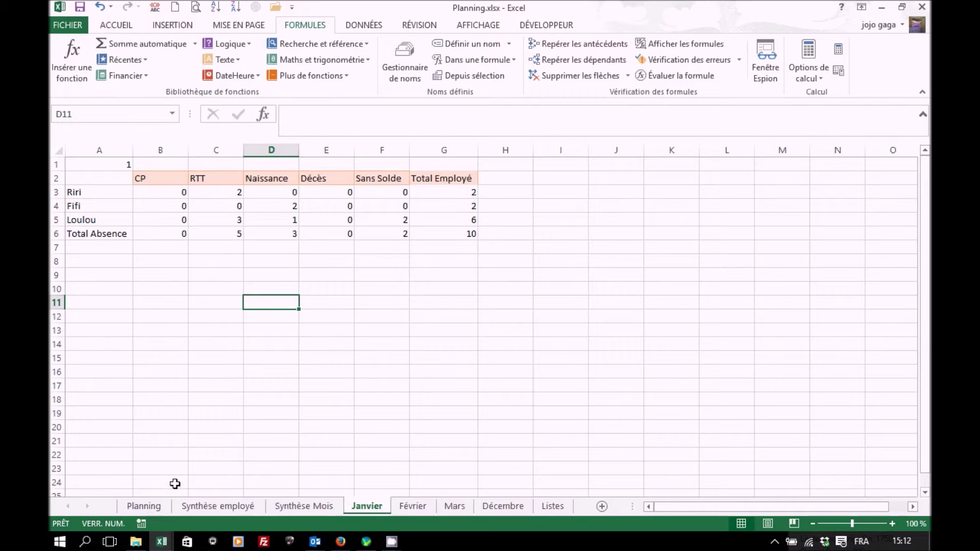
pyautogui.click(143, 508)
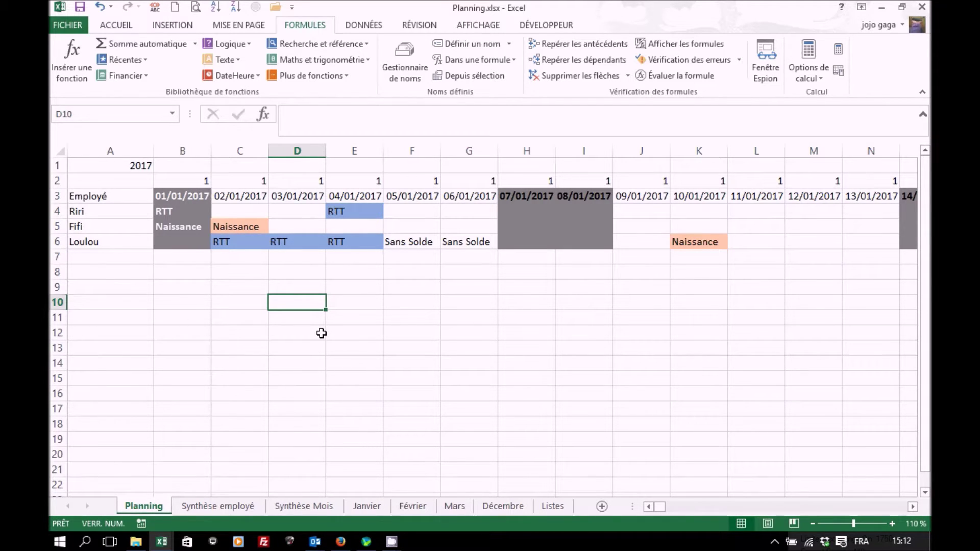
# Create a new blank workbook and choose the Planning et Reporting folder inside Exos_Type_Excel as its save location.
pyautogui.click(174, 9)
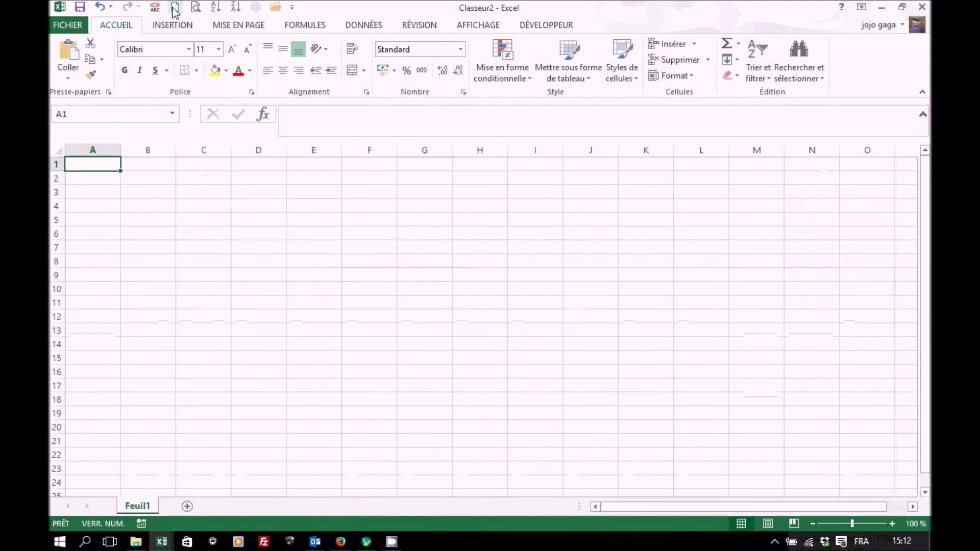
pyautogui.click(66, 26)
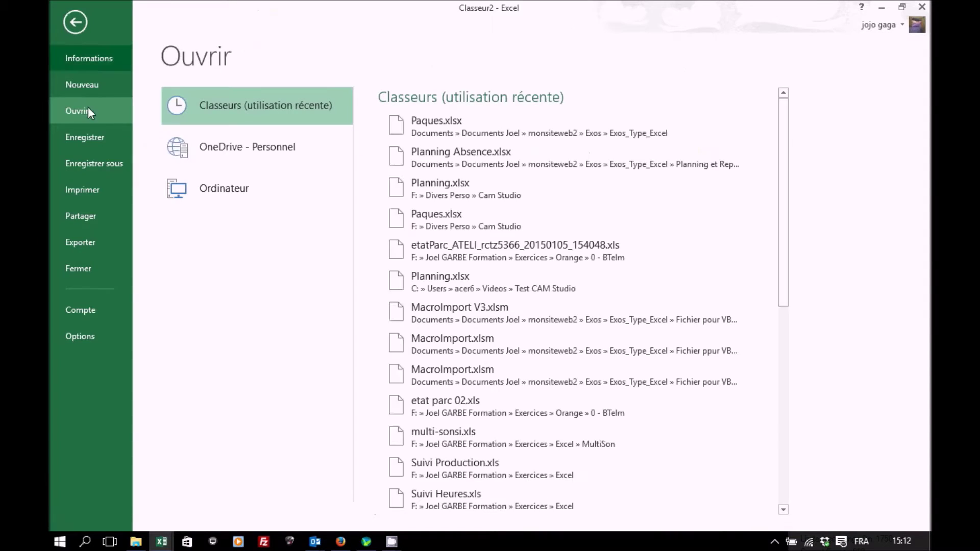
pyautogui.click(85, 167)
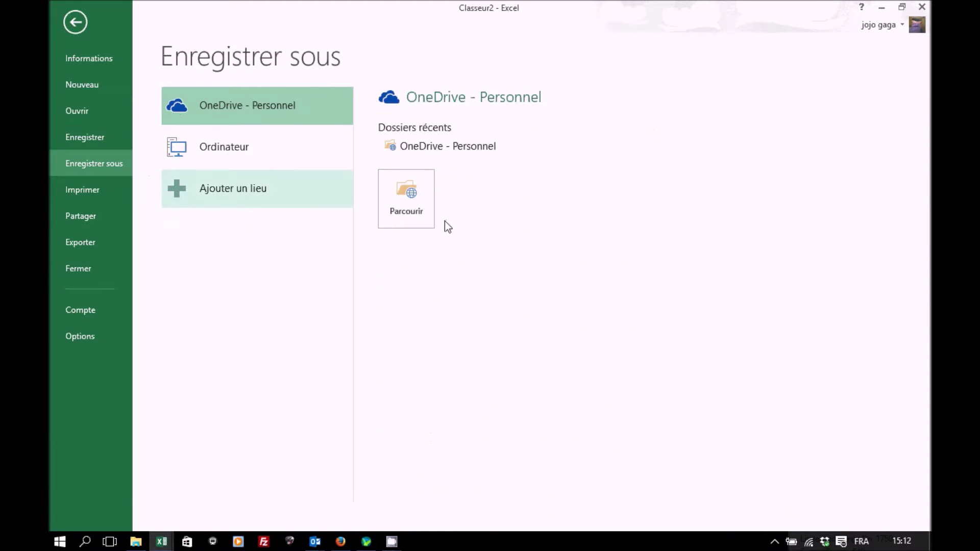
pyautogui.click(214, 147)
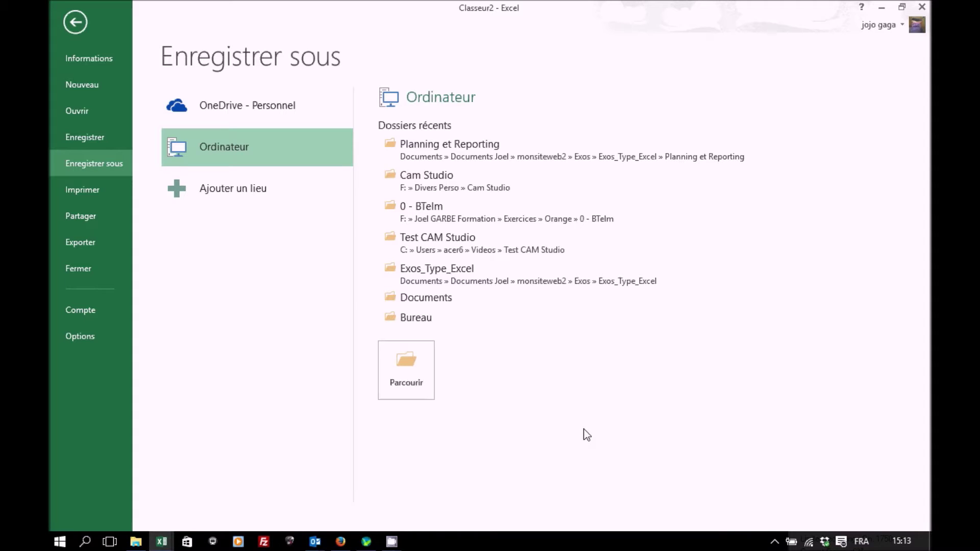
pyautogui.click(410, 378)
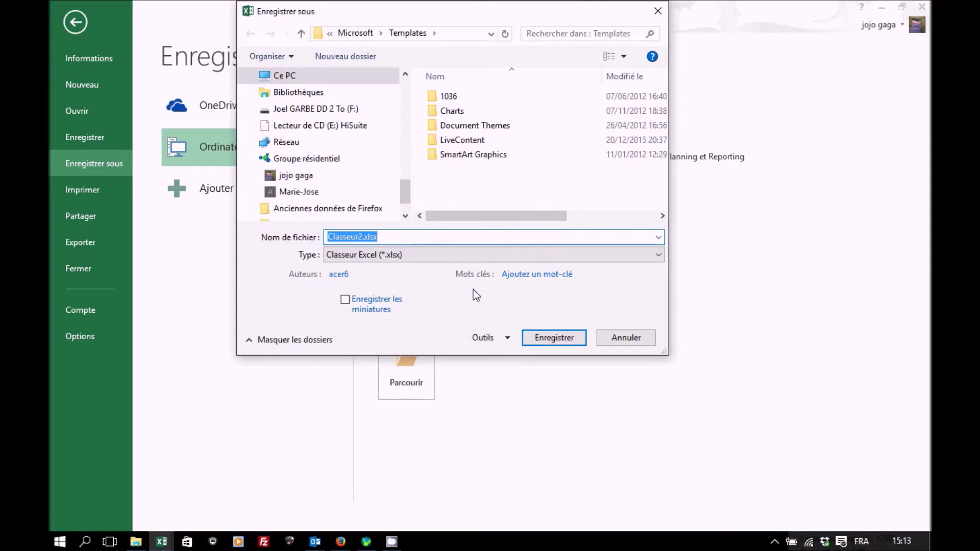
pyautogui.moveTo(403, 188); pyautogui.dragTo(407, 111)
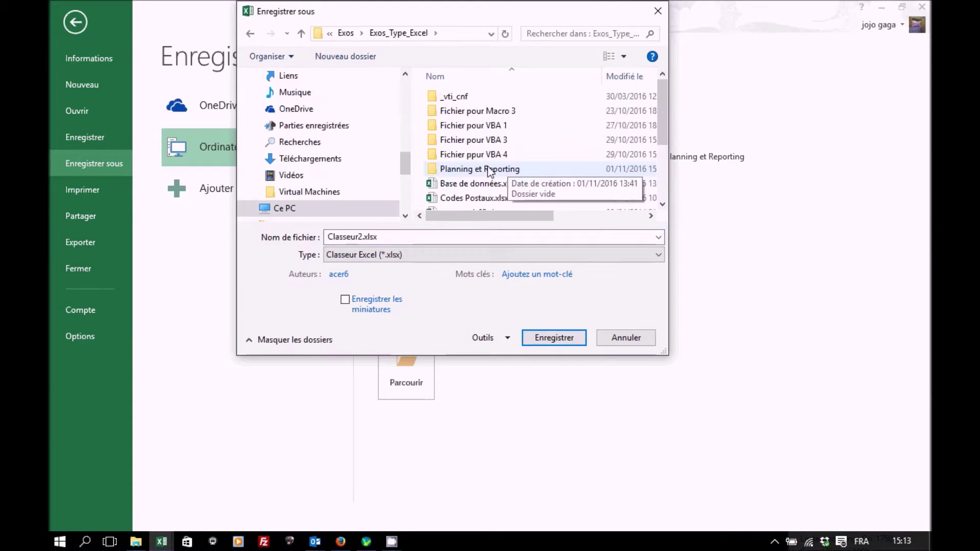
pyautogui.click(488, 168)
pyautogui.doubleClick(488, 168)
# Save the workbook as Planning Absence in the macro-enabled Excel workbook format (*.xlsm).
pyautogui.doubleClick(379, 238)
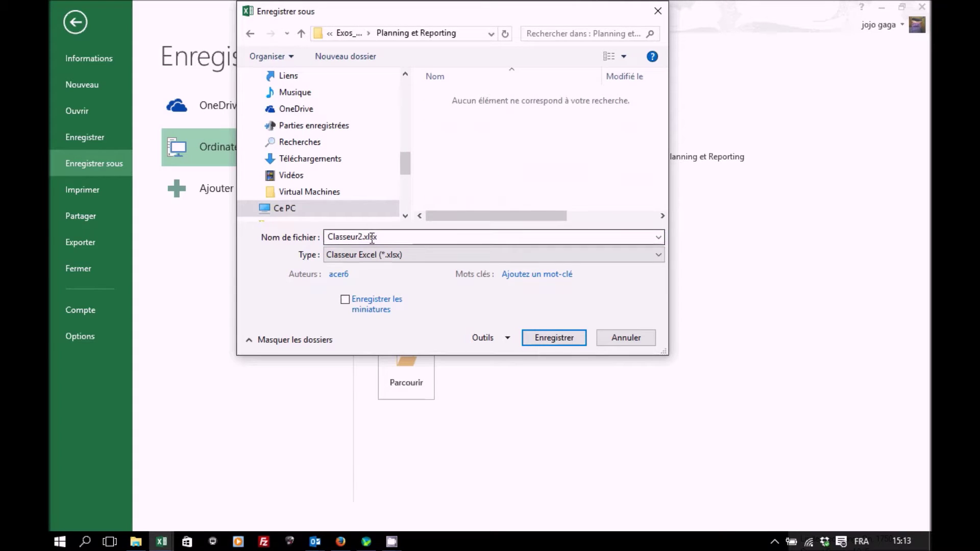
pyautogui.write('Planning Absence')
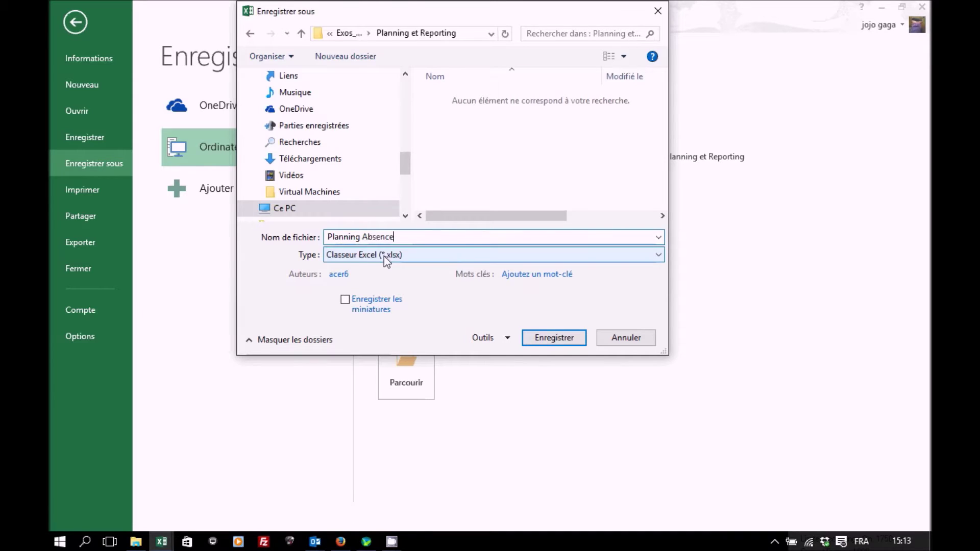
pyautogui.click(384, 255)
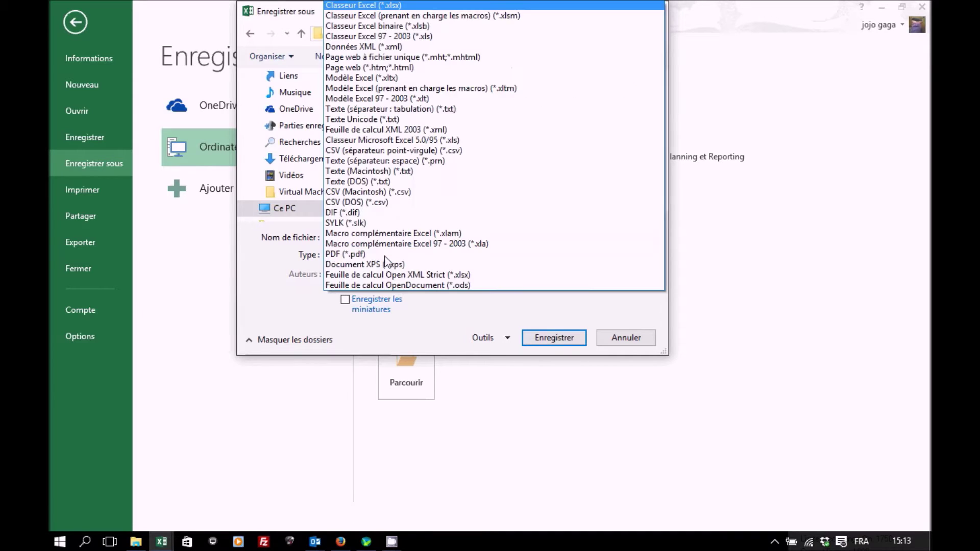
pyautogui.click(400, 15)
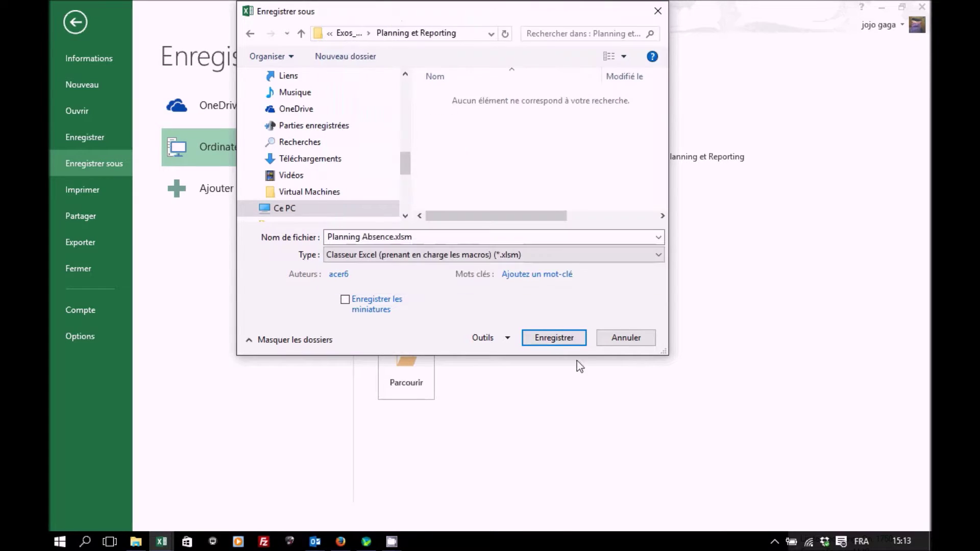
pyautogui.click(546, 341)
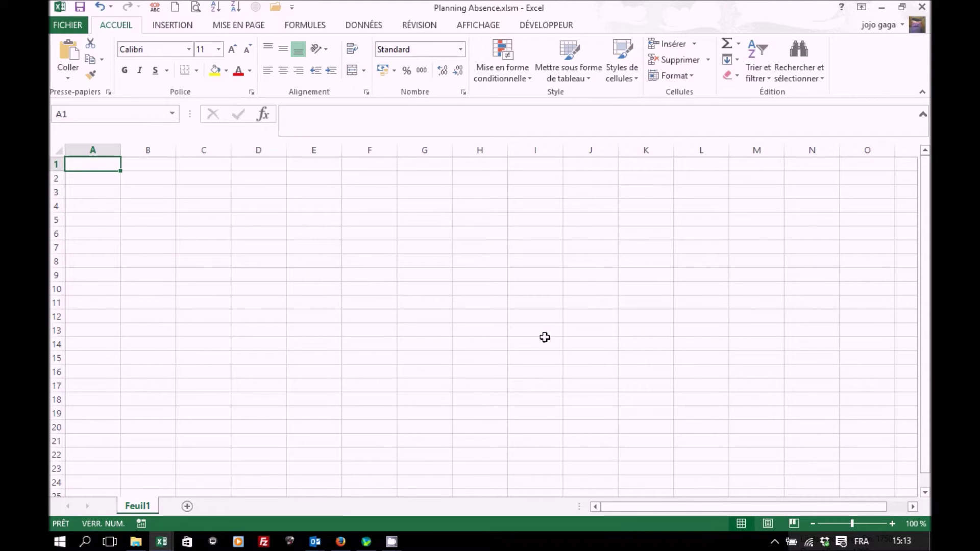
# Rename the sheet Feuil1 as Planning.
pyautogui.doubleClick(145, 506)
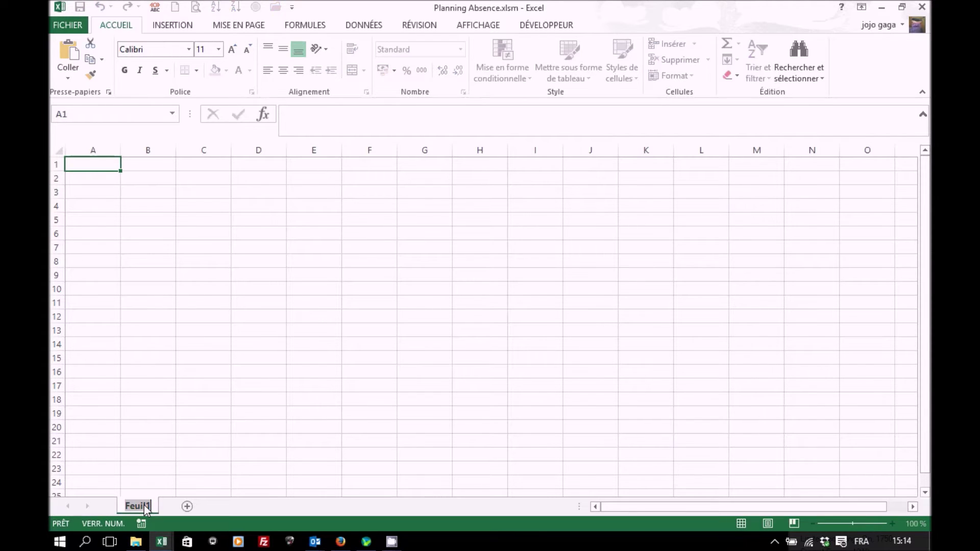
pyautogui.write('Planning')
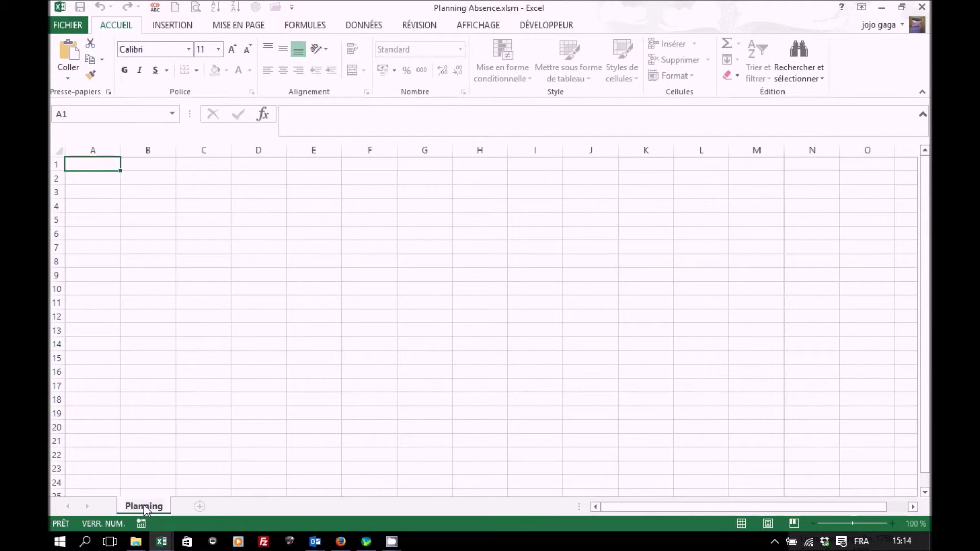
pyautogui.press('Return')
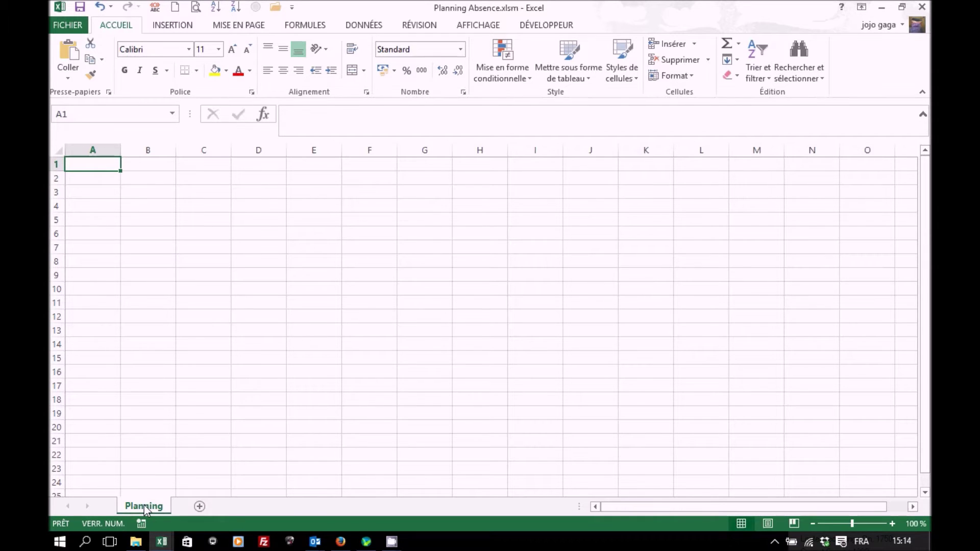
# Enter the label Année in A1 and the year 2016 in B1.
pyautogui.write('Année')
pyautogui.press('Tab')
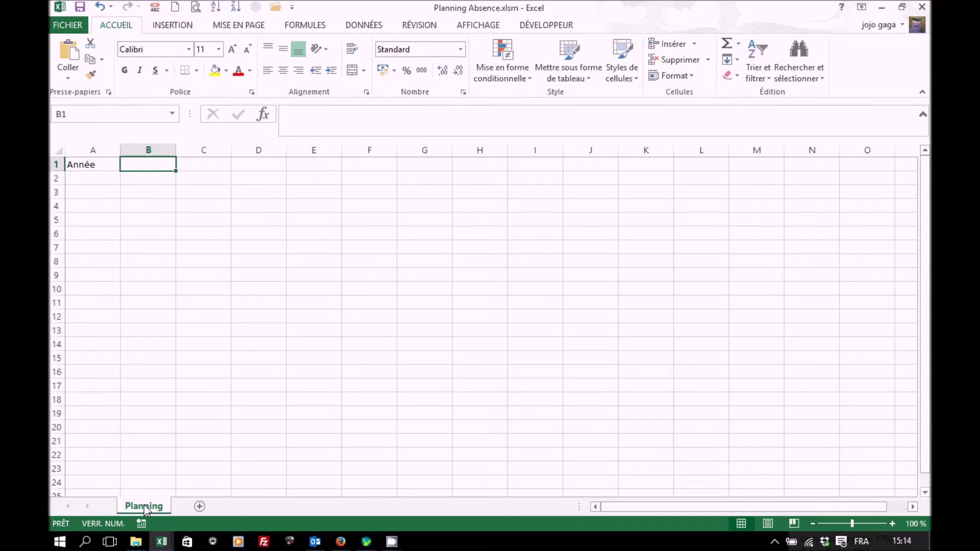
pyautogui.write('2016')
pyautogui.press('Return')
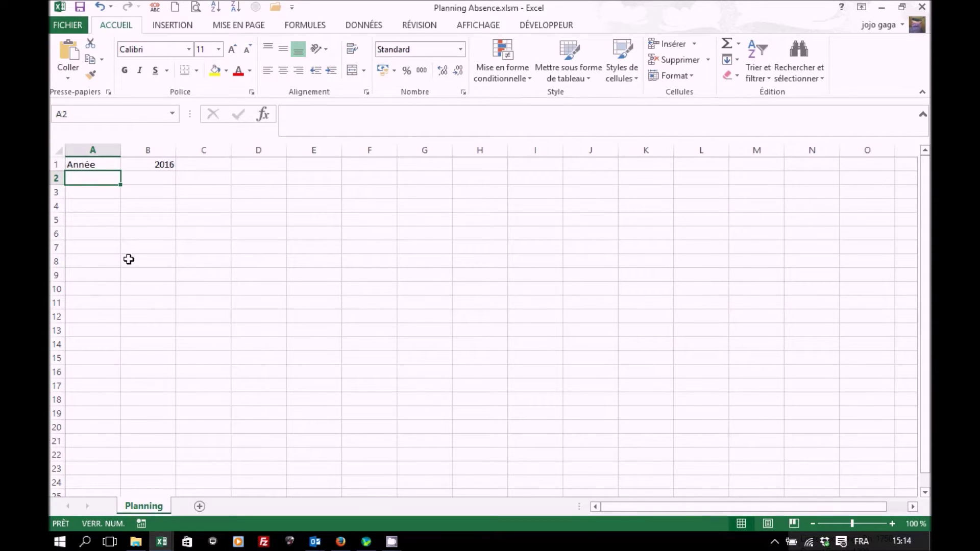
# Enter the heading Employés in A4 and list the three employees' first names in A5 to A7.
pyautogui.click(102, 207)
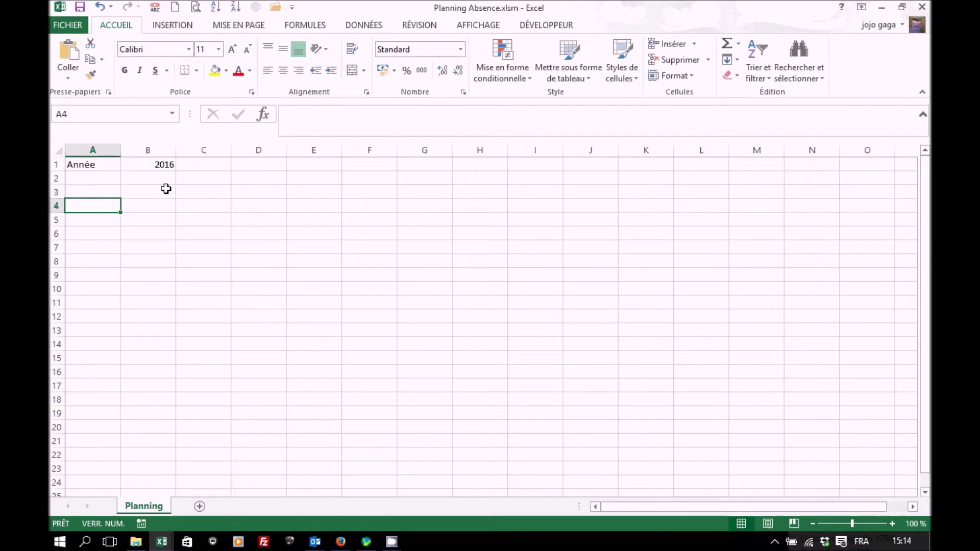
pyautogui.write('Employs')
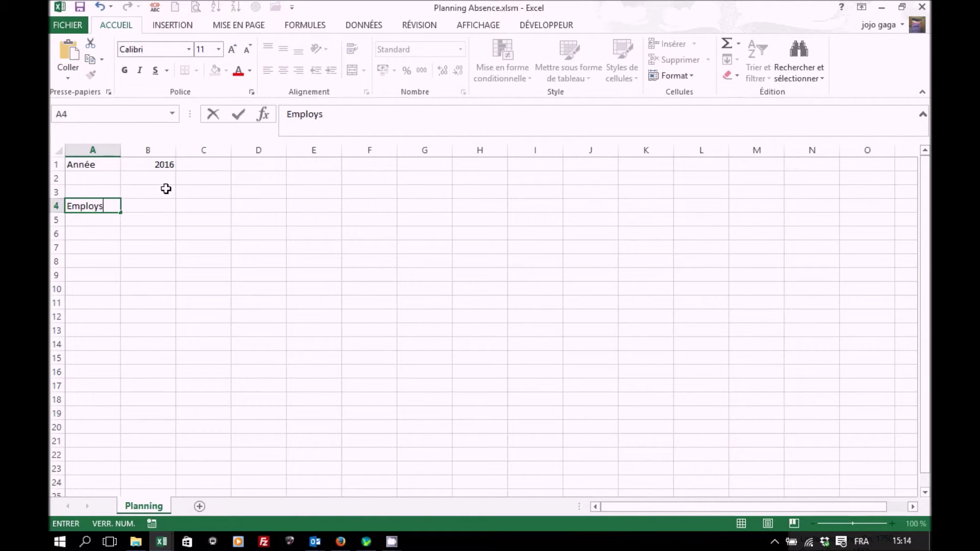
pyautogui.press('BackSpace')
pyautogui.write('ésd')
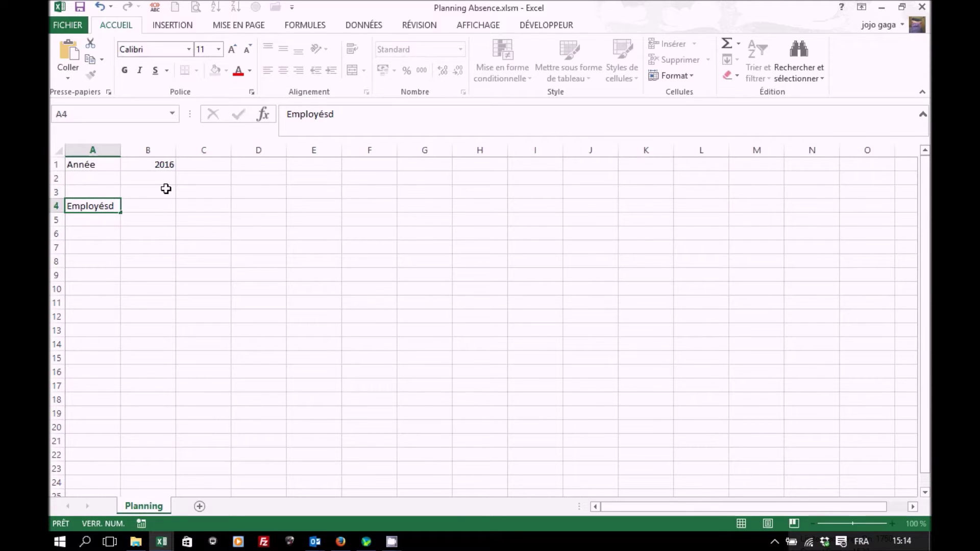
pyautogui.press('Return')
pyautogui.write('Riri')
pyautogui.press('Return')
pyautogui.write('Fifi')
pyautogui.press('Return')
pyautogui.write('Loulou')
pyautogui.press('Return')
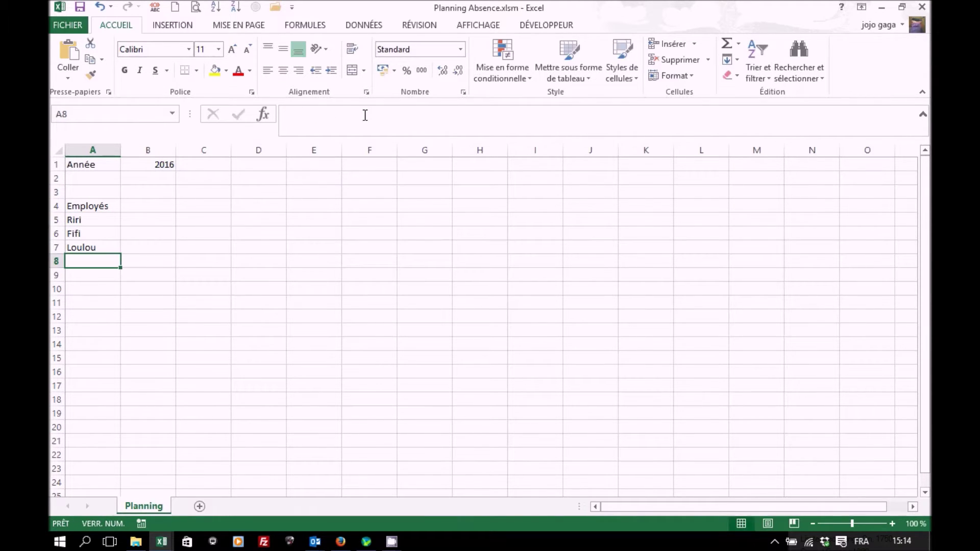
# Insert the DATE function from the Date & Heure category into cell B4.
pyautogui.click(157, 205)
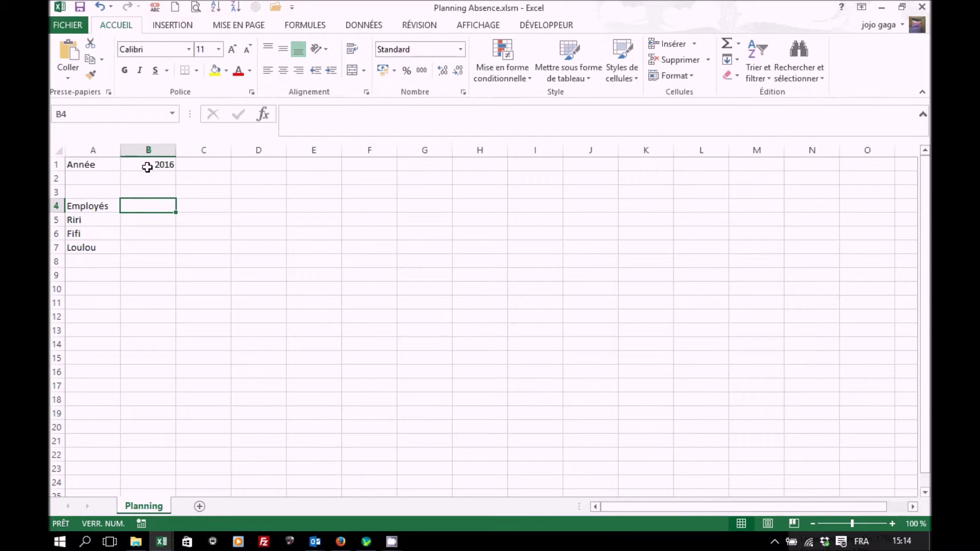
pyautogui.click(264, 114)
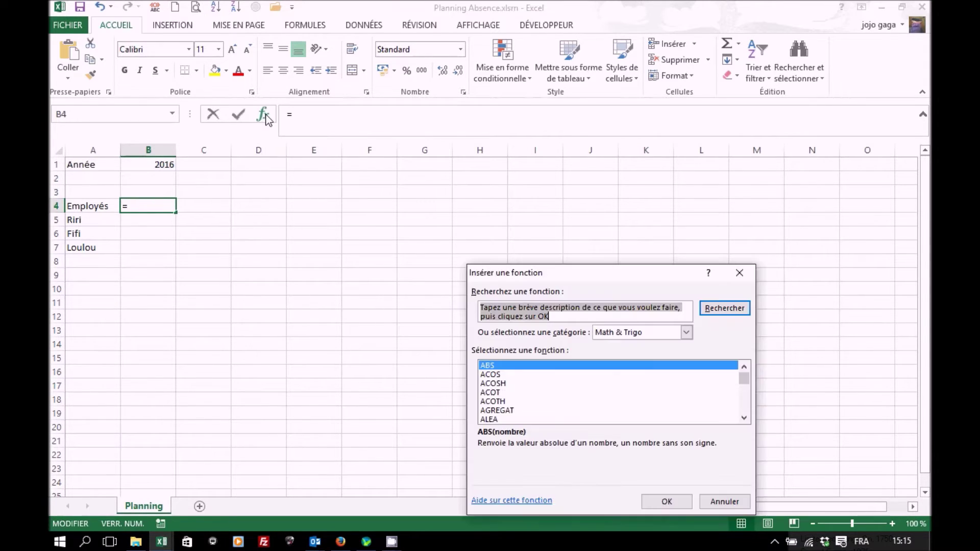
pyautogui.click(626, 333)
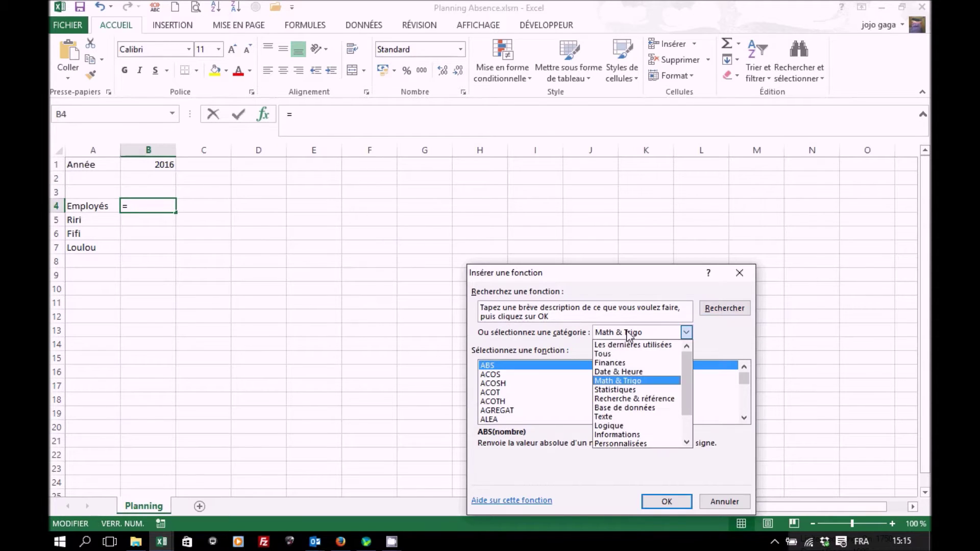
pyautogui.click(619, 373)
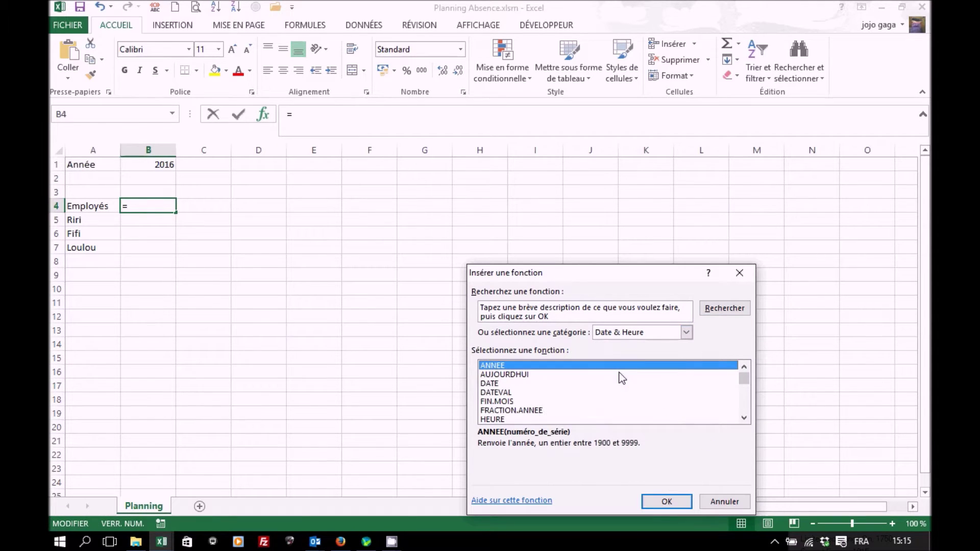
pyautogui.click(494, 384)
pyautogui.click(667, 501)
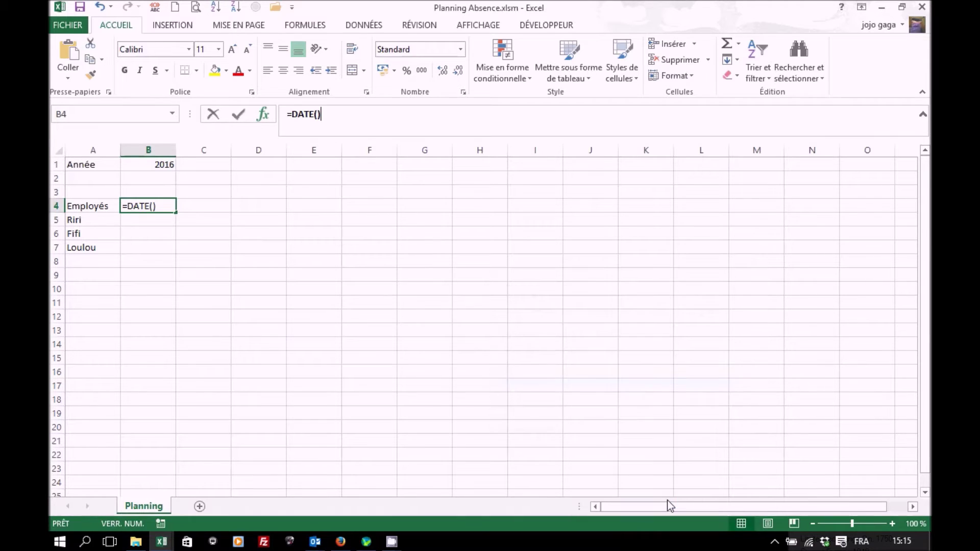
# Set the DATE arguments to B1 for the year, 1 for the month and 1 for the day, and confirm the formula.
pyautogui.click(161, 164)
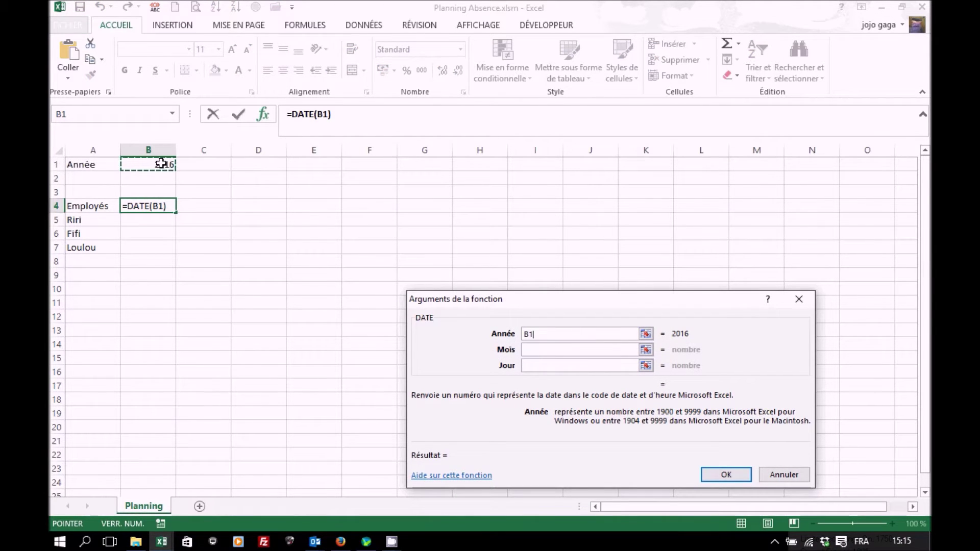
pyautogui.click(538, 352)
pyautogui.click(538, 350)
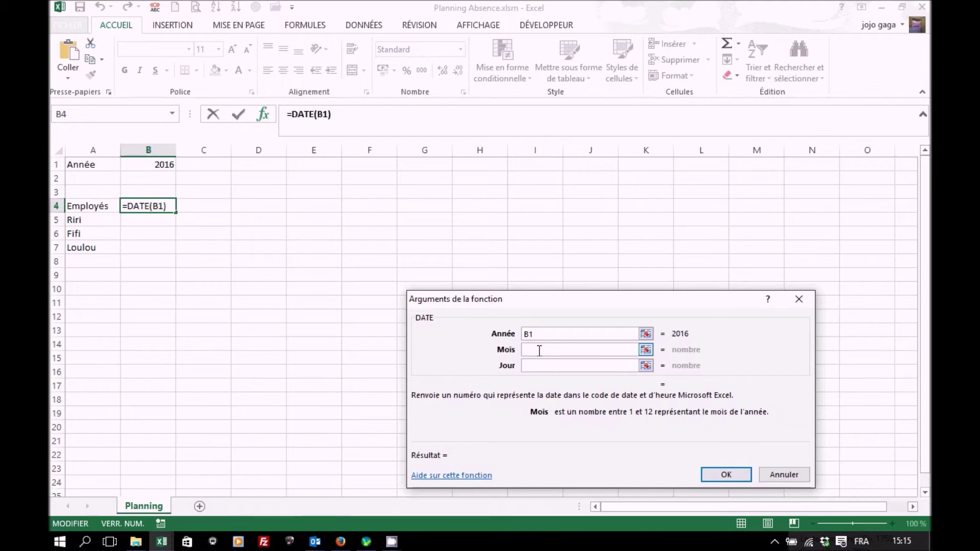
pyautogui.write('1')
pyautogui.click(532, 366)
pyautogui.write('1')
pyautogui.click(725, 475)
# Enter the formula =B4+1 in C4 to produce the following day's date.
pyautogui.click(210, 207)
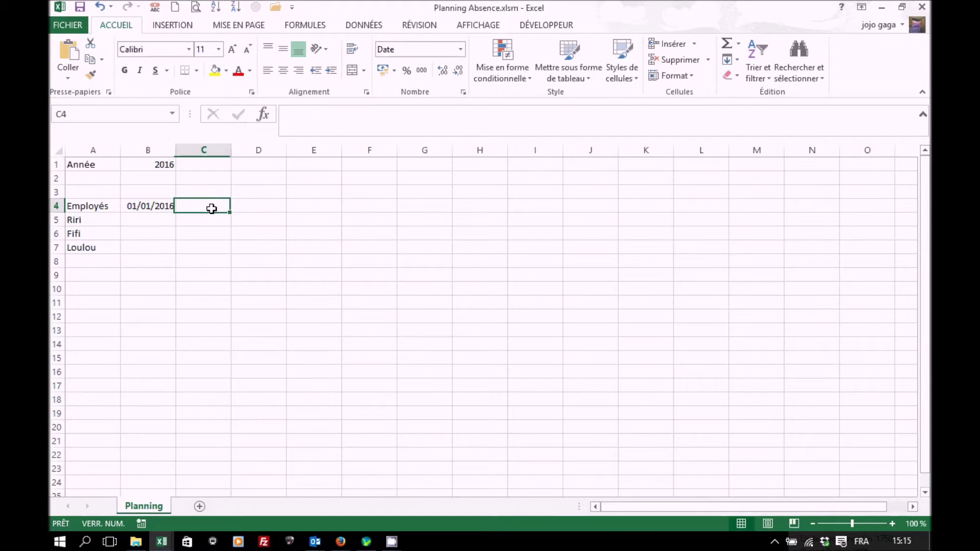
pyautogui.write('=')
pyautogui.click(143, 206)
pyautogui.write('+1')
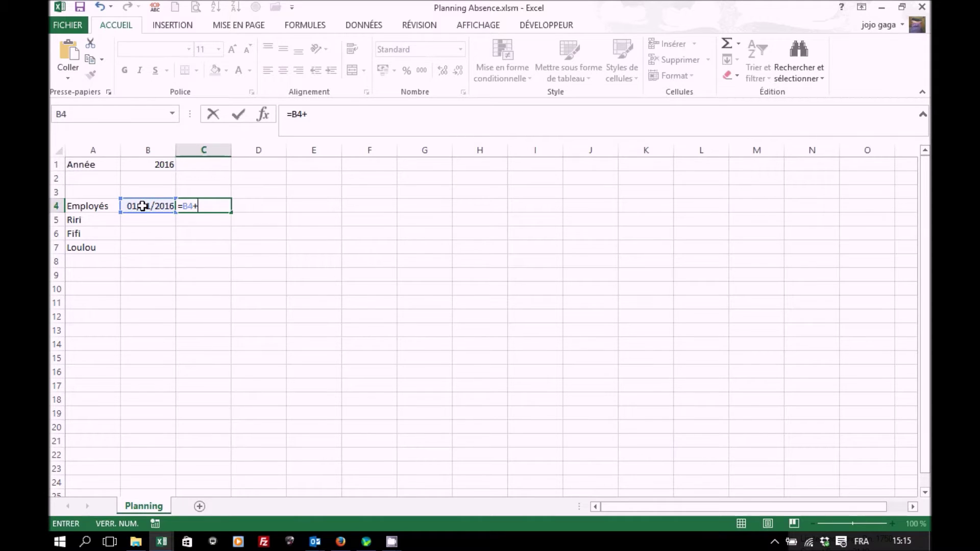
pyautogui.press('Return')
# Fill the C4 formula across row 4 through NC4, up to 31/12/2016, and return to the start of the row.
pyautogui.click(213, 207)
pyautogui.moveTo(232, 210)
pyautogui.mouseDown()
pyautogui.moveTo(770, 206)
pyautogui.moveTo(929, 228)
pyautogui.moveTo(929, 243)
pyautogui.moveTo(764, 190)
pyautogui.moveTo(490, 173)
pyautogui.moveTo(162, 190)
pyautogui.moveTo(240, 225)
pyautogui.mouseUp()
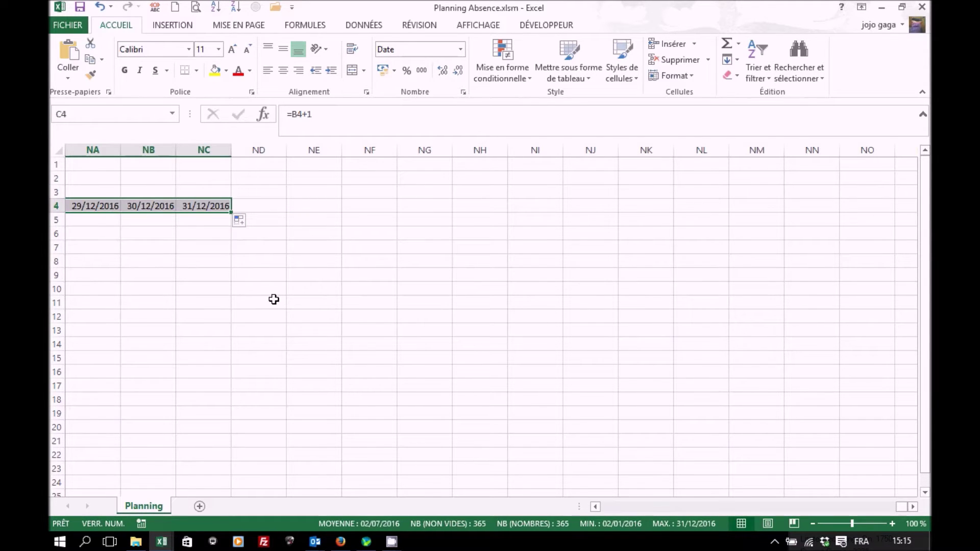
pyautogui.hotkey('ctrl', 'Left')
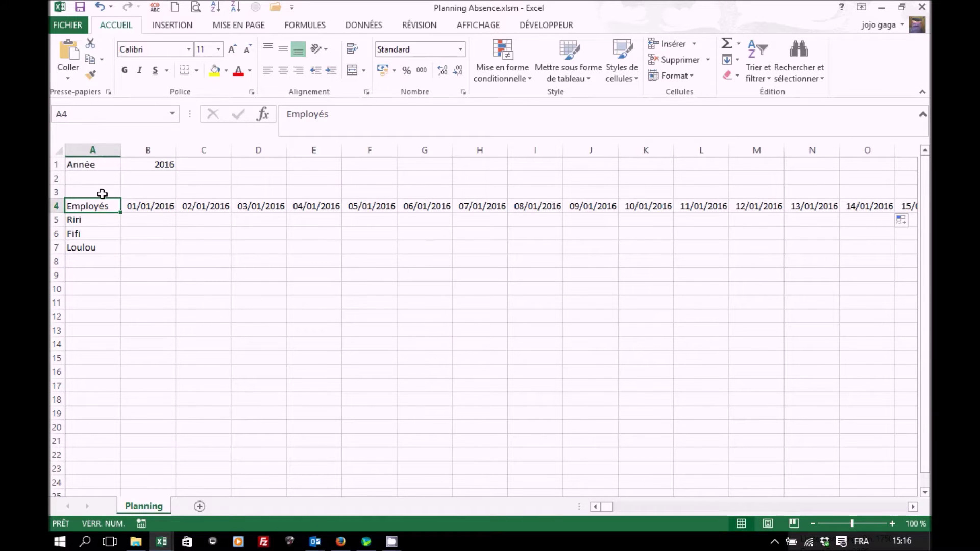
# Name the planning range B5:NC7, covering all employee rows and dates through 31/12/2016, as Plan.
pyautogui.click(148, 219)
pyautogui.moveTo(610, 509); pyautogui.dragTo(859, 504)
pyautogui.keyDown('shift'); pyautogui.click(857, 249); pyautogui.keyUp('shift')
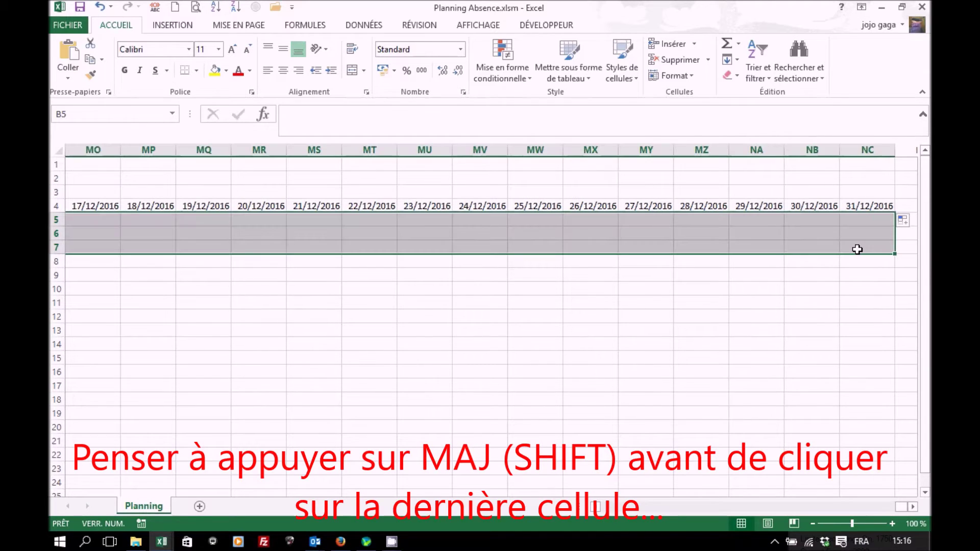
pyautogui.moveTo(903, 508); pyautogui.dragTo(536, 518)
pyautogui.click(136, 114)
pyautogui.write('Plan')
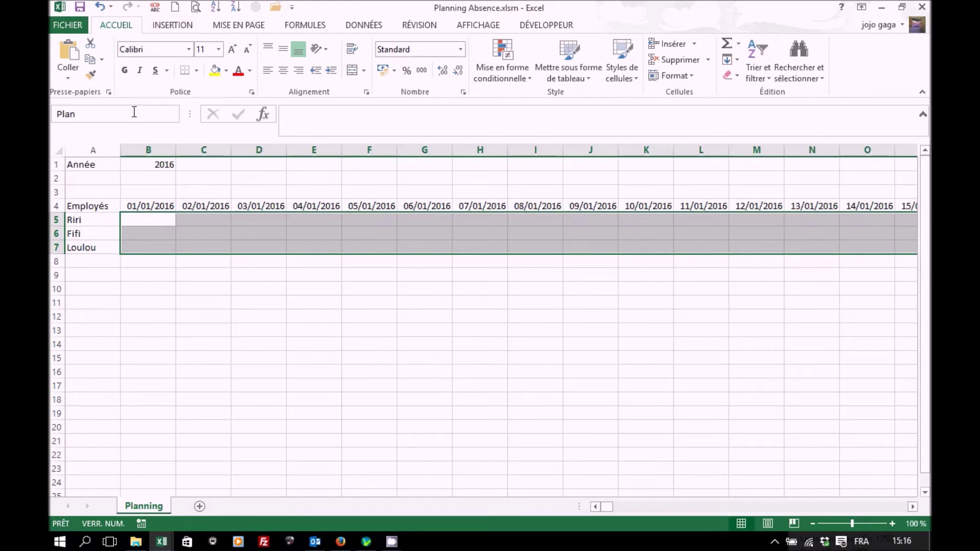
pyautogui.press('Return')
# Insert the DECALER function from the Recherche & référence category into cell C14.
pyautogui.click(217, 343)
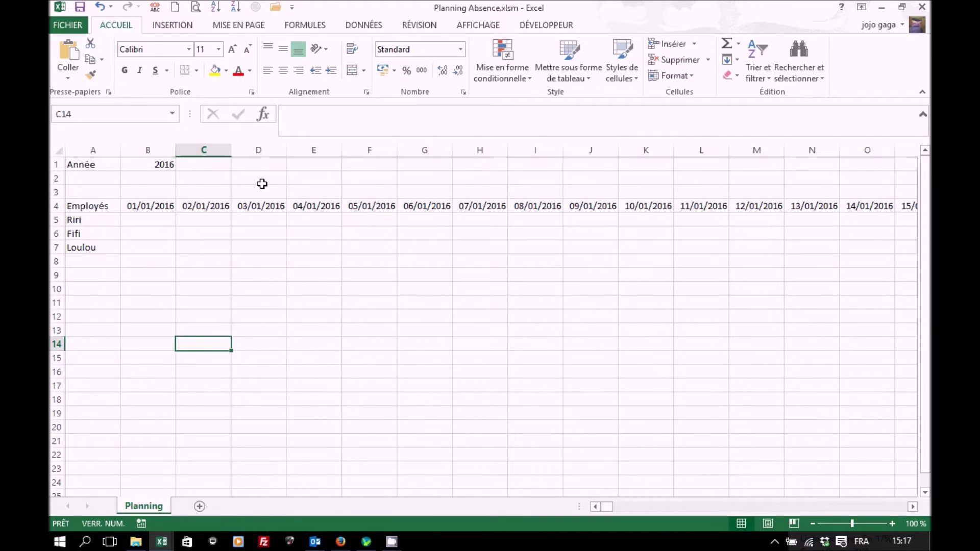
pyautogui.click(263, 114)
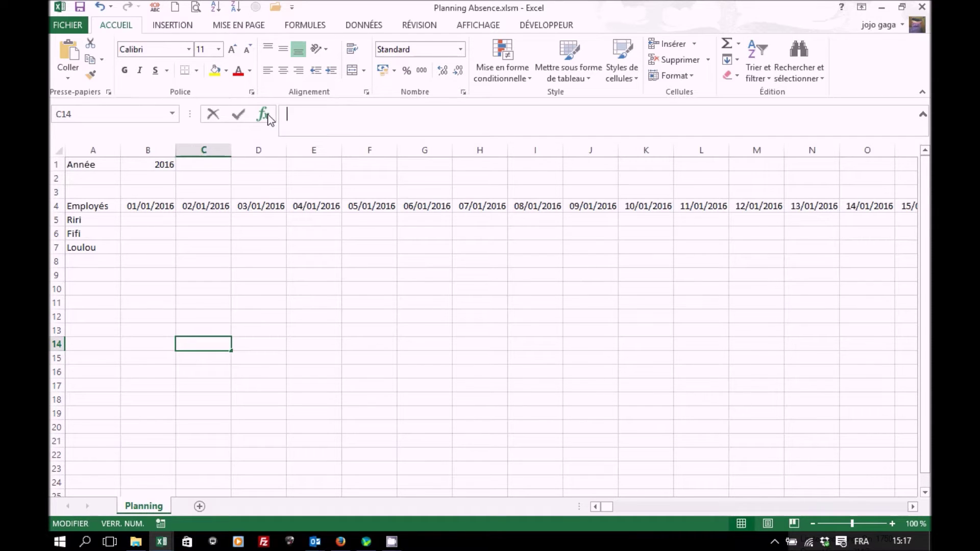
pyautogui.click(688, 333)
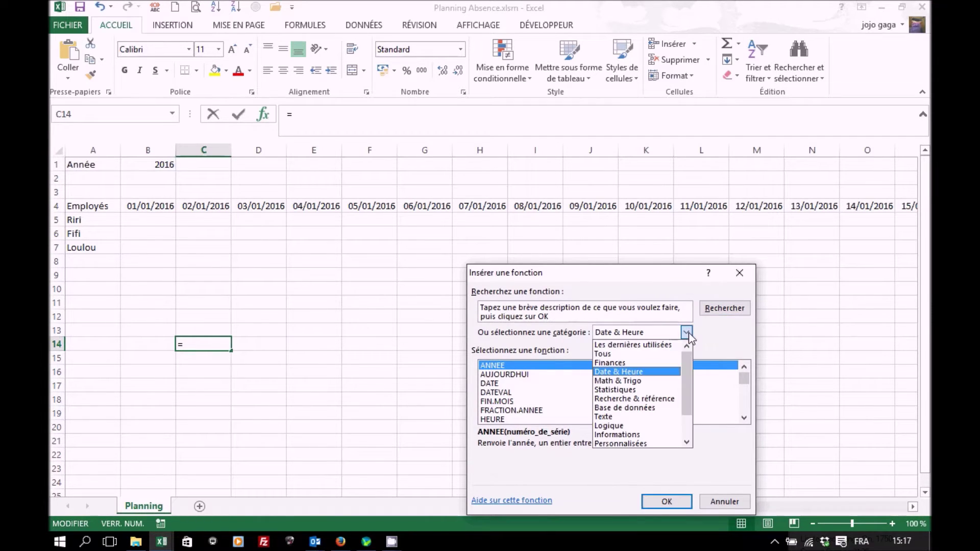
pyautogui.click(657, 400)
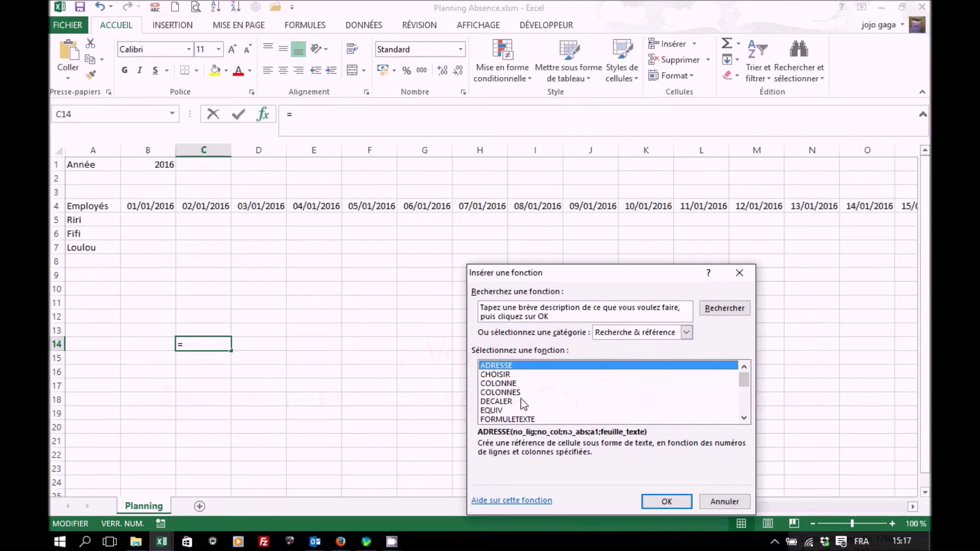
pyautogui.click(578, 402)
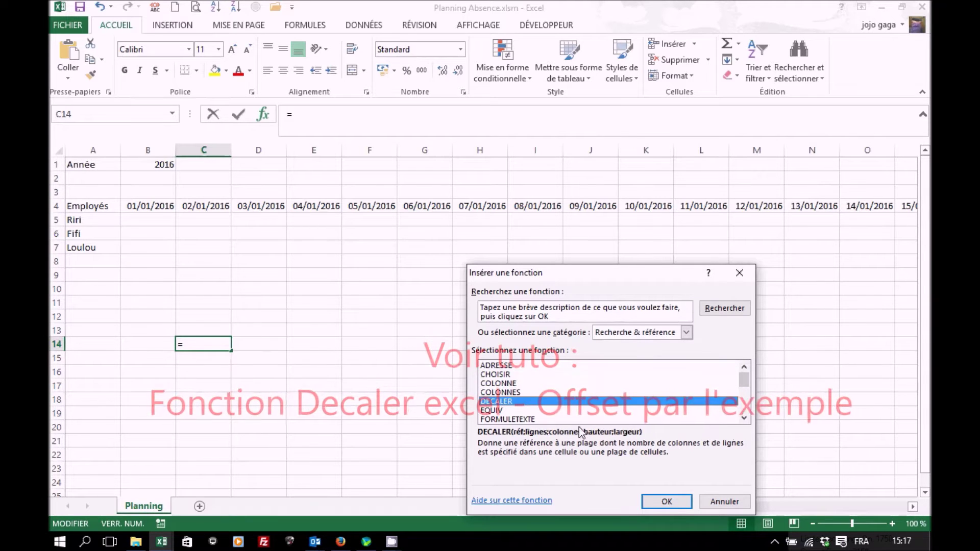
pyautogui.click(665, 501)
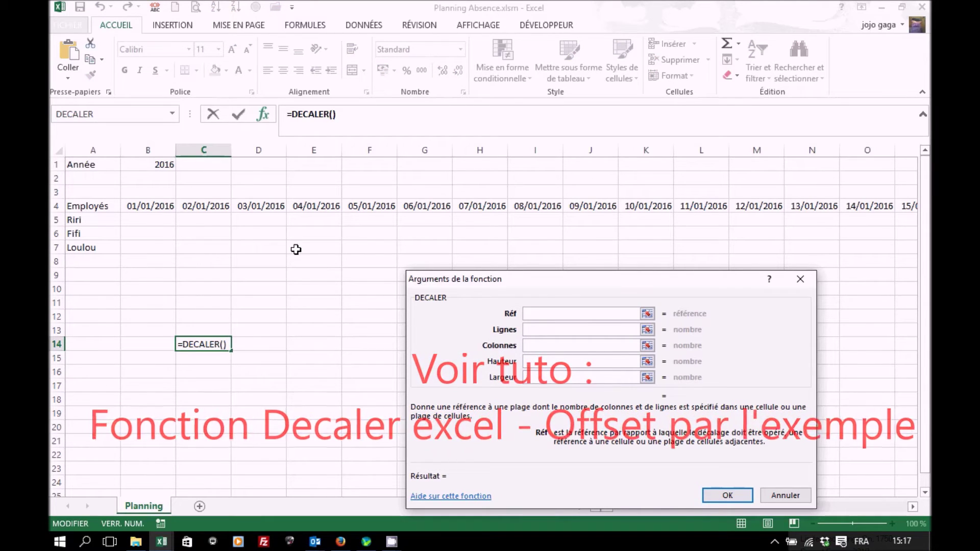
# Set the DECALER arguments to $A$5 for Réf, 0 for Lignes, 0 for Colonnes and 1 for Largeur.
pyautogui.click(90, 220)
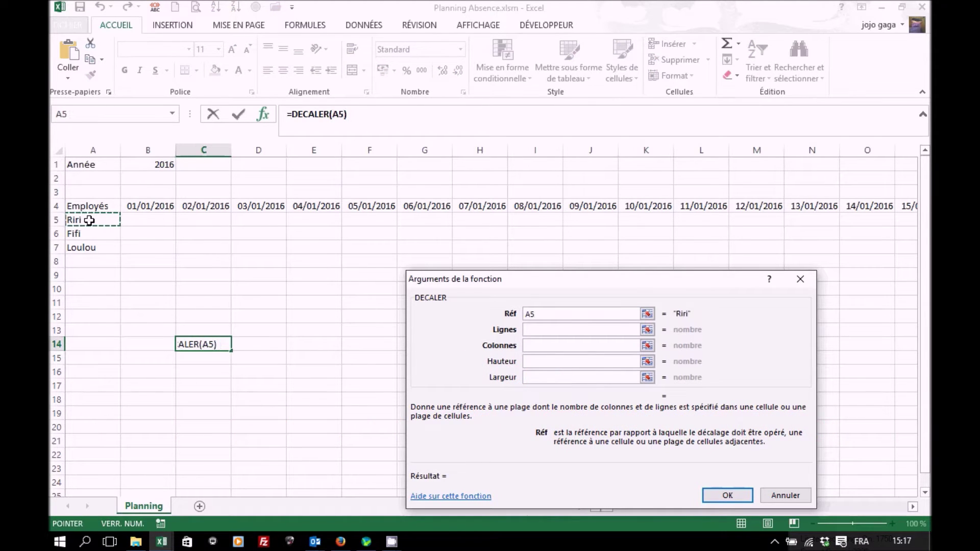
pyautogui.press('F4')
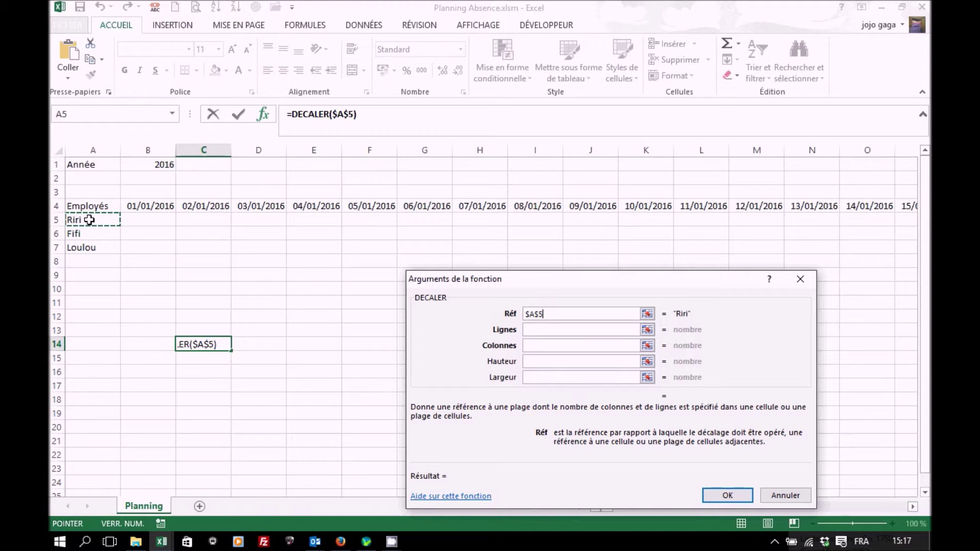
pyautogui.click(540, 330)
pyautogui.write('0')
pyautogui.press('Tab')
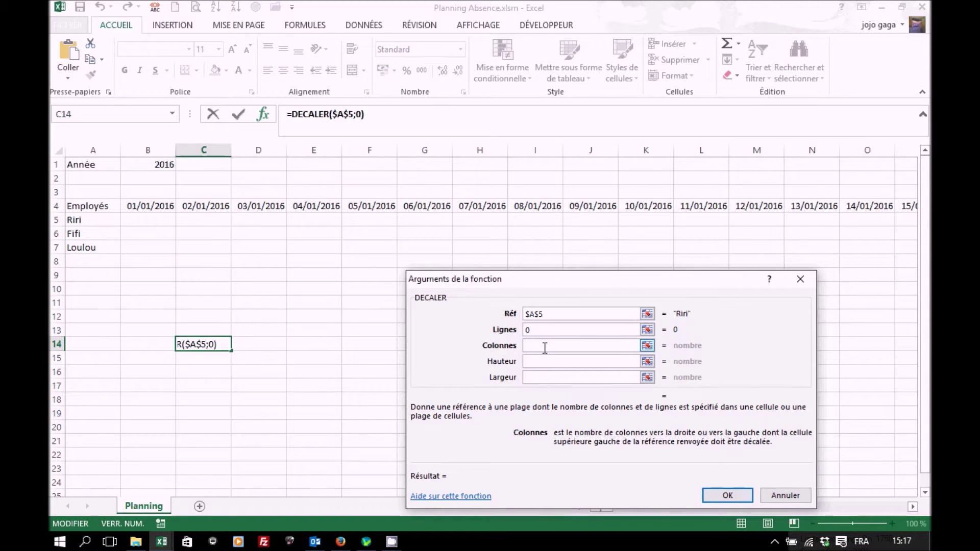
pyautogui.write('0')
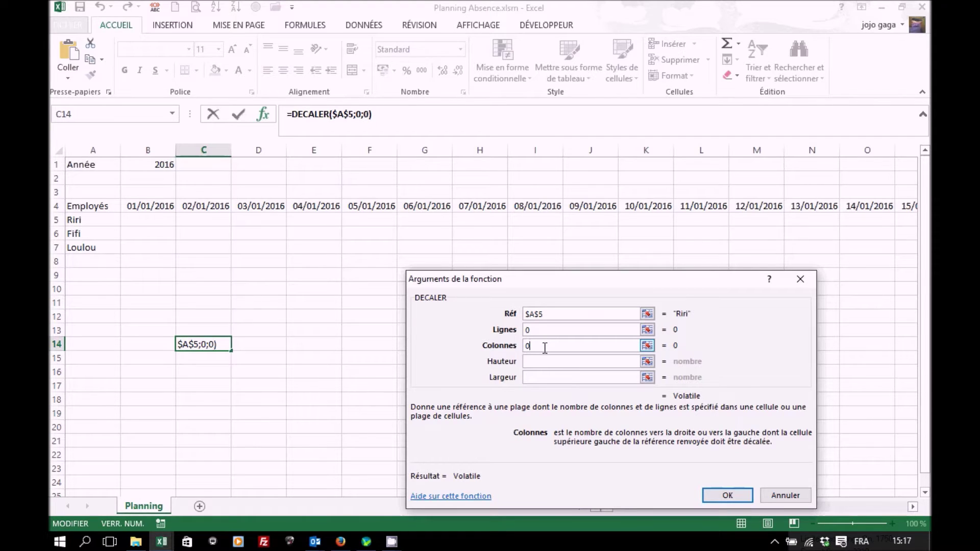
pyautogui.click(538, 379)
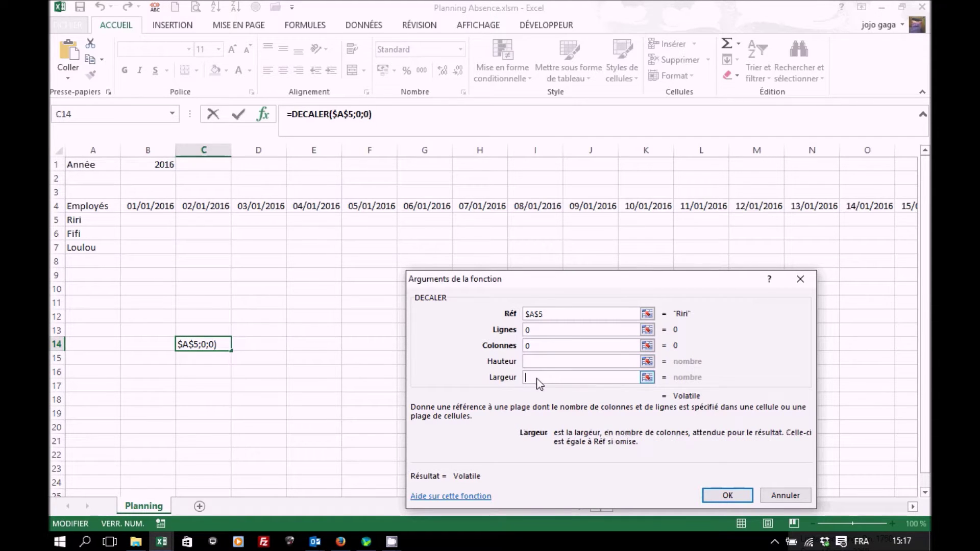
pyautogui.write('1')
# Nest the NBVAL function in the Hauteur argument, counting the whole column $A:$A.
pyautogui.click(587, 361)
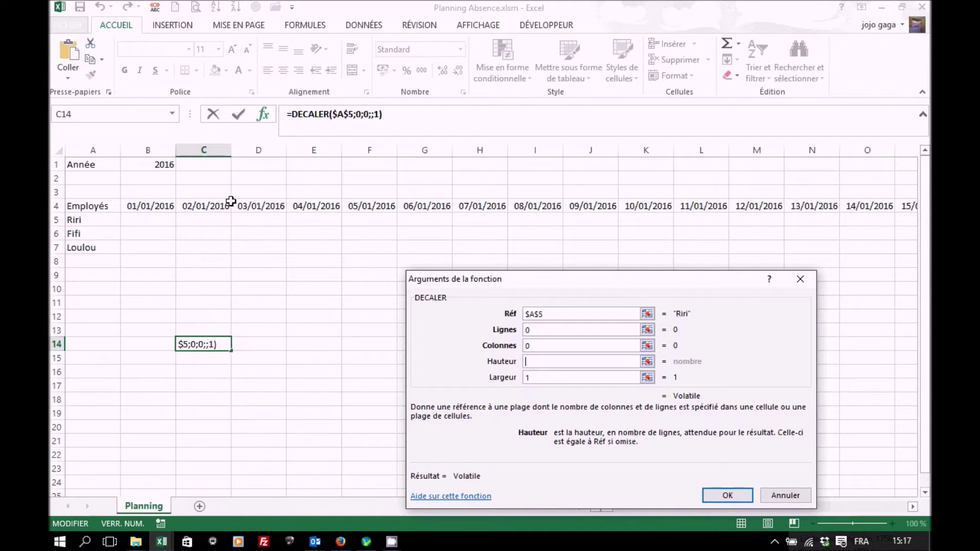
pyautogui.click(171, 113)
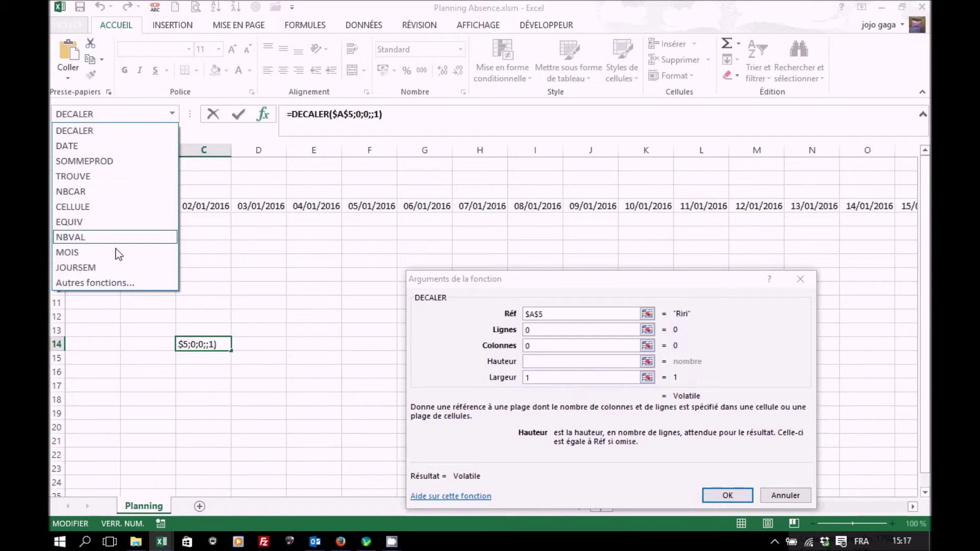
pyautogui.click(102, 285)
pyautogui.moveTo(744, 379); pyautogui.dragTo(744, 405)
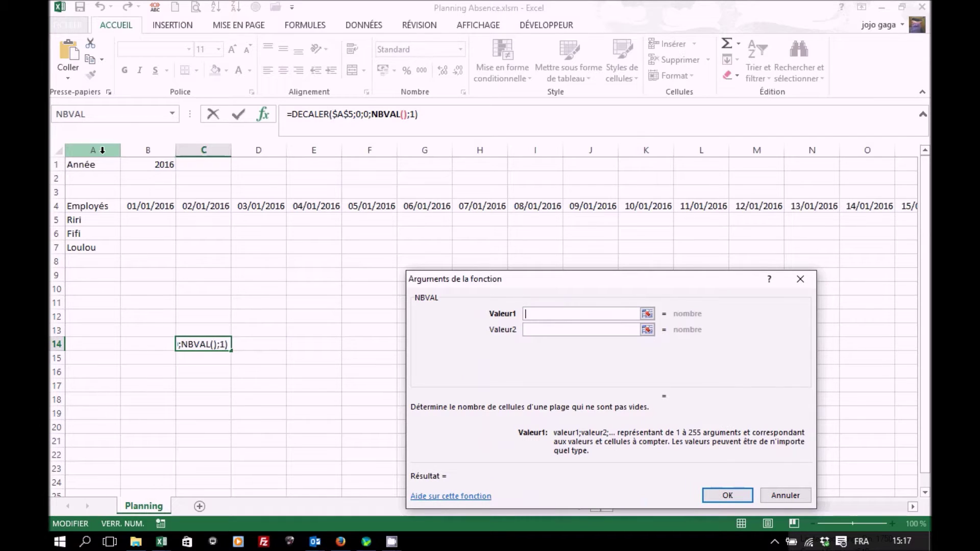
pyautogui.click(102, 150)
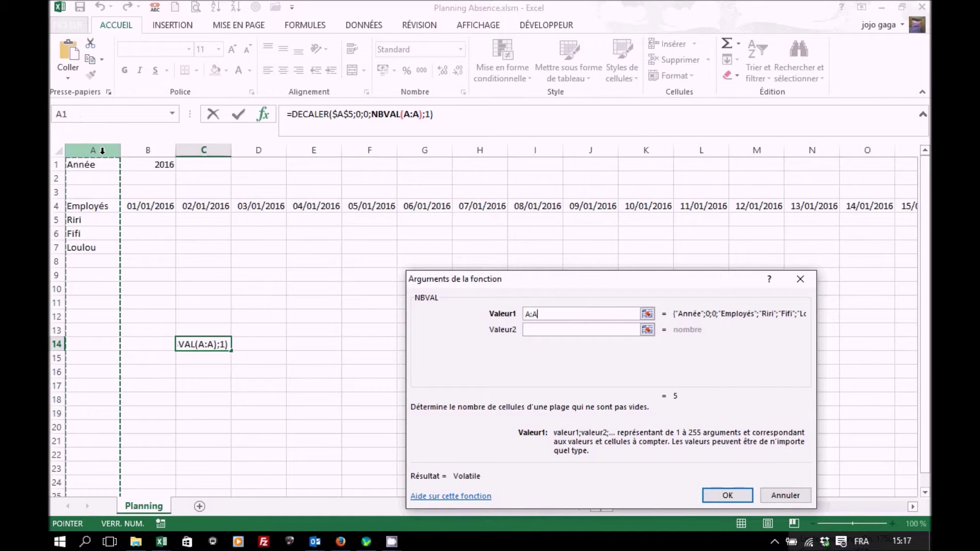
pyautogui.press('F4')
# Subtract 2 from the NBVAL count in DECALER's Hauteur argument and confirm the formula.
pyautogui.click(307, 117)
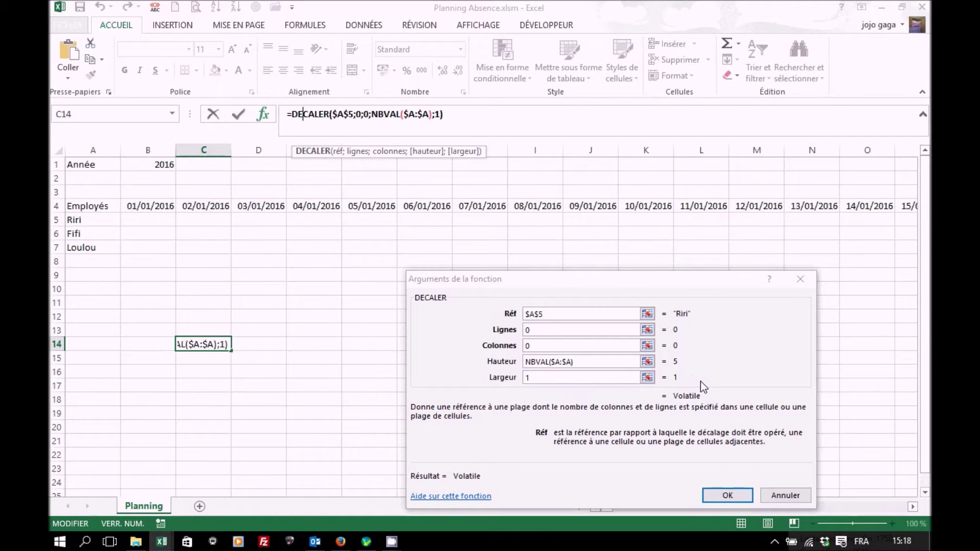
pyautogui.click(609, 361)
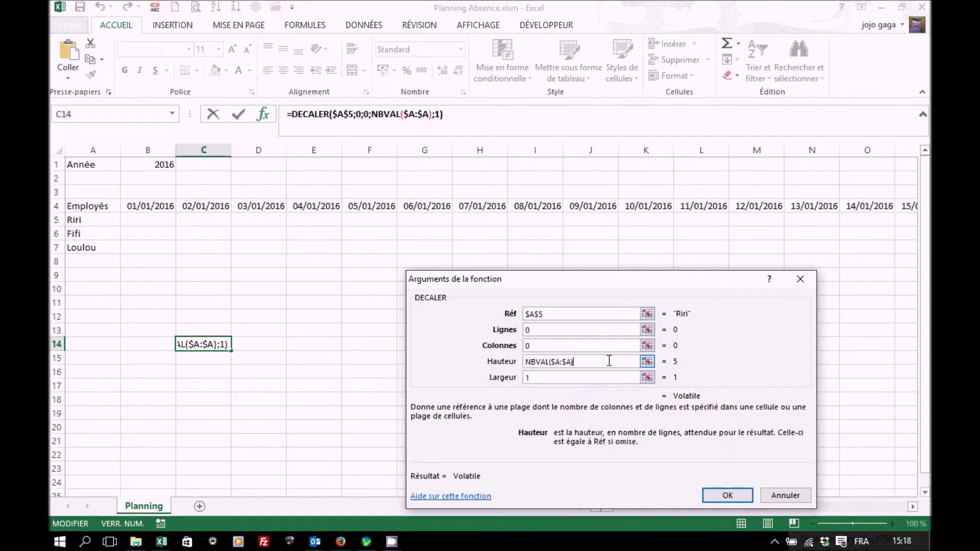
pyautogui.write('-2')
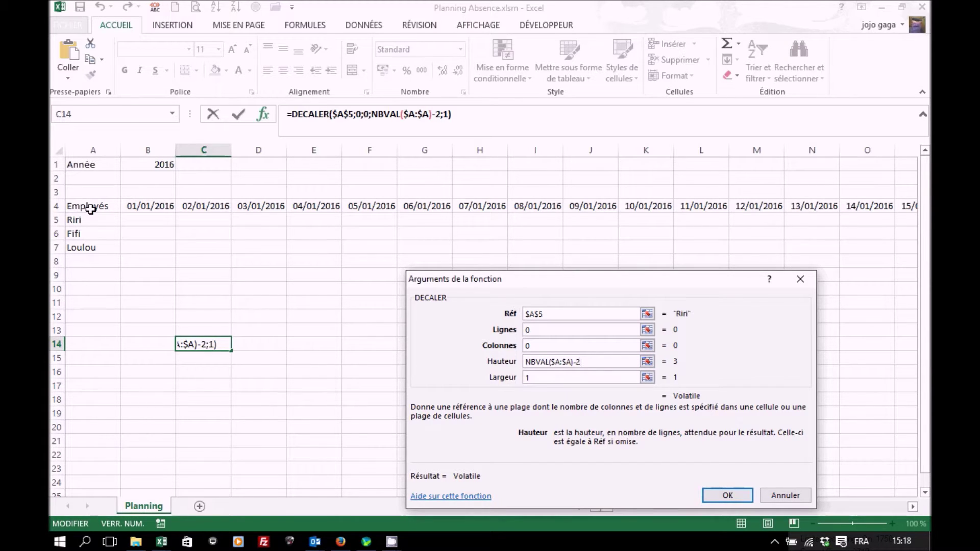
pyautogui.click(727, 495)
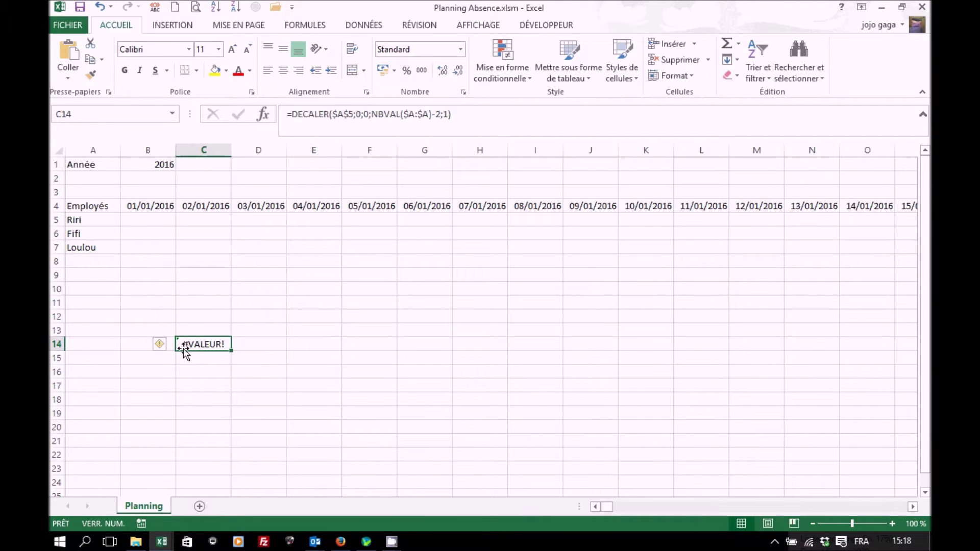
# Copy the DECALER formula text from C14 and create a workbook-level name Employes that refers to it.
pyautogui.tripleClick(489, 116)
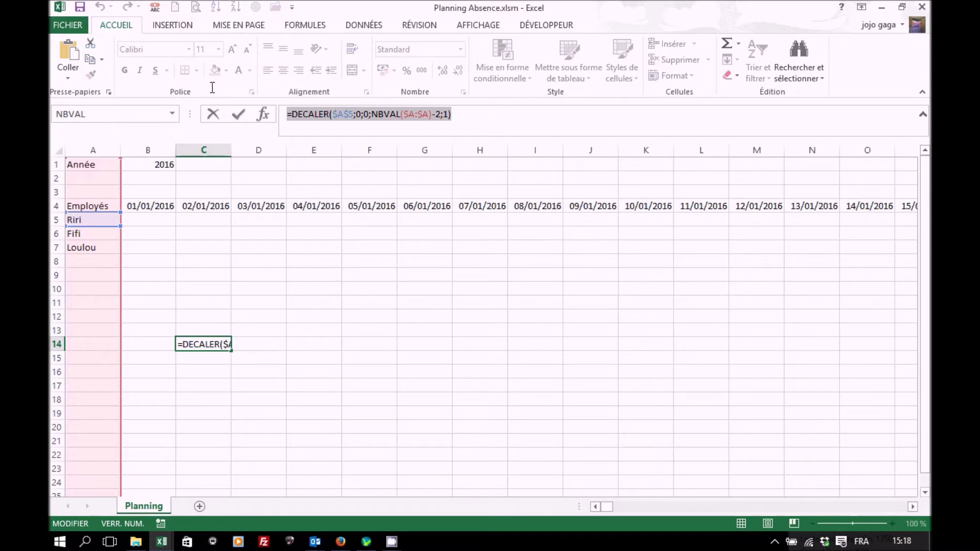
pyautogui.hotkey('ctrl', 'c')
pyautogui.press('Escape')
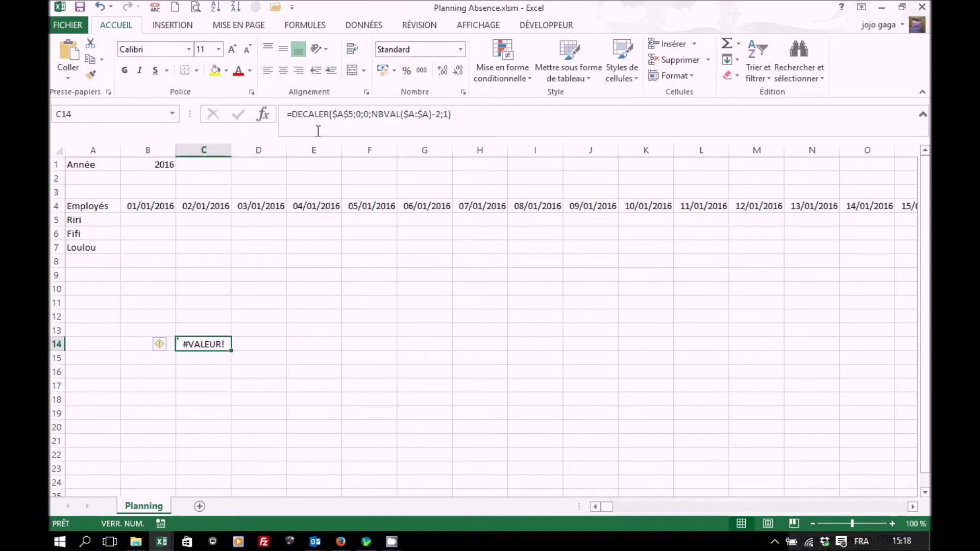
pyautogui.click(309, 25)
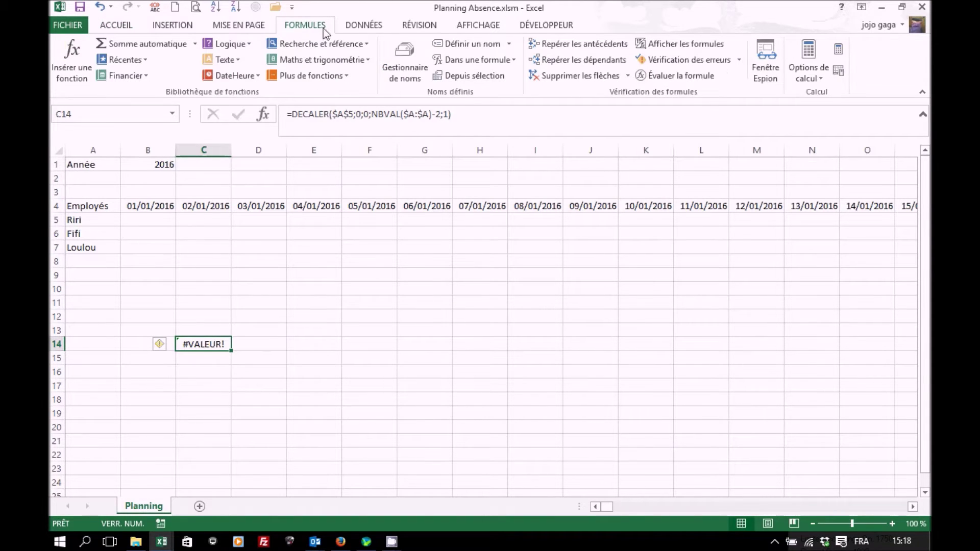
pyautogui.click(408, 61)
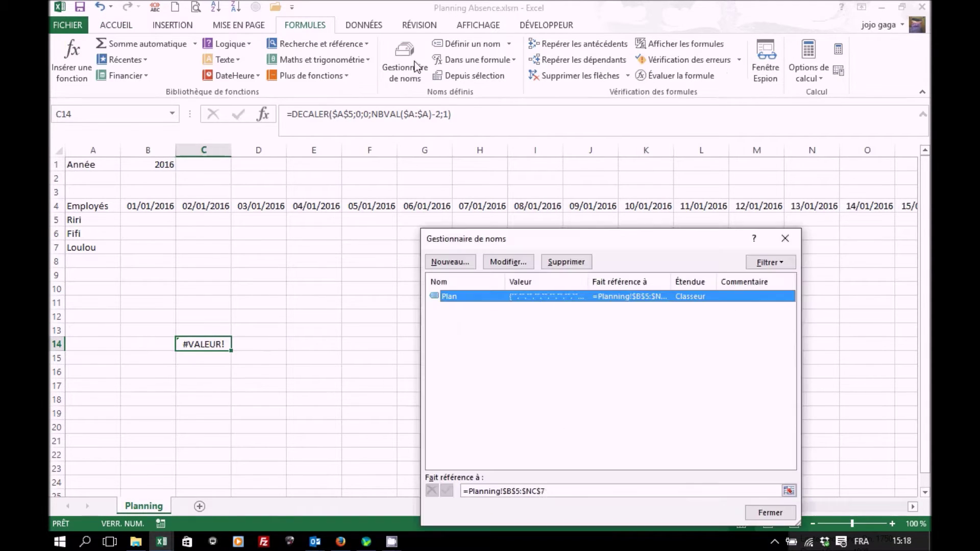
pyautogui.click(450, 262)
pyautogui.write('Employes')
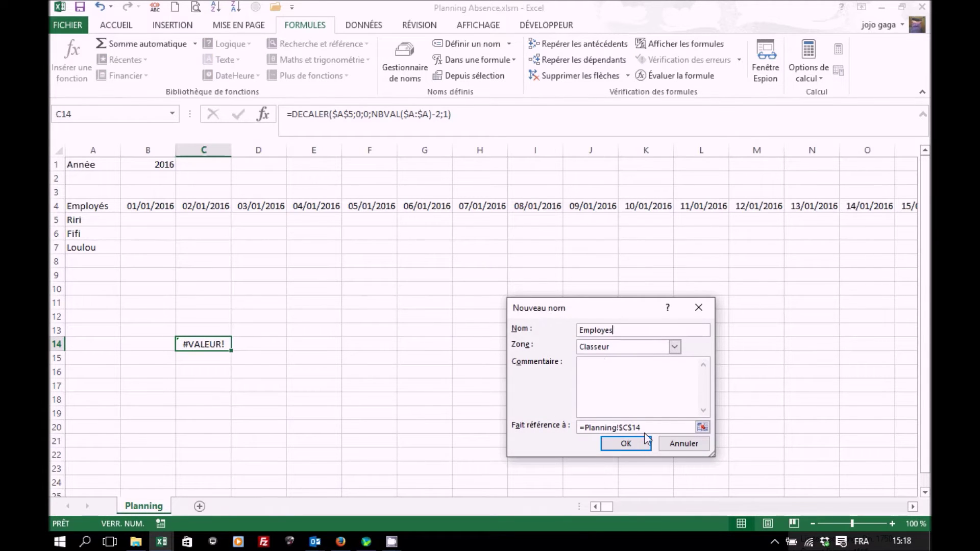
pyautogui.moveTo(655, 427); pyautogui.dragTo(539, 419)
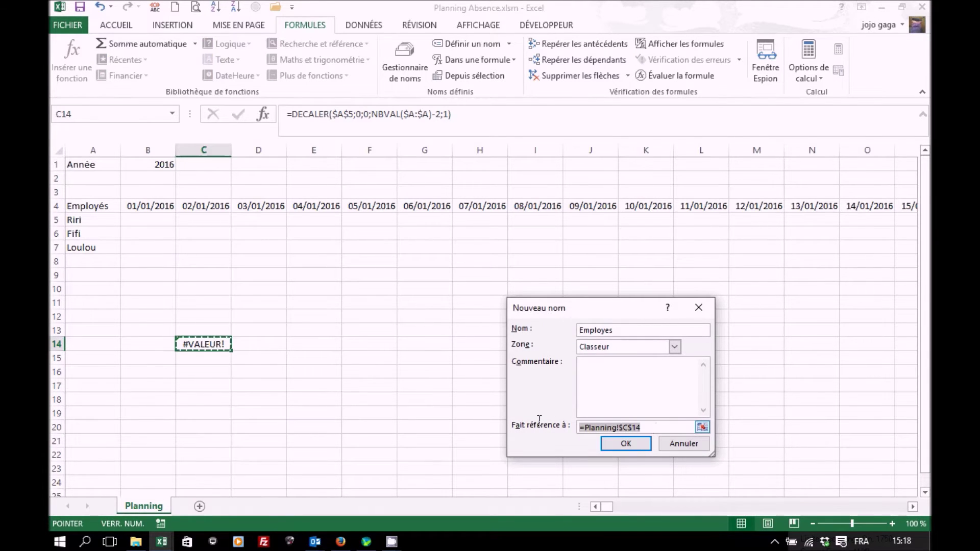
pyautogui.hotkey('ctrl', 'v')
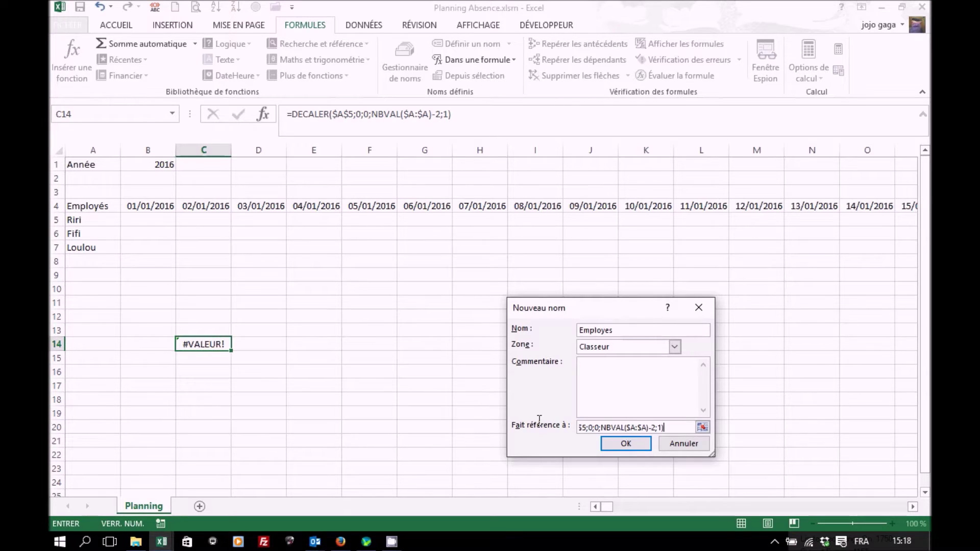
pyautogui.click(611, 445)
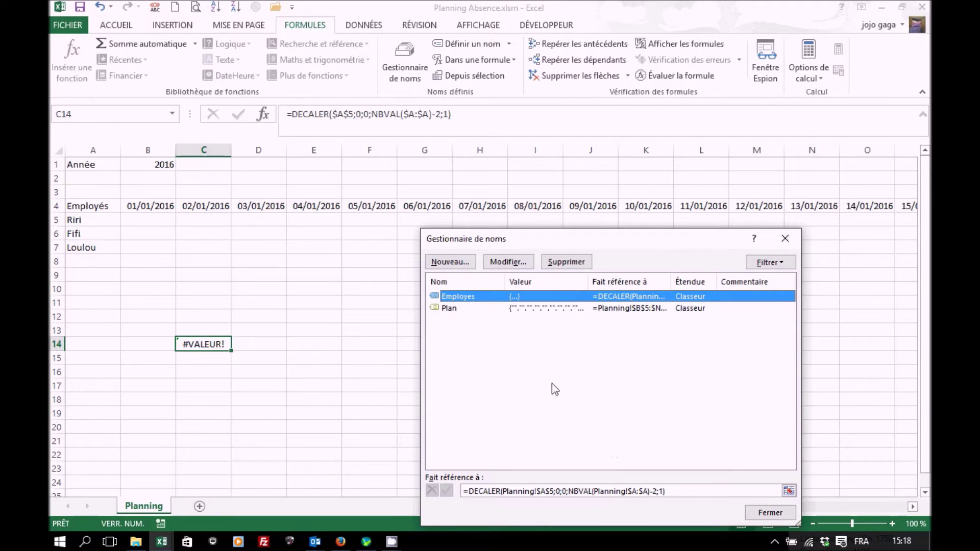
# Replace the reference of the name Plan with the copied DECALER formula, changing its starting cell to column B, and save the change.
pyautogui.click(455, 308)
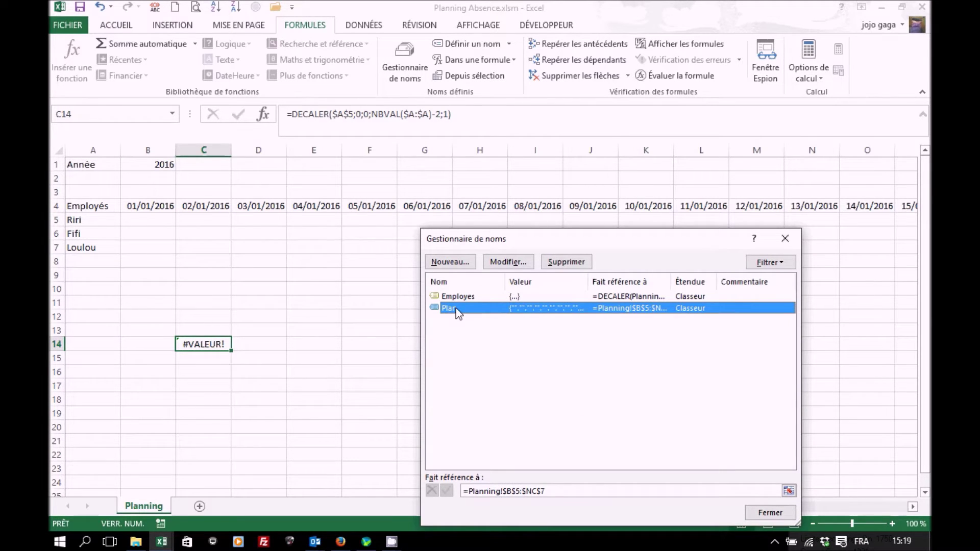
pyautogui.click(579, 491)
pyautogui.moveTo(444, 483); pyautogui.dragTo(431, 485)
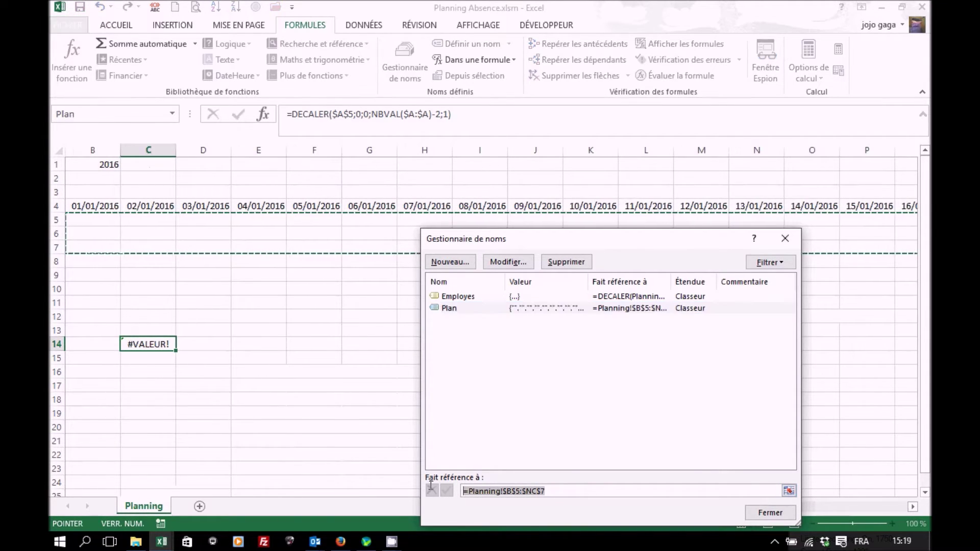
pyautogui.hotkey('ctrl', 'v')
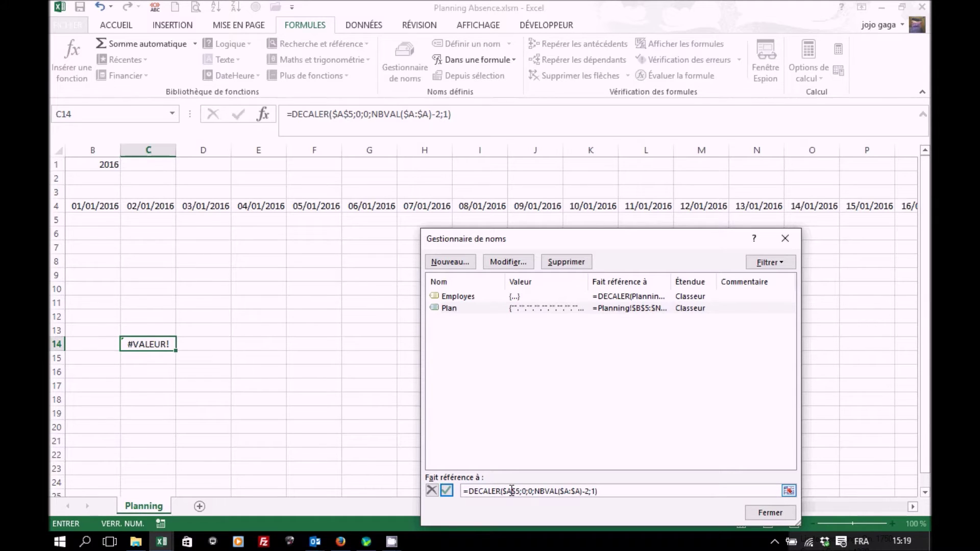
pyautogui.write('B')
pyautogui.click(447, 491)
pyautogui.click(768, 514)
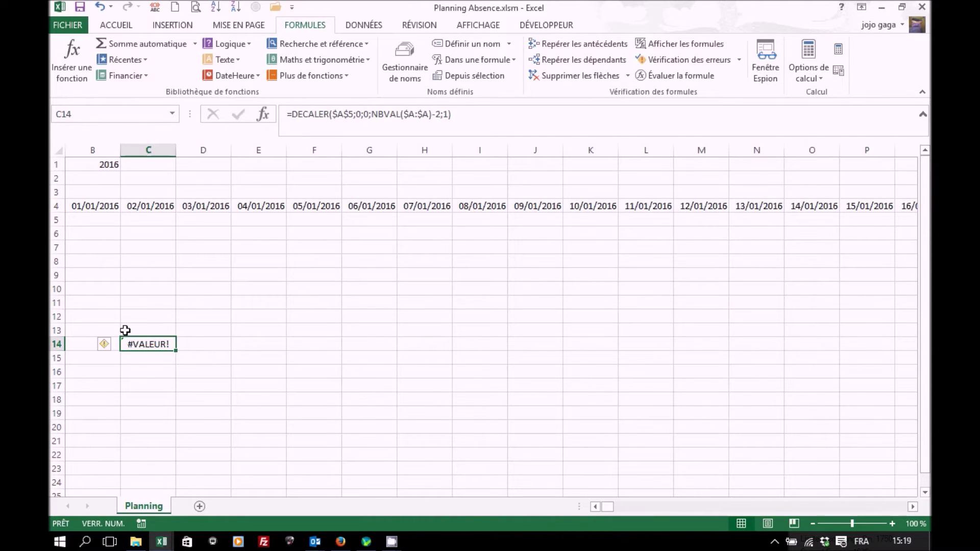
# Clear the temporary DECALER formula from cell C14.
pyautogui.press('Delete')
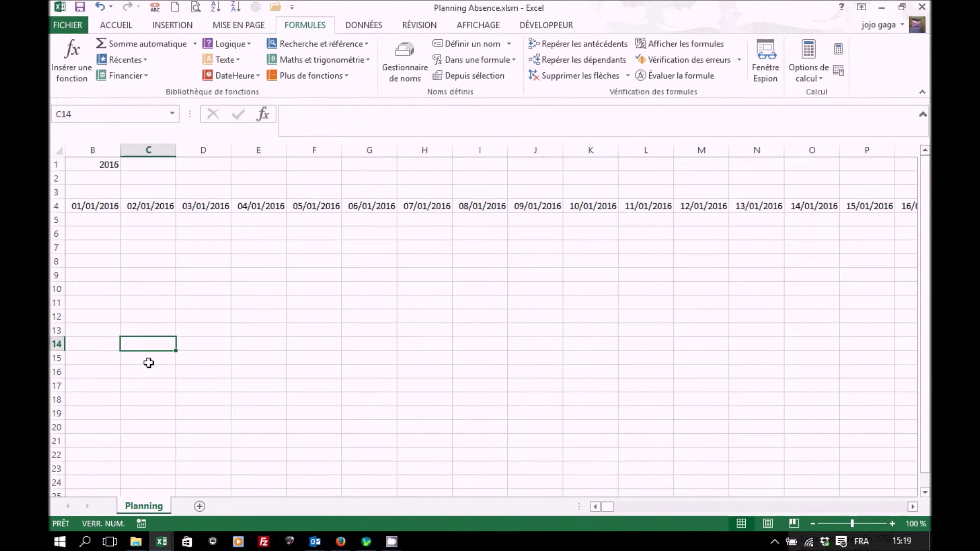
pyautogui.click(595, 506)
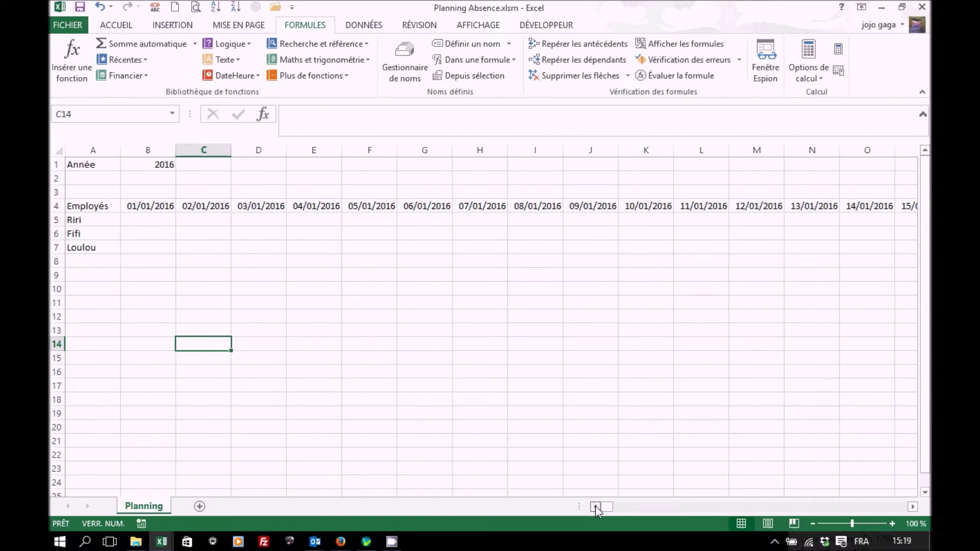
pyautogui.click(162, 223)
pyautogui.click(198, 231)
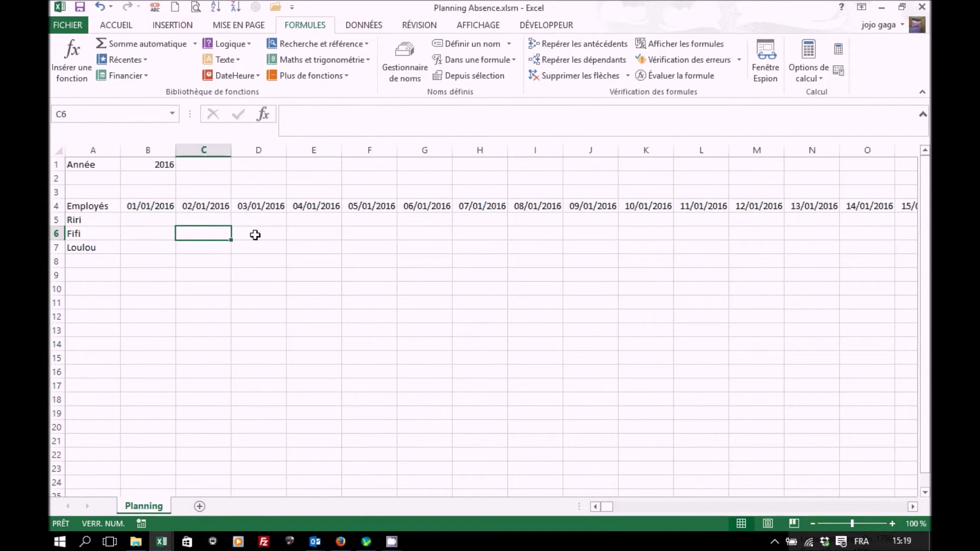
pyautogui.click(259, 235)
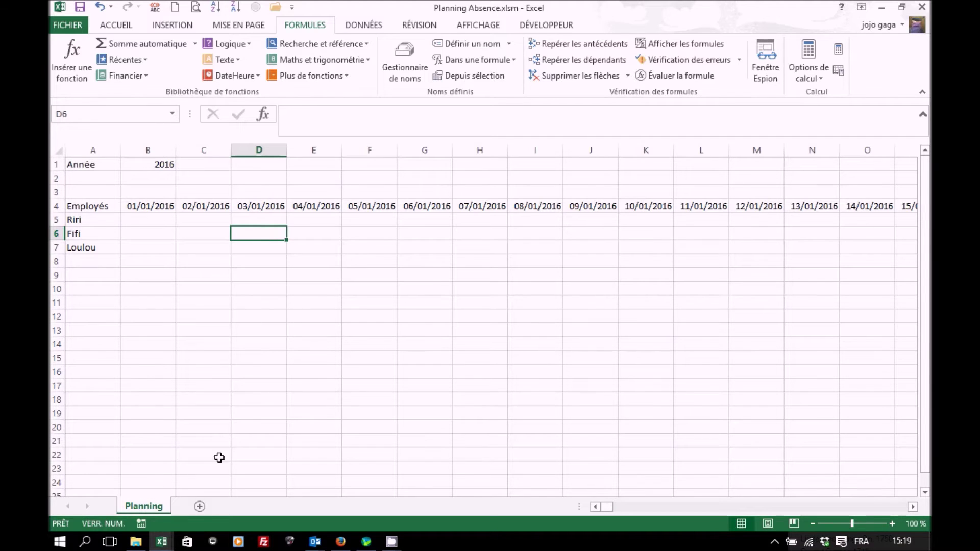
# Add a new worksheet and rename it Listes.
pyautogui.click(200, 506)
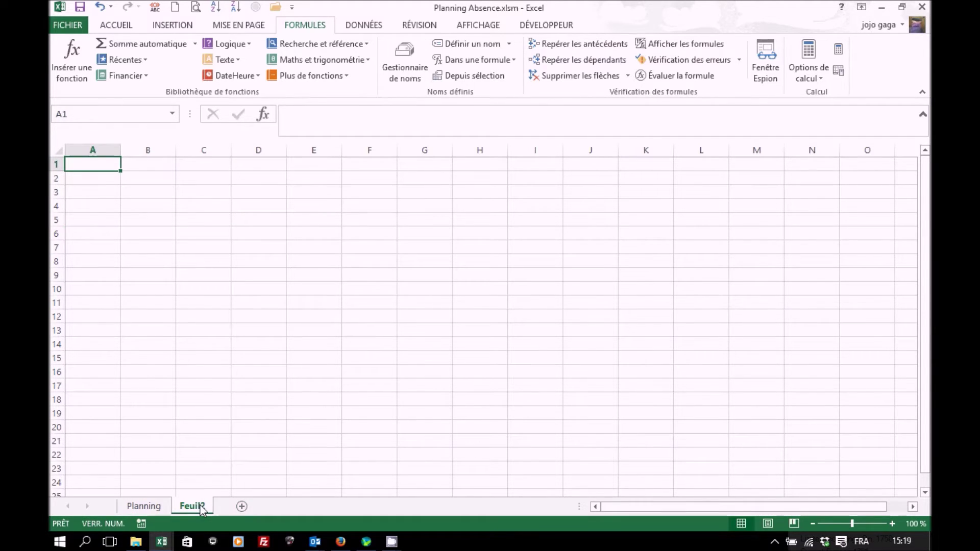
pyautogui.doubleClick(194, 506)
pyautogui.write('Listes')
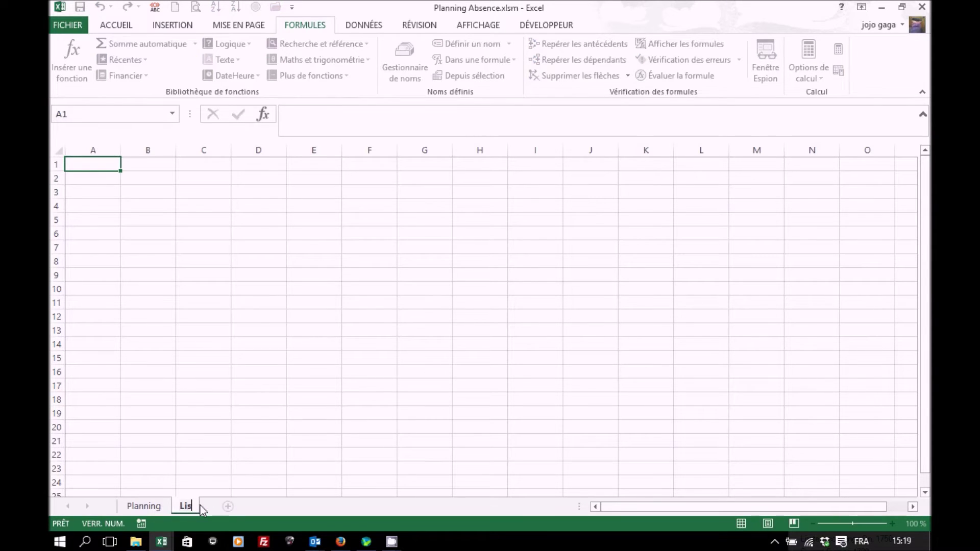
pyautogui.press('Return')
# Enter the header Motifs in H1 of the Listes sheet and list CP, RTT, Maladie, NJ and Sans Solde in H2:H6.
pyautogui.click(485, 165)
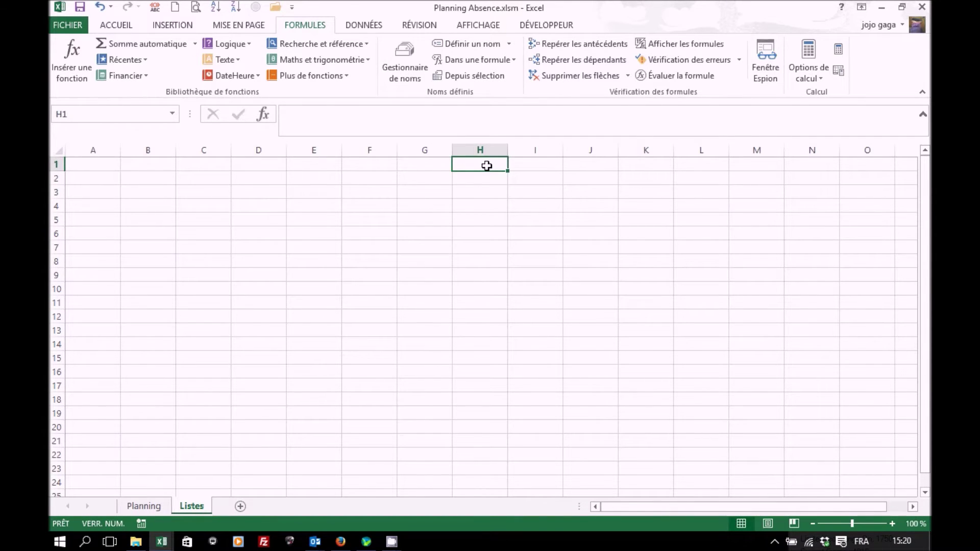
pyautogui.write('Motifs')
pyautogui.press('Return')
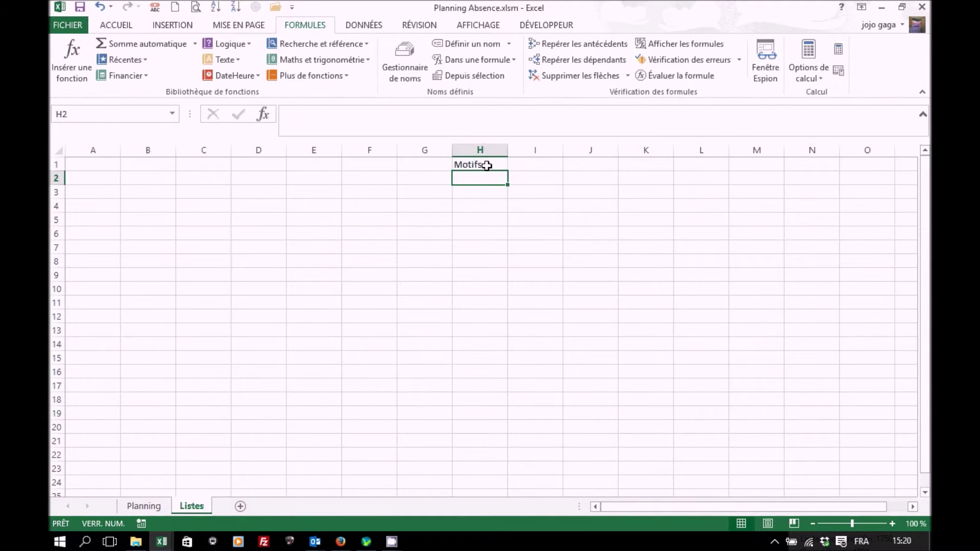
pyautogui.write('CP')
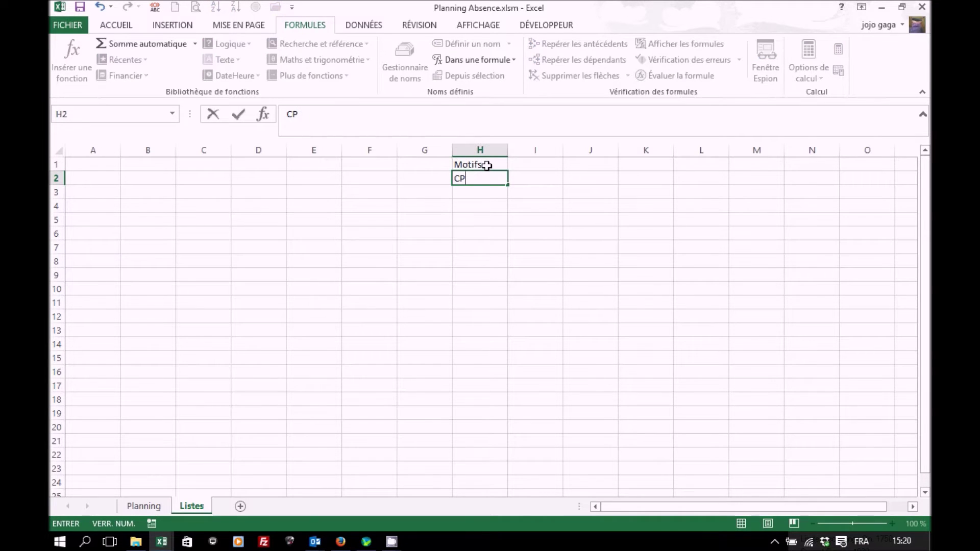
pyautogui.press('Return')
pyautogui.write('RTT')
pyautogui.press('Return')
pyautogui.write('Mal')
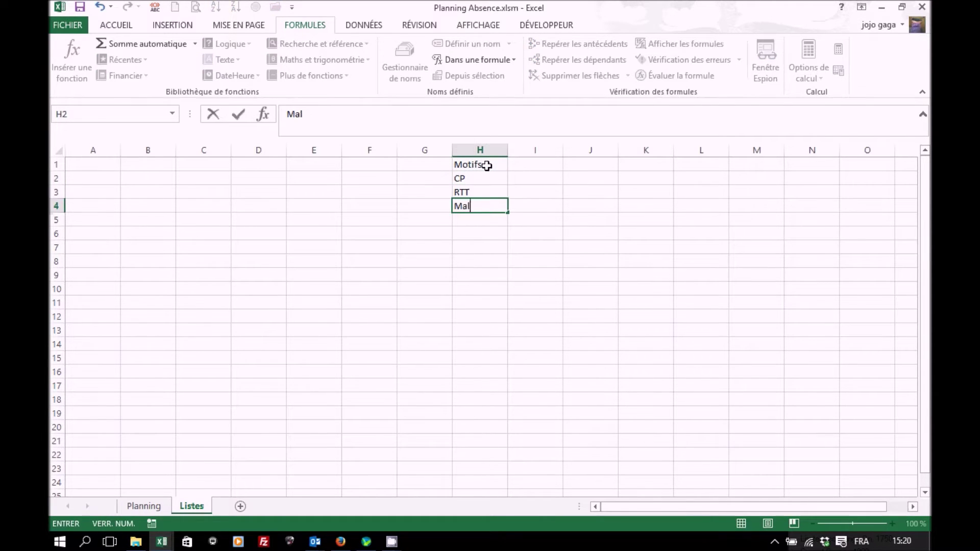
pyautogui.write('adie')
pyautogui.press('Return')
pyautogui.write('NJ')
pyautogui.press('Return')
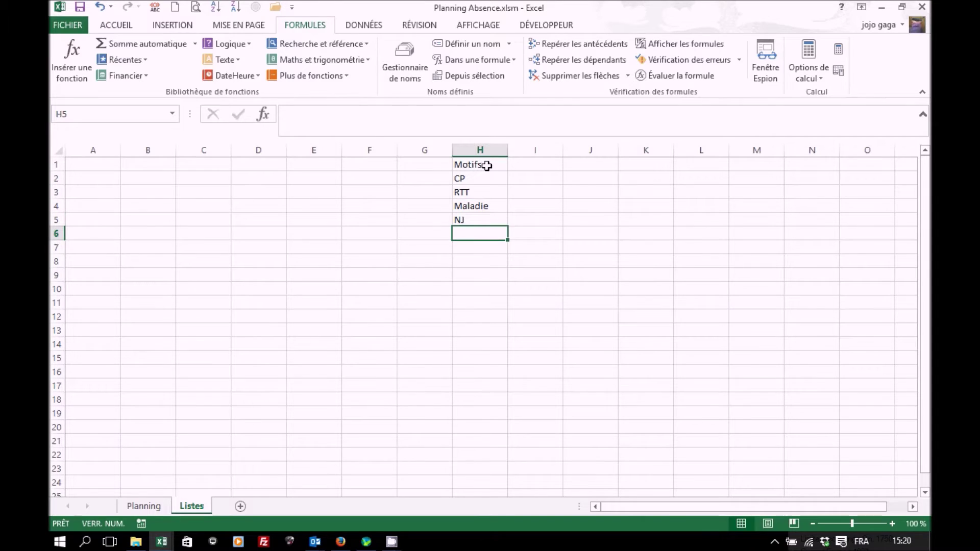
pyautogui.write('Sans Solde')
pyautogui.press('Return')
# Format the Motifs list H1:H6 as a blue-styled table with headers and name the table TblAbsences.
pyautogui.click(487, 166)
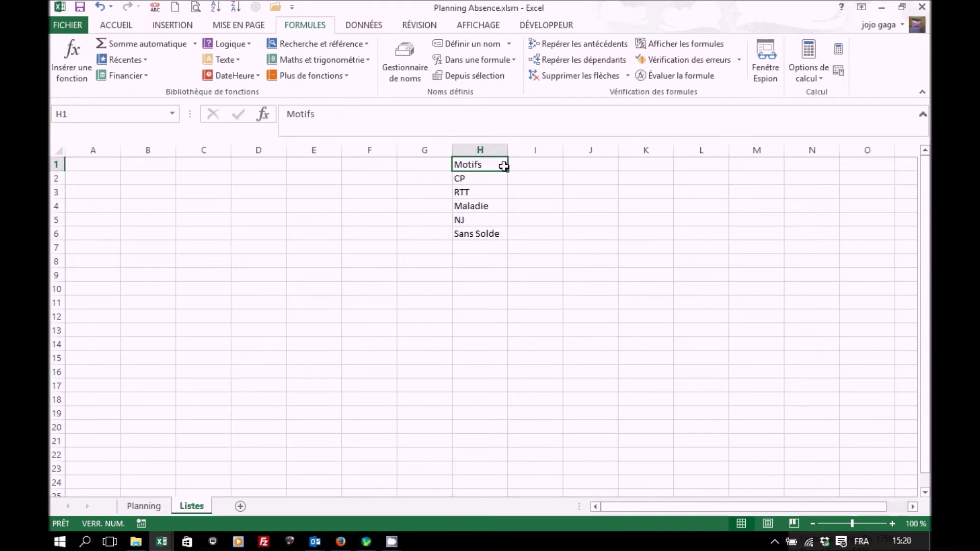
pyautogui.click(117, 26)
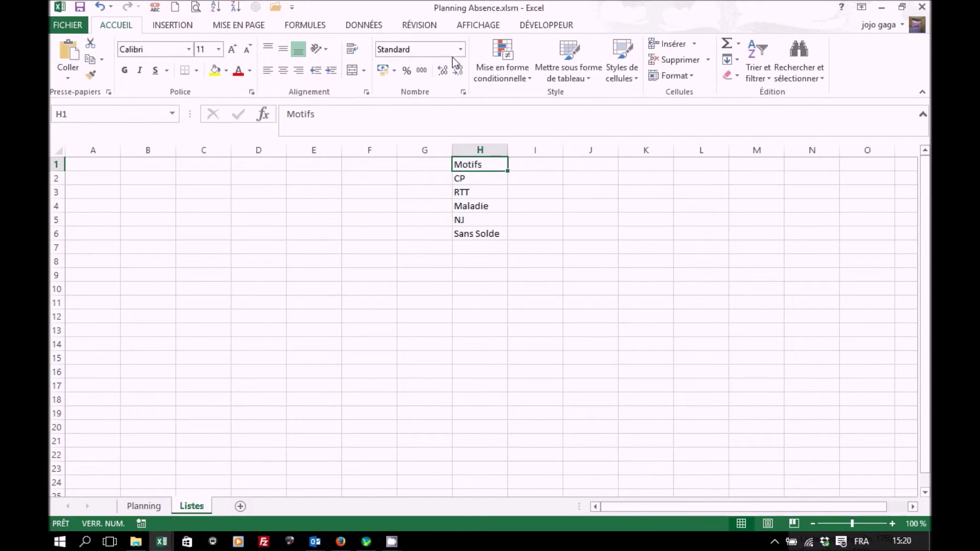
pyautogui.click(576, 82)
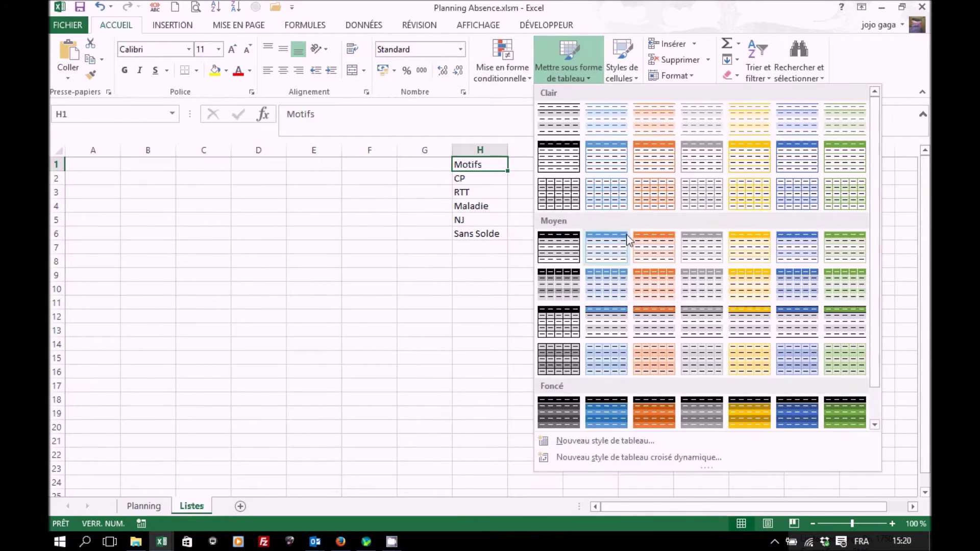
pyautogui.click(648, 278)
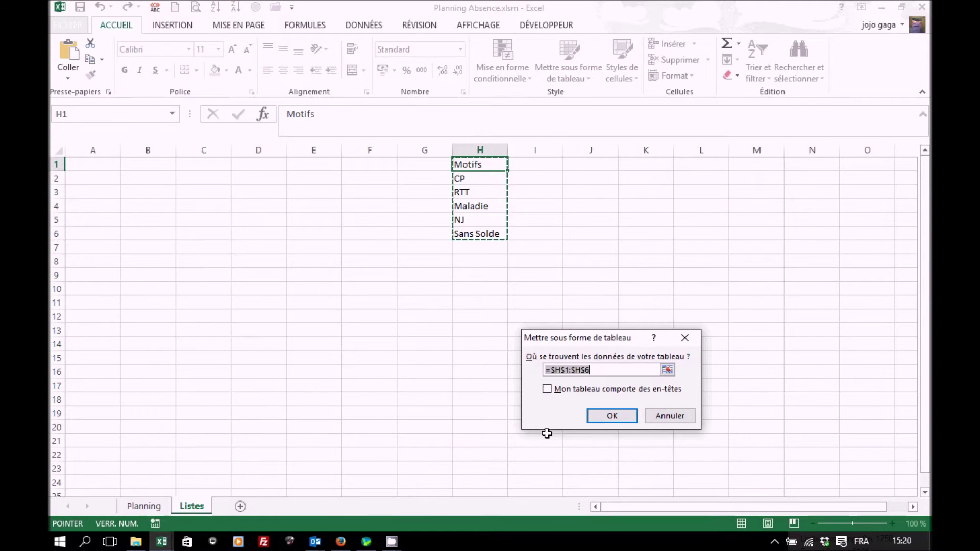
pyautogui.click(547, 389)
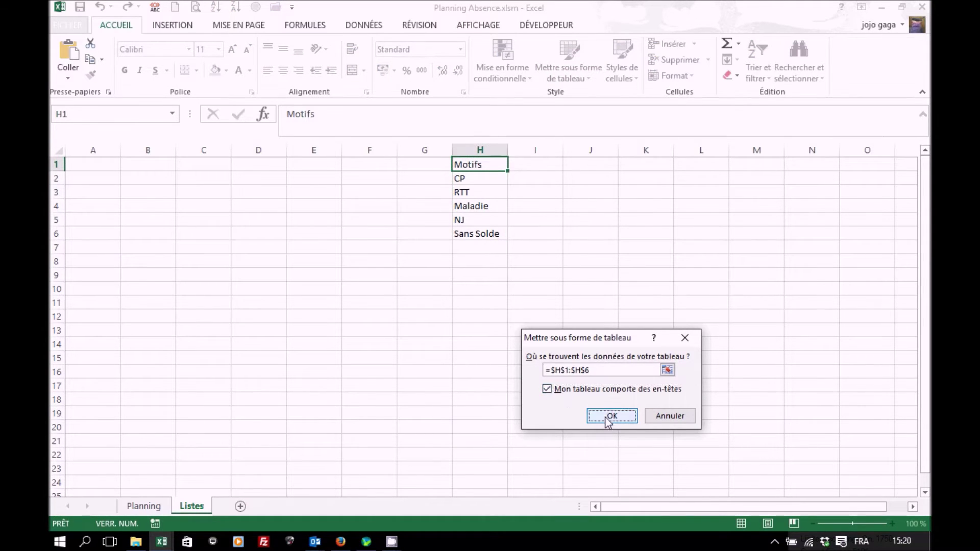
pyautogui.click(607, 418)
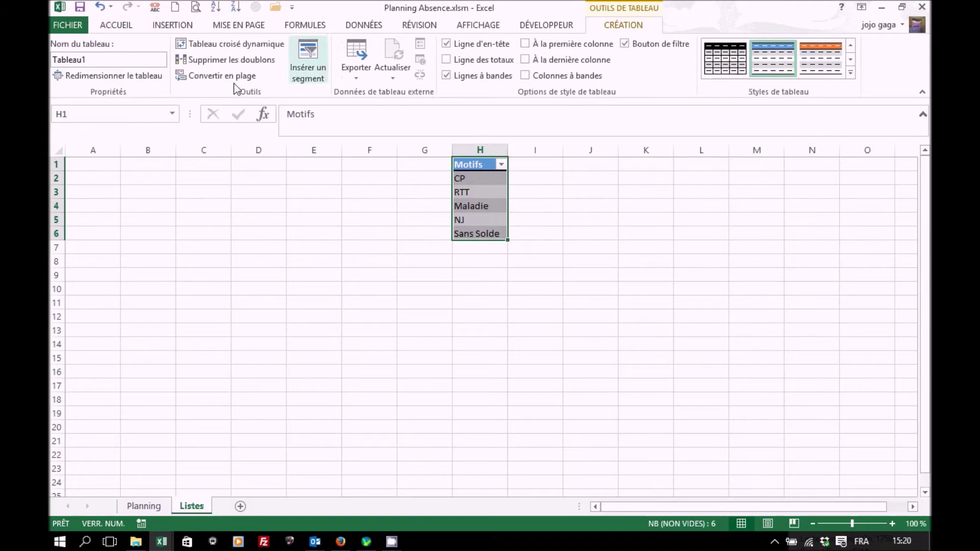
pyautogui.click(139, 60)
pyautogui.write('TblAbsences')
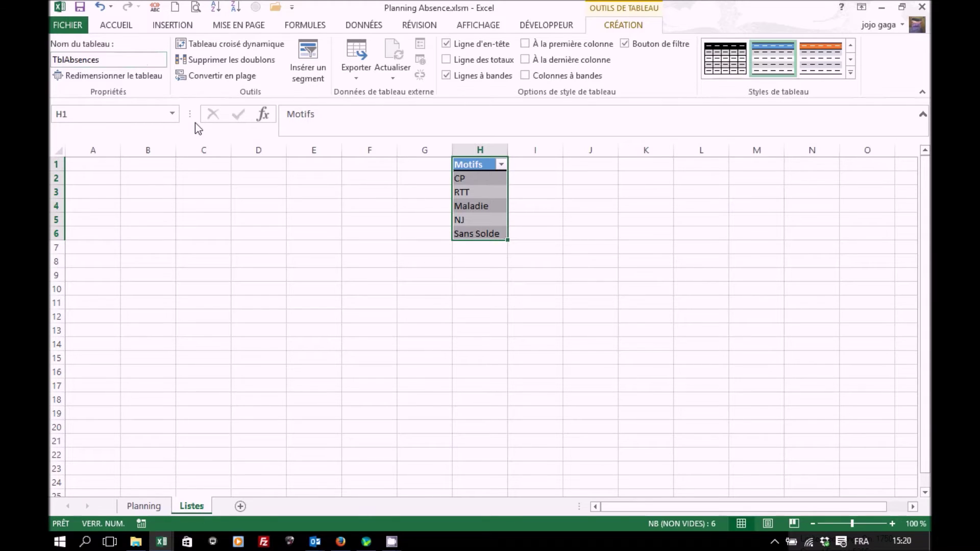
# Try to format the planning range A4:NC7 on the Planning sheet as a table, declining the conversion of header formulas to static text.
pyautogui.click(143, 505)
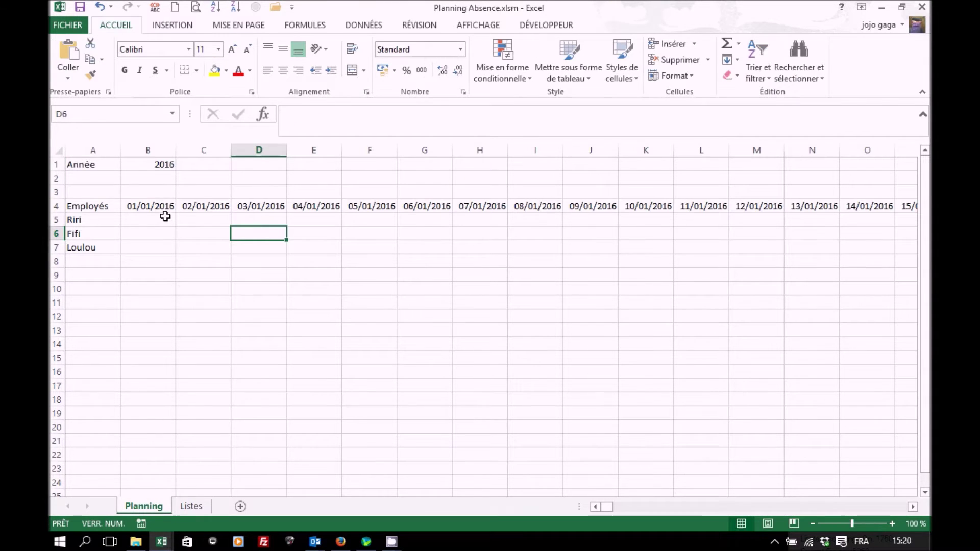
pyautogui.click(100, 227)
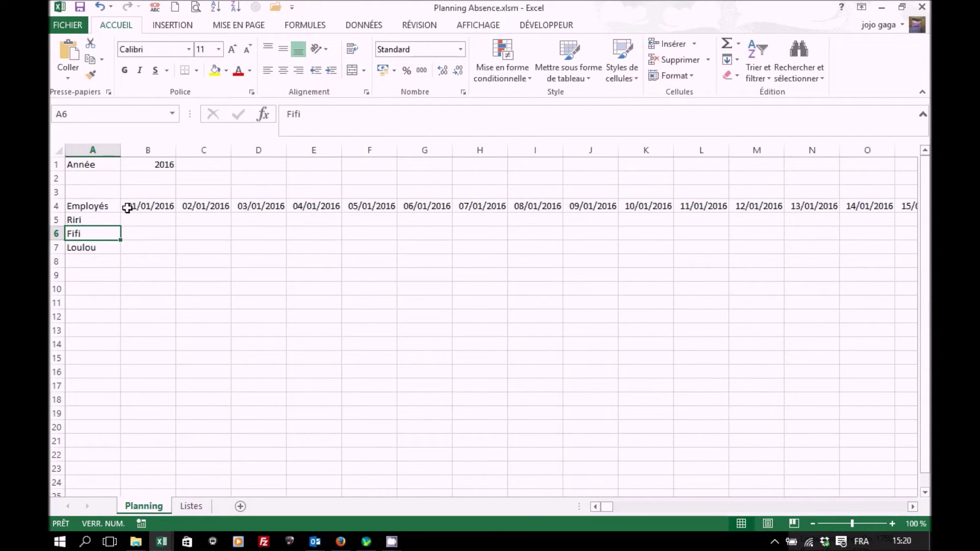
pyautogui.click(588, 70)
pyautogui.click(662, 291)
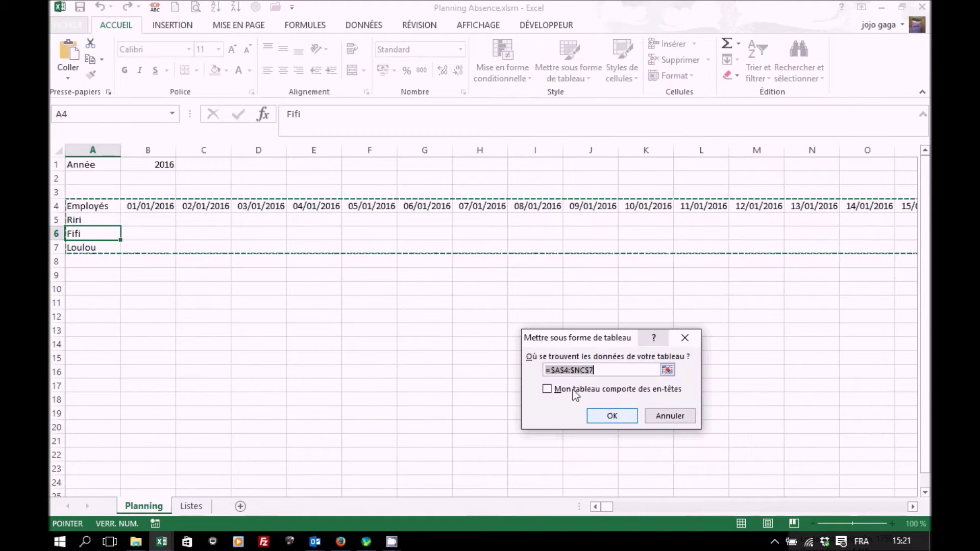
pyautogui.click(547, 389)
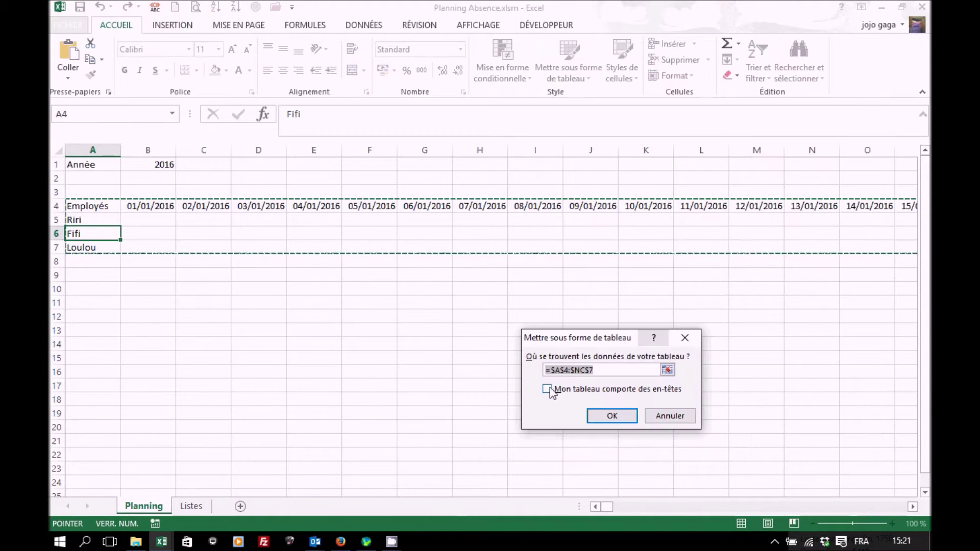
pyautogui.click(606, 417)
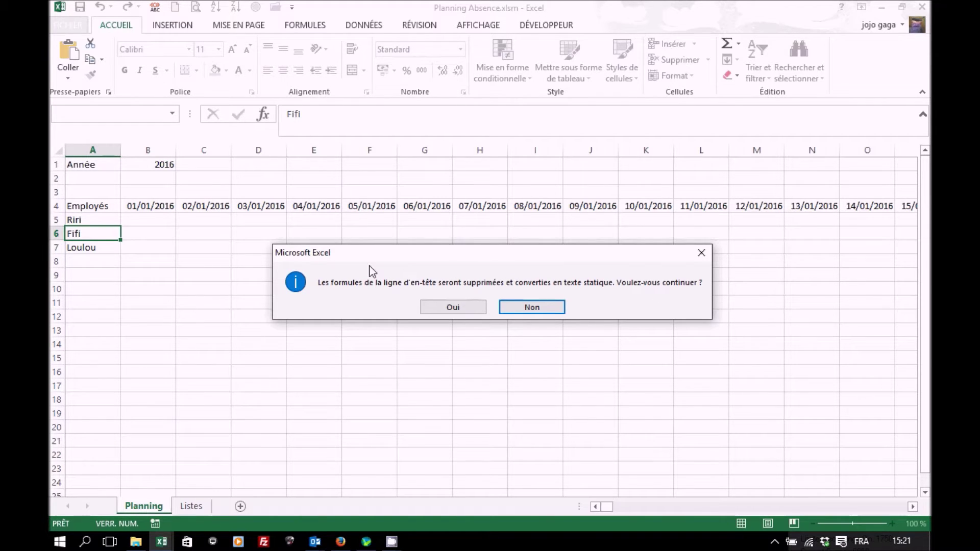
pyautogui.click(545, 307)
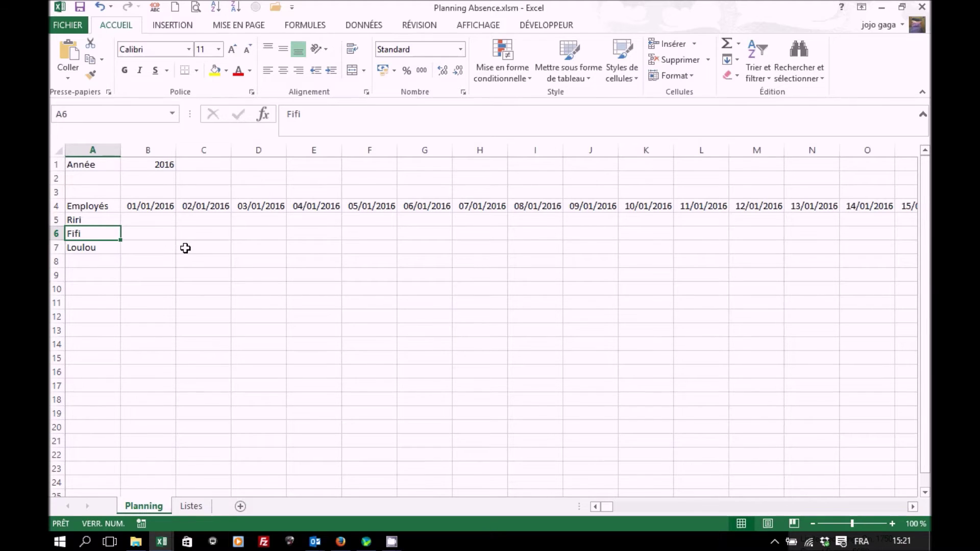
# Apply list data validation to B5:NC7 of the Planning sheet with the source =indirect("TblAbsences").
pyautogui.click(165, 119)
pyautogui.click(162, 220)
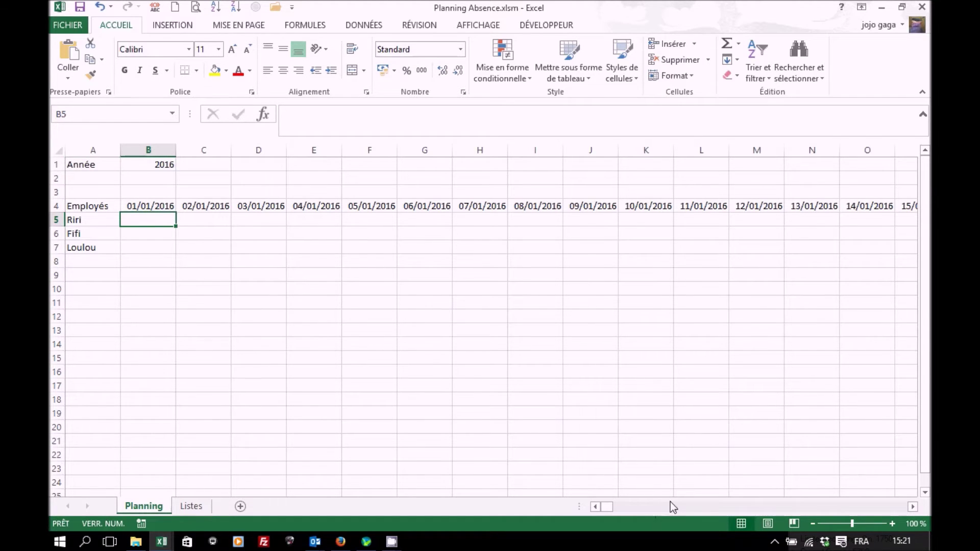
pyautogui.moveTo(617, 512); pyautogui.dragTo(912, 497)
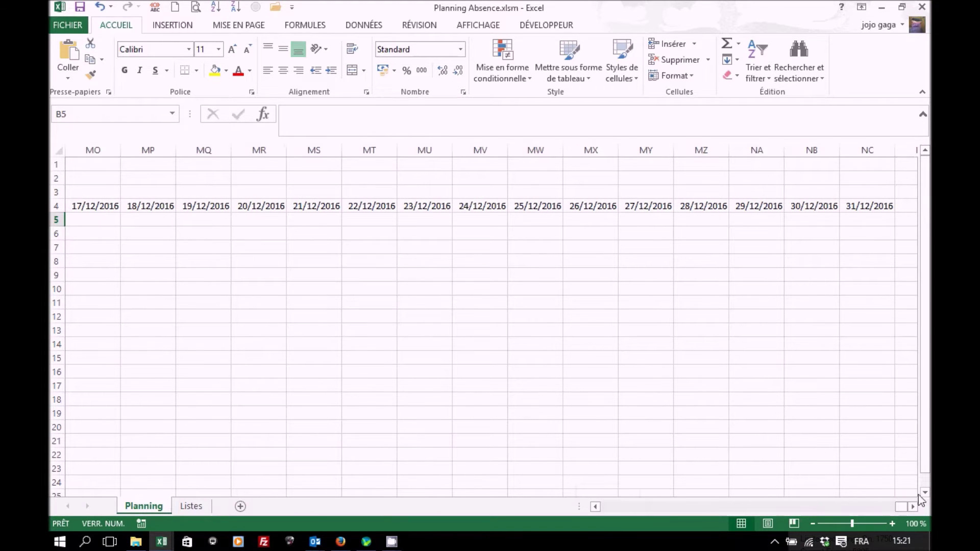
pyautogui.keyDown('shift'); pyautogui.click(871, 250); pyautogui.keyUp('shift')
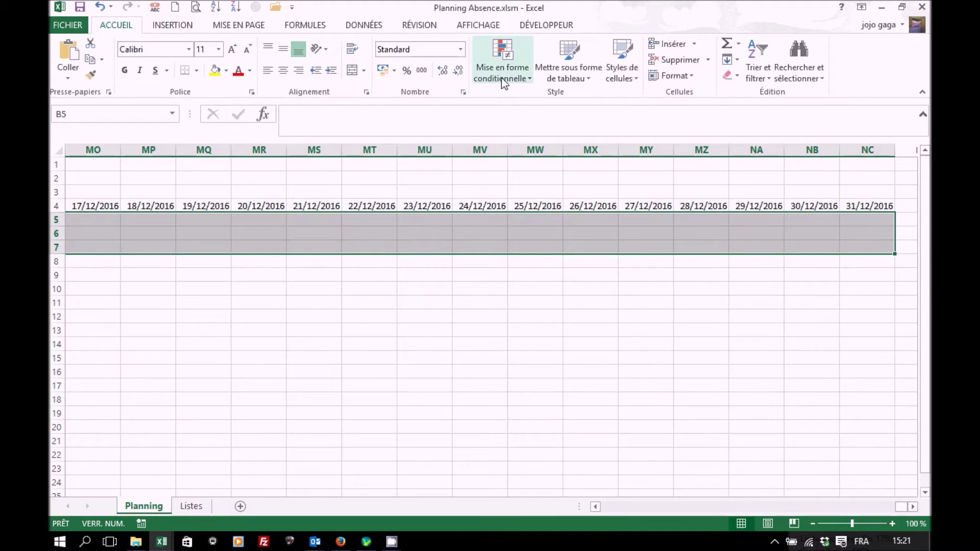
pyautogui.click(352, 28)
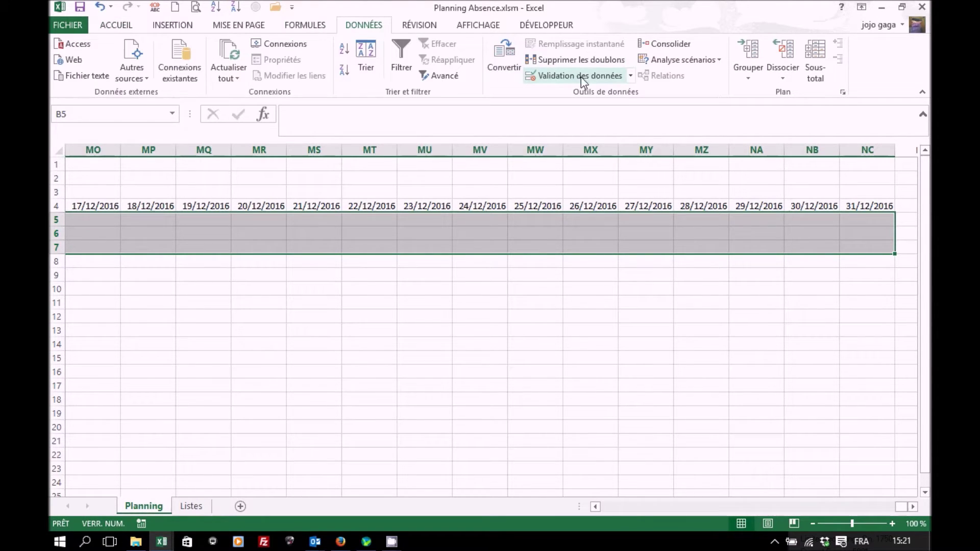
pyautogui.click(627, 78)
pyautogui.click(577, 346)
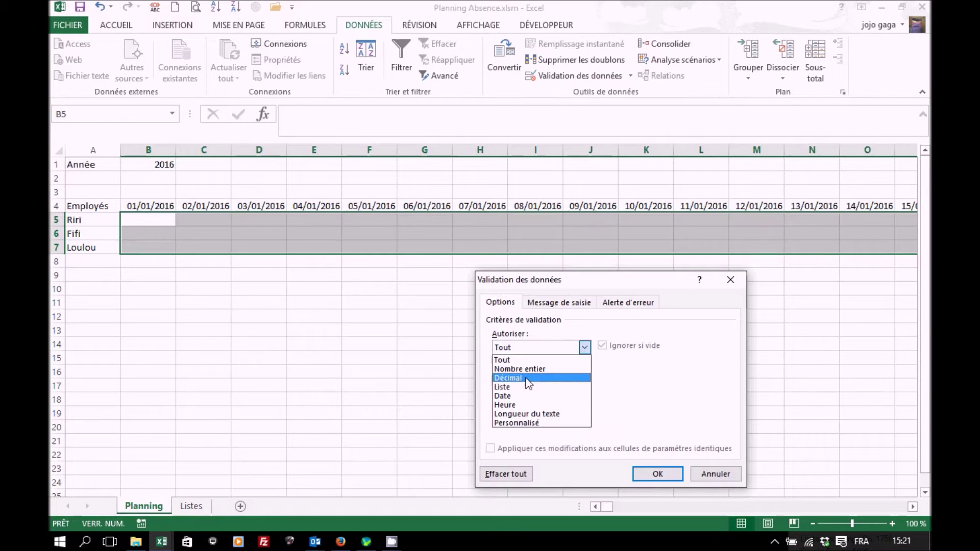
pyautogui.click(516, 393)
pyautogui.click(508, 401)
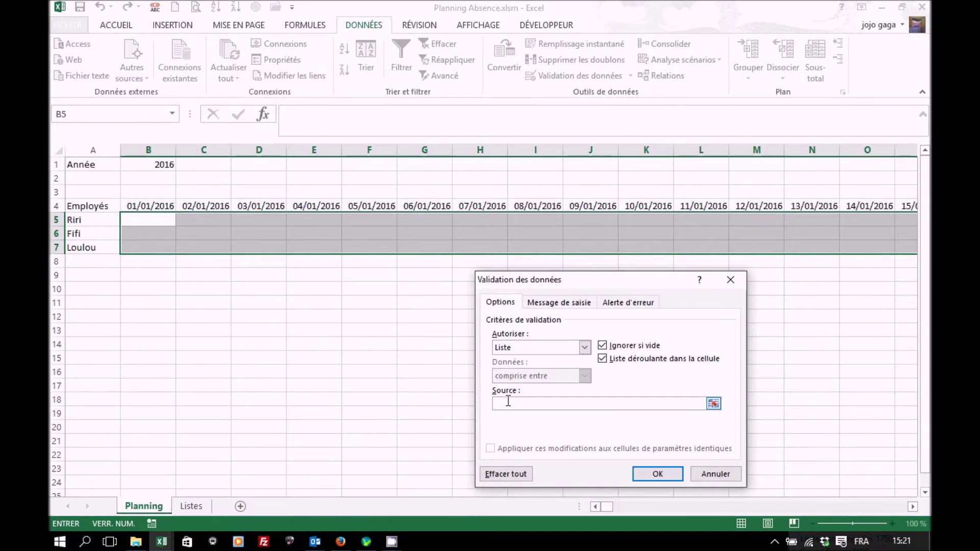
pyautogui.write('=indirect("TblAbsences"')
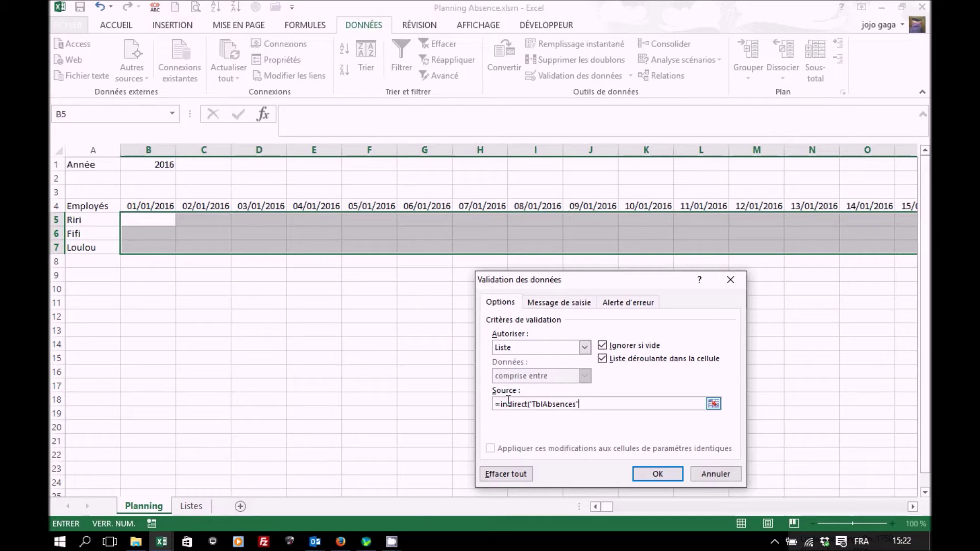
pyautogui.click(650, 473)
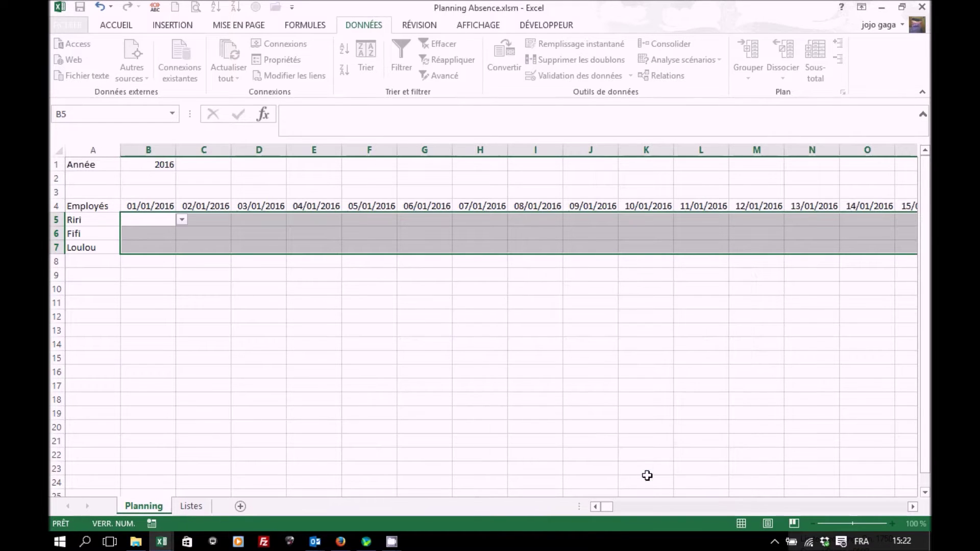
# Choose sample absence reasons from the cell lists: Maladie in D6, CP in E7 and NJ in C6.
pyautogui.click(259, 221)
pyautogui.click(295, 221)
pyautogui.click(296, 221)
pyautogui.click(337, 243)
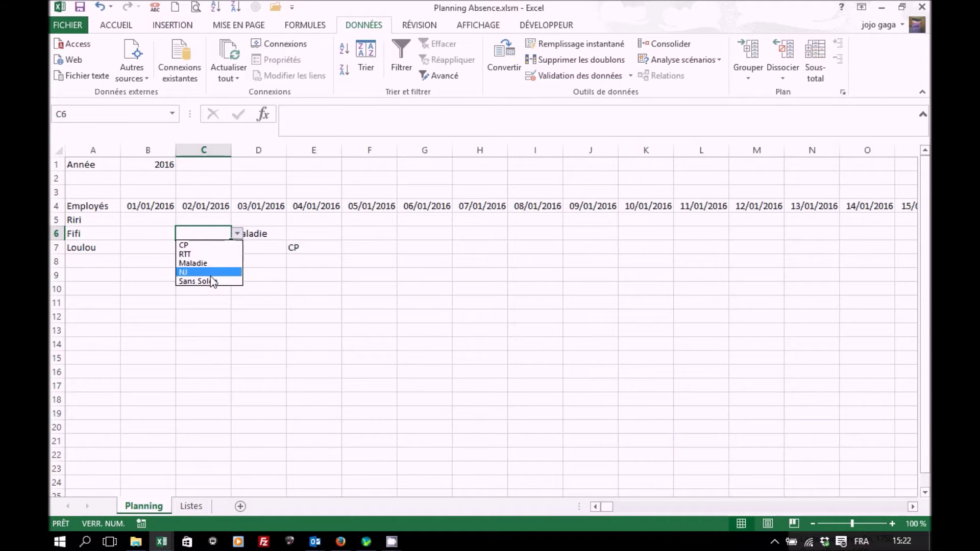
pyautogui.click(210, 273)
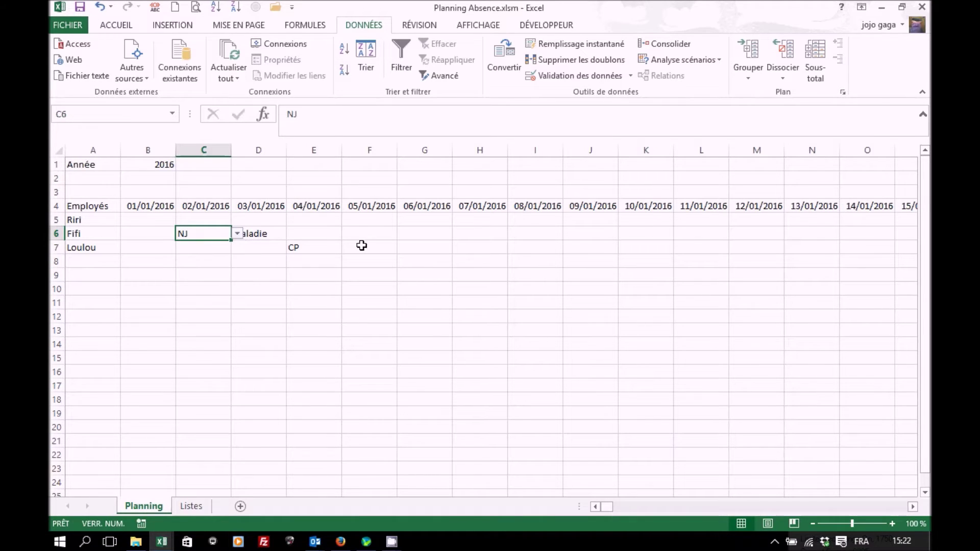
# Choose further sample absence reasons from the cell lists: RTT in F5, F7 and I5, and Maladie in H6.
pyautogui.click(371, 222)
pyautogui.click(403, 220)
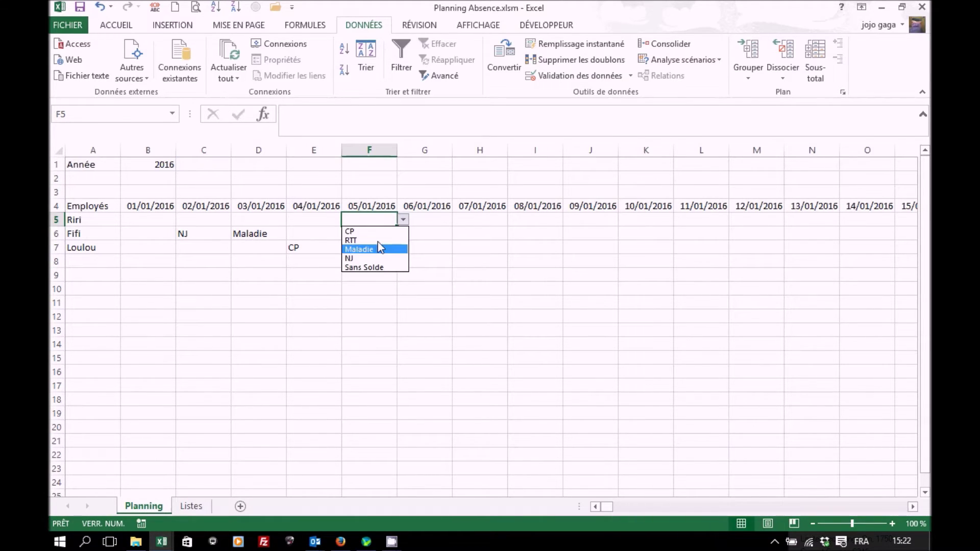
pyautogui.click(352, 238)
pyautogui.click(378, 247)
pyautogui.click(403, 247)
pyautogui.click(350, 268)
pyautogui.click(477, 233)
pyautogui.click(513, 234)
pyautogui.click(468, 263)
pyautogui.click(546, 223)
pyautogui.click(569, 219)
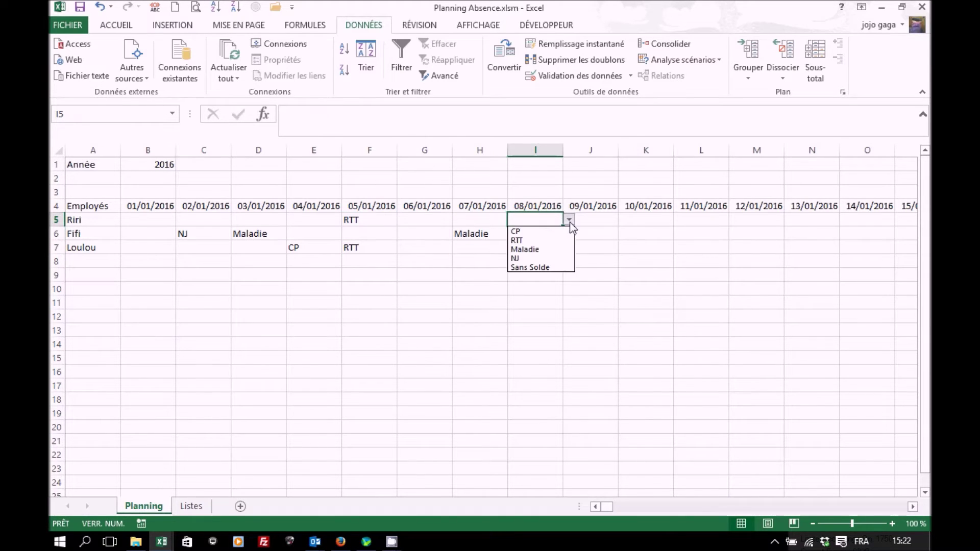
pyautogui.click(565, 240)
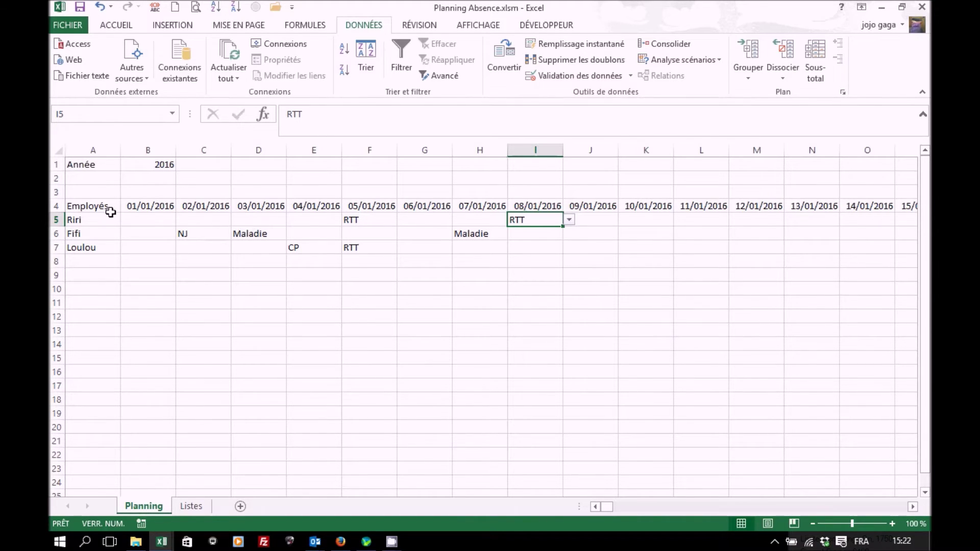
# Format the date headers in row 4 of the Planning sheet as long dates (Date longue).
pyautogui.click(57, 205)
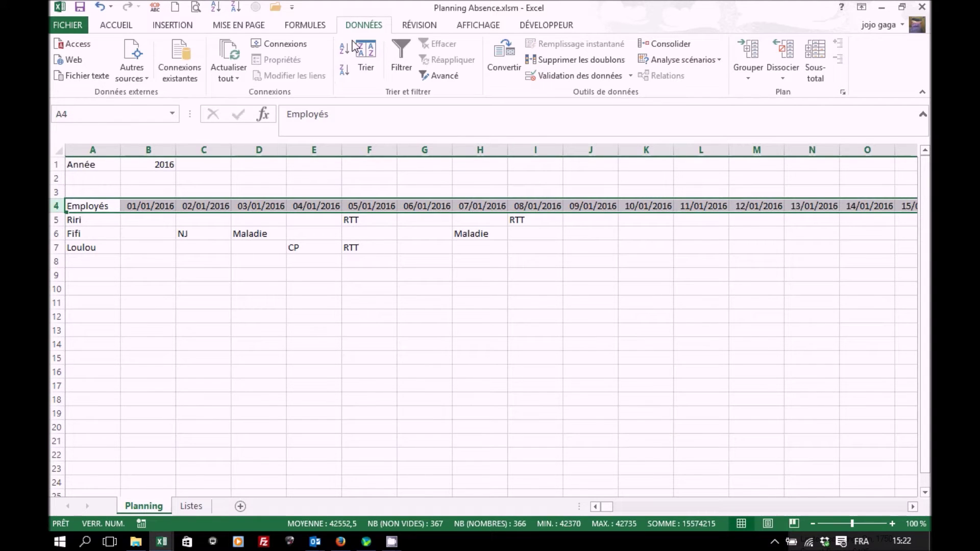
pyautogui.click(116, 25)
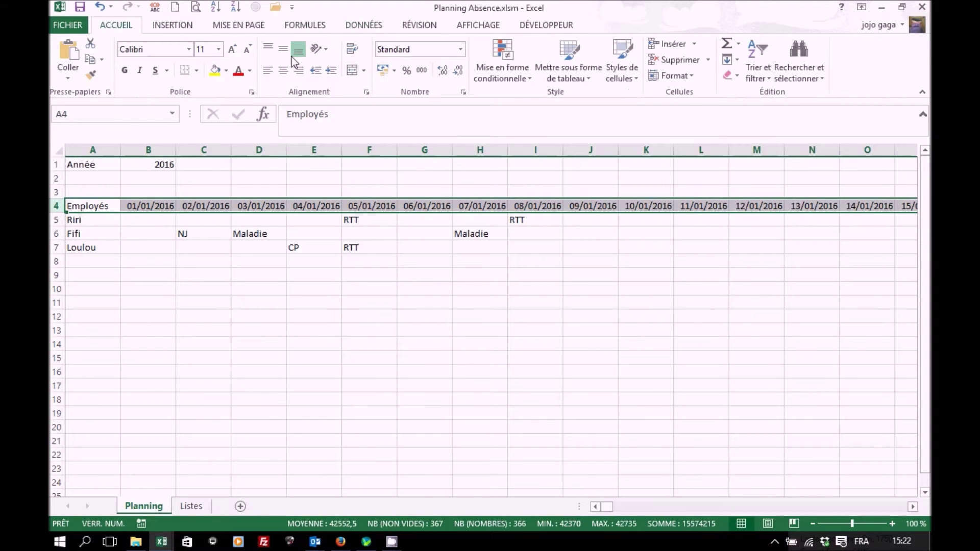
pyautogui.click(460, 49)
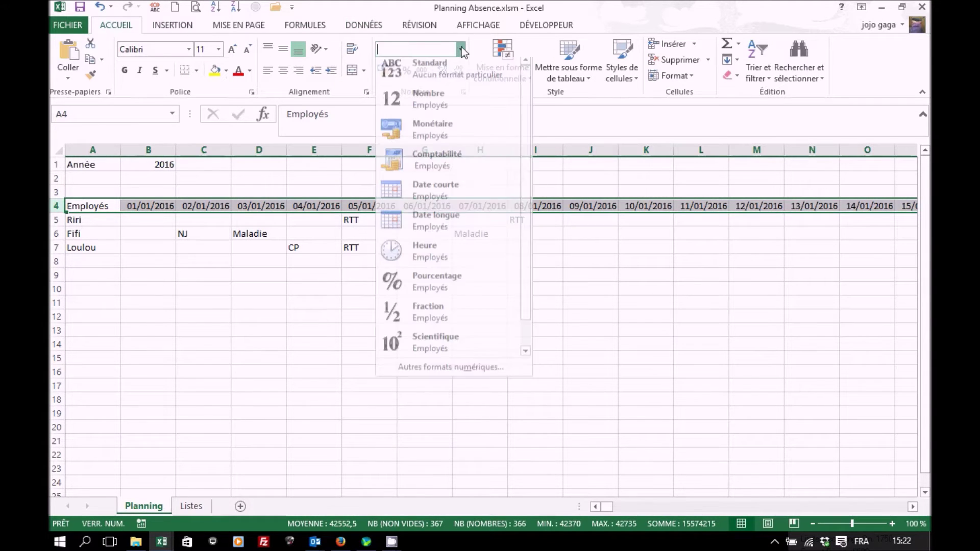
pyautogui.click(456, 223)
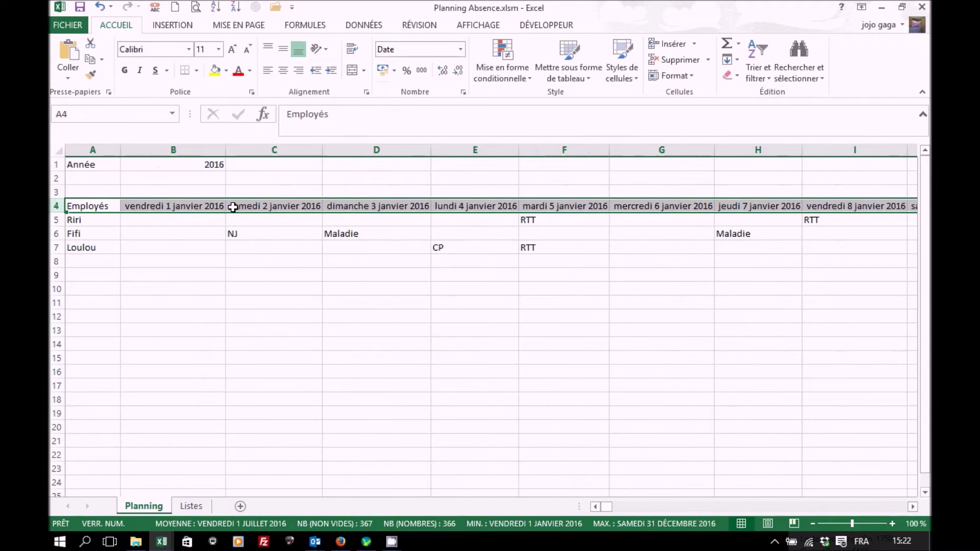
pyautogui.click(307, 229)
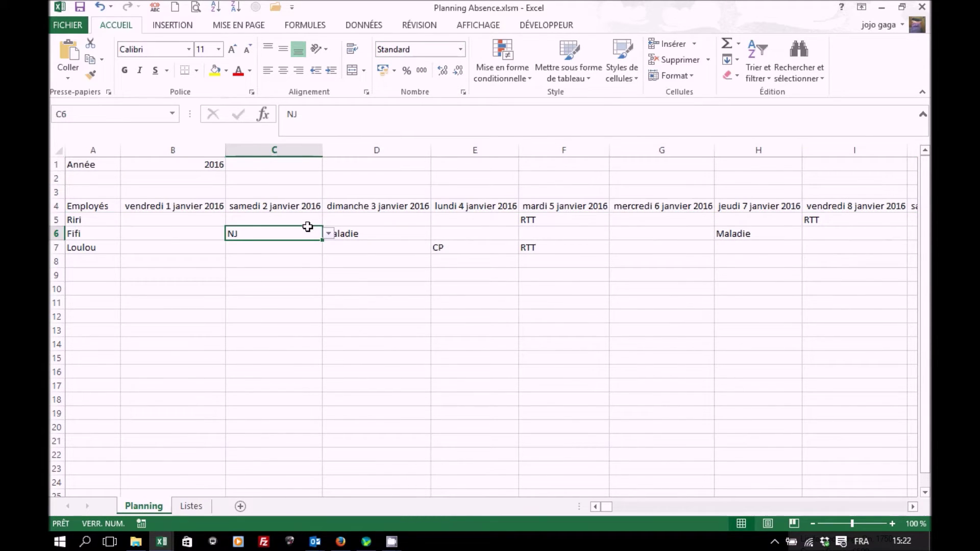
# Create a formula-based conditional formatting rule for the planning range A4:NC7.
pyautogui.click(101, 222)
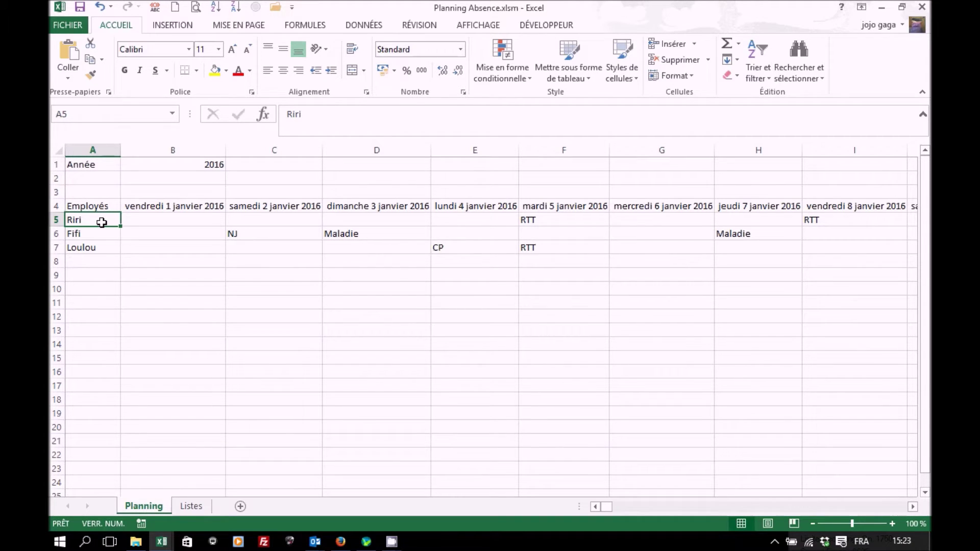
pyautogui.hotkey('ctrl', 'a')
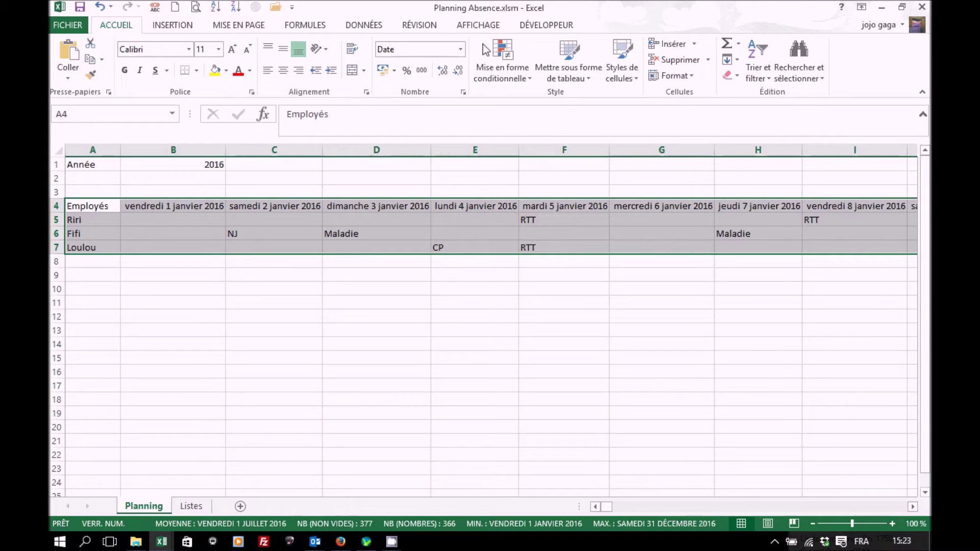
pyautogui.click(521, 81)
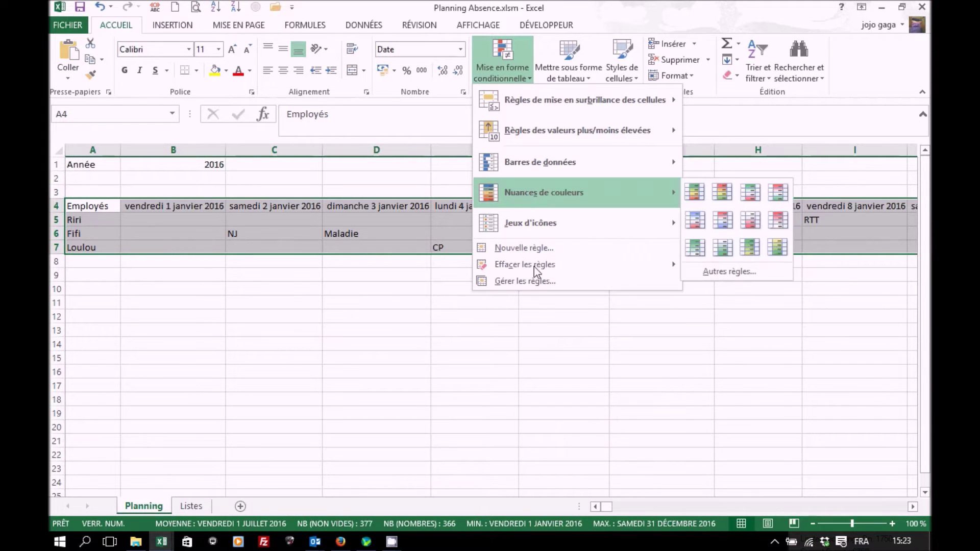
pyautogui.click(525, 282)
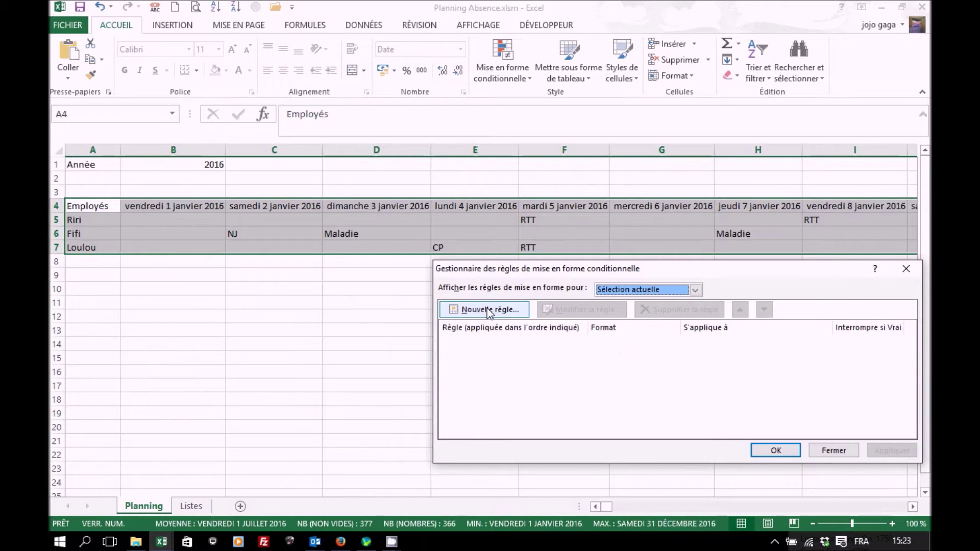
pyautogui.click(433, 351)
pyautogui.click(531, 329)
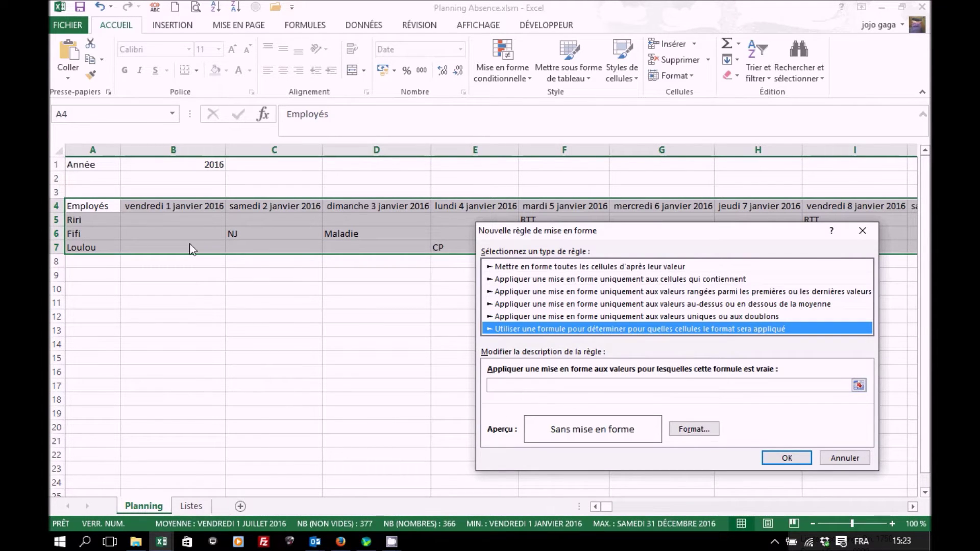
# Enter the weekend test =ou(joursem(B$4;2)=6;joursem(B$4;2)=7) as the rule's formula.
pyautogui.click(534, 385)
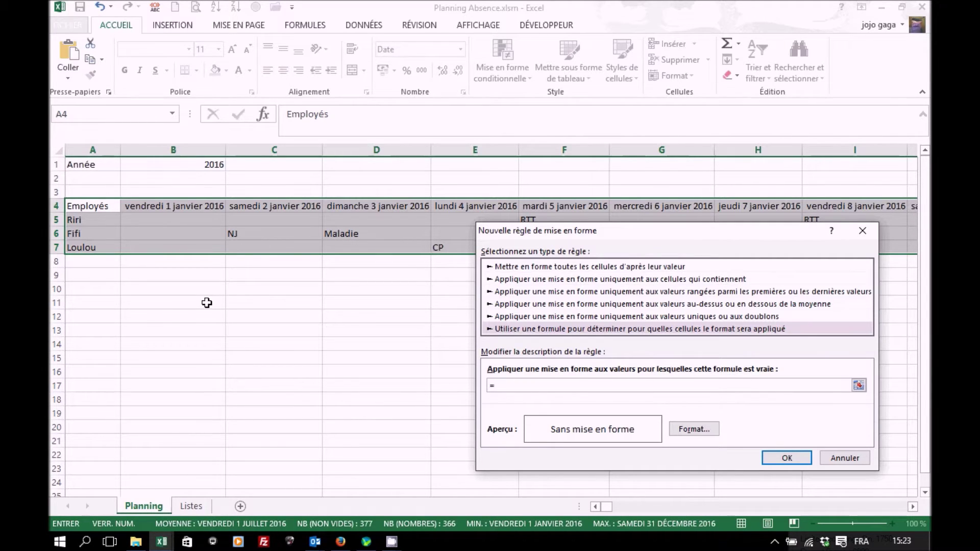
pyautogui.write('ou(')
pyautogui.press('BackSpace')
pyautogui.write('joursem(')
pyautogui.click(183, 209)
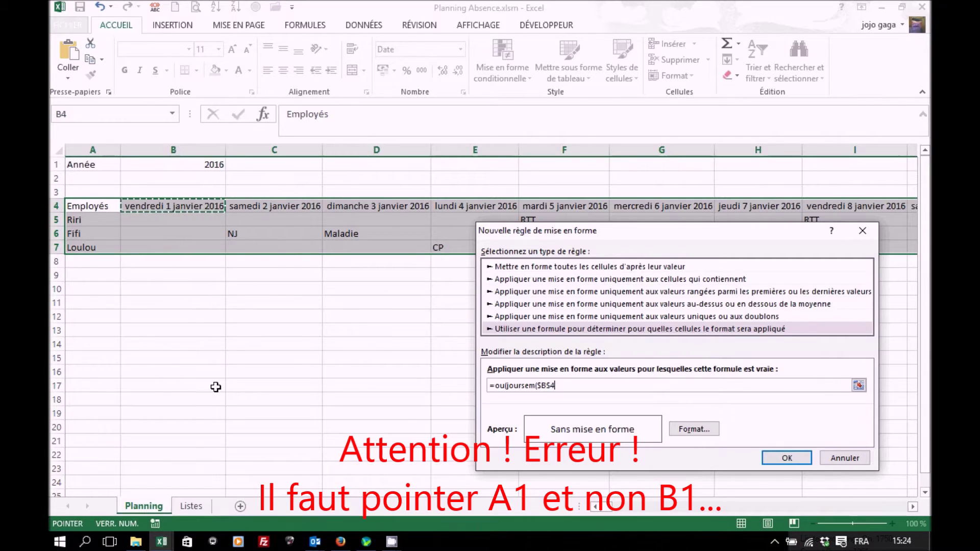
pyautogui.press('F4')
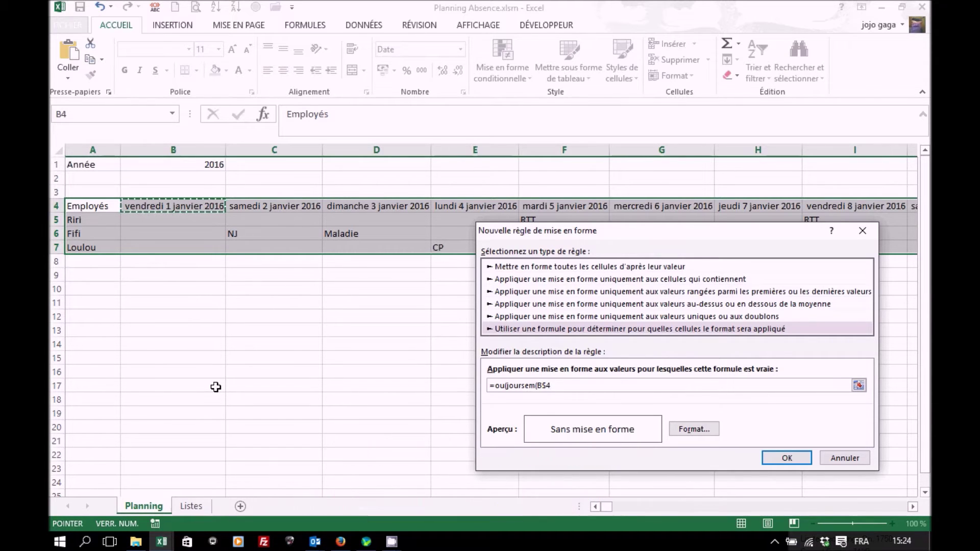
pyautogui.write(';2')
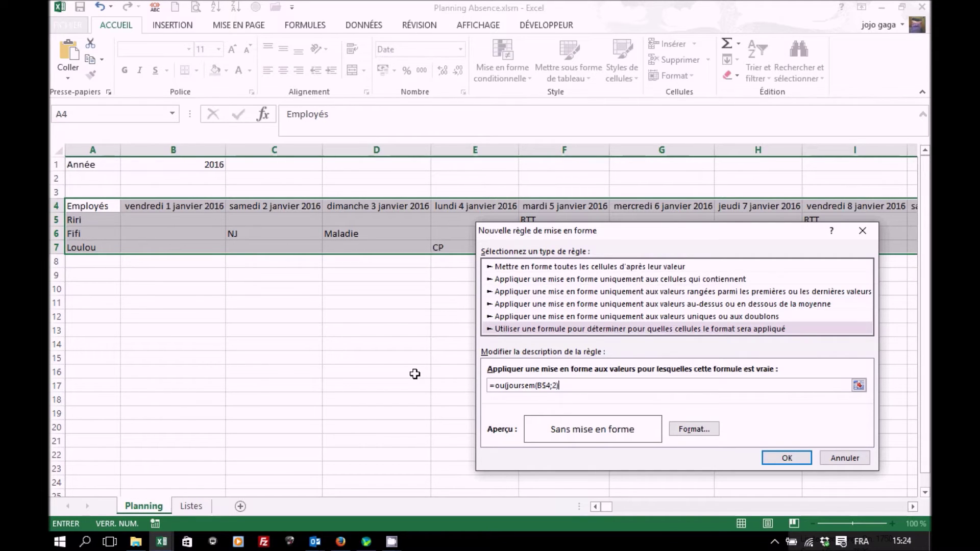
pyautogui.write('6;')
pyautogui.moveTo(507, 386); pyautogui.dragTo(563, 384)
pyautogui.hotkey('ctrl', 'c')
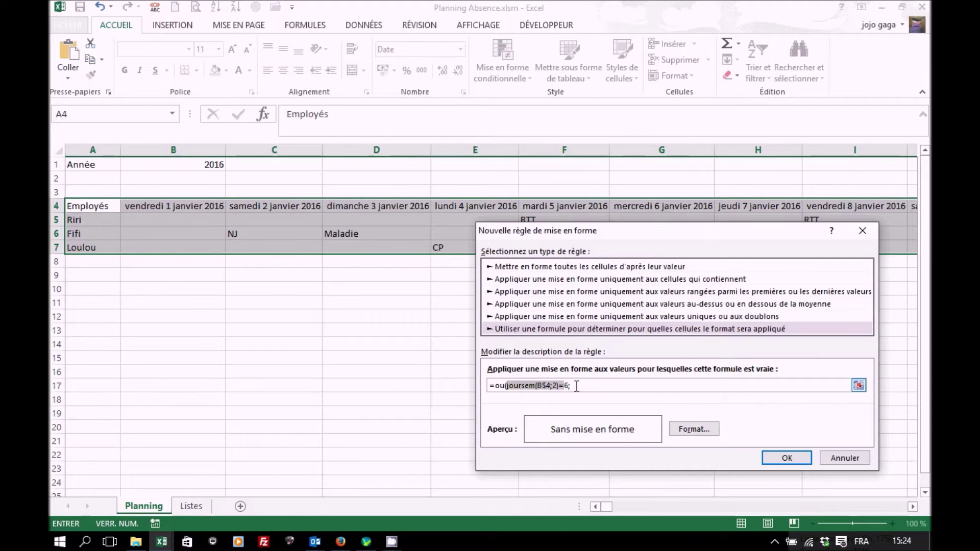
pyautogui.click(581, 386)
pyautogui.hotkey('ctrl', 'v')
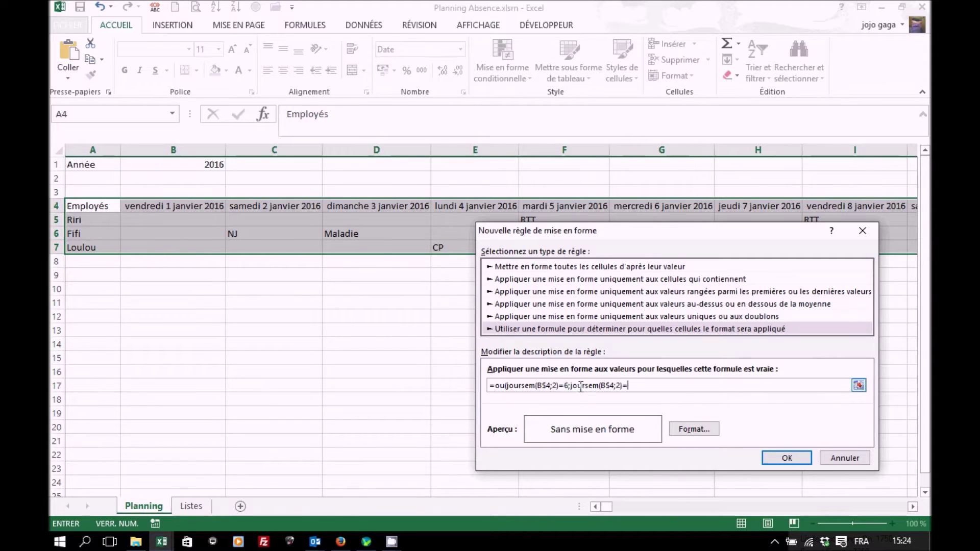
pyautogui.write('7)')
# Give the weekend rule a bold font and a dark grey fill, and apply it to the planning range.
pyautogui.click(690, 427)
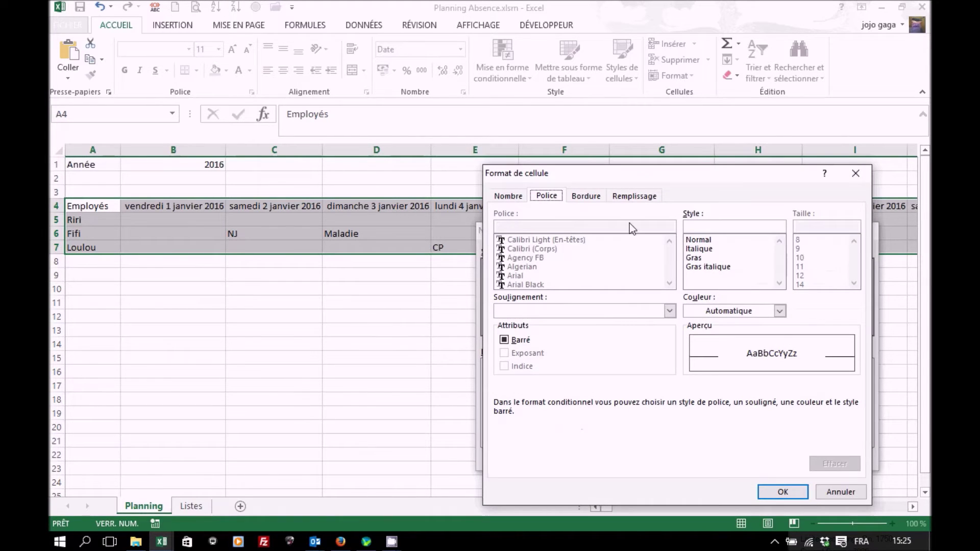
pyautogui.click(690, 257)
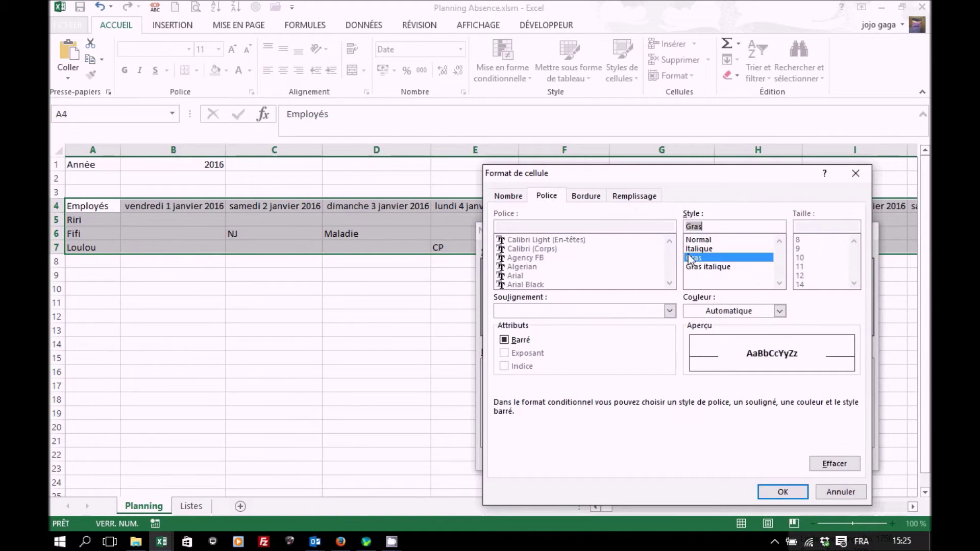
pyautogui.click(631, 198)
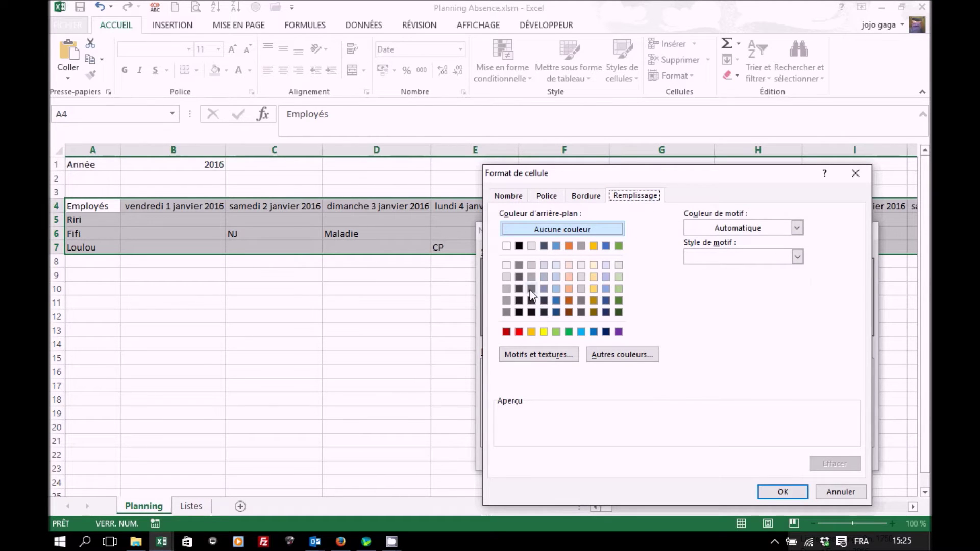
pyautogui.click(506, 312)
pyautogui.click(782, 492)
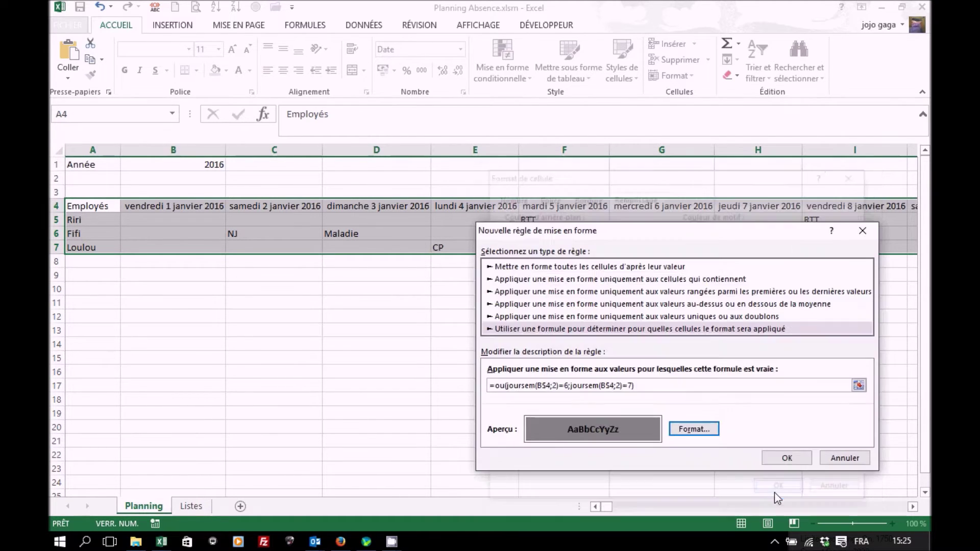
pyautogui.click(786, 458)
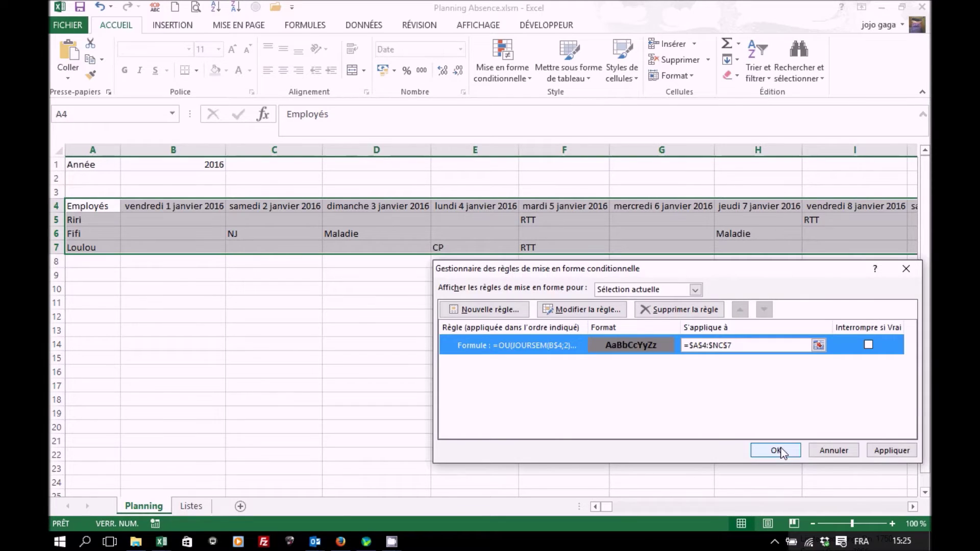
pyautogui.click(885, 447)
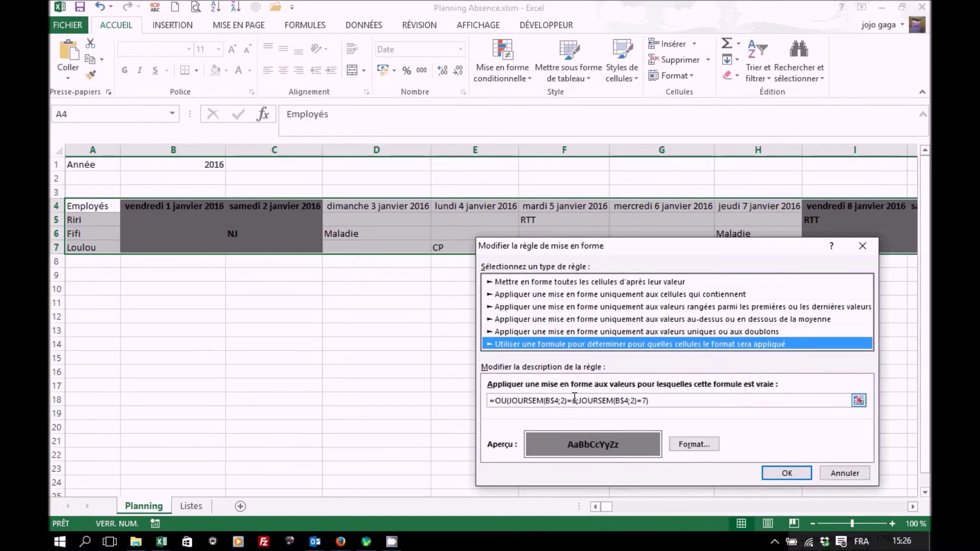
# Correct the rule's formula to =OU(JOURSEM(A$4;2)=6;JOURSEM(A$4;2)=7) and apply it to the planning range.
pyautogui.click(548, 401)
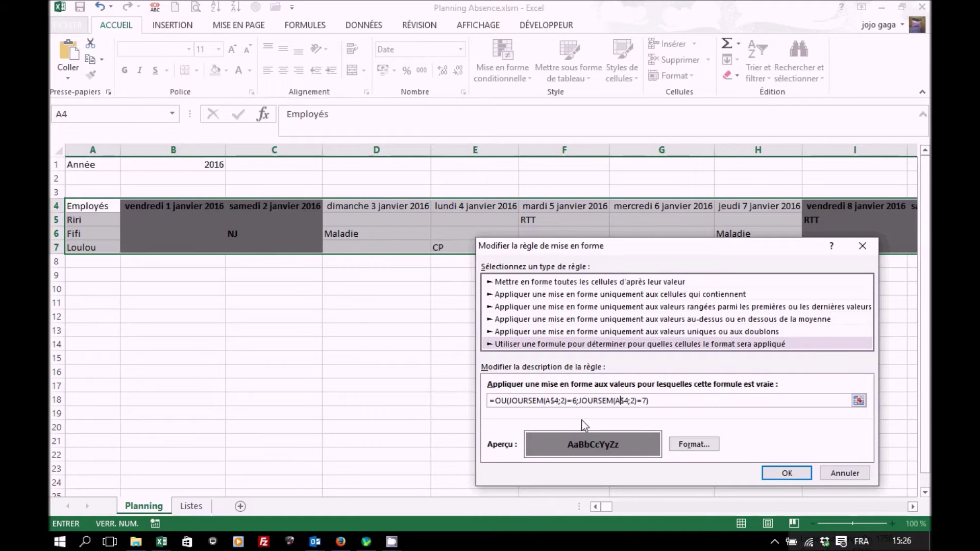
pyautogui.click(783, 475)
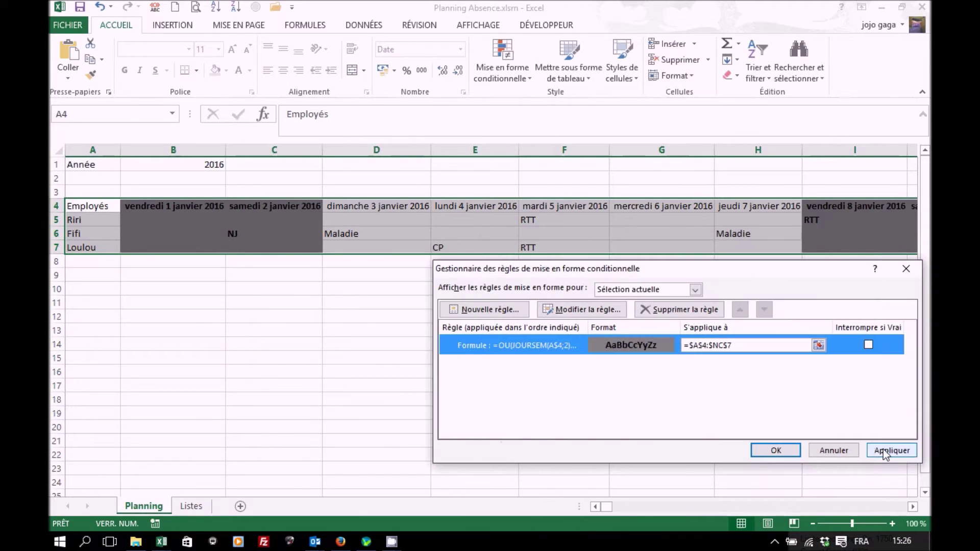
pyautogui.click(883, 451)
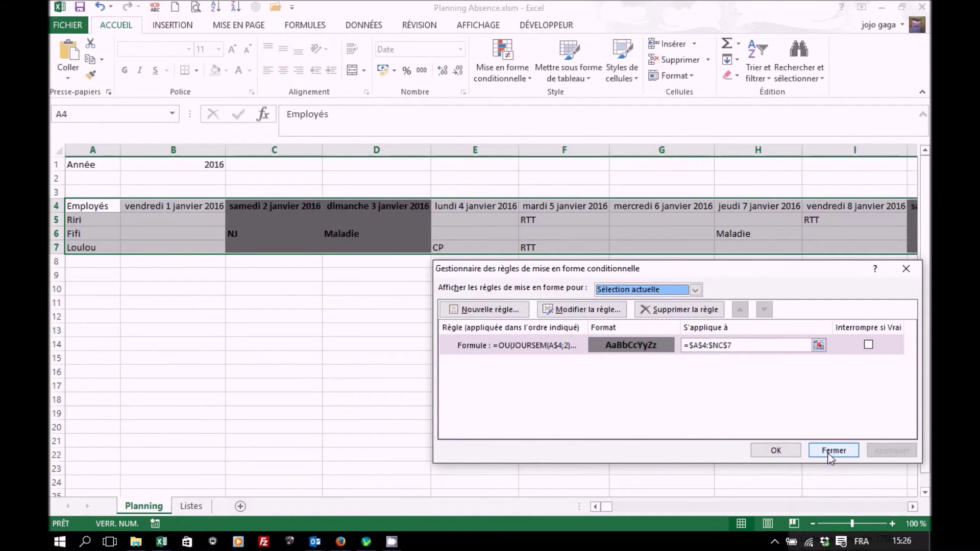
pyautogui.click(786, 451)
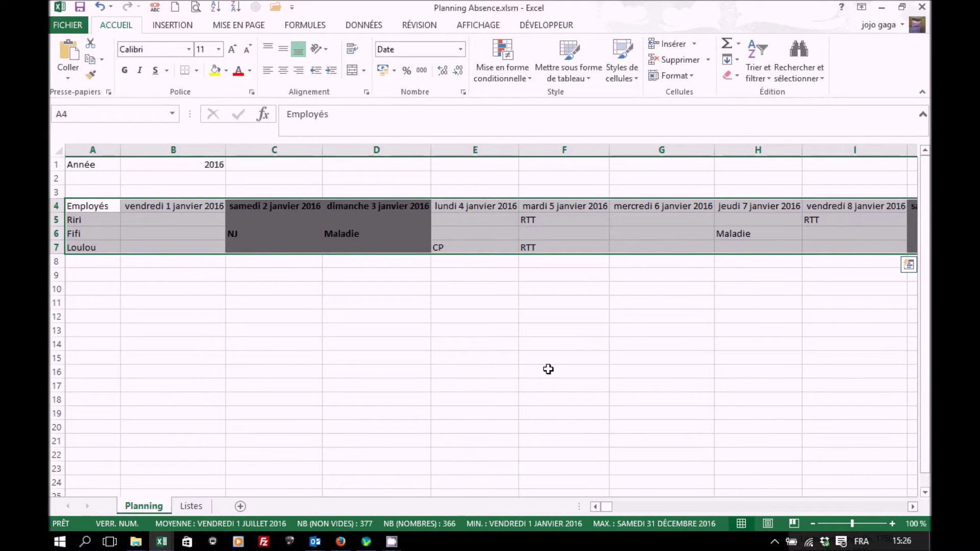
# Enter the public holiday headers JF AN 1 in A1 and JF AN 2 in B1 of the Listes sheet.
pyautogui.click(191, 506)
pyautogui.click(112, 162)
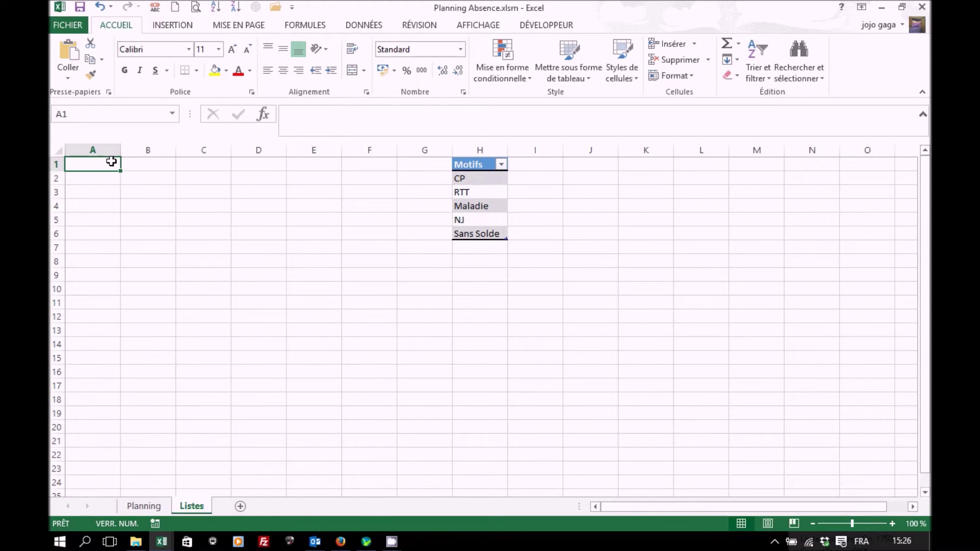
pyautogui.write('JF AN 1')
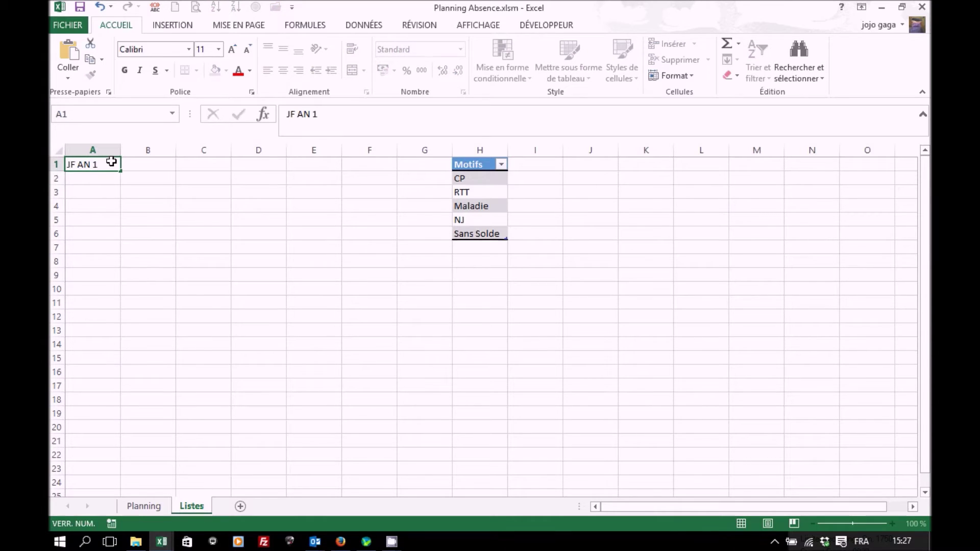
pyautogui.press('Tab')
pyautogui.write('JF AN 2')
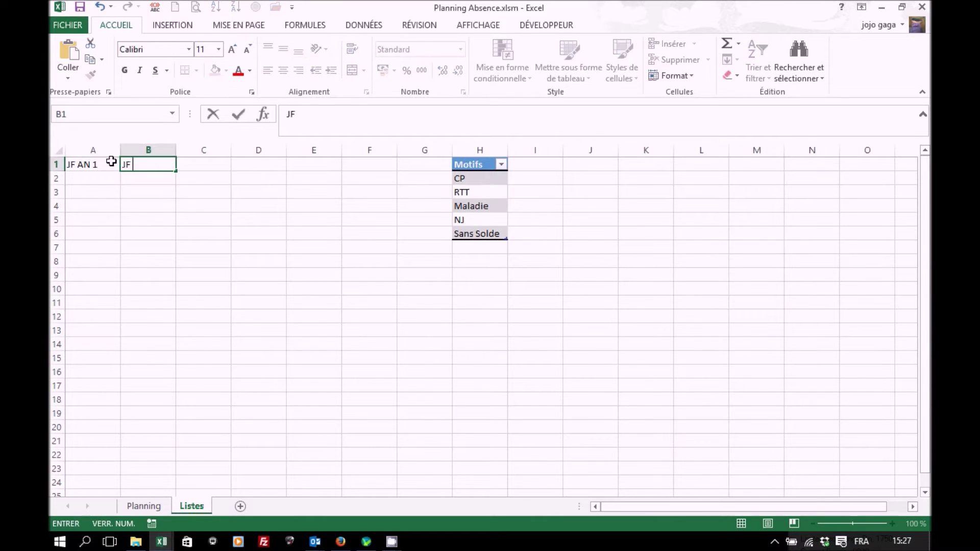
pyautogui.press('Return')
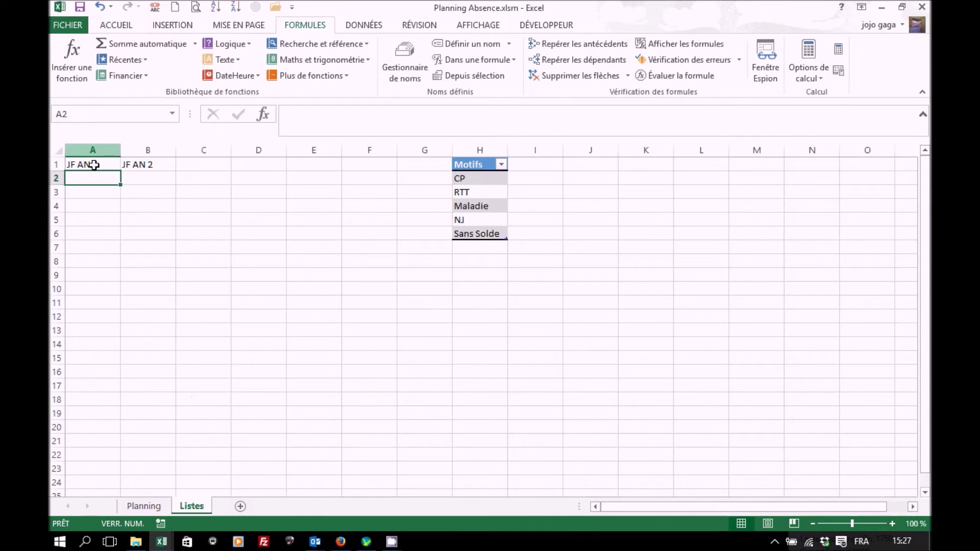
# Name the year cell B1 of the Planning sheet Annee.
pyautogui.click(144, 506)
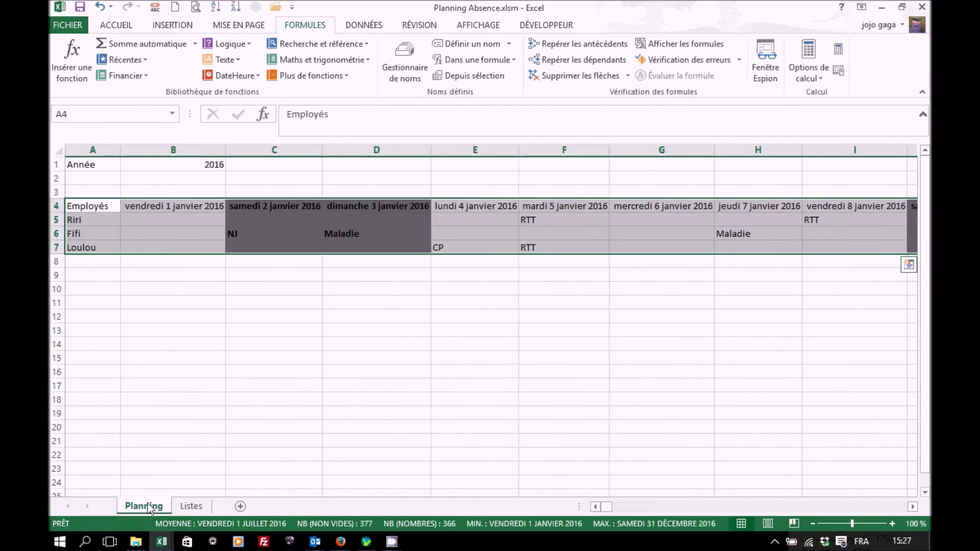
pyautogui.click(198, 166)
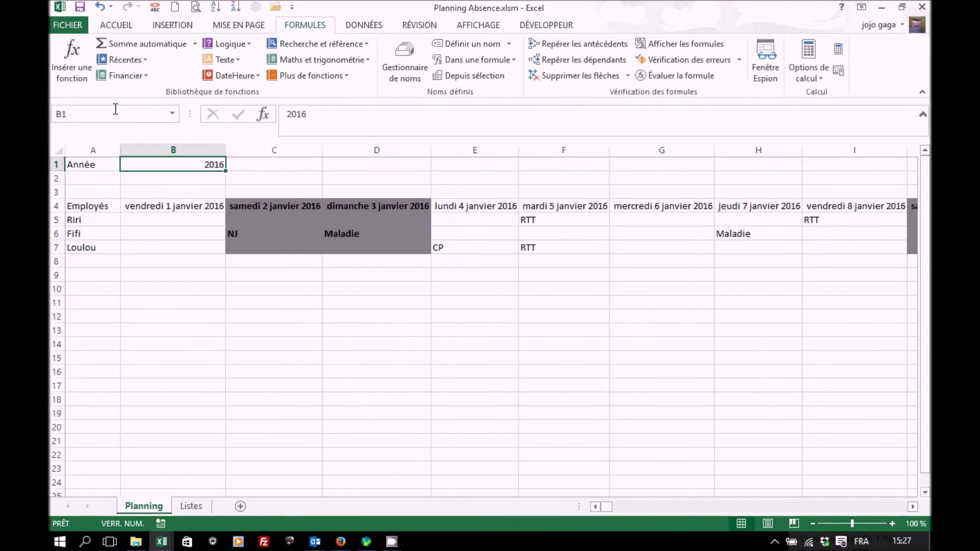
pyautogui.click(110, 109)
pyautogui.write('Annee')
pyautogui.press('Return')
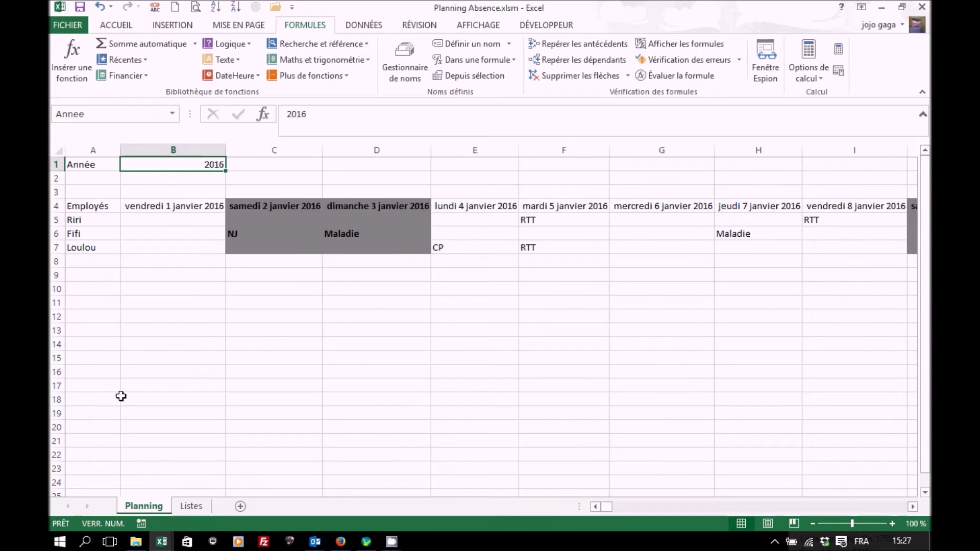
# Enter the New Year's Day formula =DATE(Annee;1;1) in cell A2 of the Listes sheet, using the defined name Annee for the year.
pyautogui.click(191, 506)
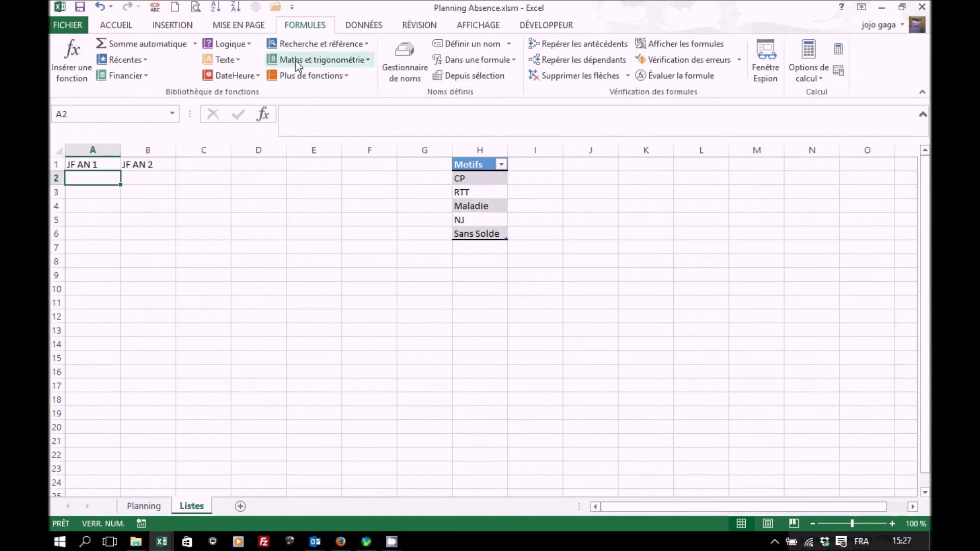
pyautogui.click(262, 113)
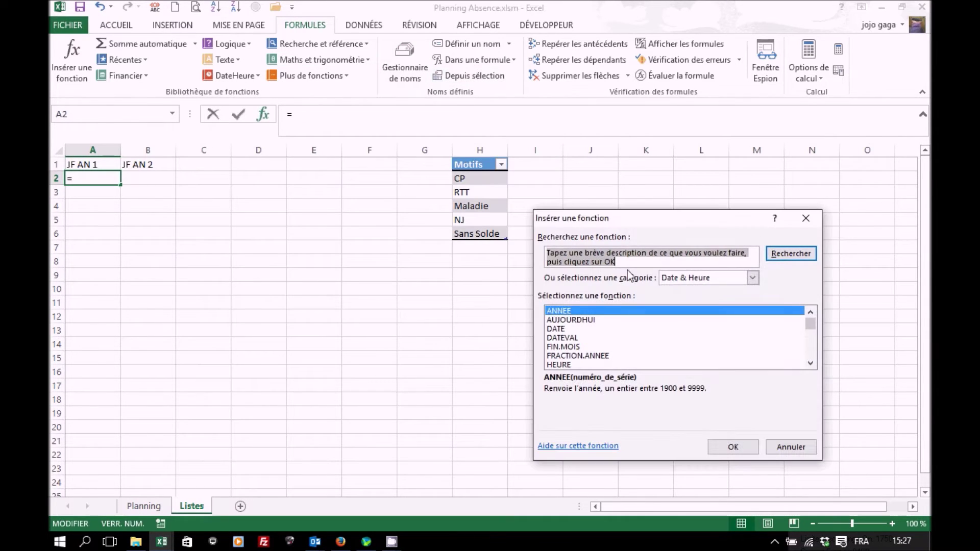
pyautogui.click(576, 329)
pyautogui.click(732, 447)
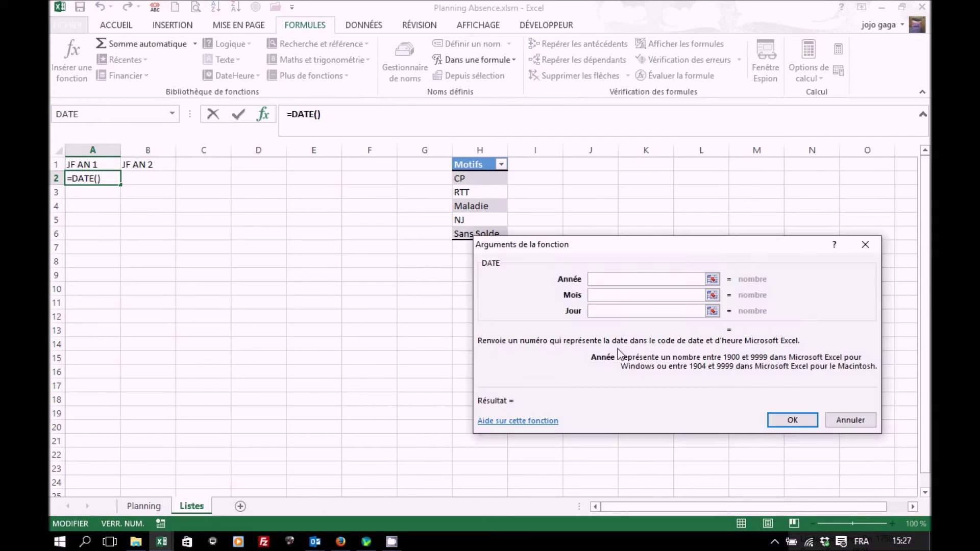
pyautogui.click(513, 60)
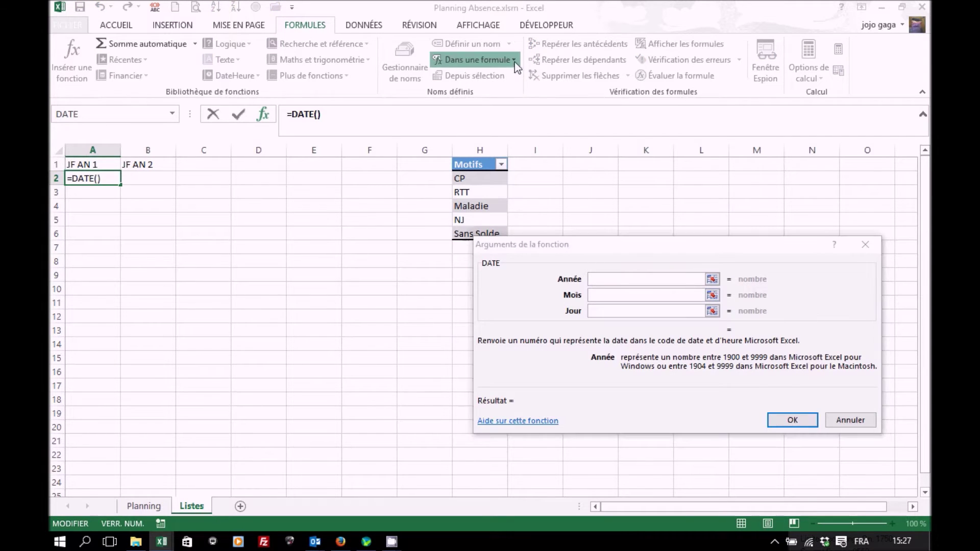
pyautogui.click(497, 77)
pyautogui.click(617, 294)
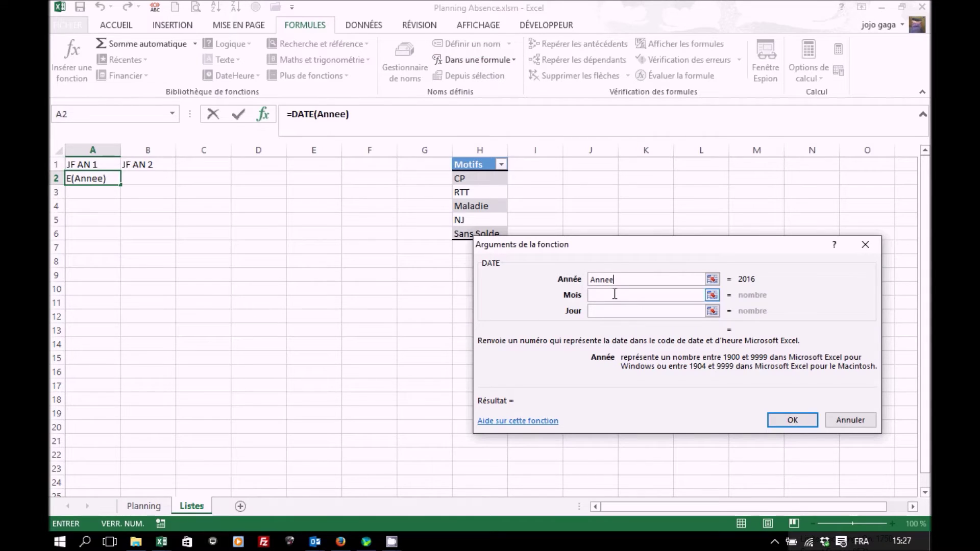
pyautogui.write('1')
pyautogui.click(604, 310)
pyautogui.write('1')
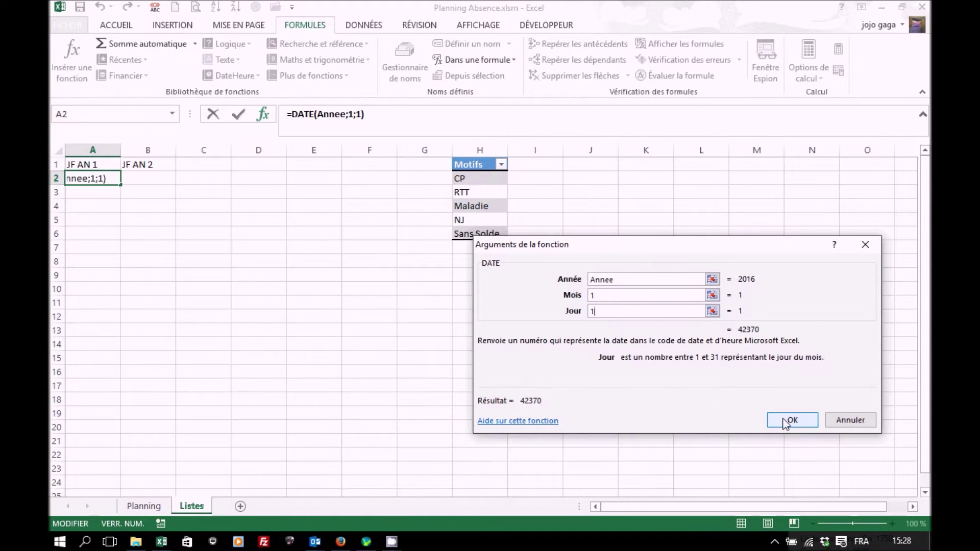
pyautogui.click(792, 419)
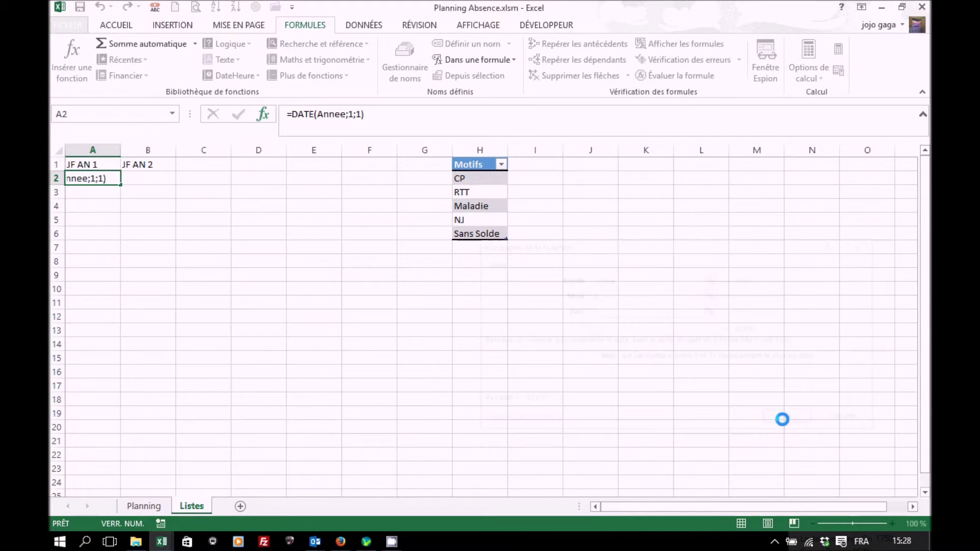
# Copy the date formula from A2 down to A9 and change A3 to =DATE(Annee;5;1).
pyautogui.moveTo(124, 184); pyautogui.dragTo(116, 277)
pyautogui.click(115, 193)
pyautogui.click(352, 115)
pyautogui.moveTo(352, 116); pyautogui.dragTo(351, 114)
pyautogui.write('5')
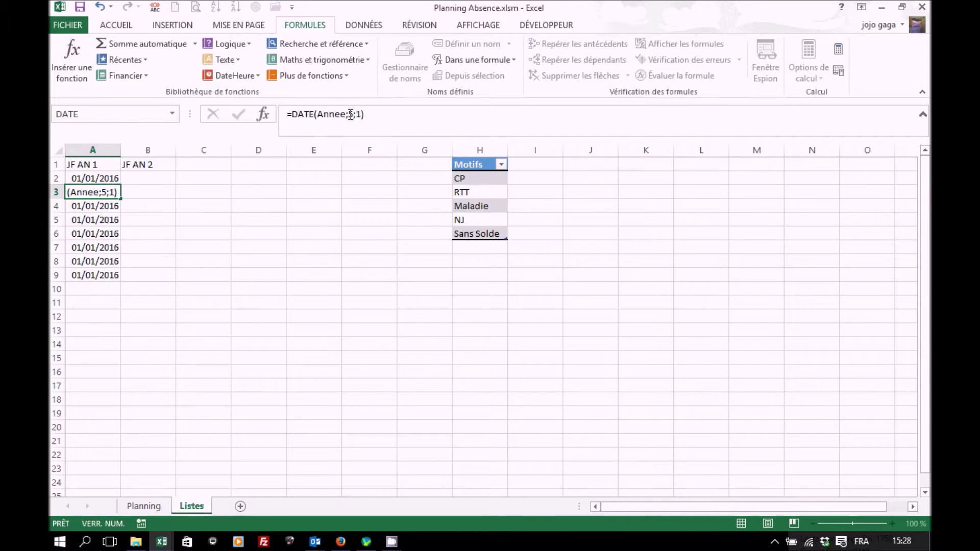
pyautogui.press('Return')
# Change the holiday formulas to =DATE(Annee;5;8) in A4 and =DATE(Annee;7;14) in A5.
pyautogui.click(352, 114)
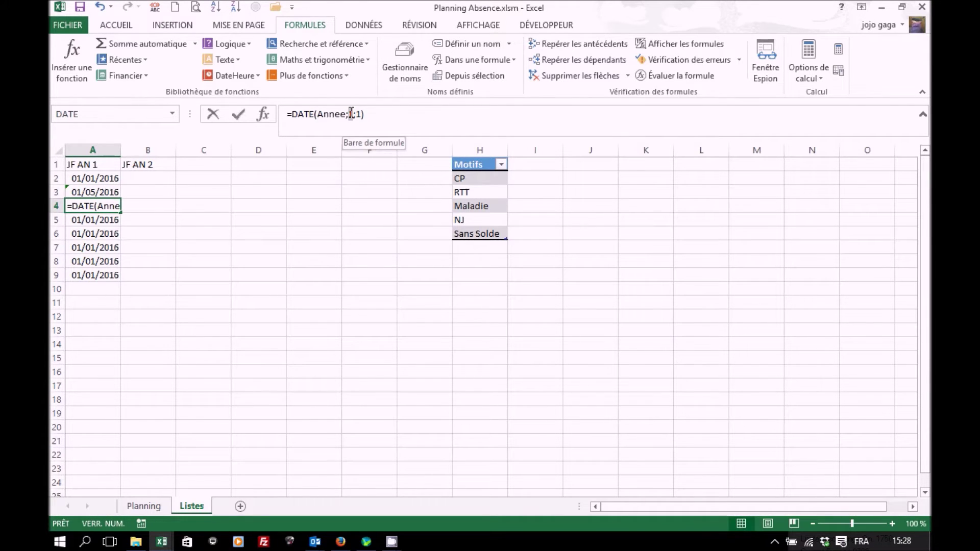
pyautogui.write('5')
pyautogui.doubleClick(359, 113)
pyautogui.write('8')
pyautogui.press('Return')
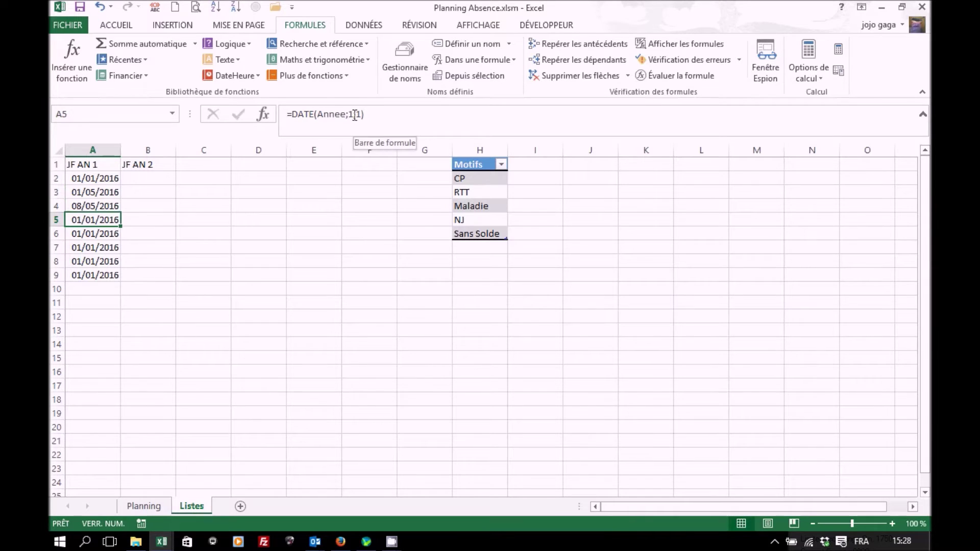
pyautogui.doubleClick(350, 114)
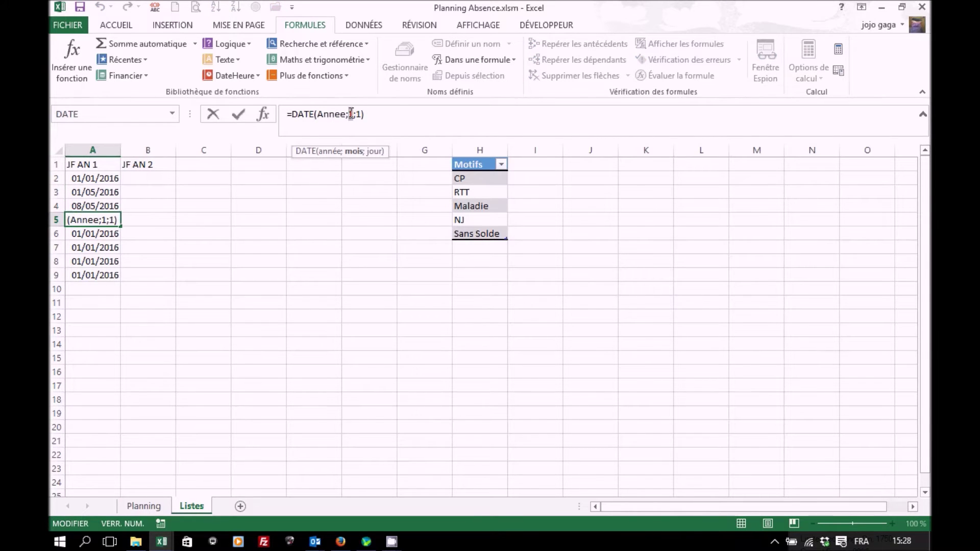
pyautogui.write('7')
pyautogui.doubleClick(360, 113)
pyautogui.write('14')
pyautogui.press('Return')
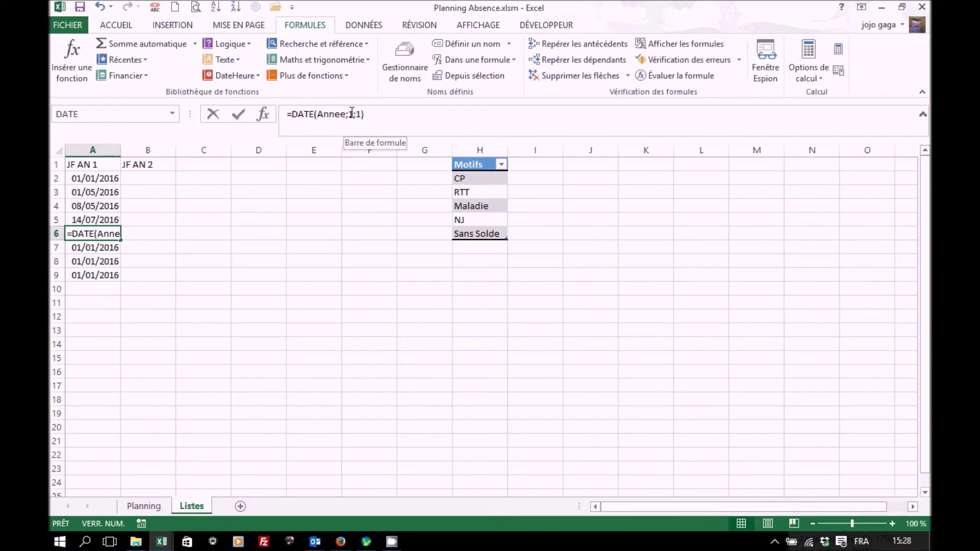
# Change the holiday formulas to =DATE(Annee;8;15) in A6 and =DATE(Annee;11;1) in A7.
pyautogui.doubleClick(350, 114)
pyautogui.write('8')
pyautogui.doubleClick(361, 114)
pyautogui.write('15')
pyautogui.press('Return')
pyautogui.doubleClick(351, 114)
pyautogui.write('11')
pyautogui.press('Return')
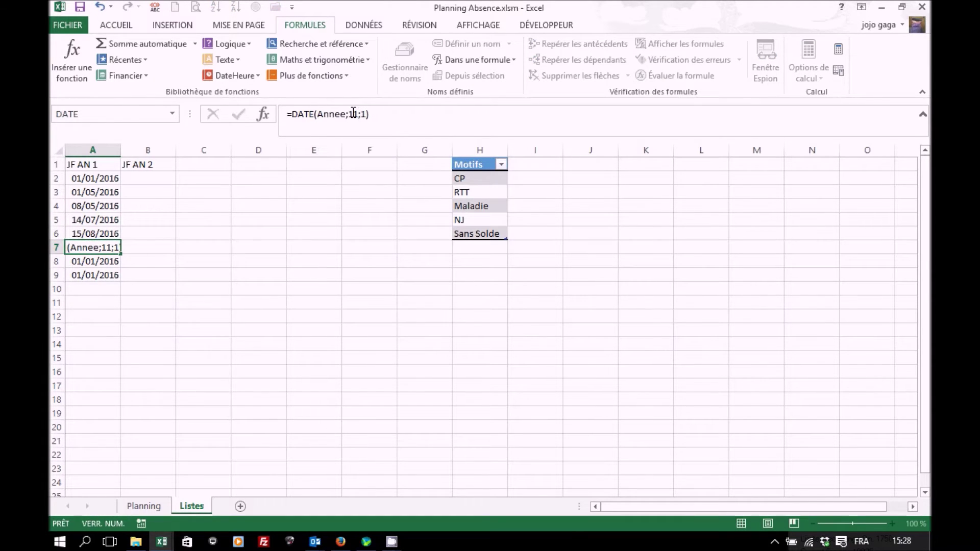
# Change the holiday formulas to =DATE(Annee;11;11) in A8 and =DATE(Annee;12;25) in A9.
pyautogui.doubleClick(353, 113)
pyautogui.write('11;1)')
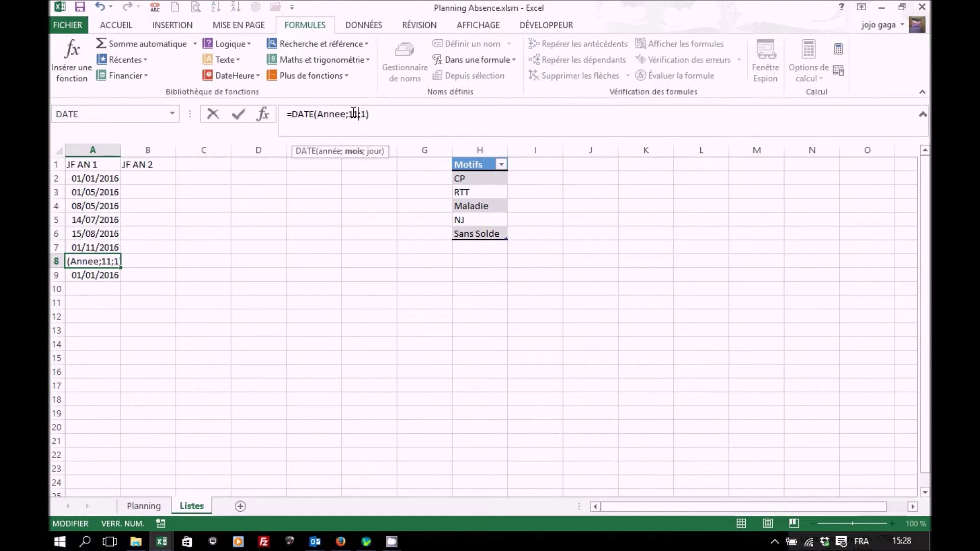
pyautogui.doubleClick(365, 113)
pyautogui.write('11')
pyautogui.press('Return')
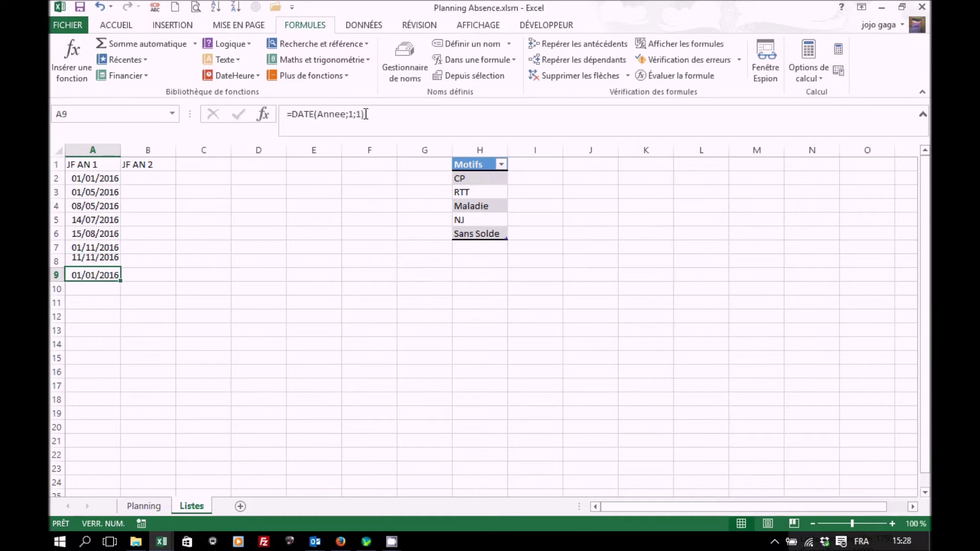
pyautogui.doubleClick(352, 114)
pyautogui.write('12')
pyautogui.doubleClick(366, 113)
pyautogui.write('25')
pyautogui.press('Return')
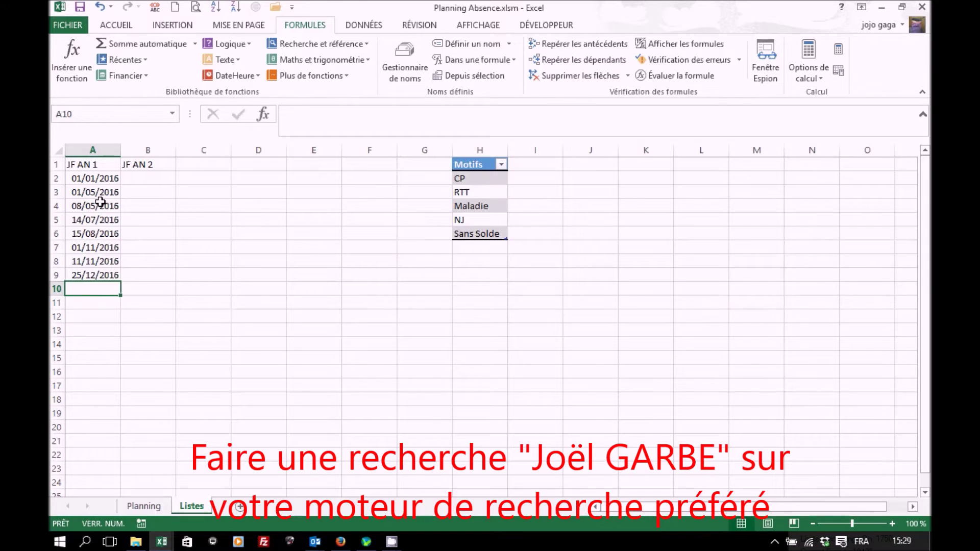
# Switch to the Paques.xlsx workbook and copy the text of the Easter Monday formula in B3.
pyautogui.click(163, 544)
pyautogui.click(274, 485)
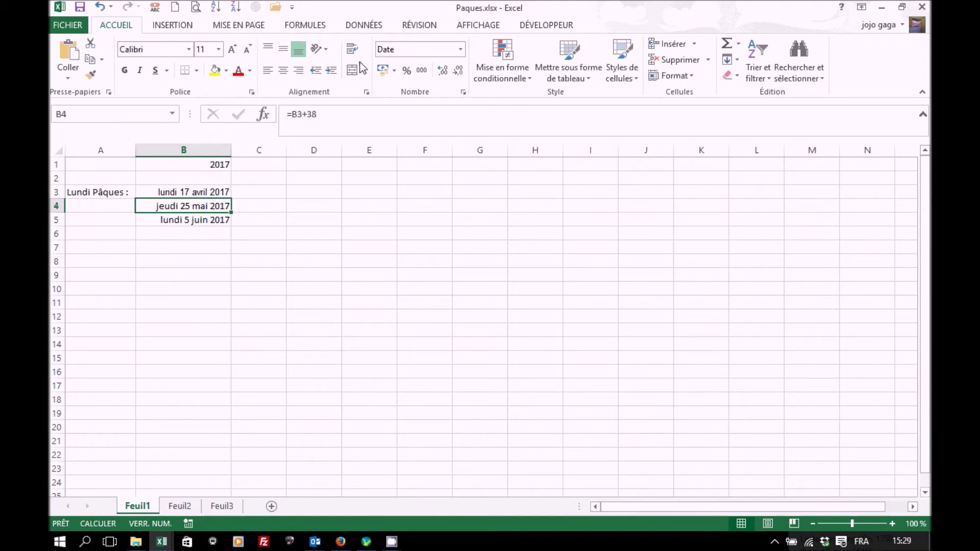
pyautogui.click(199, 163)
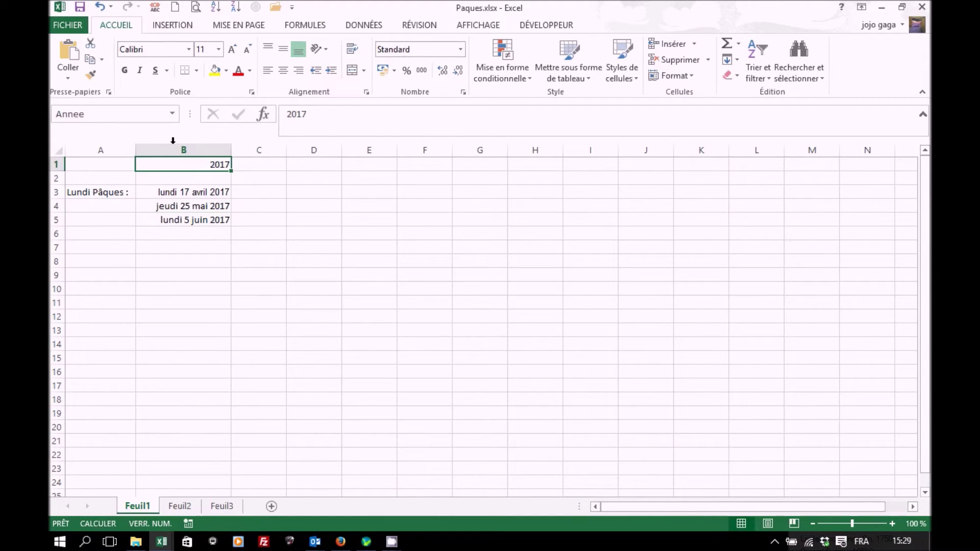
pyautogui.click(179, 190)
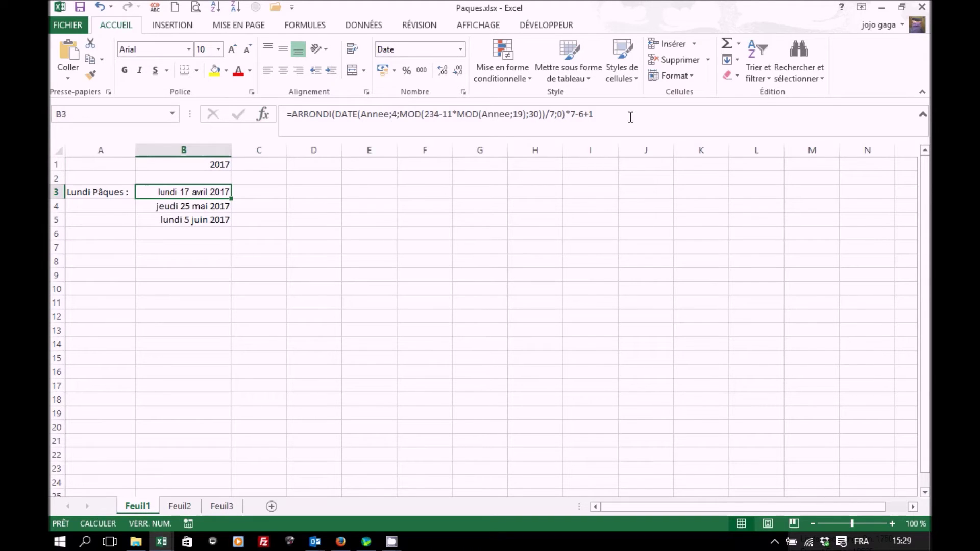
pyautogui.moveTo(663, 117); pyautogui.dragTo(265, 115)
pyautogui.hotkey('ctrl', 'c')
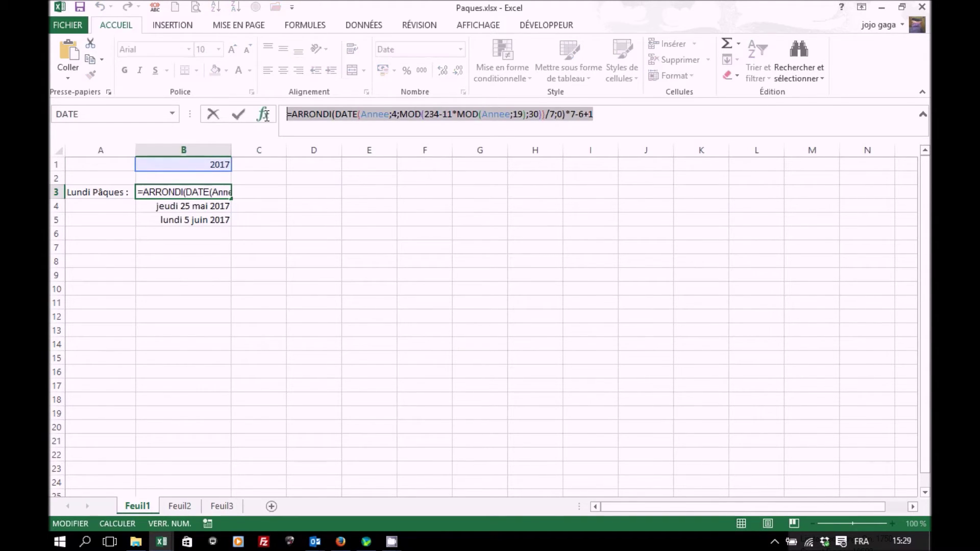
pyautogui.press('Escape')
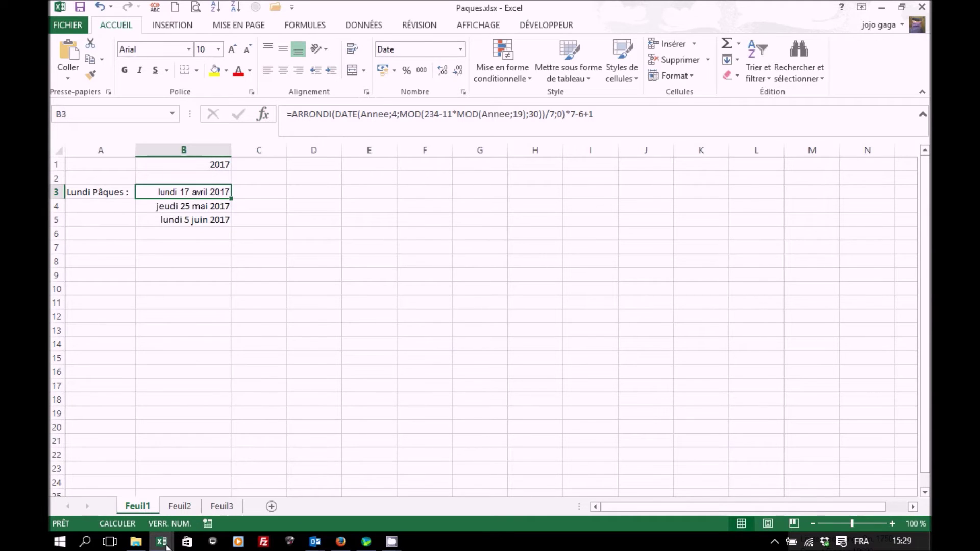
# Return to Planning Absence.xlsm and paste the copied Easter Monday formula into cell A10 of the Listes sheet.
pyautogui.moveTo(167, 547)
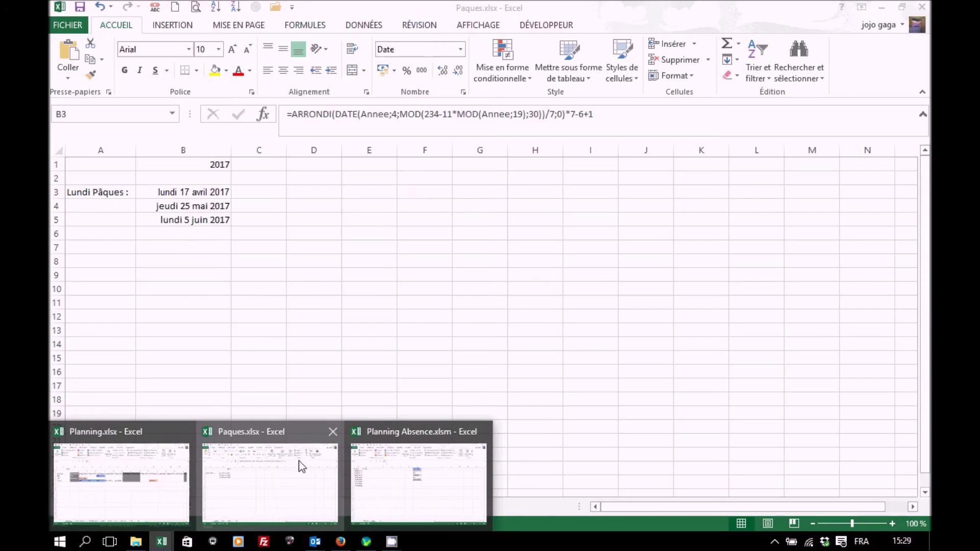
pyautogui.click(406, 491)
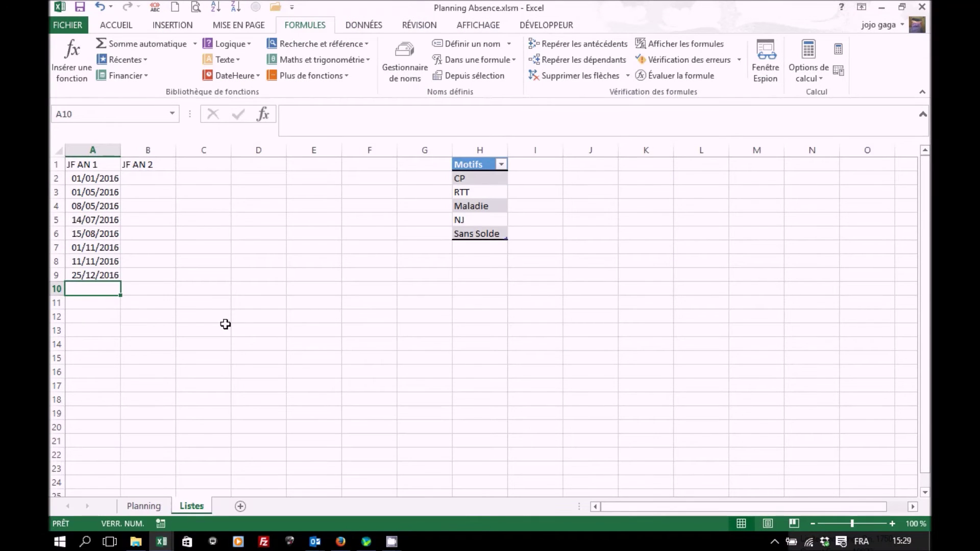
pyautogui.click(326, 115)
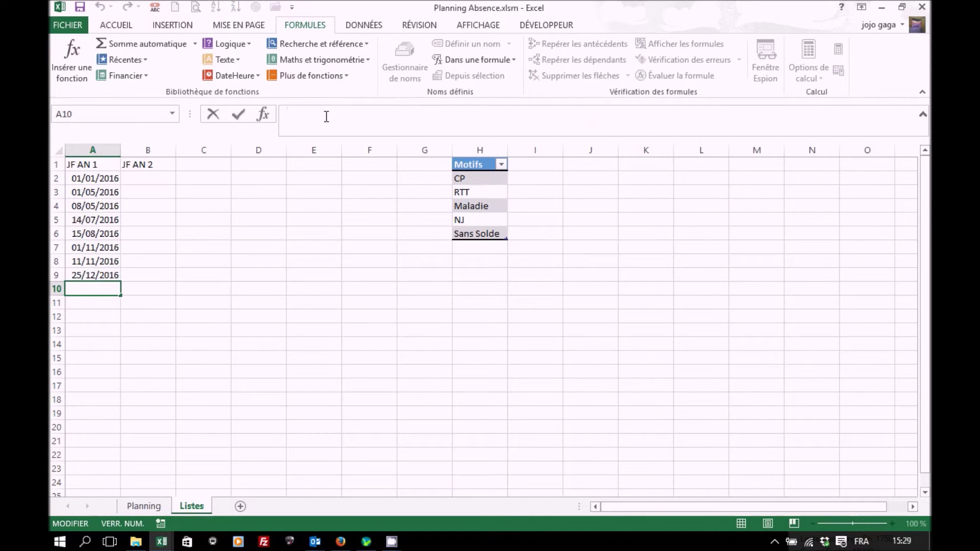
pyautogui.hotkey('ctrl', 'v')
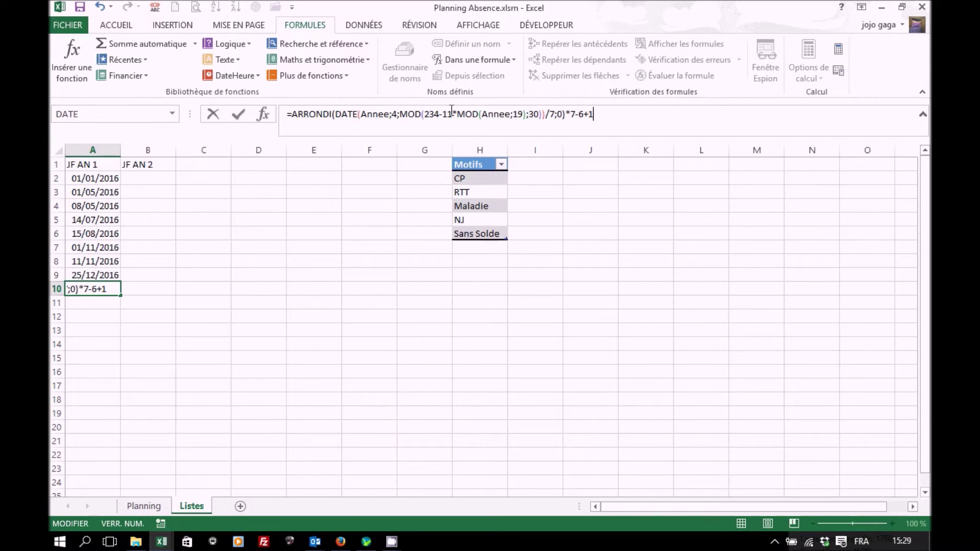
pyautogui.press('Return')
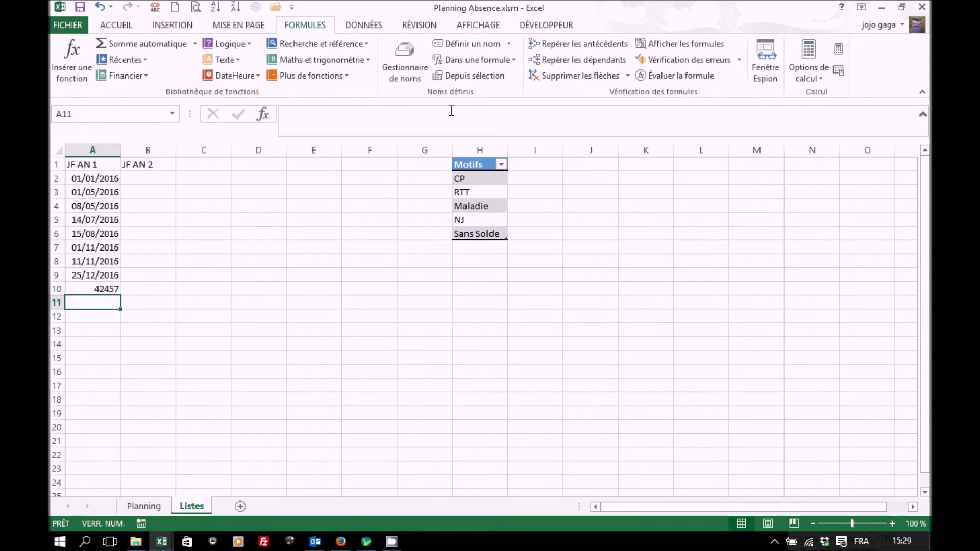
# Apply the long date format to A10 and to the whole of columns A and B on the Listes sheet.
pyautogui.click(82, 288)
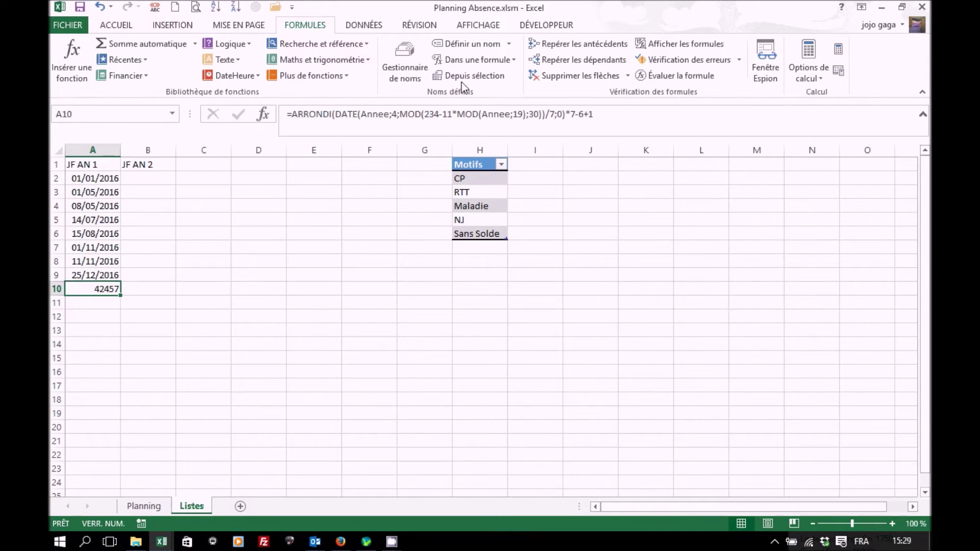
pyautogui.click(131, 26)
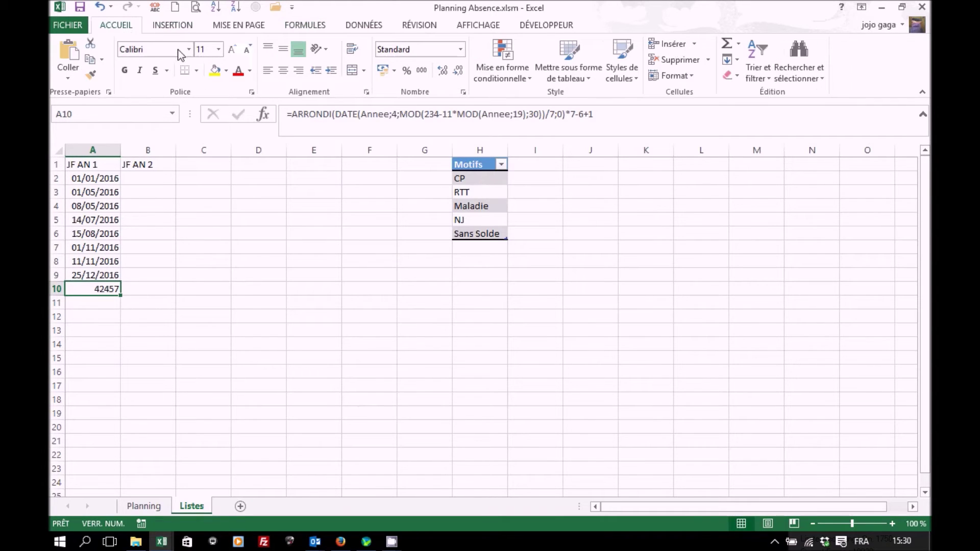
pyautogui.click(461, 50)
pyautogui.click(442, 229)
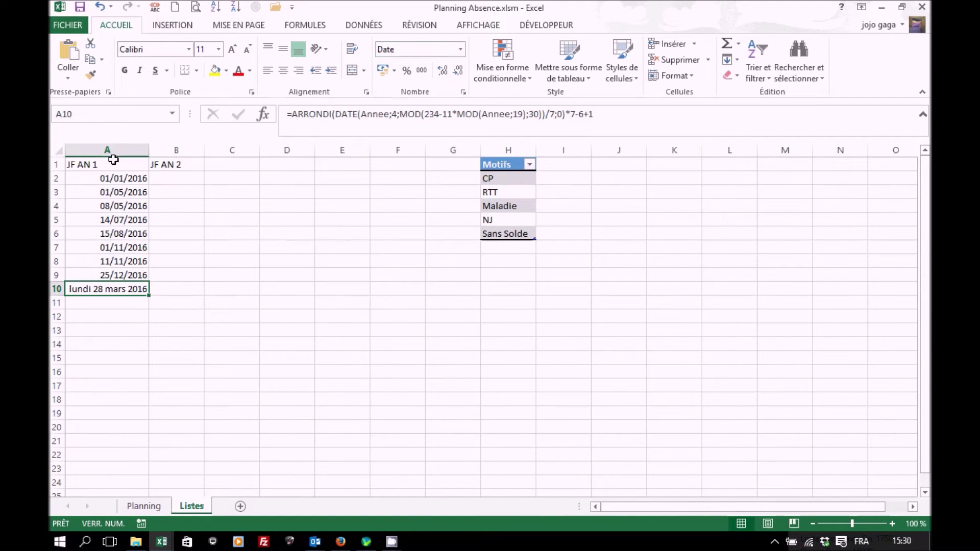
pyautogui.moveTo(113, 150); pyautogui.dragTo(171, 149)
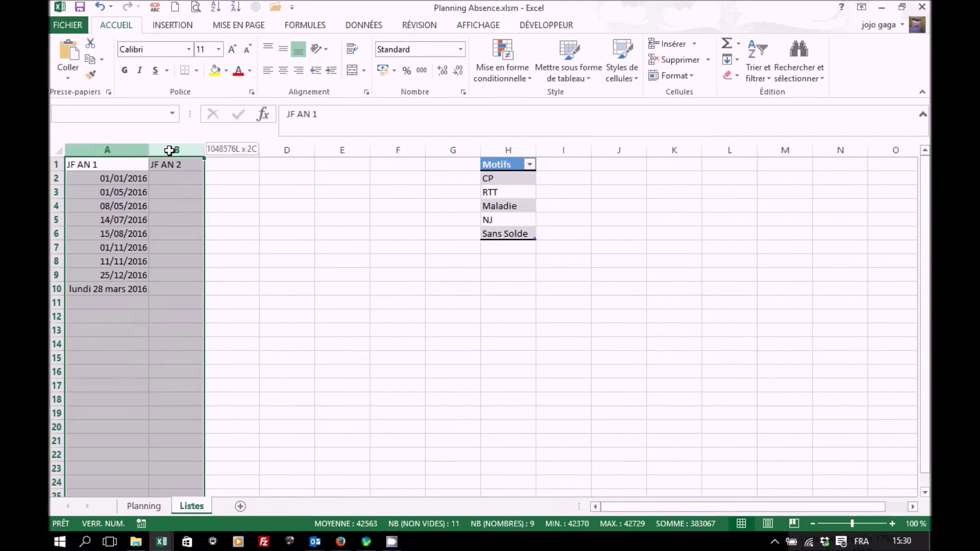
pyautogui.click(461, 50)
pyautogui.click(443, 230)
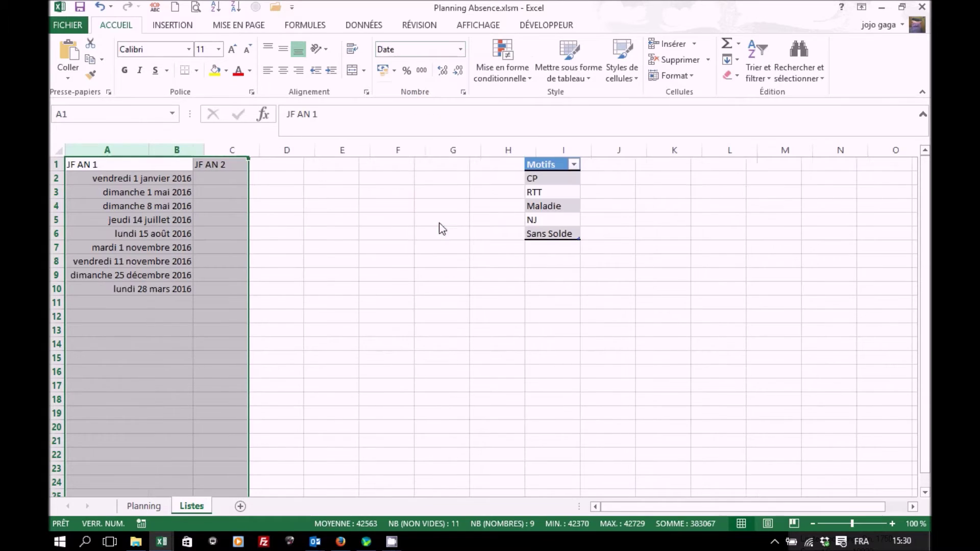
# Enter the Ascension Day formula =A10+38 in cell A11.
pyautogui.click(161, 301)
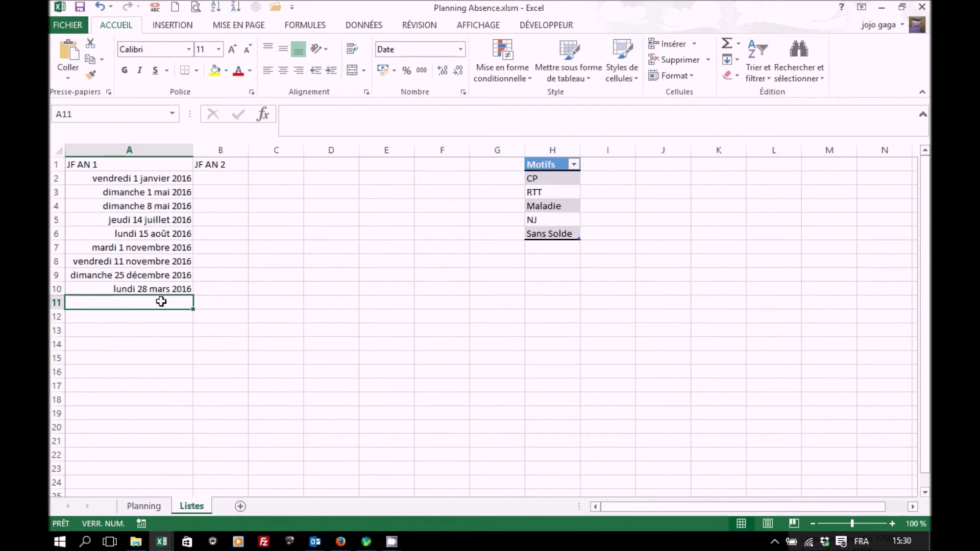
pyautogui.write('=')
pyautogui.click(158, 289)
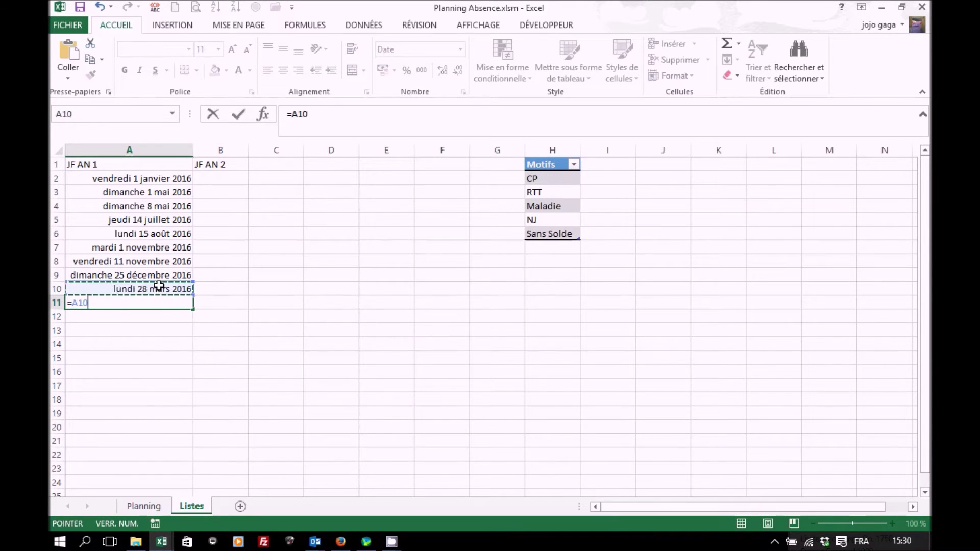
pyautogui.click(319, 126)
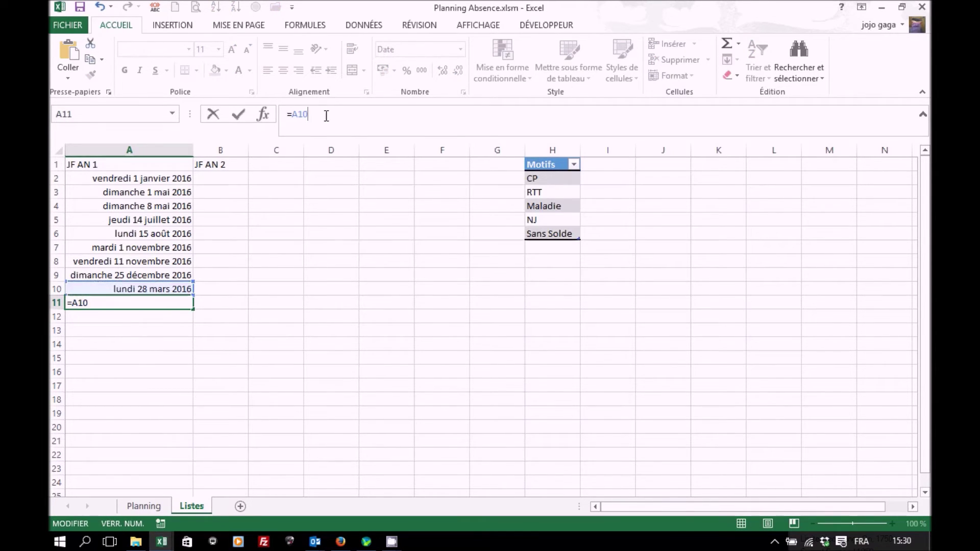
pyautogui.write('+38')
pyautogui.press('Return')
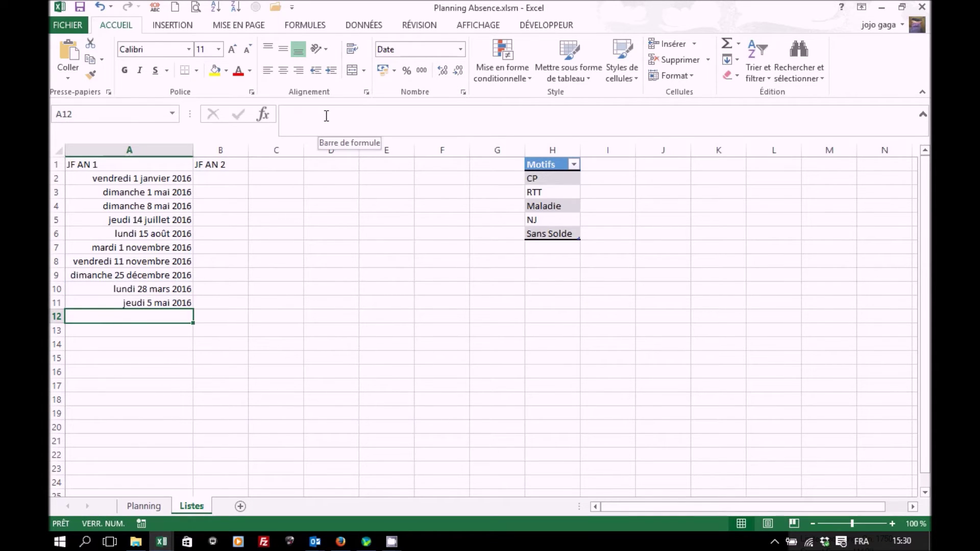
# Enter the Pentecost formula =A10+48 in cell A12 of the Listes sheet.
pyautogui.click(326, 116)
pyautogui.write('=')
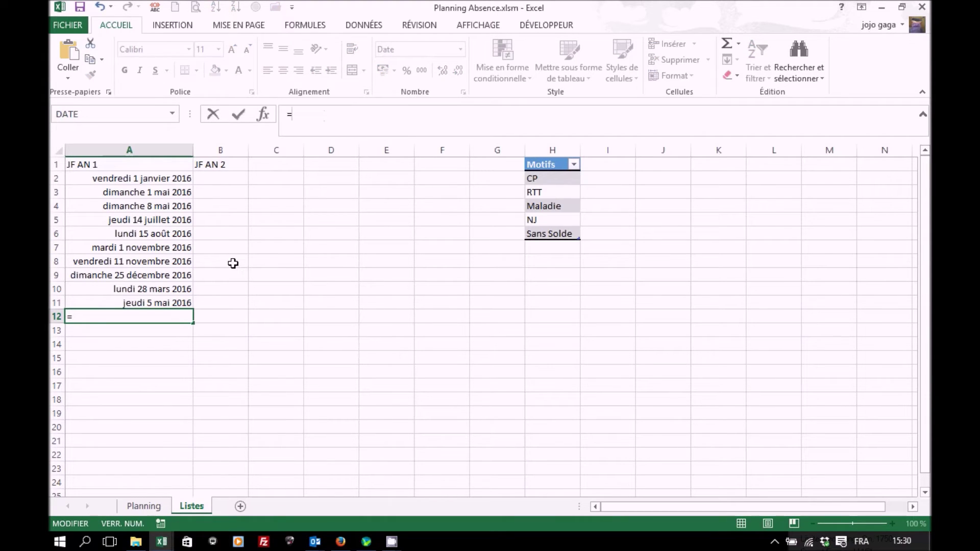
pyautogui.click(163, 289)
pyautogui.write('+')
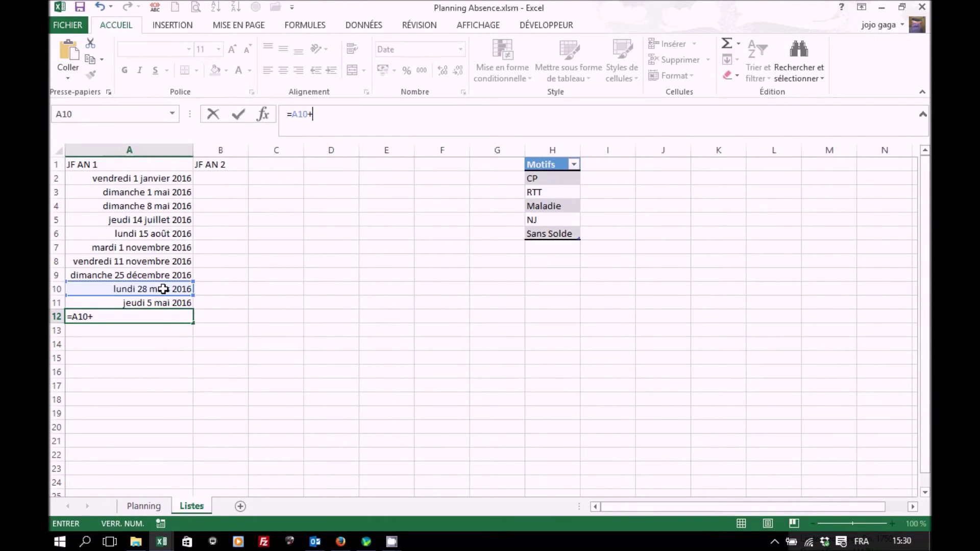
pyautogui.write('48')
pyautogui.press('Return')
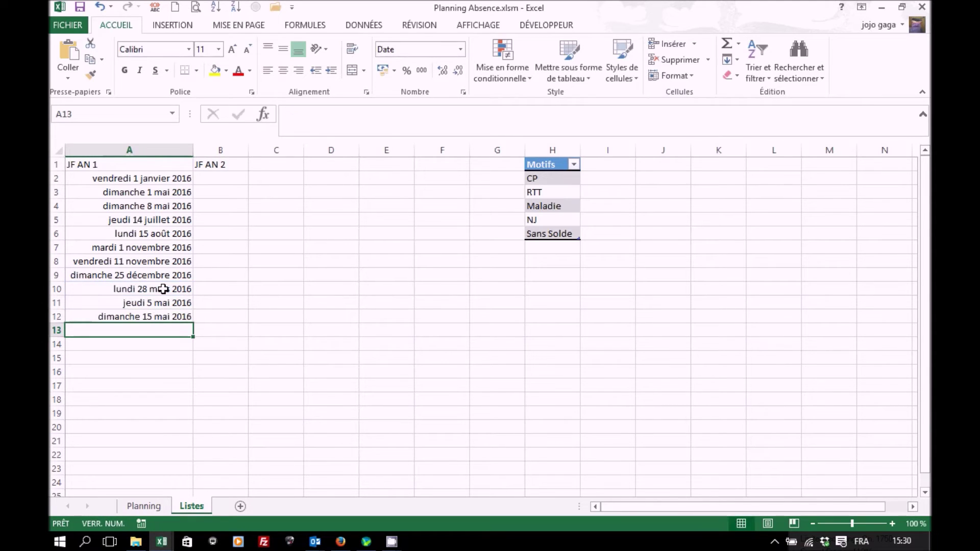
# Correct the formula in cell A12 to =A10+49 for Whit Monday.
pyautogui.click(145, 316)
pyautogui.moveTo(316, 116); pyautogui.dragTo(331, 114)
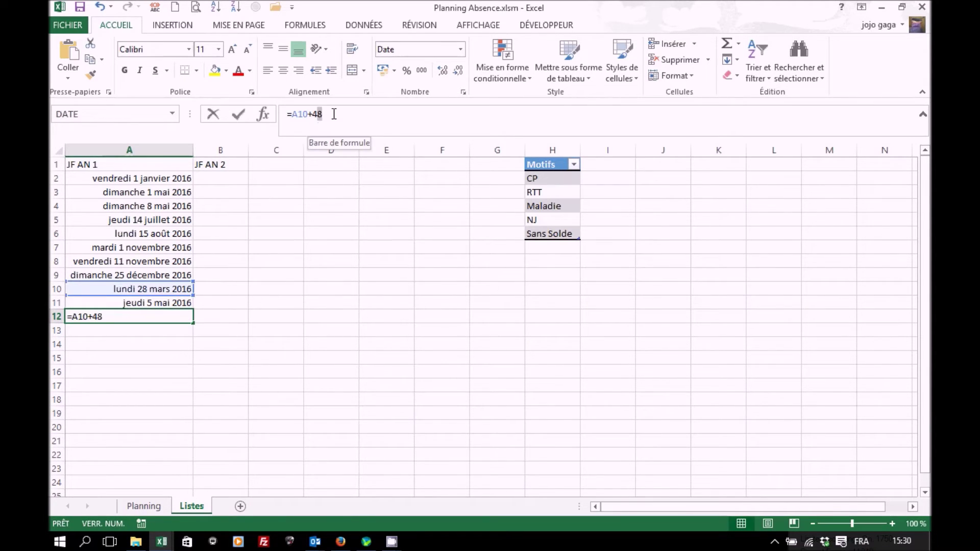
pyautogui.write('9')
pyautogui.press('Return')
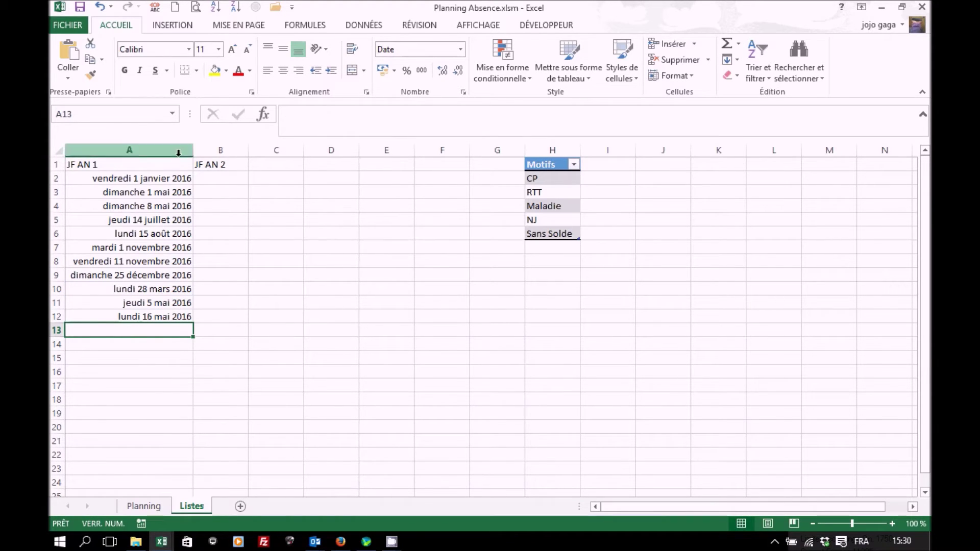
# Fill the holiday formulas from A2:A12 across into column B and widen column B to fit the long dates.
pyautogui.moveTo(146, 179); pyautogui.dragTo(244, 325)
pyautogui.moveTo(248, 150); pyautogui.dragTo(331, 153)
# Replace every annee with annee+1 in the formulas of B2:B12, so the second list covers the following year.
pyautogui.moveTo(294, 181); pyautogui.dragTo(282, 310)
pyautogui.moveTo(282, 316); pyautogui.dragTo(282, 315)
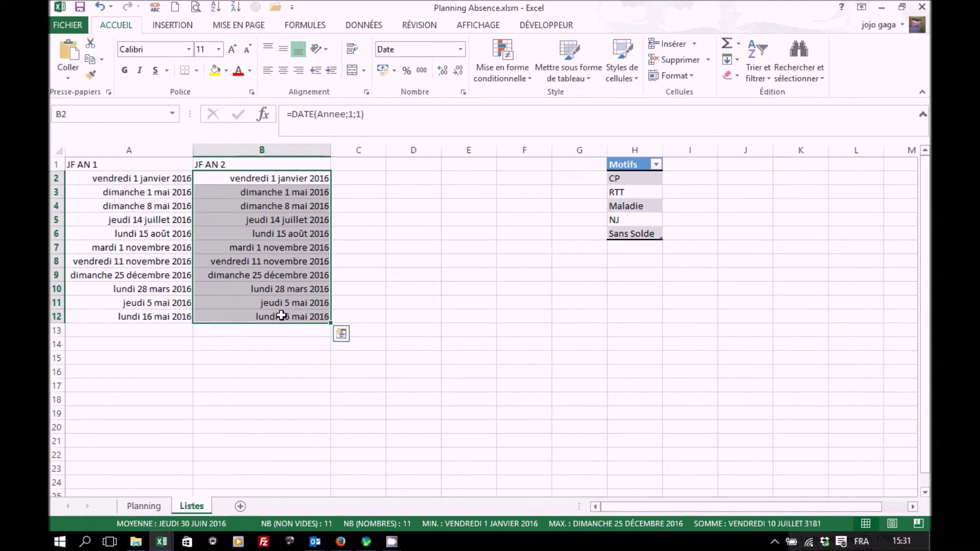
pyautogui.hotkey('ctrl', 'h')
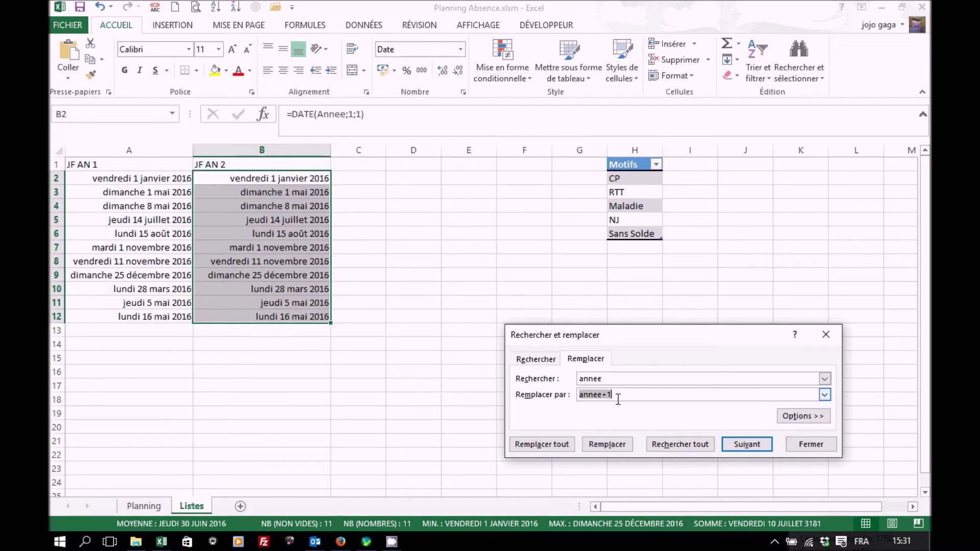
pyautogui.click(544, 445)
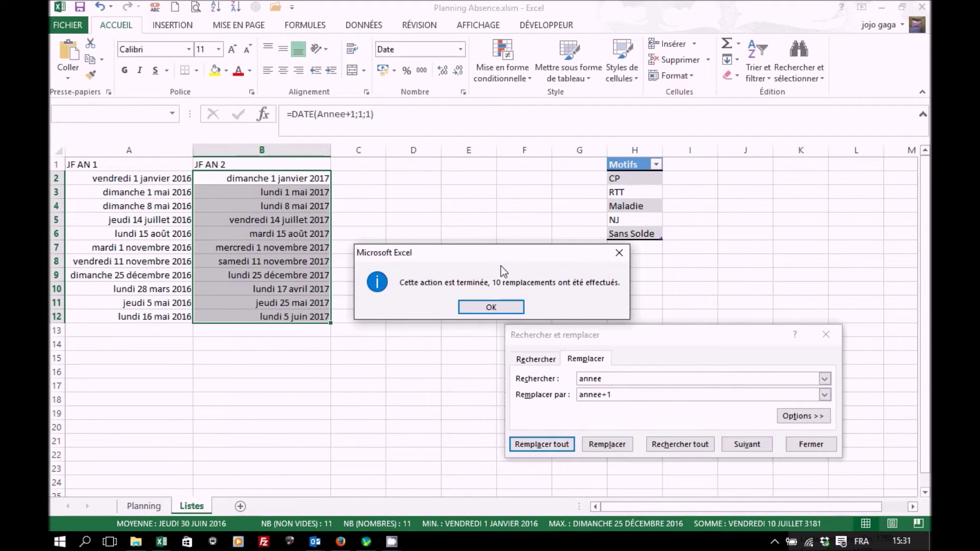
pyautogui.click(487, 308)
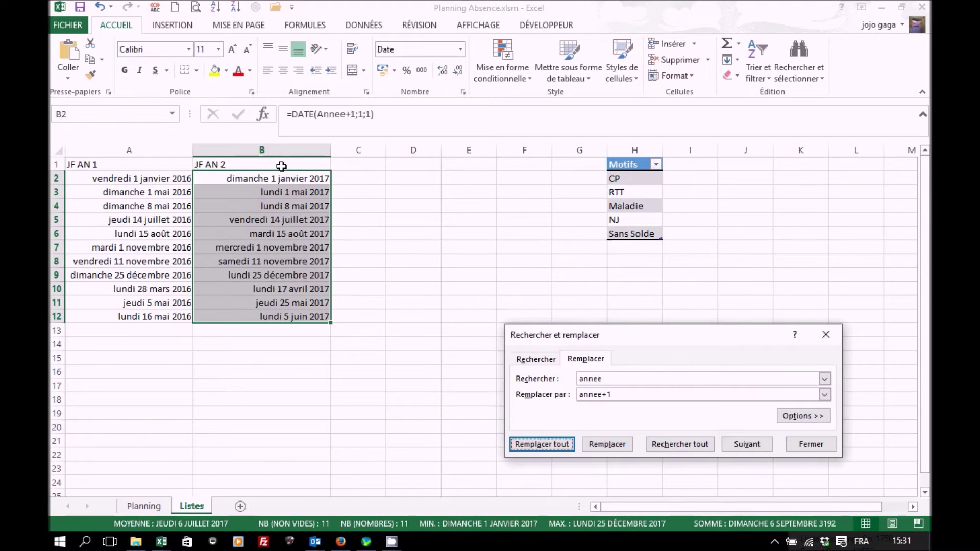
pyautogui.click(816, 446)
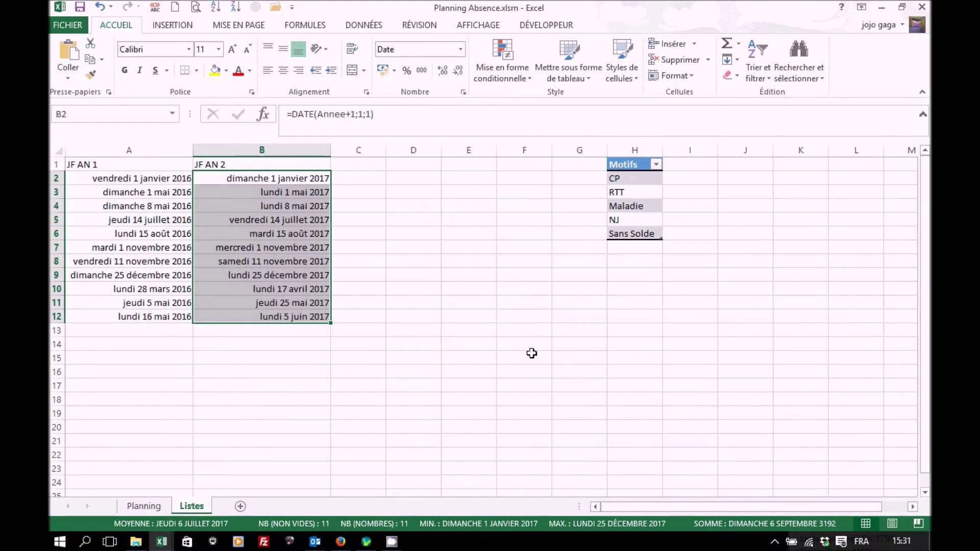
# Format A1:B12 as a table with headers in a gold medium style and name the table TblJF.
pyautogui.click(128, 220)
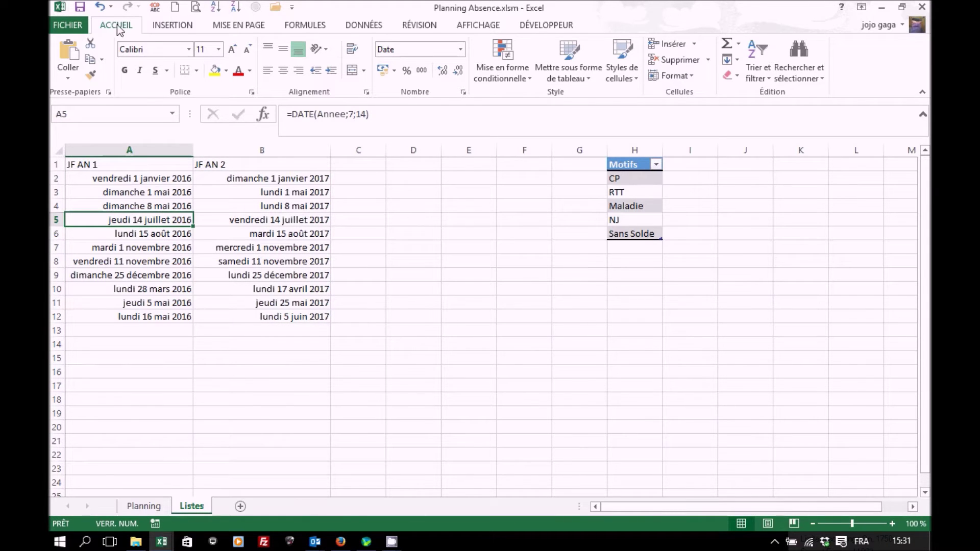
pyautogui.click(565, 76)
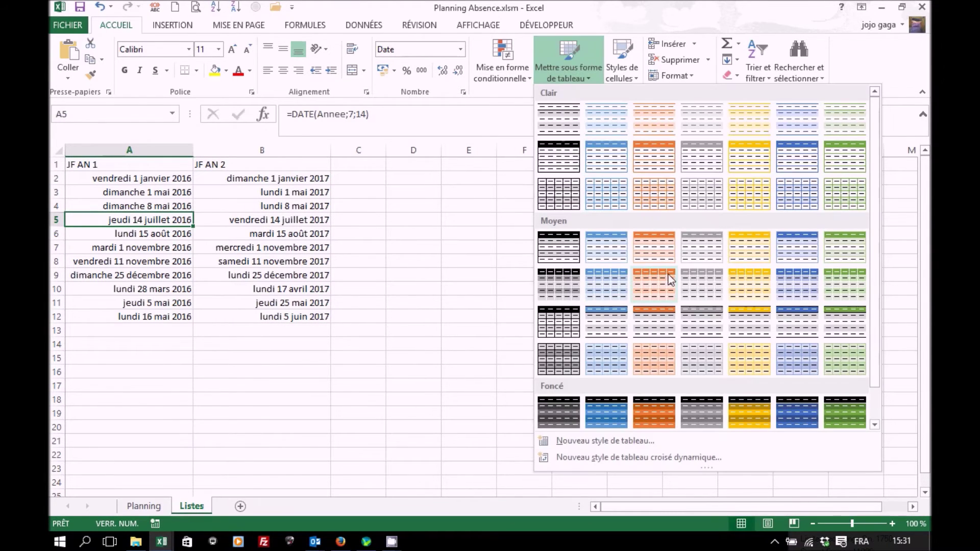
pyautogui.click(752, 321)
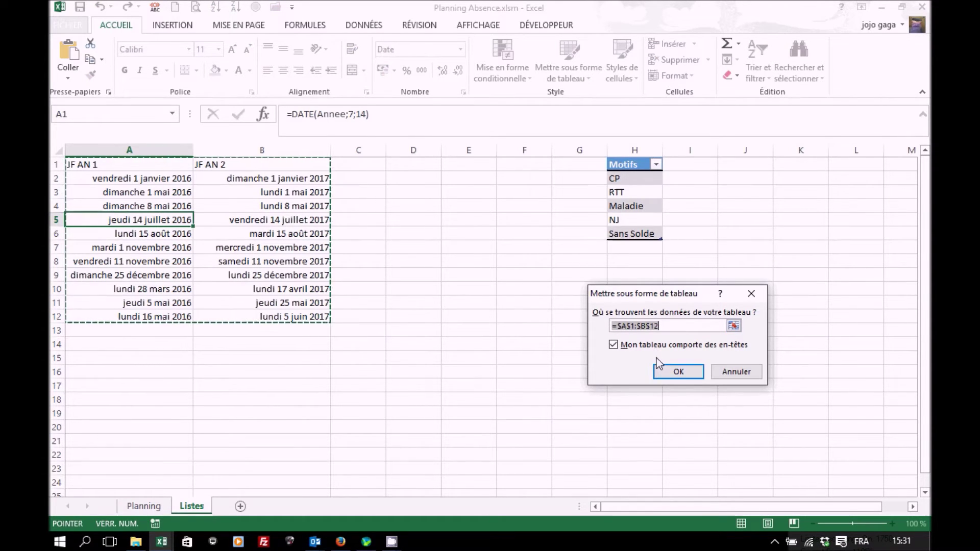
pyautogui.click(686, 375)
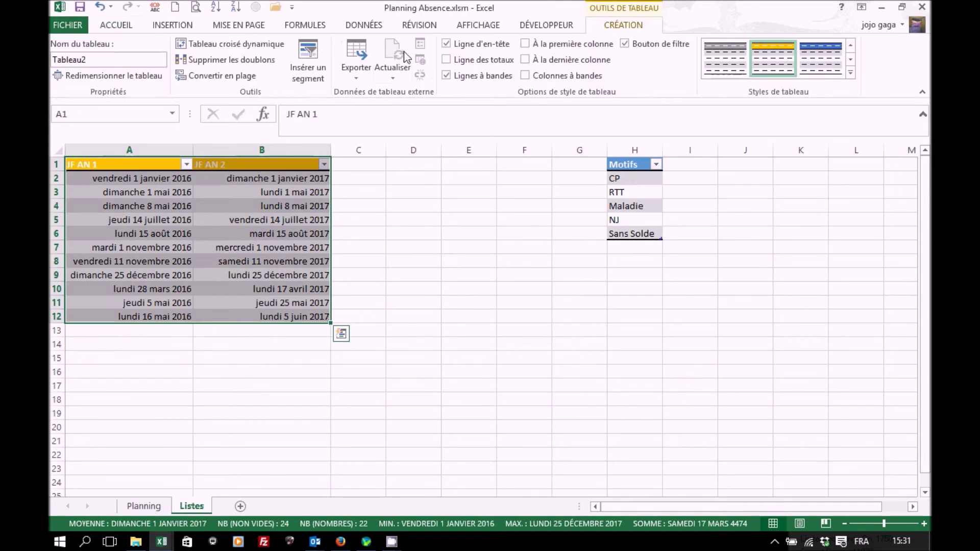
pyautogui.click(115, 61)
pyautogui.write('TblJF')
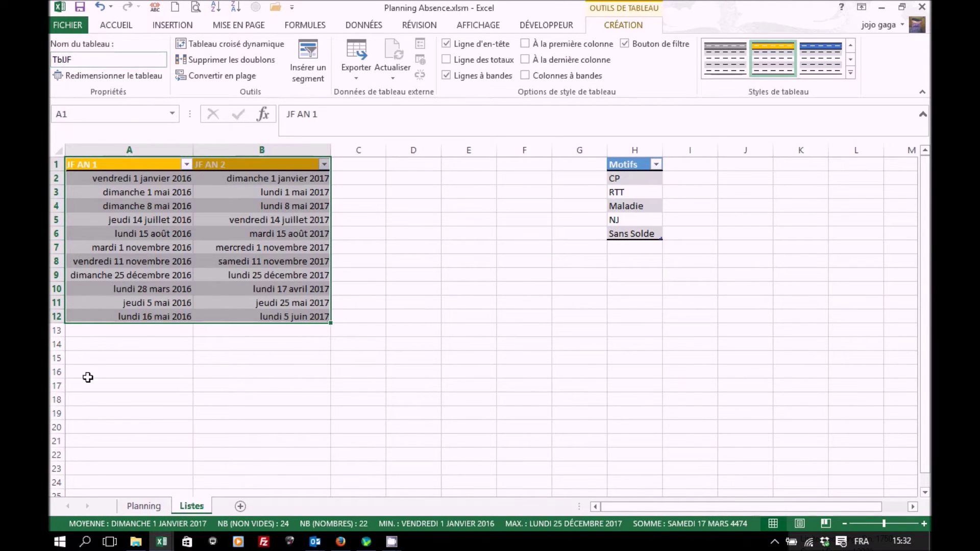
# On the Planning sheet, select the range A4:NC7 and start a new conditional formatting rule that uses a formula.
pyautogui.click(145, 506)
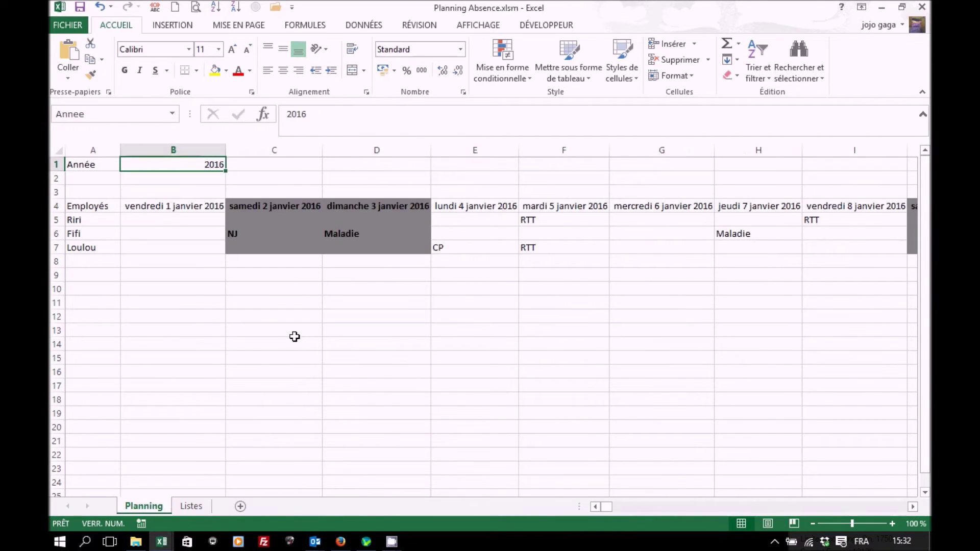
pyautogui.click(92, 220)
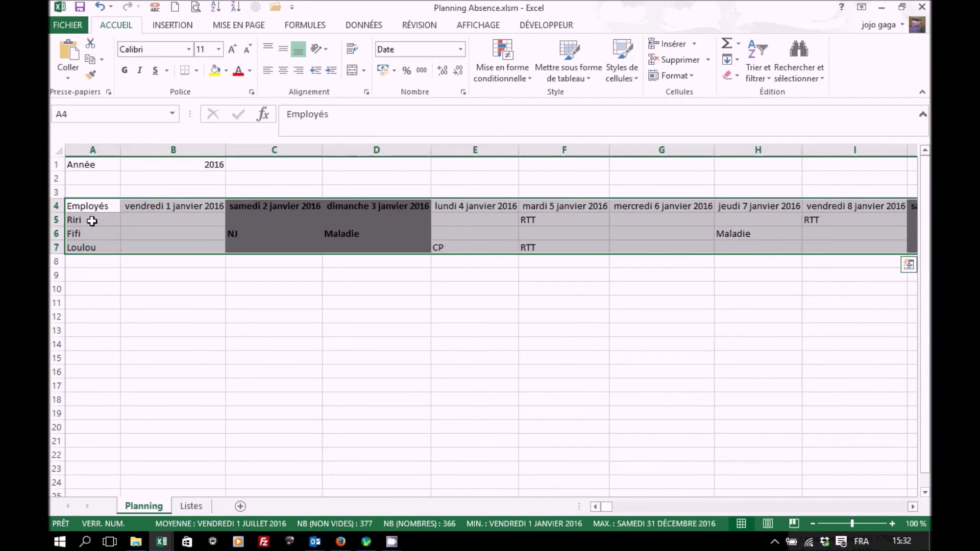
pyautogui.click(507, 81)
pyautogui.click(528, 281)
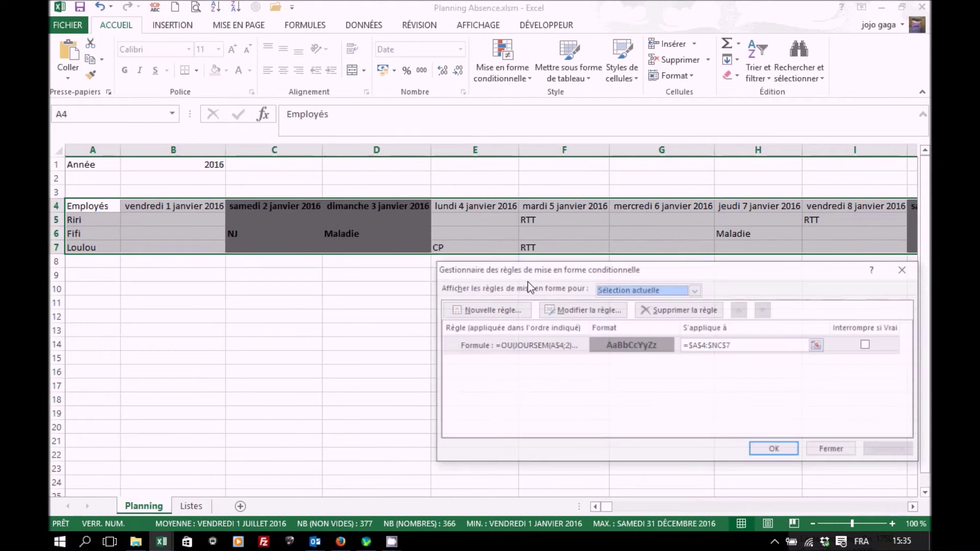
pyautogui.click(498, 313)
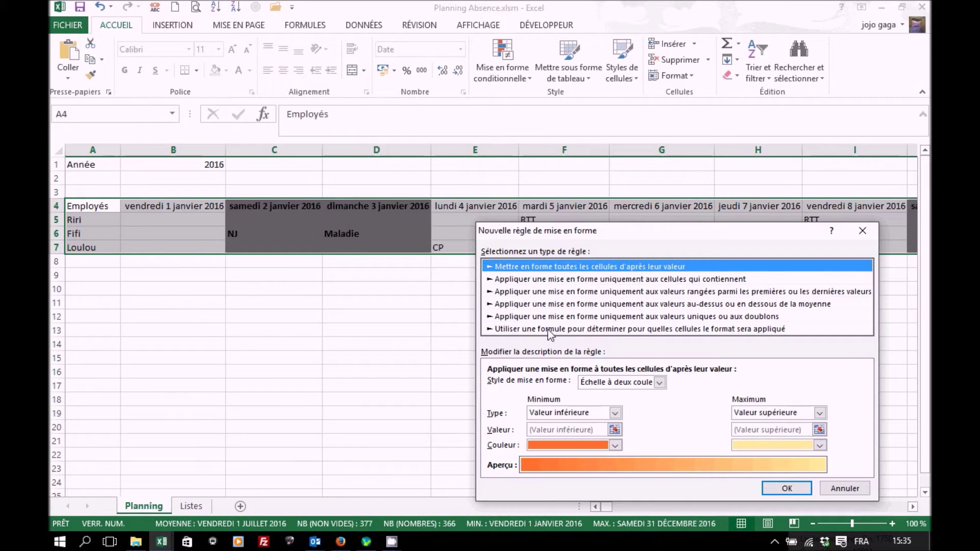
pyautogui.click(515, 330)
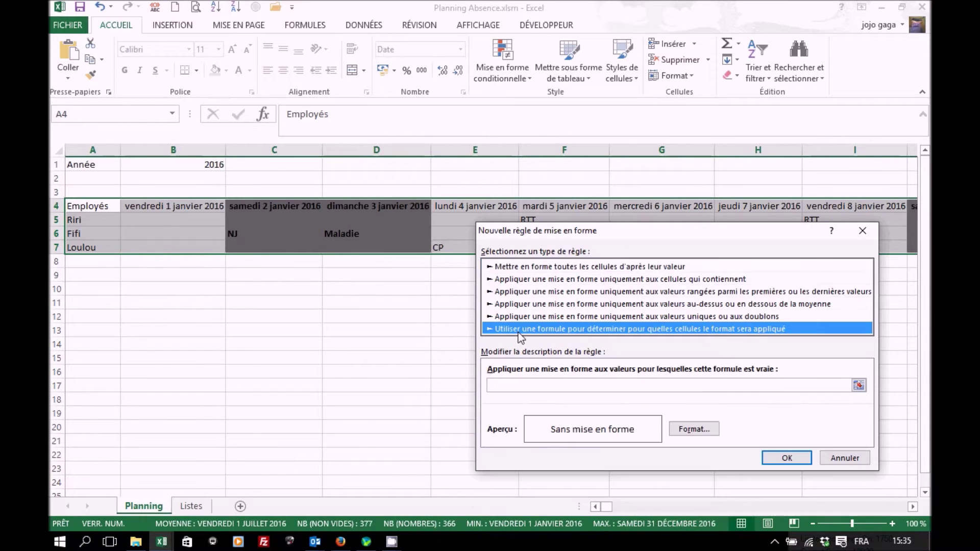
# Set the rule's formula to =NB.SI(indirect("tbljf");A$4)>0 to detect public holidays.
pyautogui.click(508, 385)
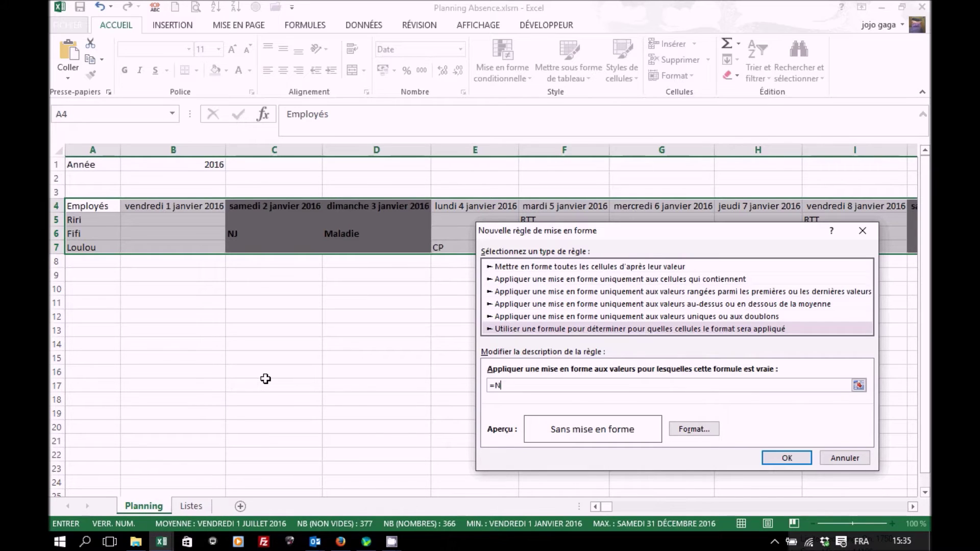
pyautogui.write('SI(indirect("tbljf");')
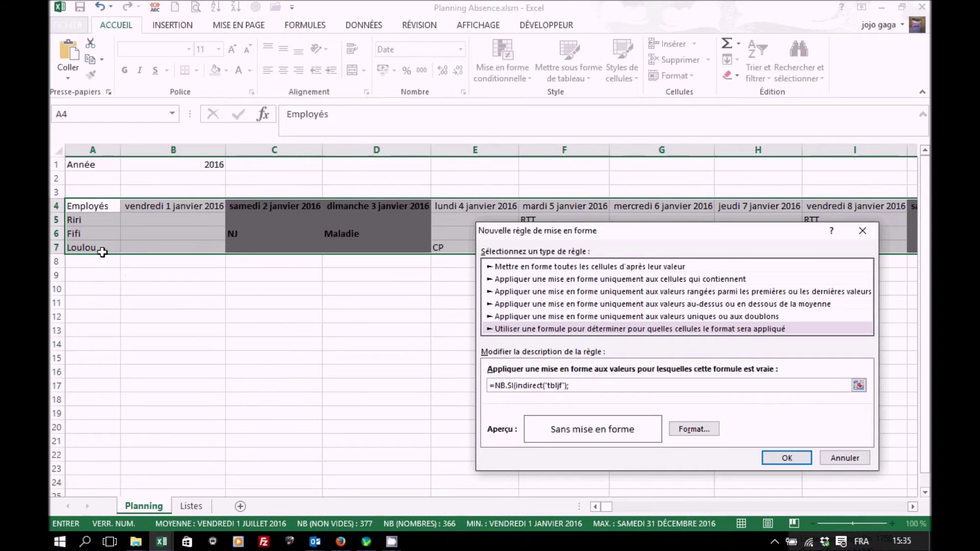
pyautogui.click(89, 205)
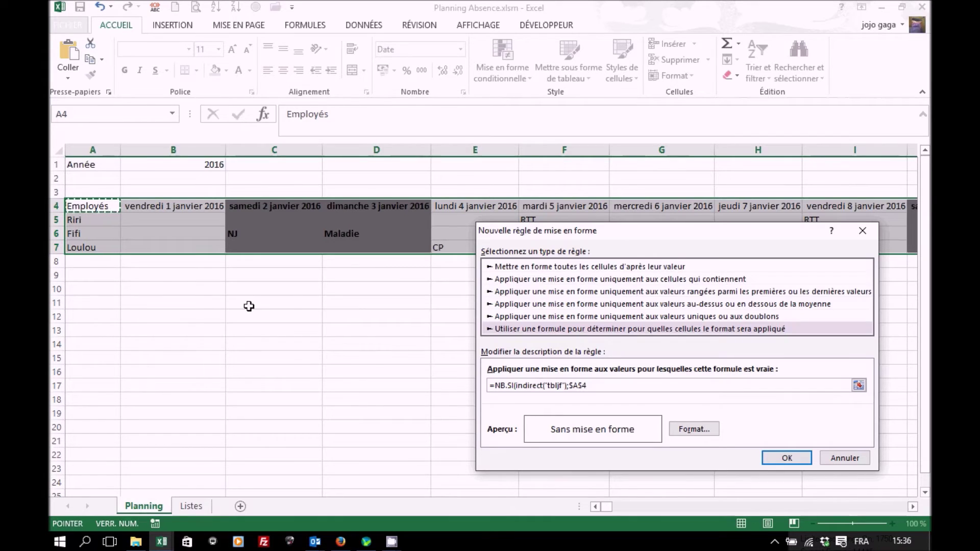
pyautogui.press('F4')
pyautogui.write(')>')
# Give the holiday rule bold text and a red fill, and apply it to the planning range.
pyautogui.click(700, 437)
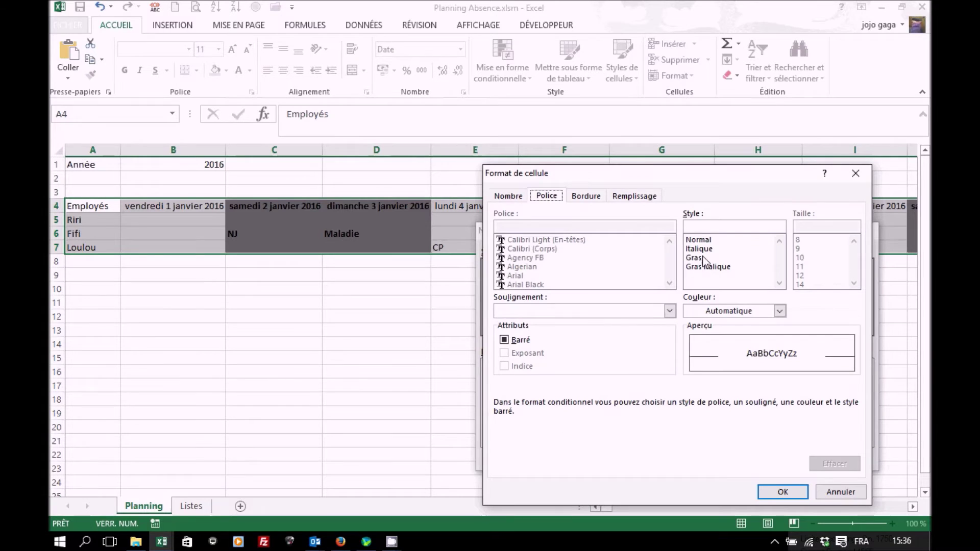
pyautogui.click(703, 258)
pyautogui.click(635, 195)
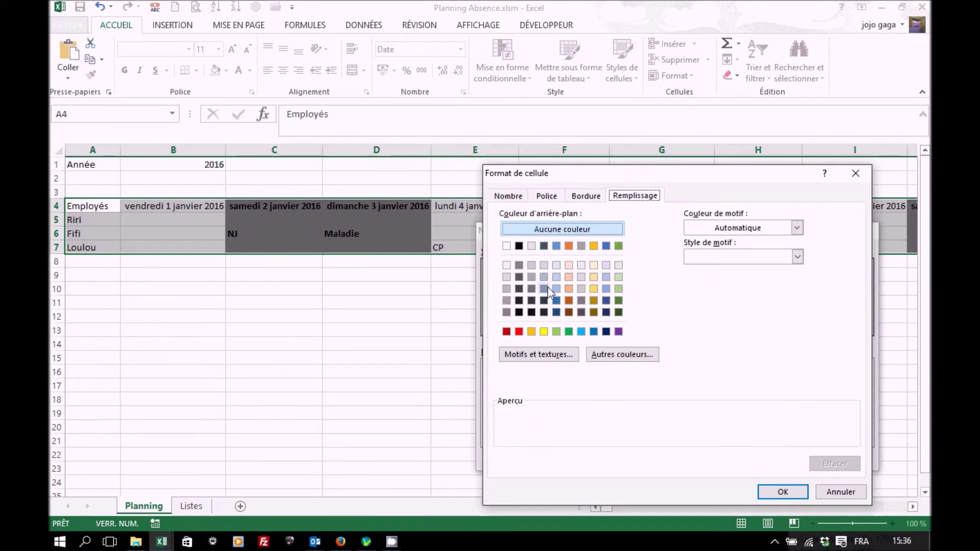
pyautogui.click(519, 332)
pyautogui.click(782, 492)
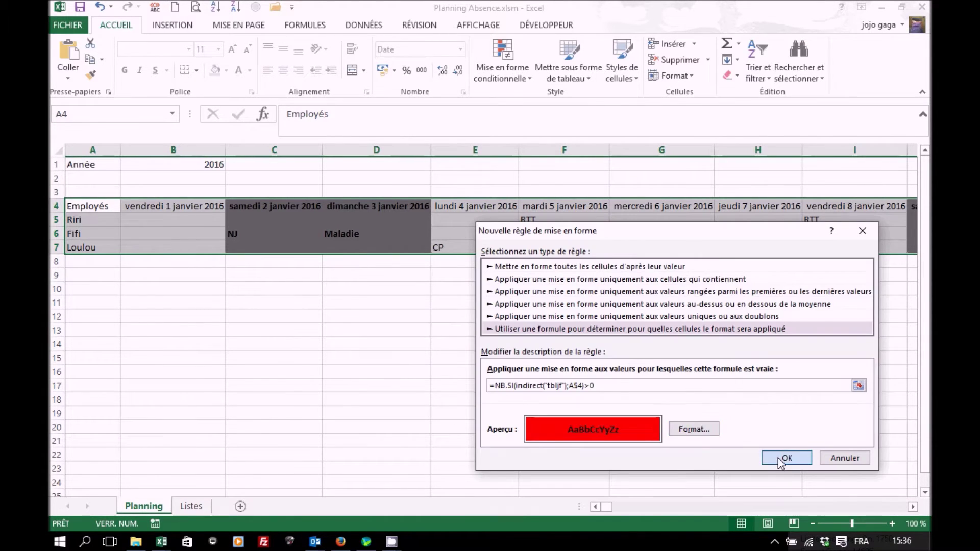
pyautogui.click(778, 469)
pyautogui.click(888, 451)
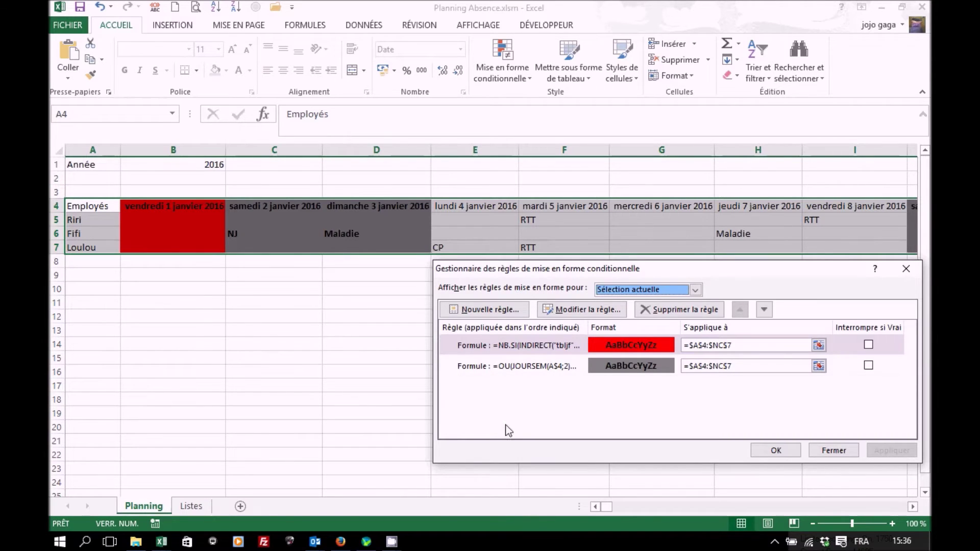
pyautogui.click(776, 450)
# Examine the holiday and weekend highlighting across the whole year of the planning, up to its last date column.
pyautogui.click(770, 506)
pyautogui.moveTo(770, 505); pyautogui.dragTo(703, 497)
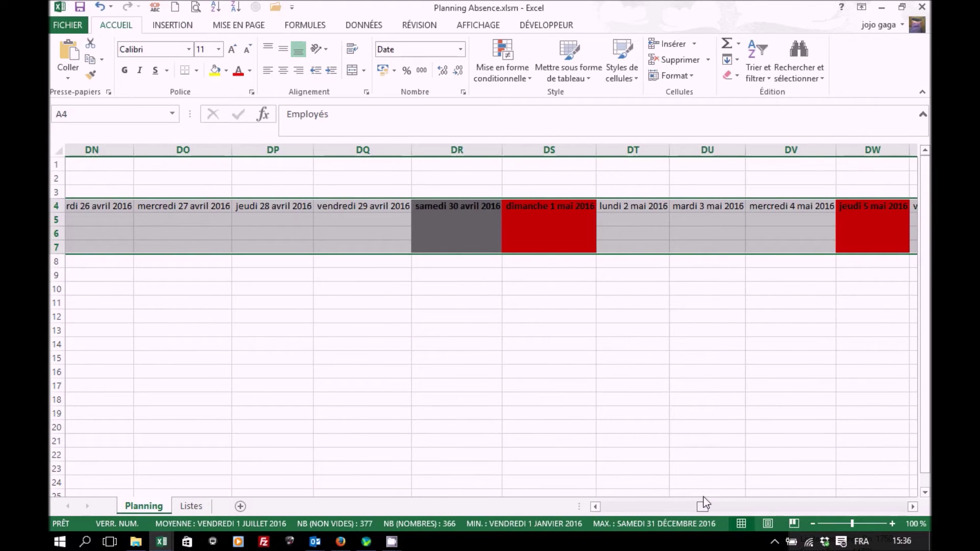
pyautogui.moveTo(703, 497); pyautogui.dragTo(596, 508)
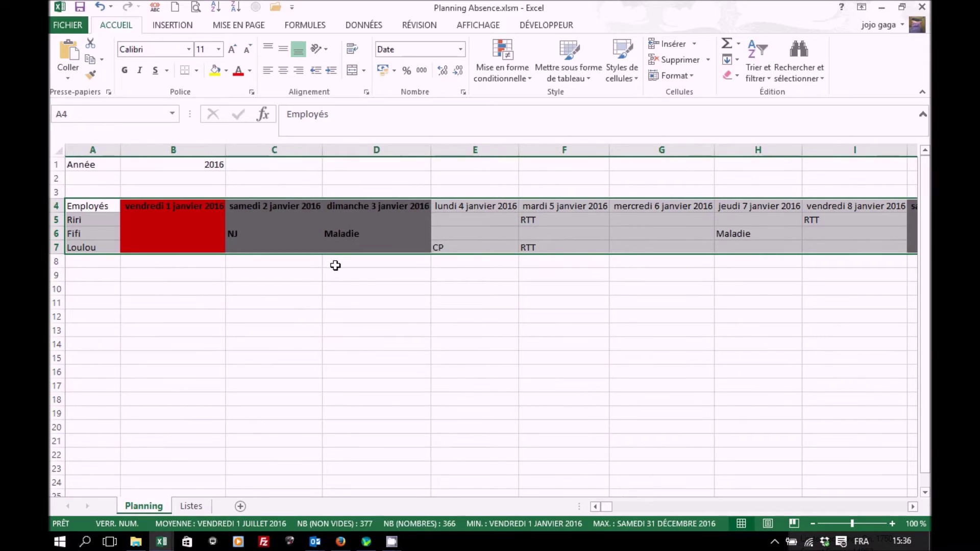
pyautogui.click(198, 218)
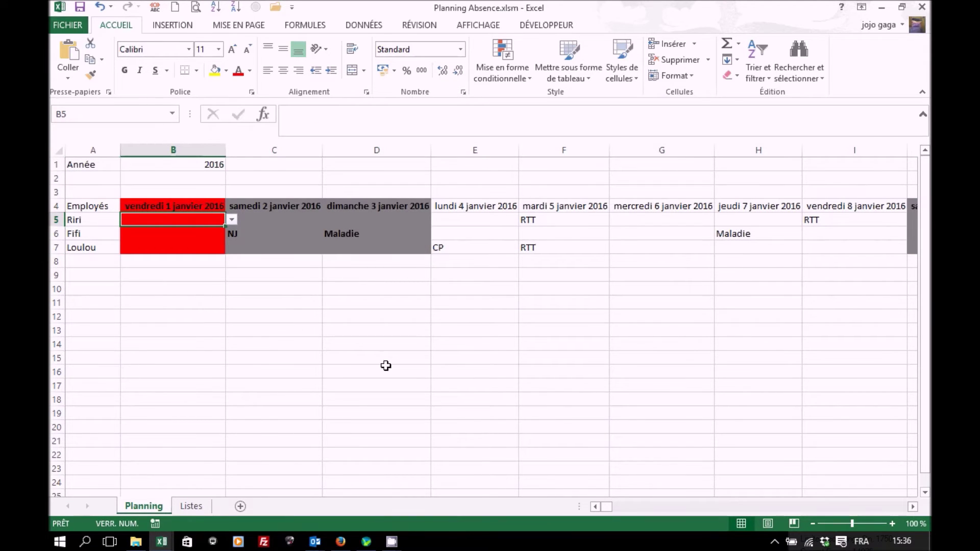
pyautogui.click(359, 205)
pyautogui.hotkey('ctrl', 'Right')
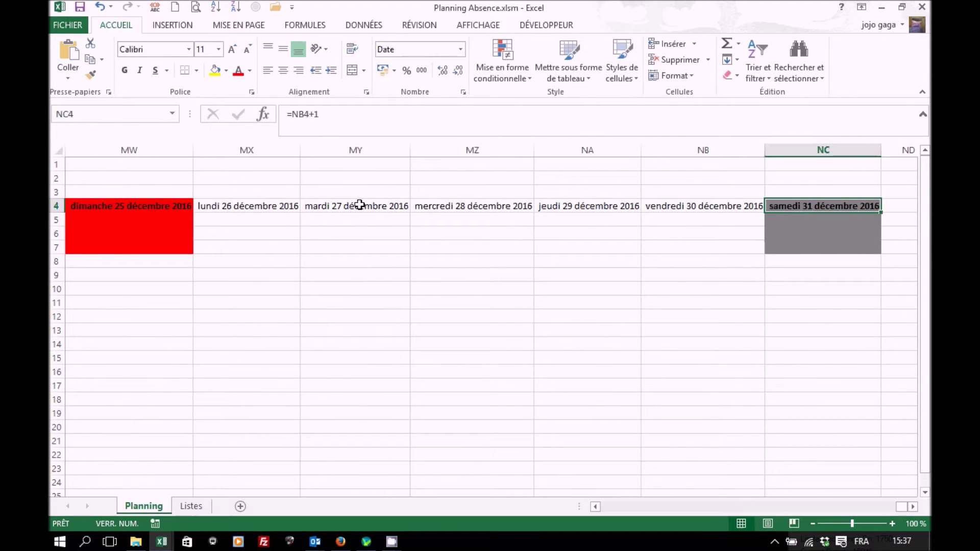
pyautogui.hotkey('ctrl', 'Home')
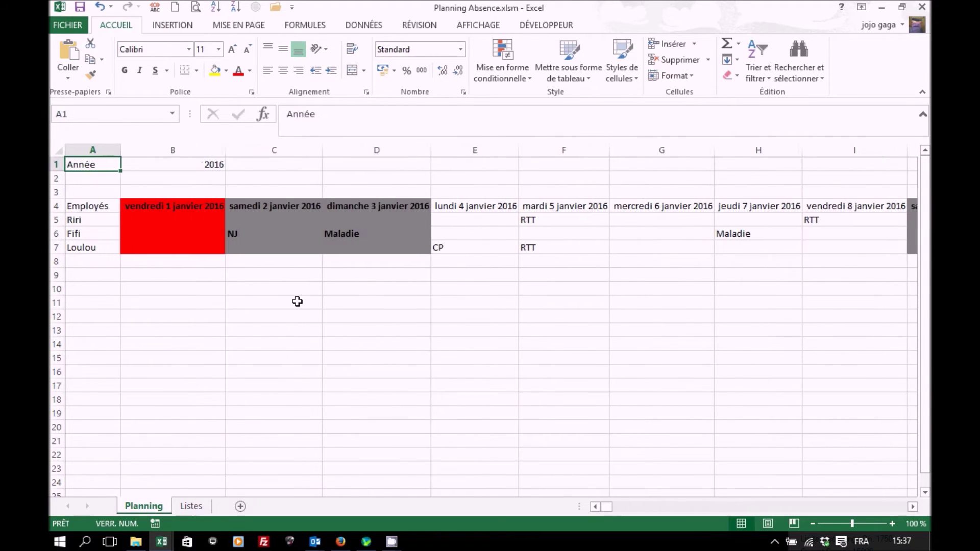
# Set the planning year in cell B1 to 2017.
pyautogui.click(209, 167)
pyautogui.write('2017')
pyautogui.press('Return')
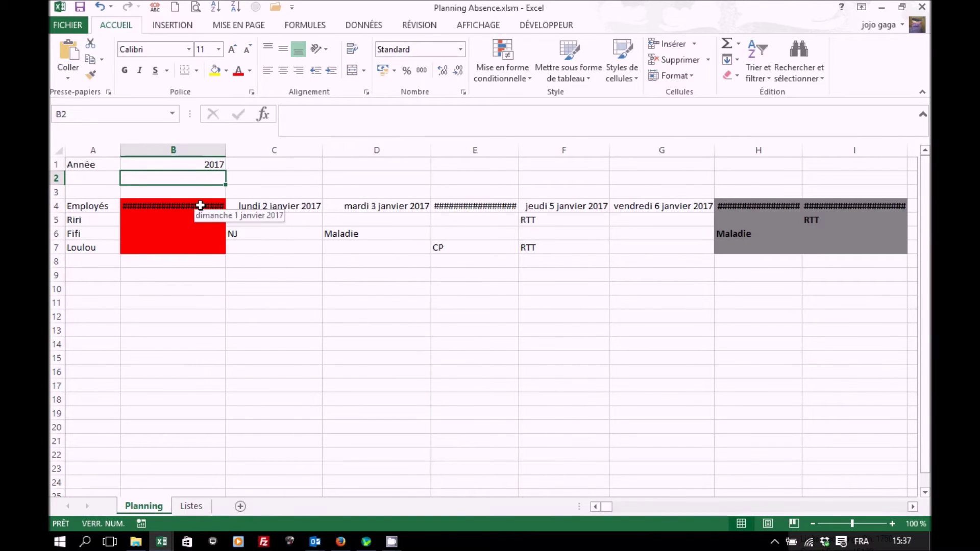
# Widen all columns of the Planning sheet to one equal width that shows the full dates.
pyautogui.doubleClick(228, 149)
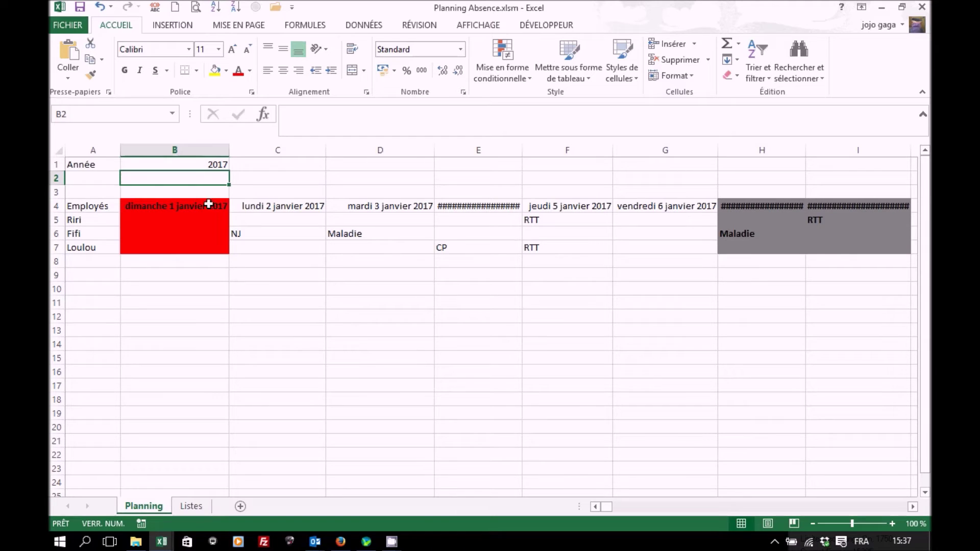
pyautogui.click(58, 151)
pyautogui.moveTo(230, 154); pyautogui.dragTo(247, 151)
# Narrow column A to fit the employee names, and check the last date of the planning in row 4.
pyautogui.click(124, 150)
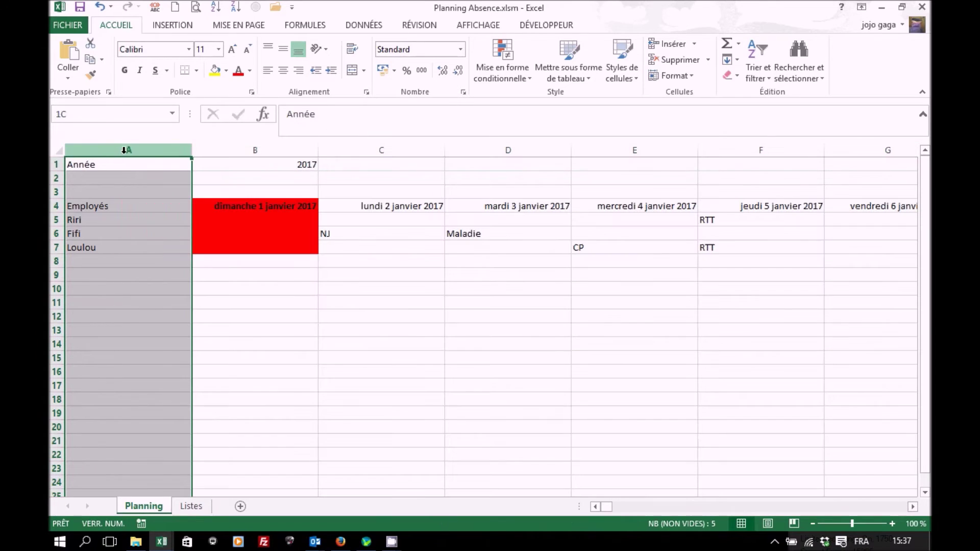
pyautogui.moveTo(192, 150); pyautogui.dragTo(139, 148)
pyautogui.click(235, 206)
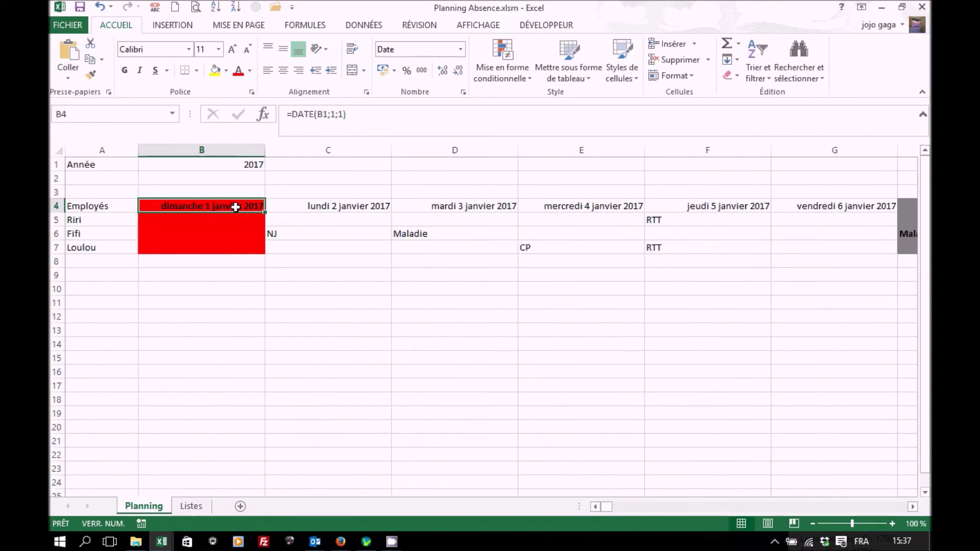
pyautogui.hotkey('ctrl', 'Right')
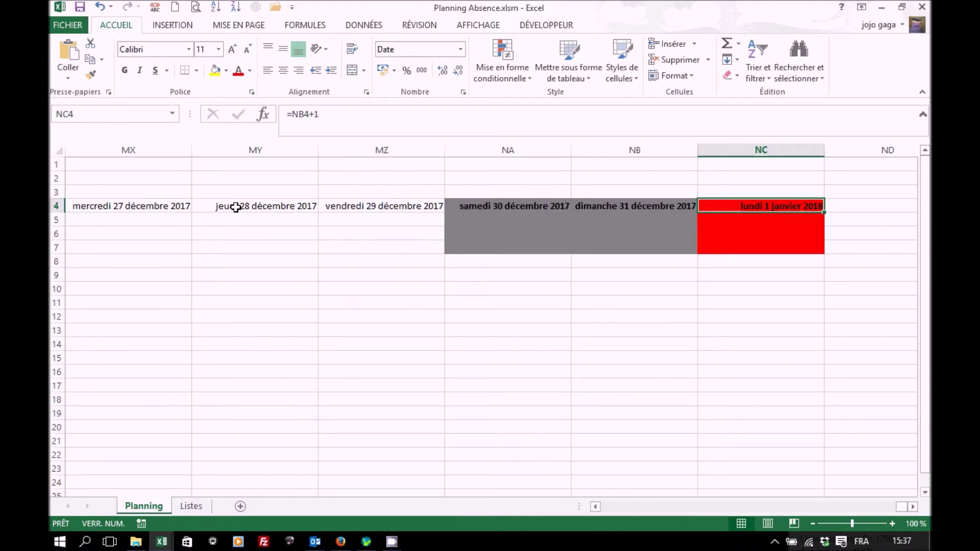
pyautogui.hotkey('ctrl', 'Left')
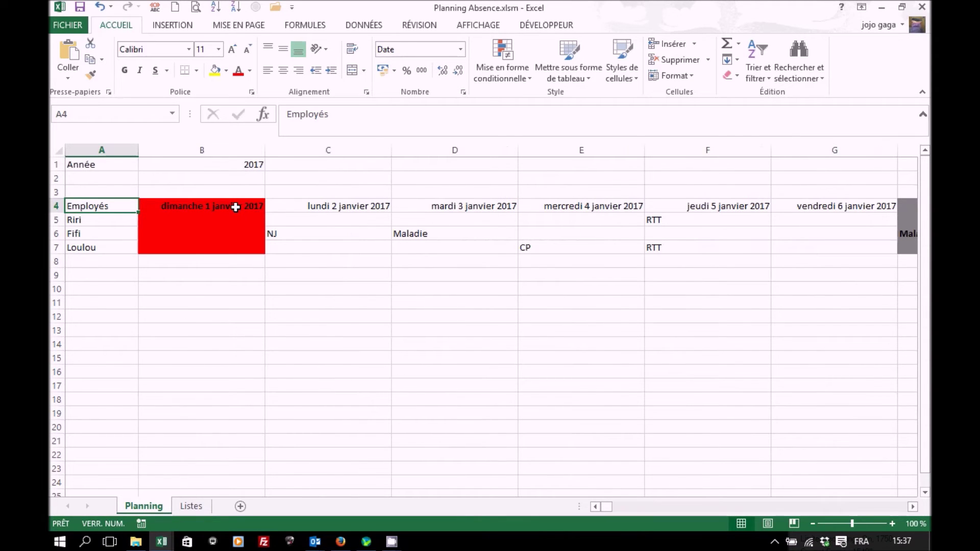
# Insert a MOIS function in B3 that refers to the date in B4, and fill it across row 3 up to column NC.
pyautogui.press('Up')
pyautogui.press('Right')
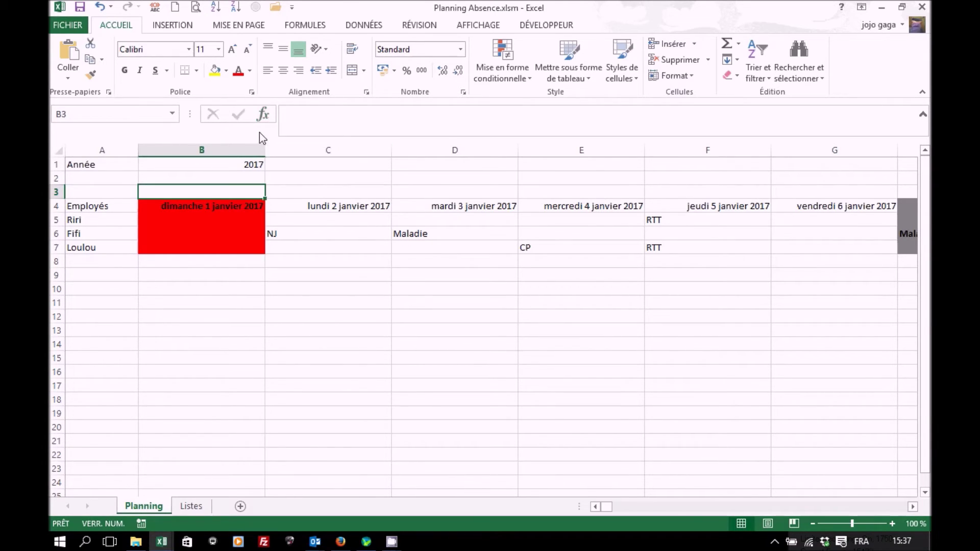
pyautogui.click(263, 114)
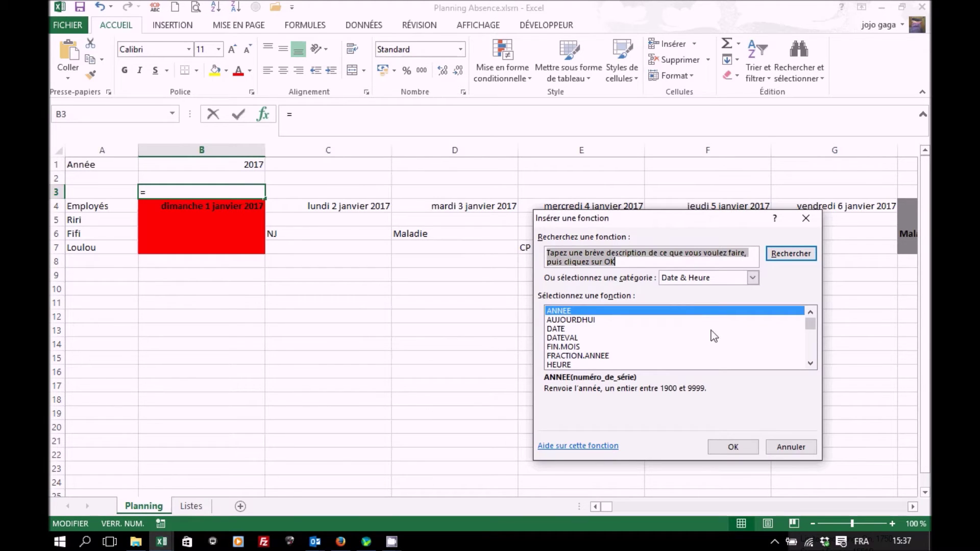
pyautogui.moveTo(810, 324); pyautogui.dragTo(810, 347)
pyautogui.click(558, 347)
pyautogui.click(733, 446)
pyautogui.click(212, 207)
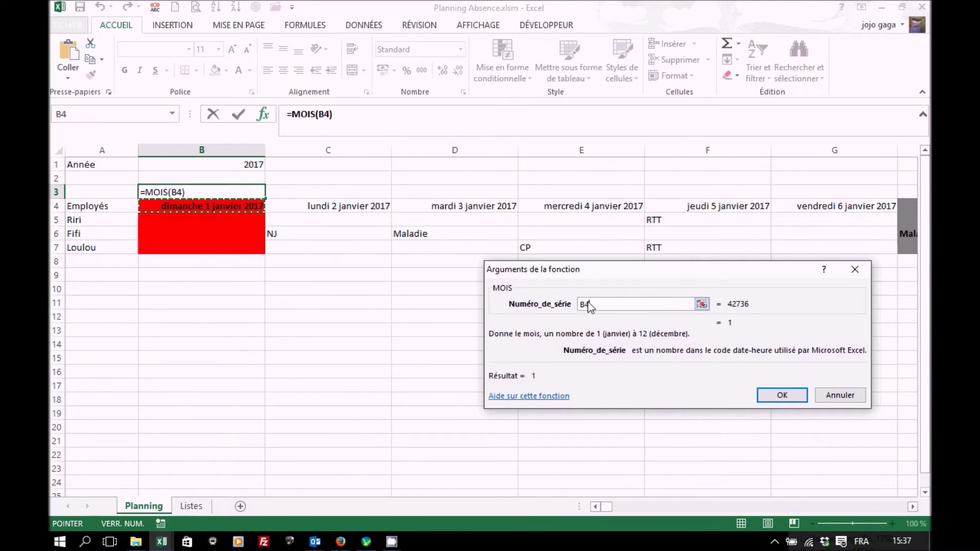
pyautogui.press('Return')
pyautogui.moveTo(264, 198); pyautogui.dragTo(556, 266)
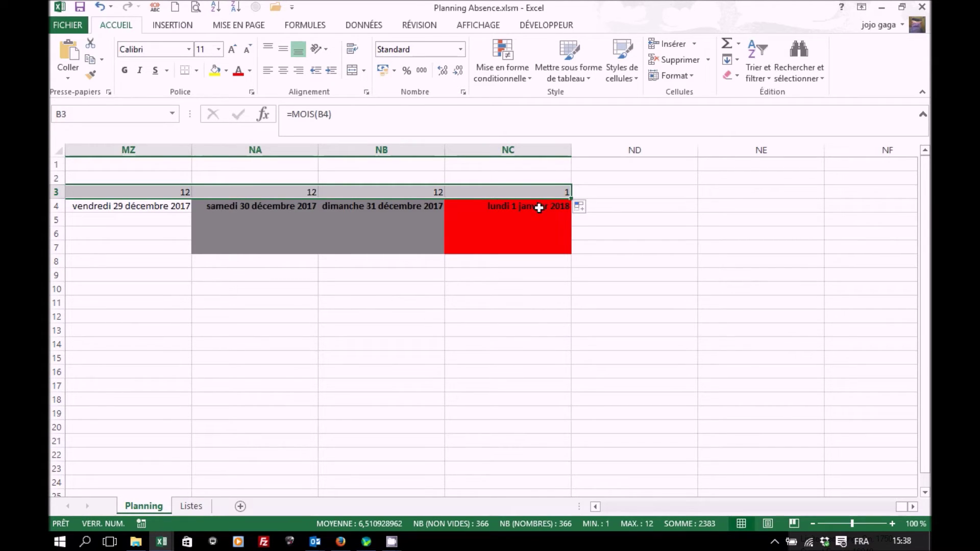
pyautogui.moveTo(904, 507); pyautogui.dragTo(598, 508)
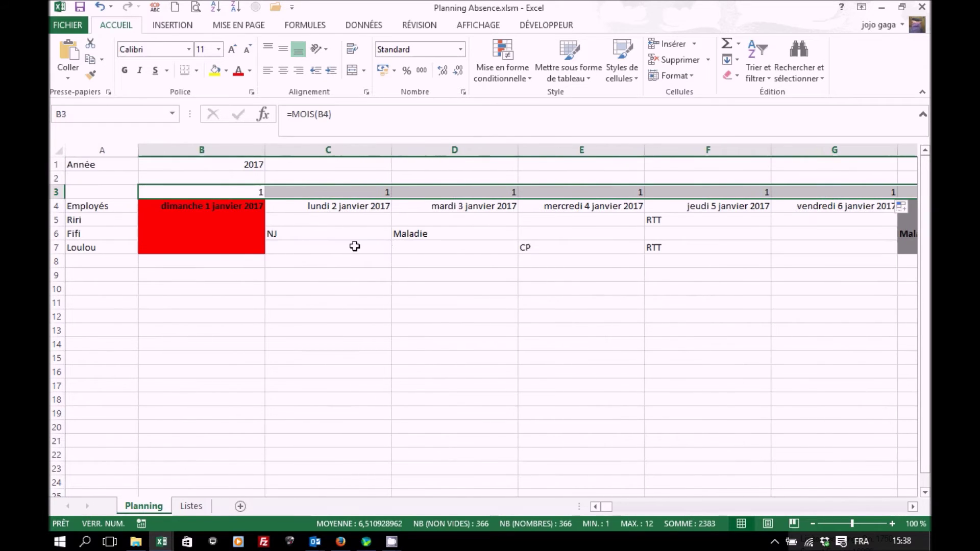
# Wrap the month formula in B3 in a year test: =SI(ANNEE(B4)<>B1;0;MOIS(B4)).
pyautogui.click(293, 115)
pyautogui.write('si(annee(')
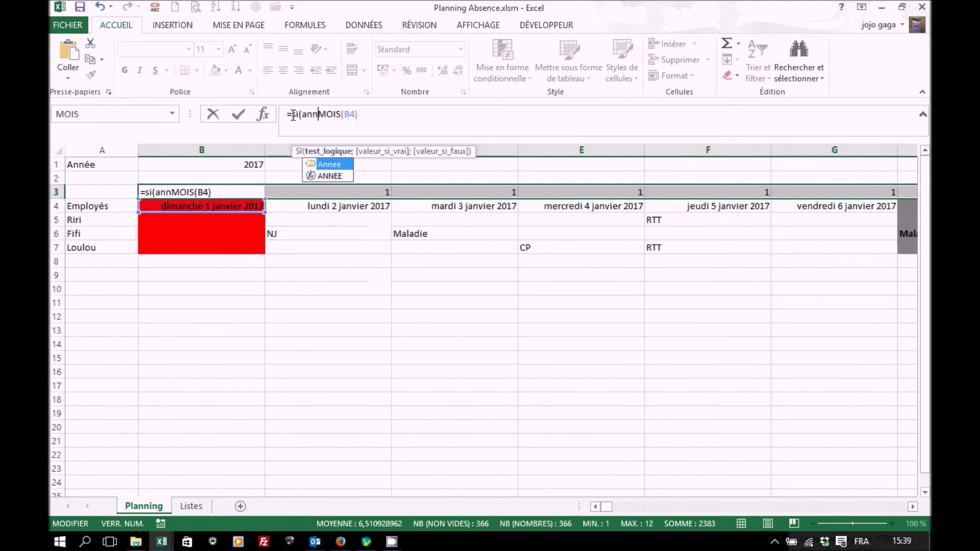
pyautogui.click(209, 206)
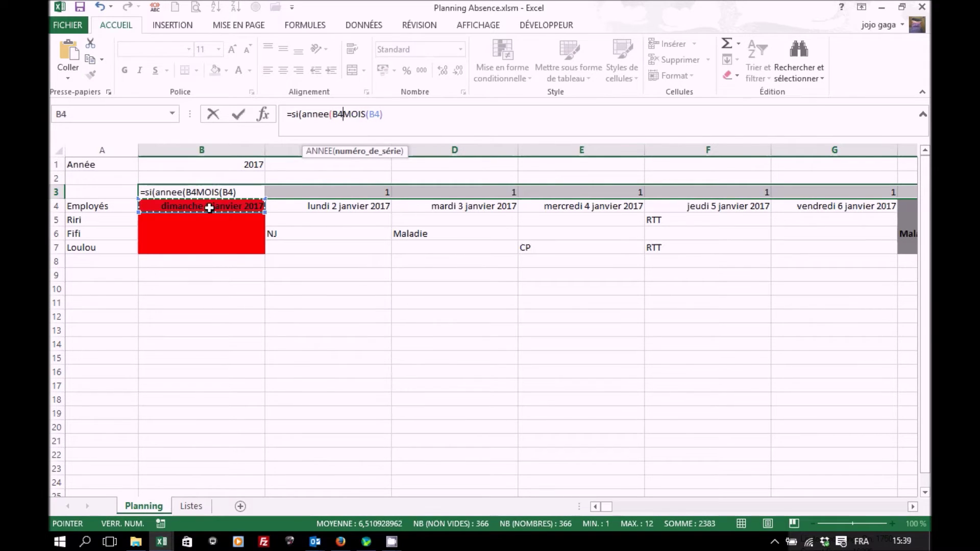
pyautogui.write(')<>')
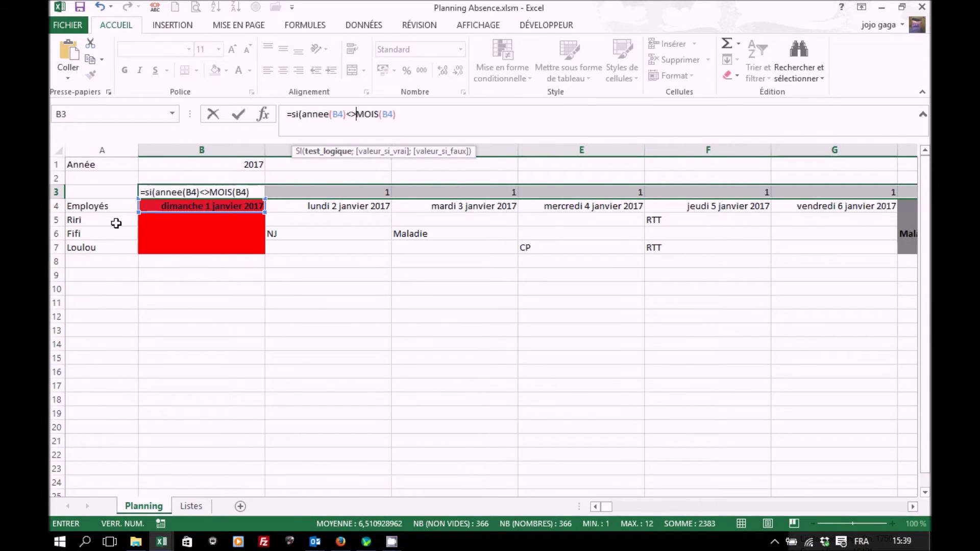
pyautogui.click(184, 164)
pyautogui.write(';')
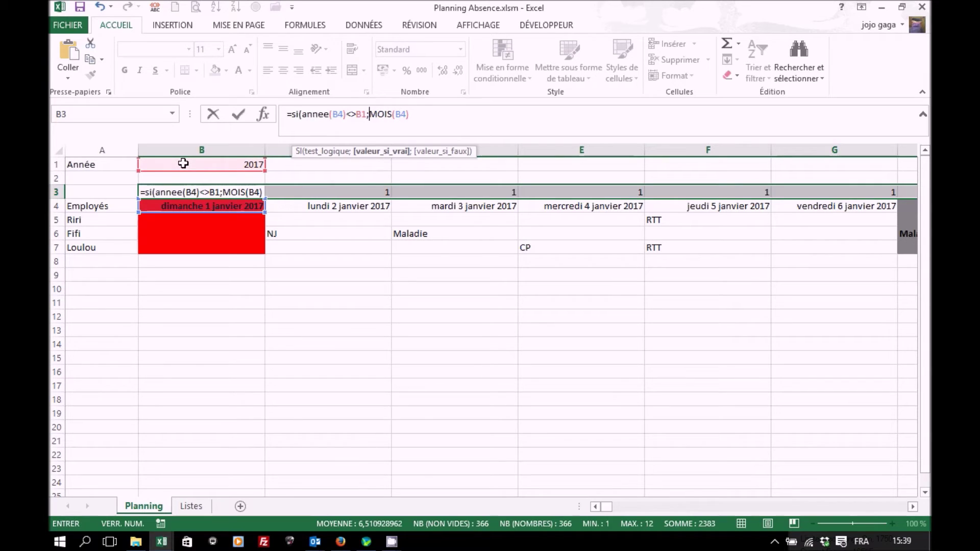
pyautogui.write('0')
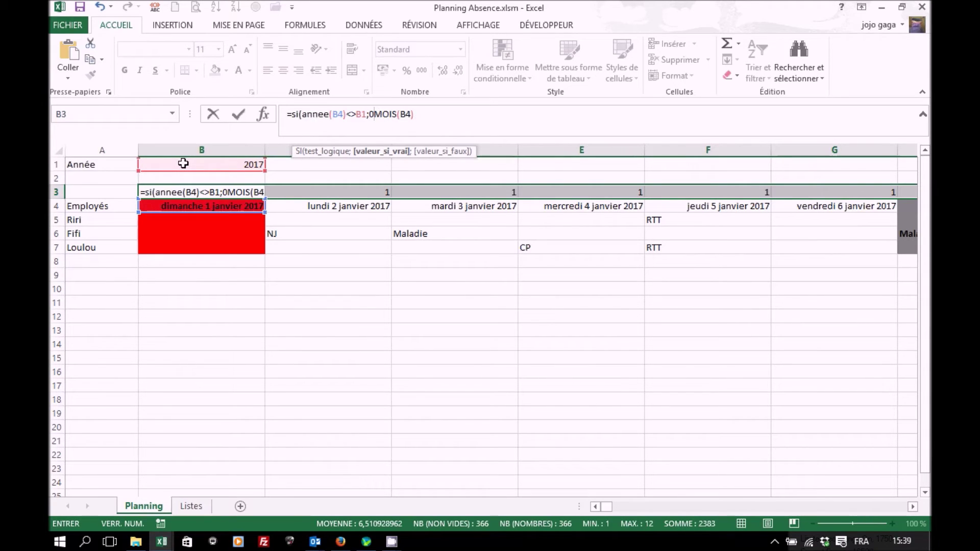
pyautogui.write(';')
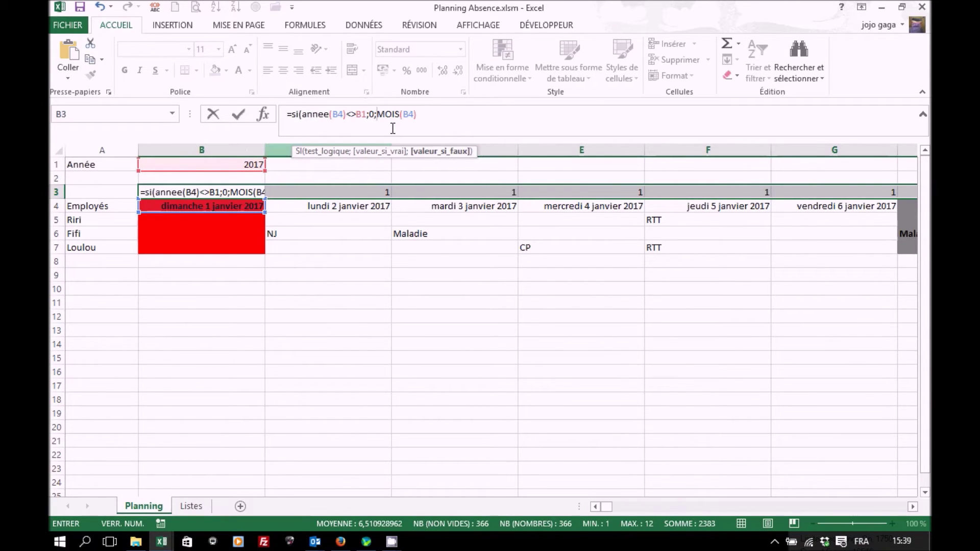
pyautogui.click(431, 113)
pyautogui.write(')')
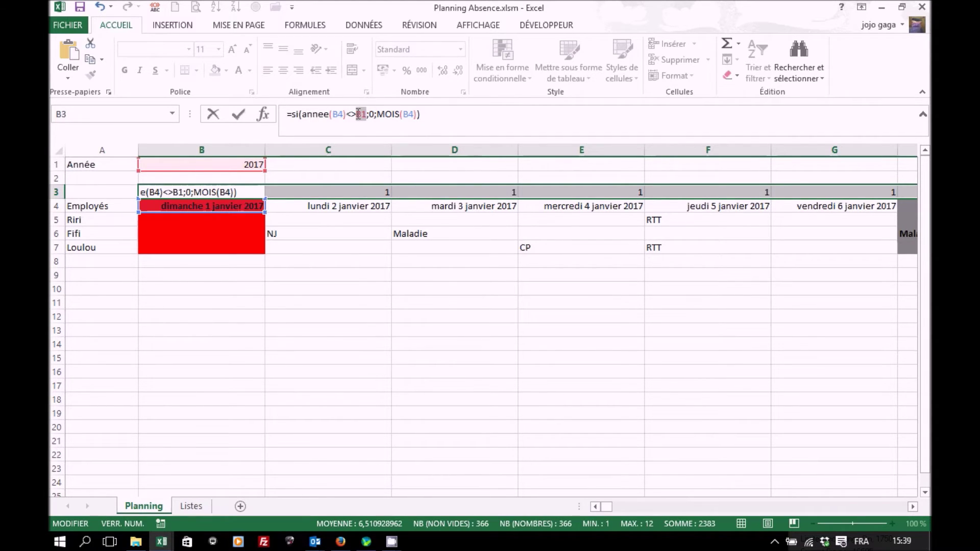
# Replace B1 in the formula with the defined name Annee, enter it across the selected row 3 cells, and check column NC.
pyautogui.click(313, 25)
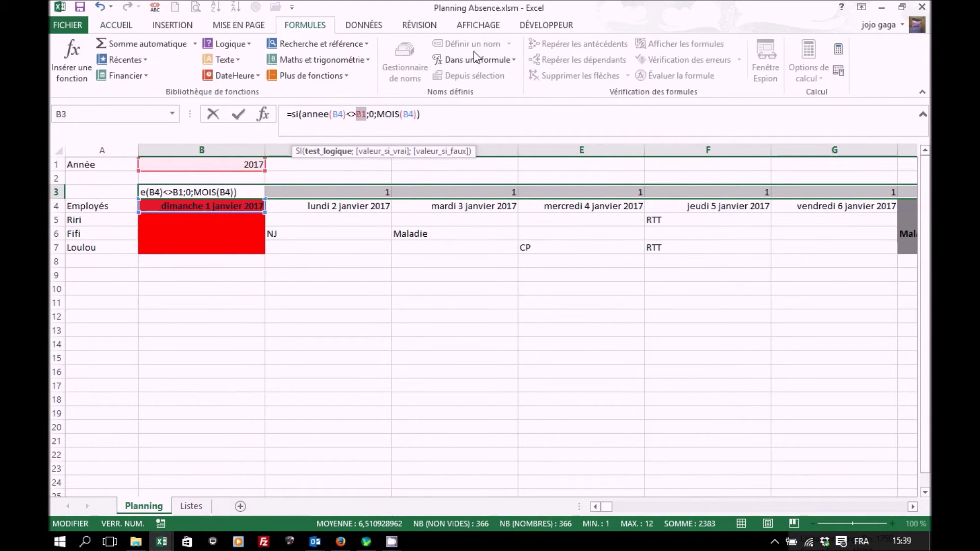
pyautogui.click(488, 64)
pyautogui.click(467, 77)
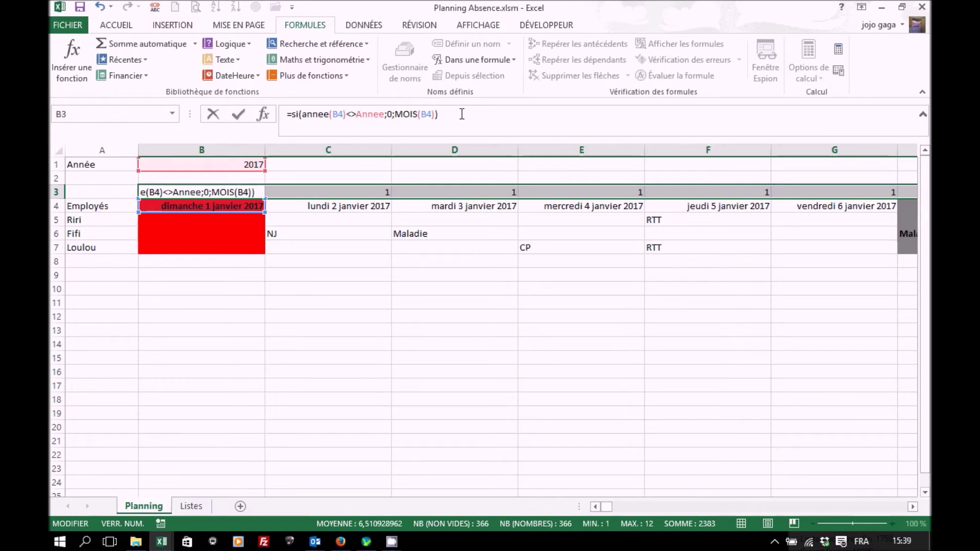
pyautogui.hotkey('ctrl', 'Return')
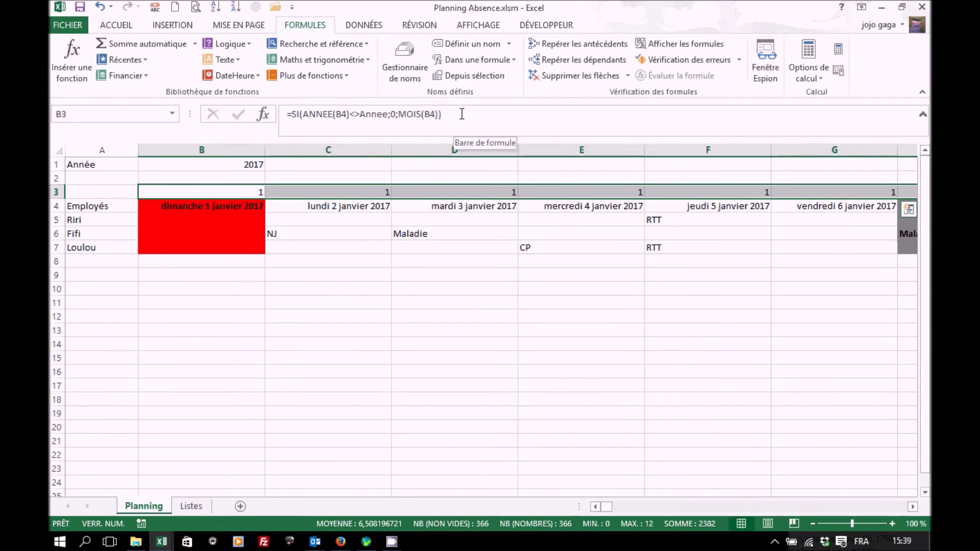
pyautogui.hotkey('ctrl', 'Right')
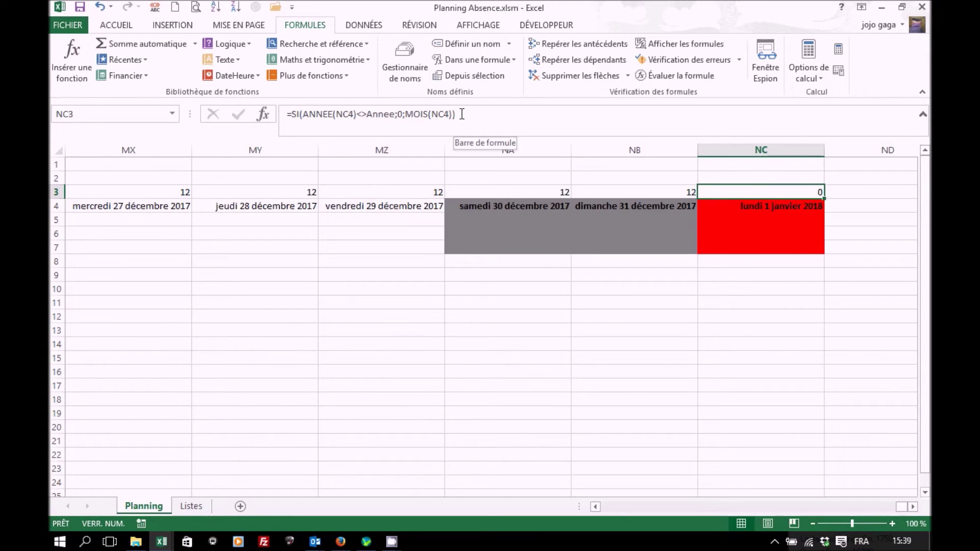
pyautogui.hotkey('ctrl', 'Left')
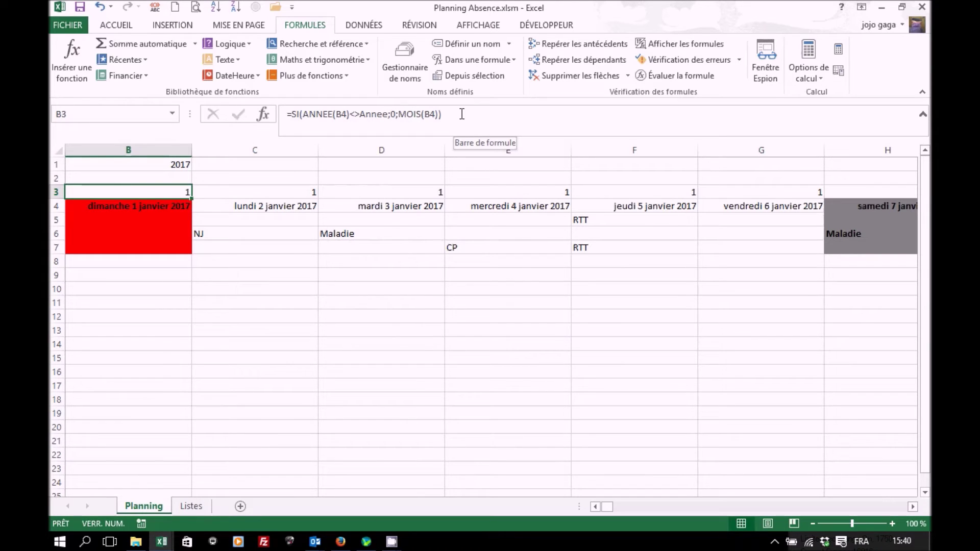
# Add a formula-based conditional formatting rule with =A$3=0 for the planning range starting at A3.
pyautogui.hotkey('ctrl', 'a')
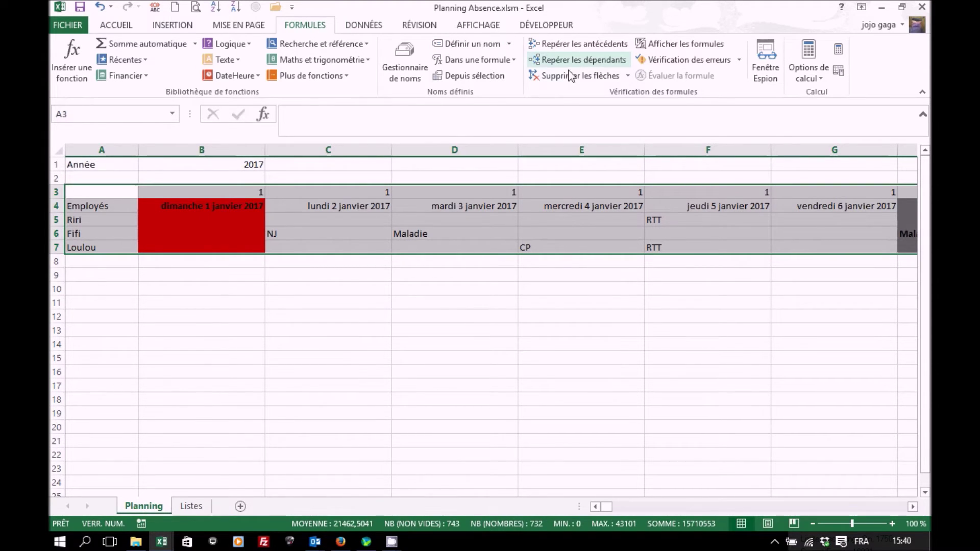
pyautogui.click(116, 24)
pyautogui.click(503, 74)
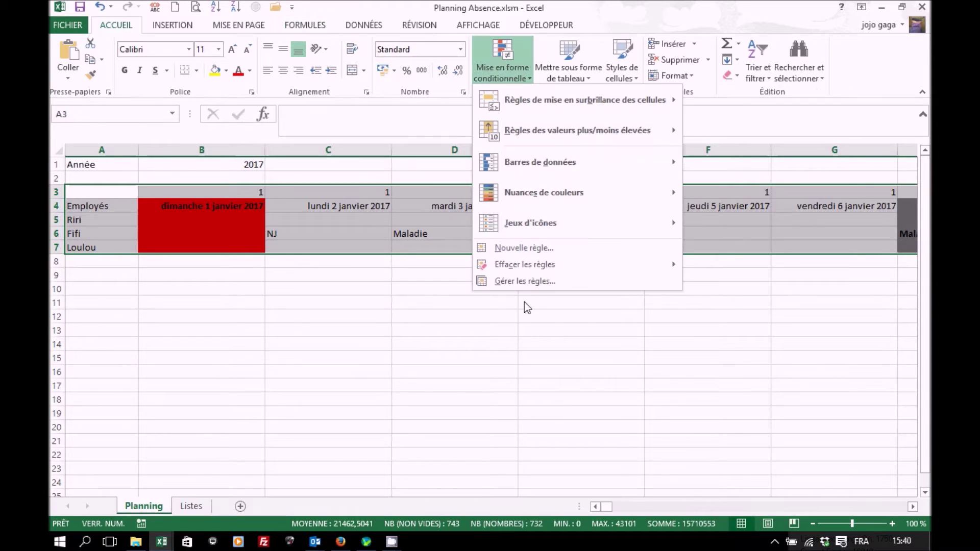
pyautogui.click(526, 281)
pyautogui.click(484, 309)
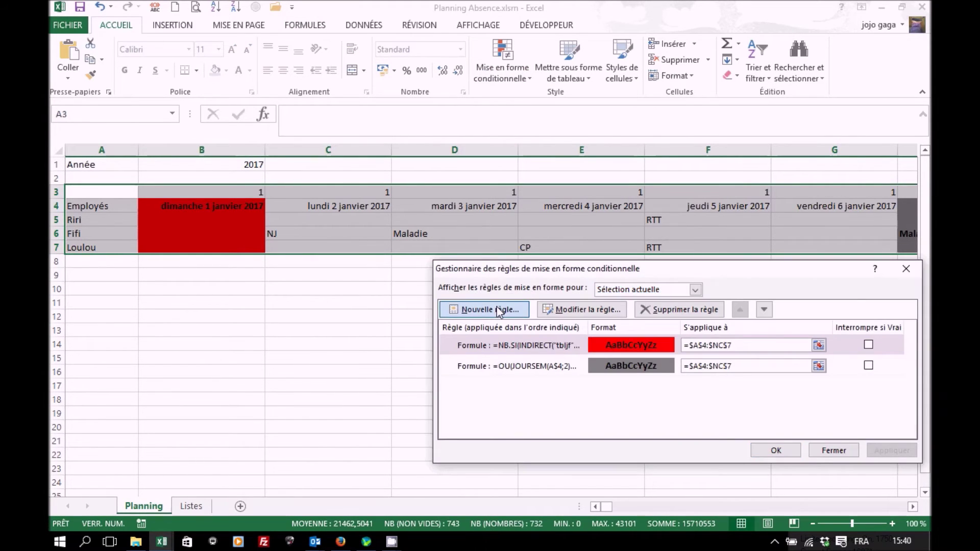
pyautogui.click(513, 329)
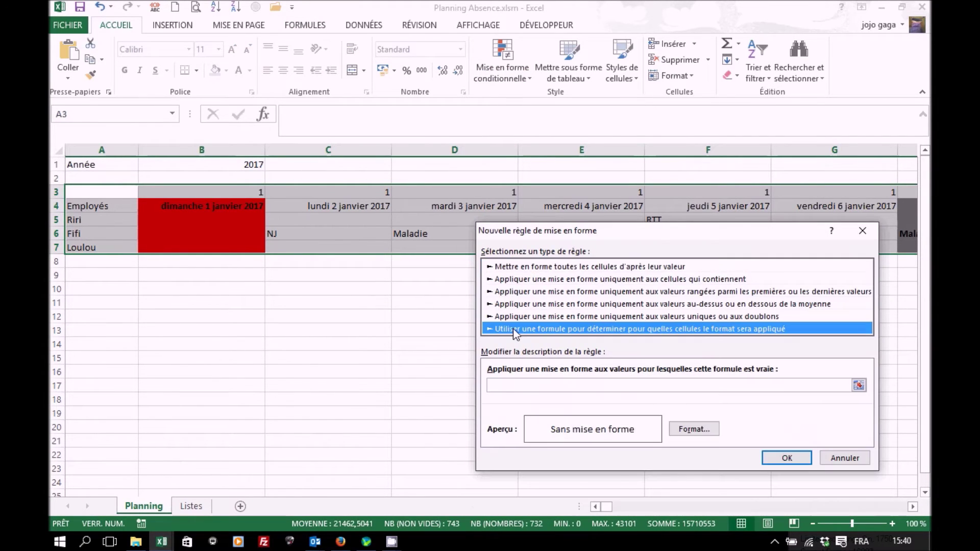
pyautogui.click(505, 386)
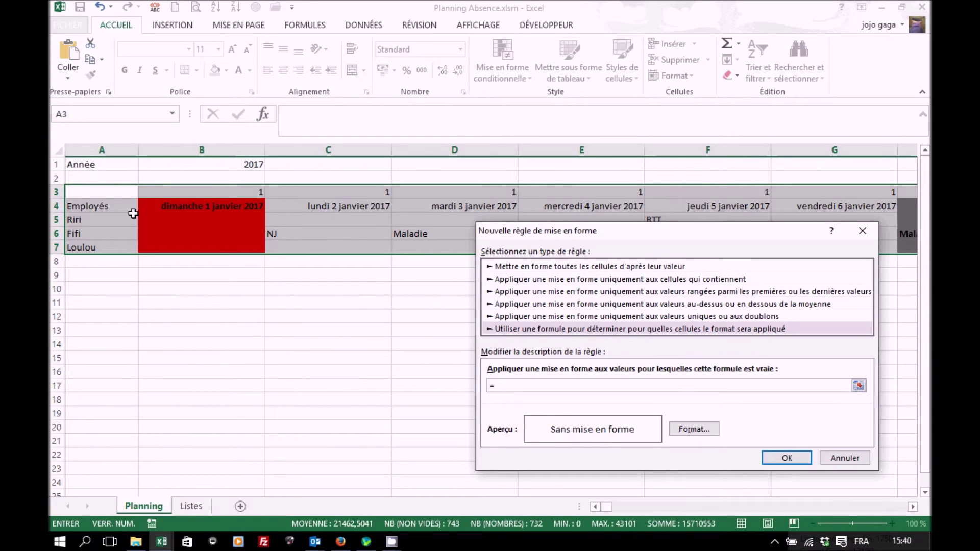
pyautogui.click(106, 190)
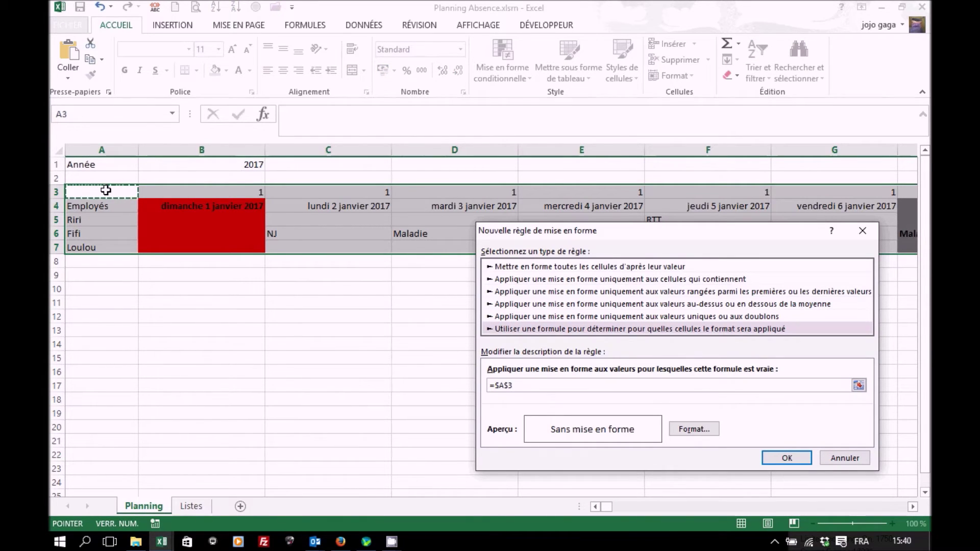
pyautogui.press('F4')
pyautogui.write('=0')
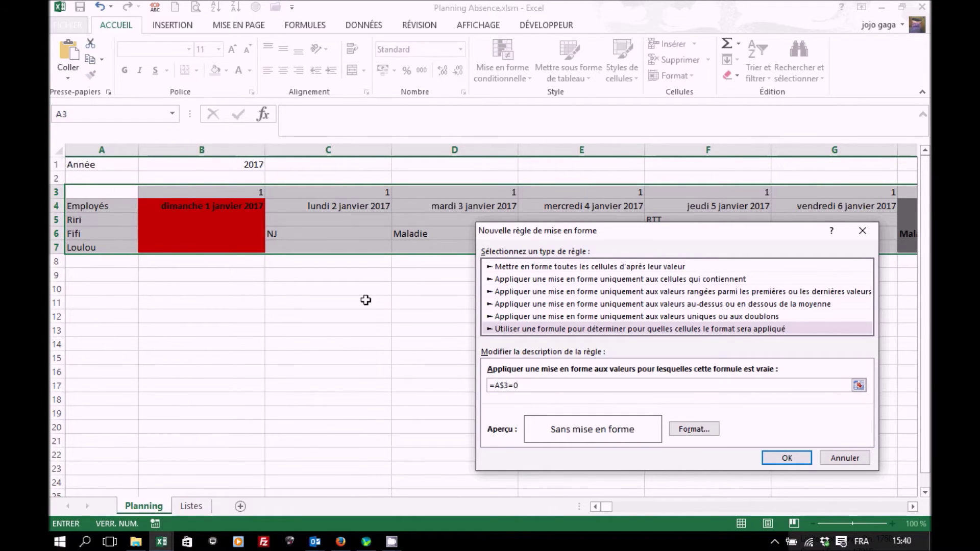
# Give the =A$3=0 rule no fill and a white font colour, and apply it to the planning range.
pyautogui.click(694, 429)
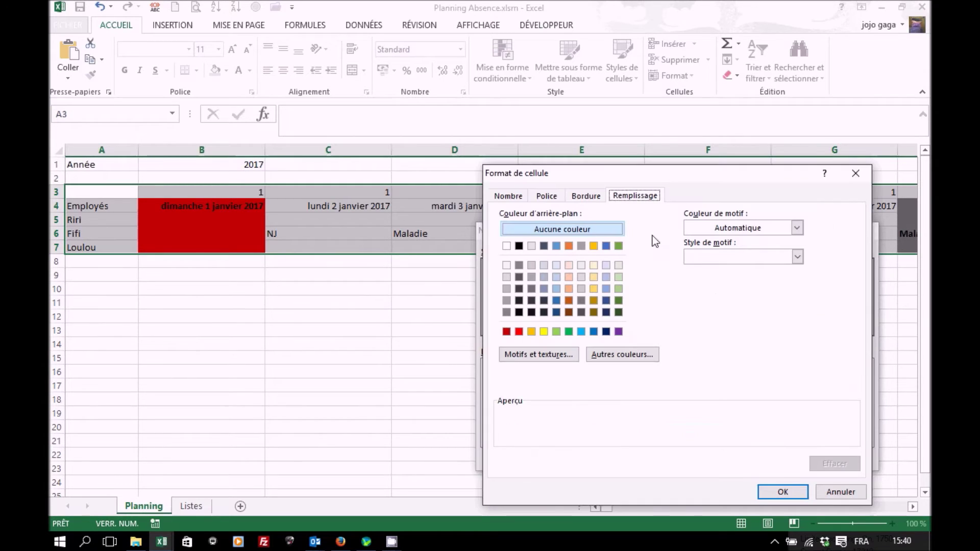
pyautogui.click(549, 230)
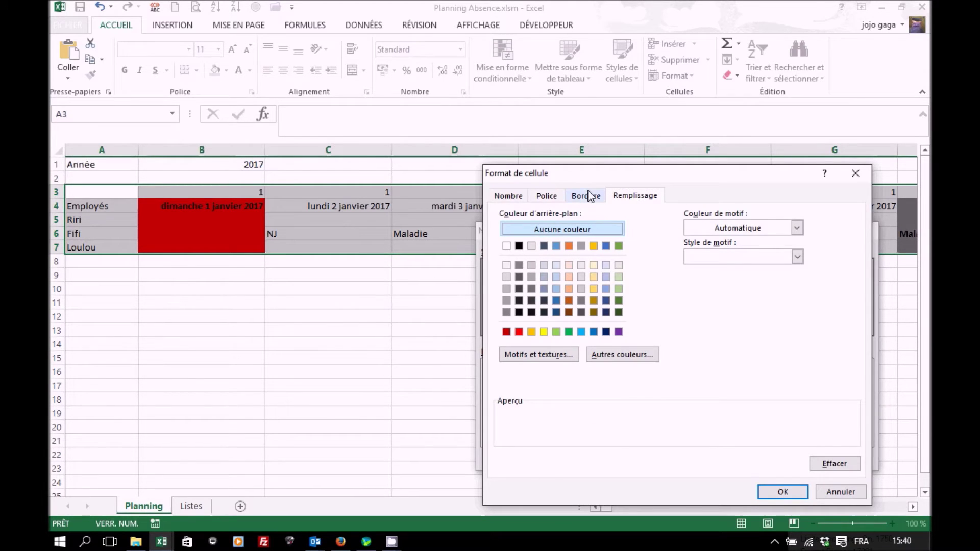
pyautogui.click(547, 197)
pyautogui.click(721, 312)
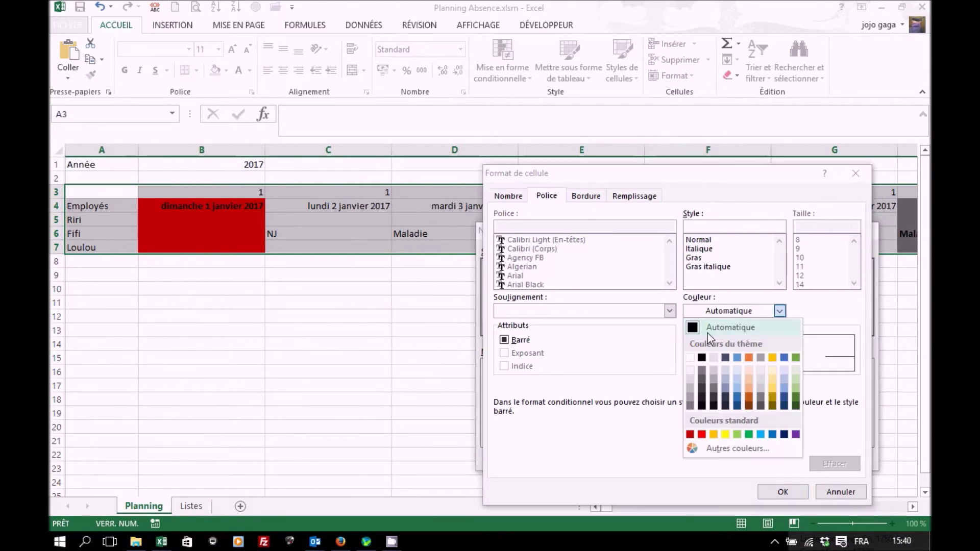
pyautogui.click(697, 355)
pyautogui.click(780, 492)
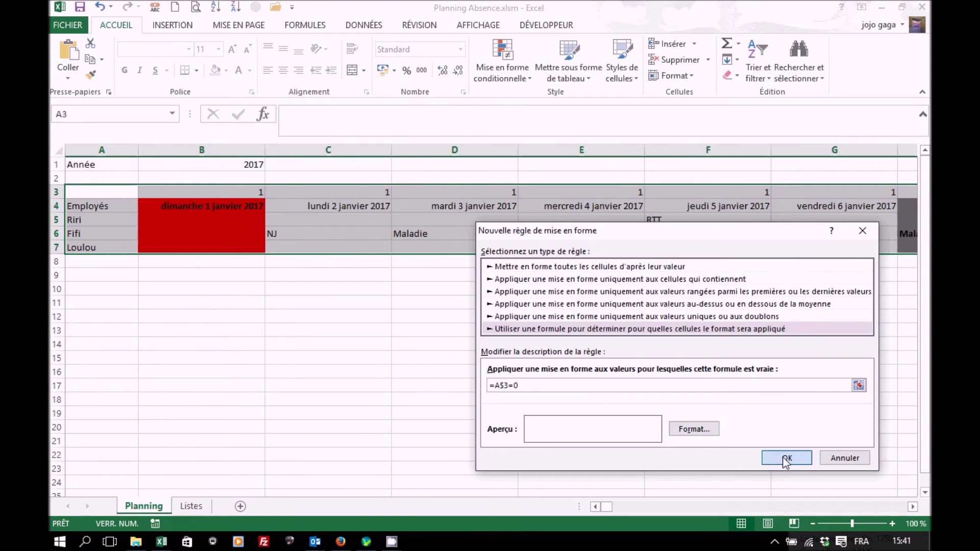
pyautogui.click(786, 459)
pyautogui.click(883, 451)
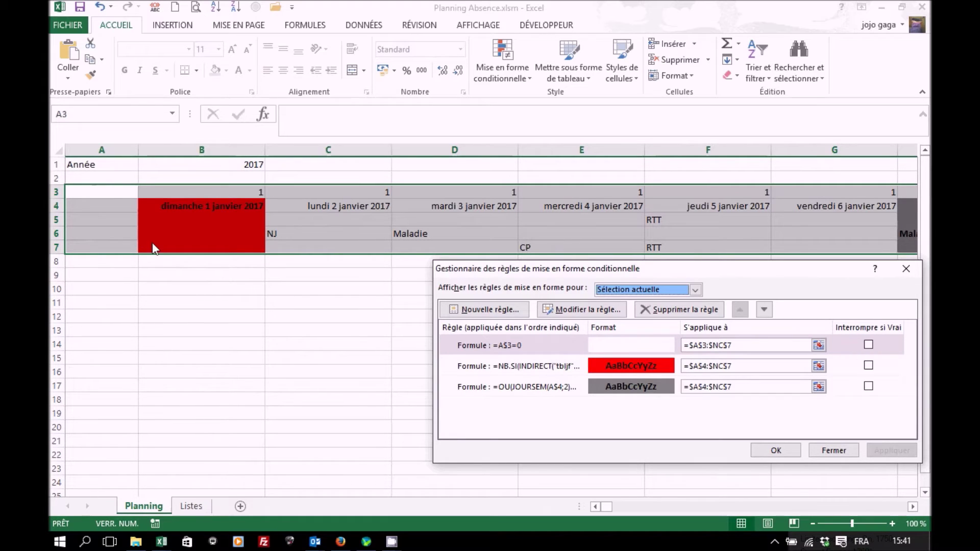
pyautogui.click(780, 451)
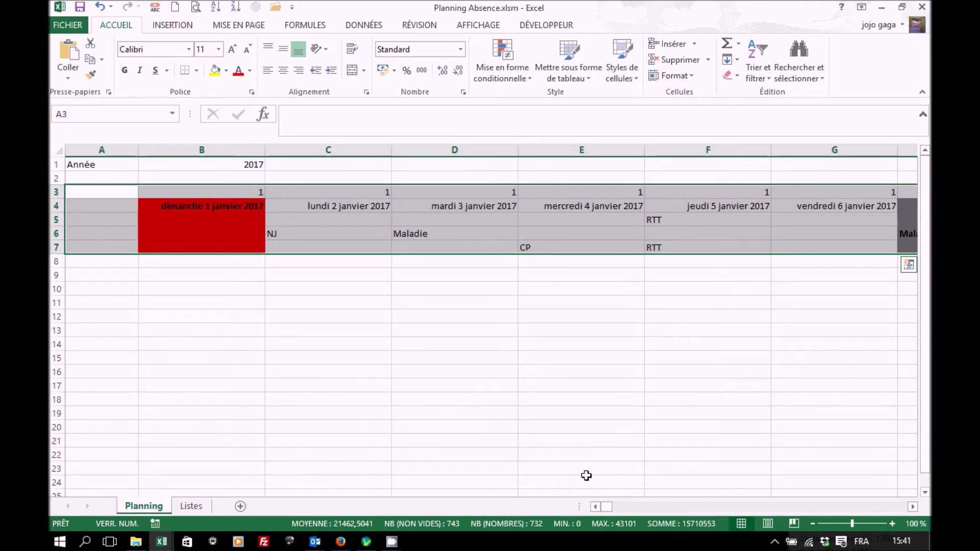
pyautogui.press('Right')
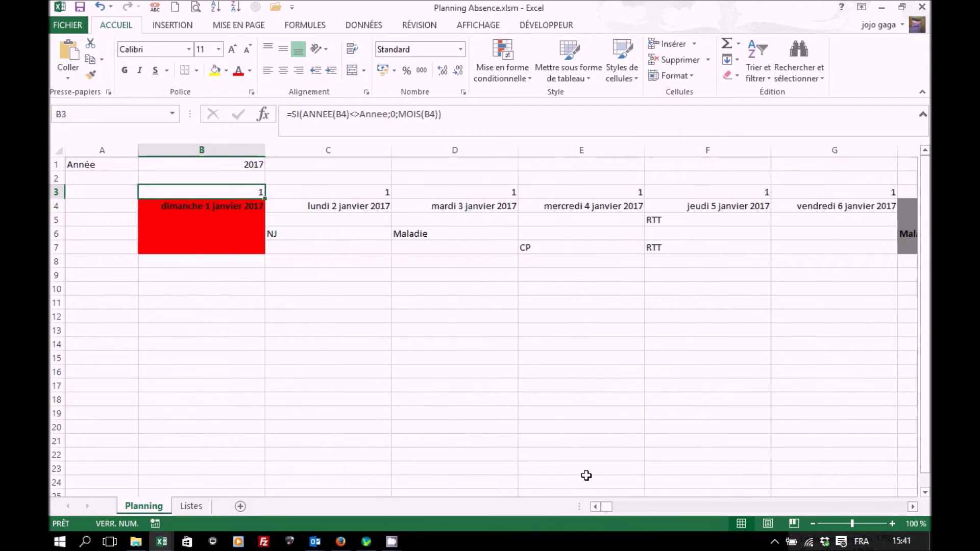
# Check the last date column of row 3, then label A3 as Mois and right-align it.
pyautogui.hotkey('ctrl', 'Right')
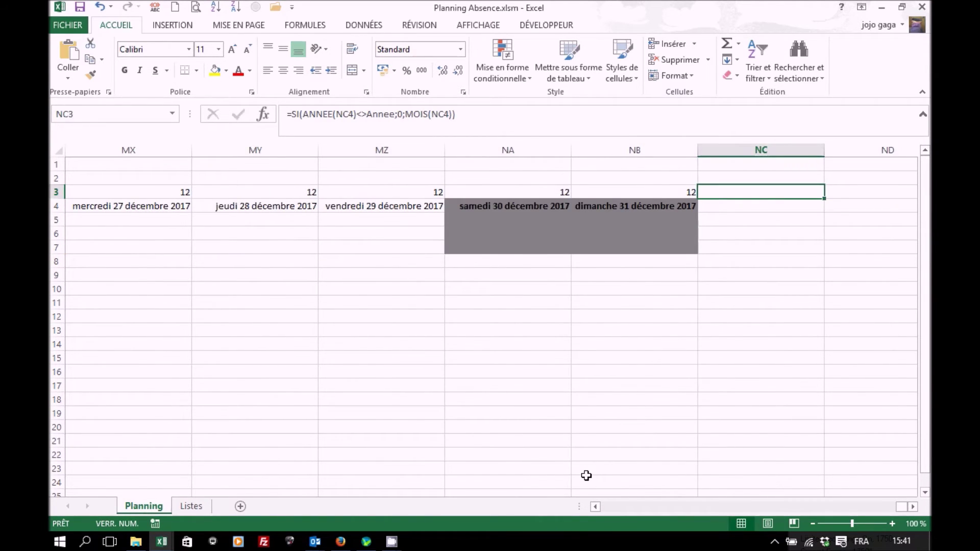
pyautogui.press('Home')
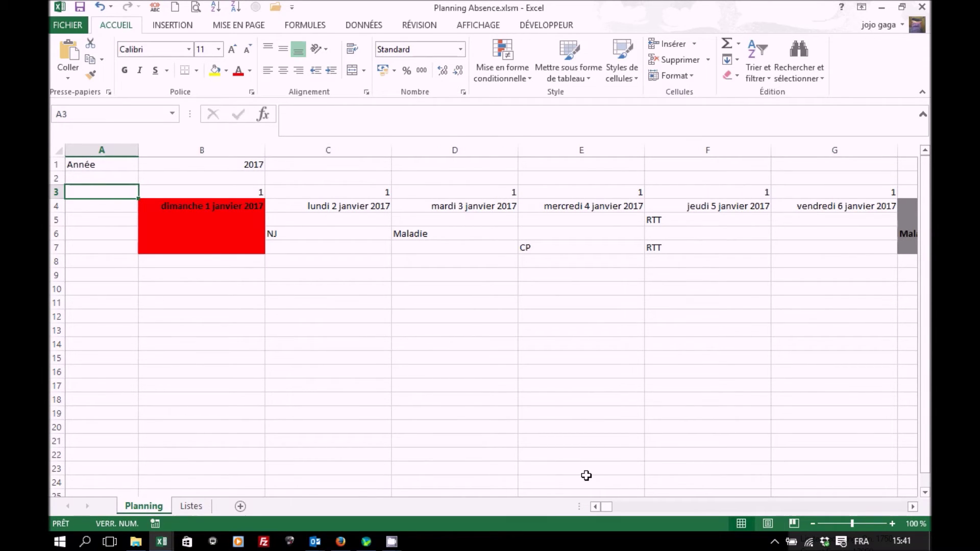
pyautogui.write('Mois')
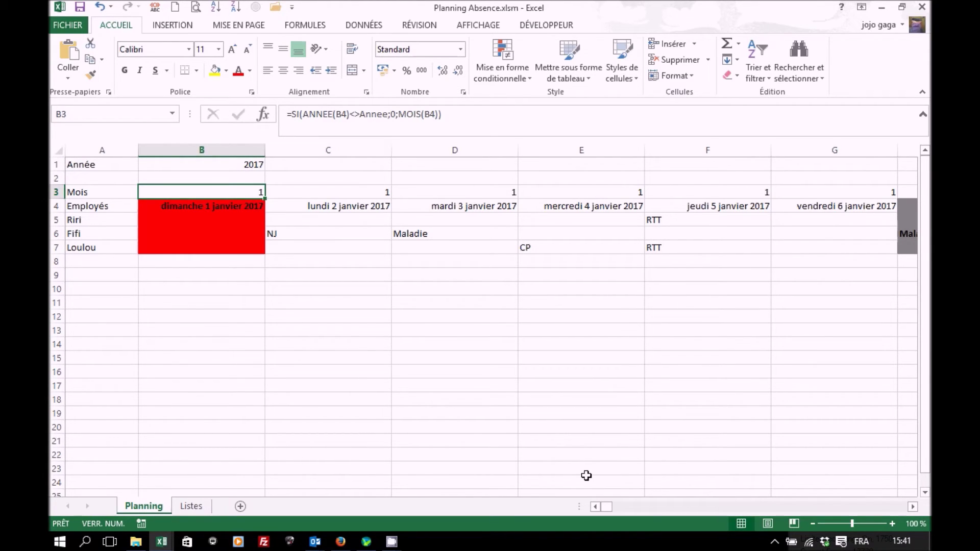
pyautogui.click(122, 192)
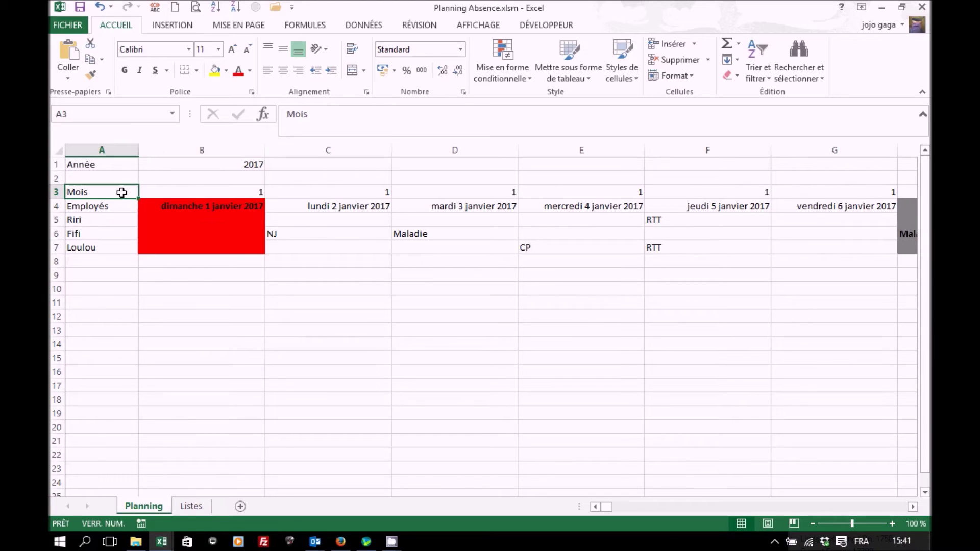
pyautogui.click(298, 72)
# Choose RTT as the absence reason in B7, the third employee's cell under 1 January 2017.
pyautogui.click(252, 247)
pyautogui.click(271, 247)
pyautogui.click(198, 267)
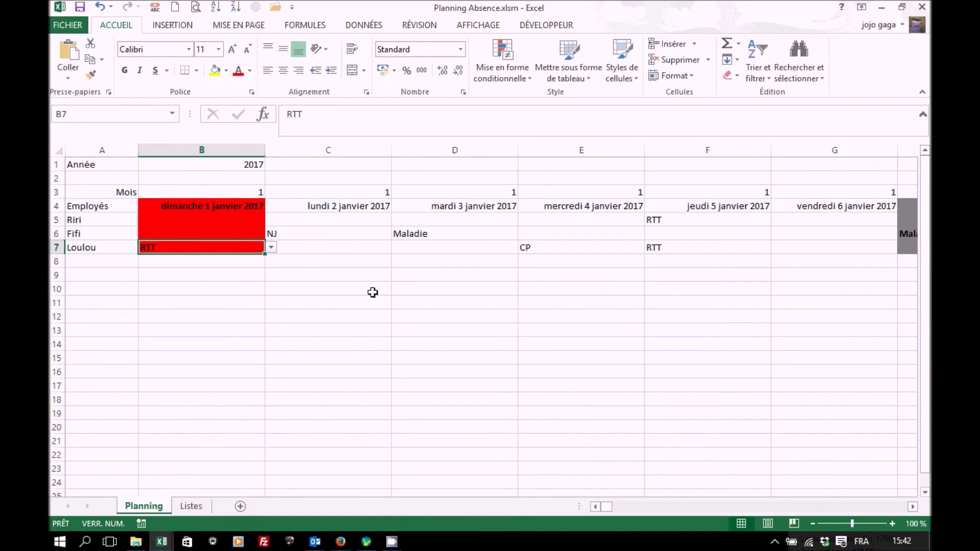
# Add a worksheet named Synthèse employé between Planning and Listes, and enter the label Employés in A1.
pyautogui.click(241, 506)
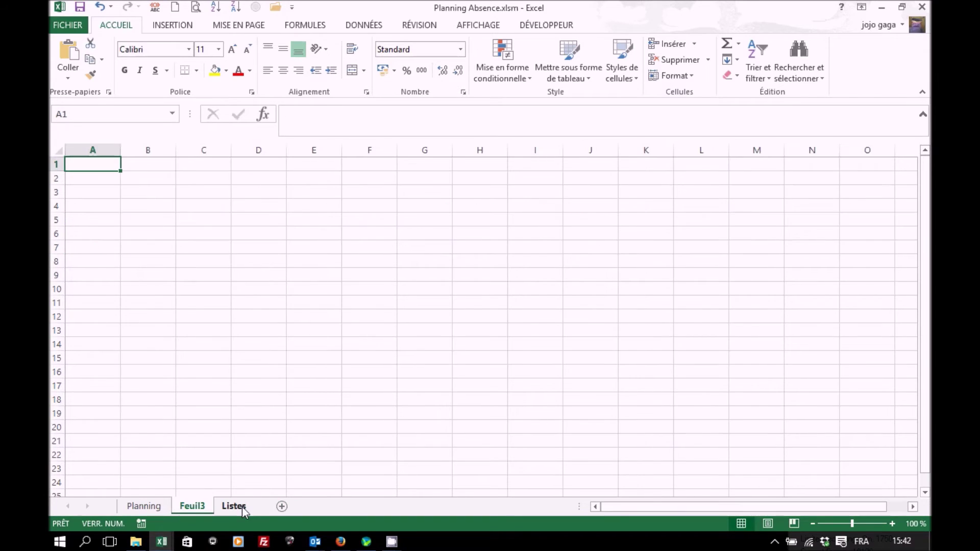
pyautogui.doubleClick(193, 507)
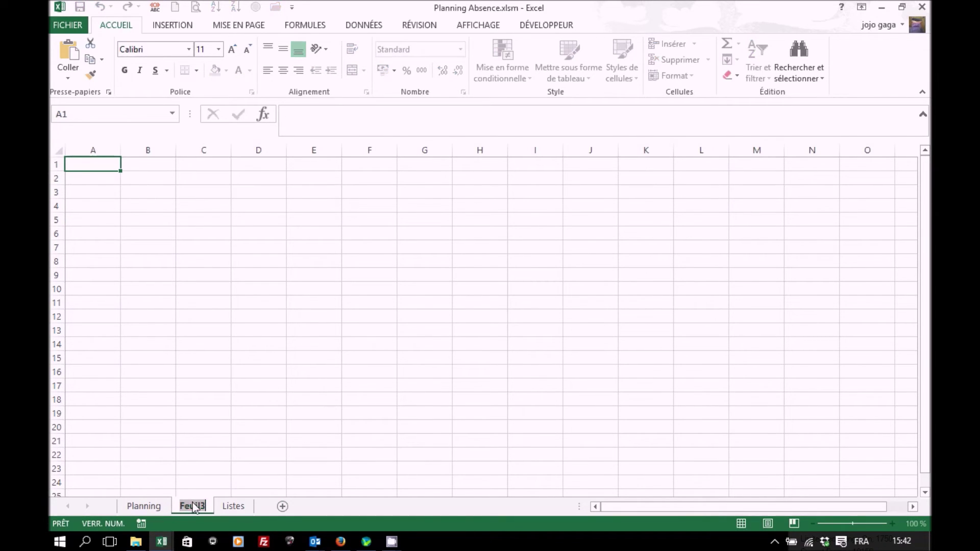
pyautogui.write('Synthèse employé')
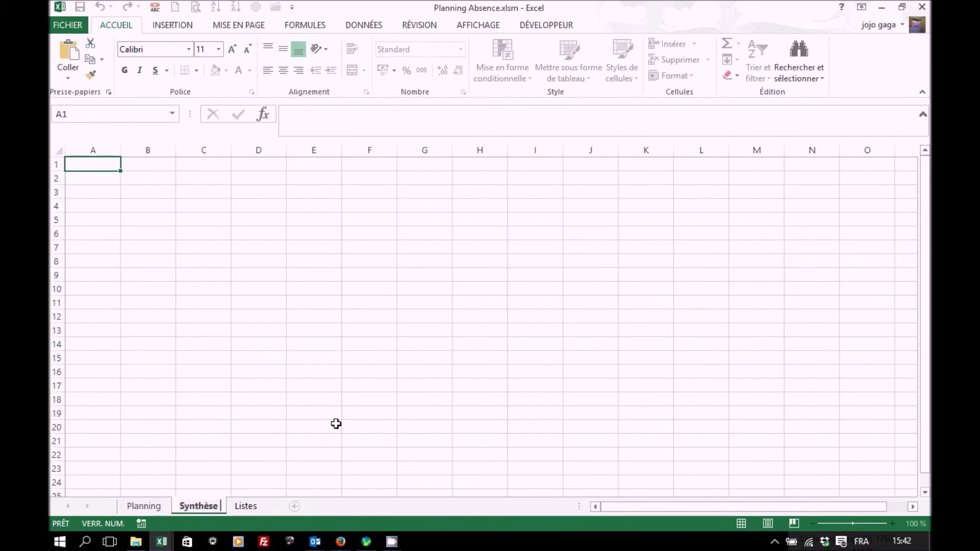
pyautogui.press('Return')
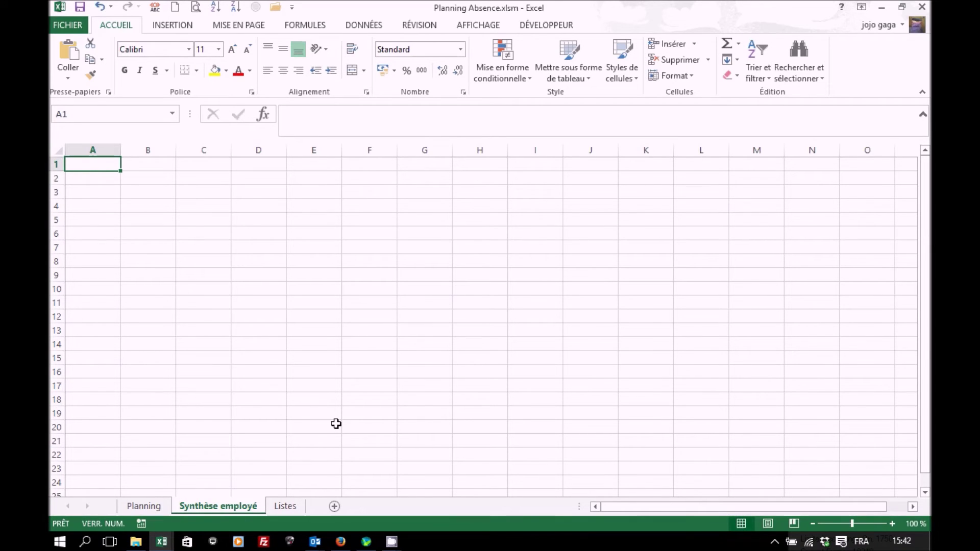
pyautogui.write('Employés')
pyautogui.press('Tab')
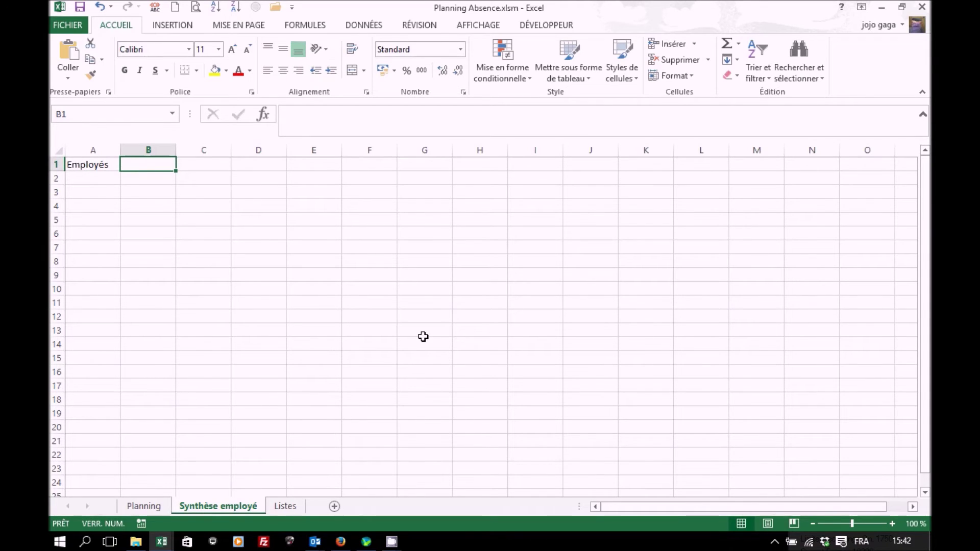
# Open data validation for B1 on the Synthèse employé sheet and show the allowed value types.
pyautogui.click(371, 28)
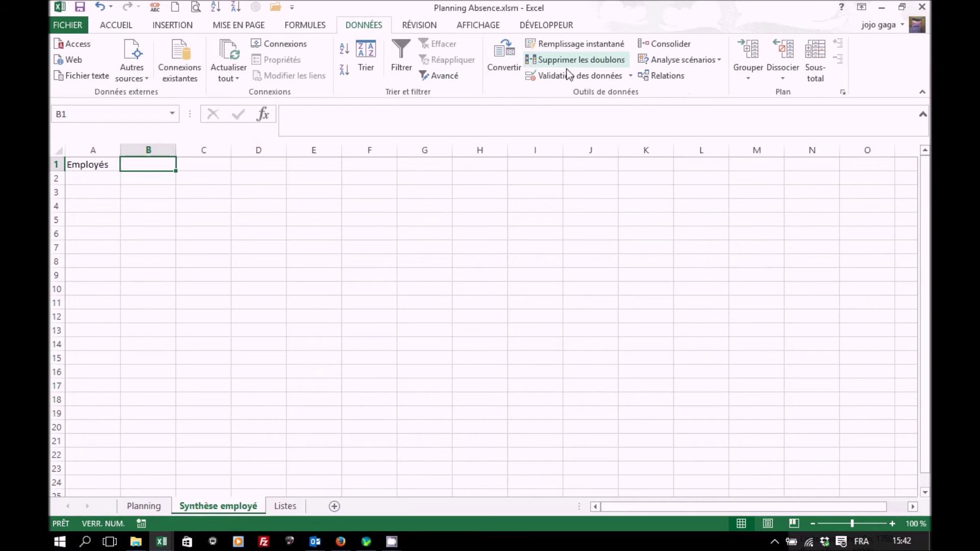
pyautogui.click(591, 76)
pyautogui.click(596, 304)
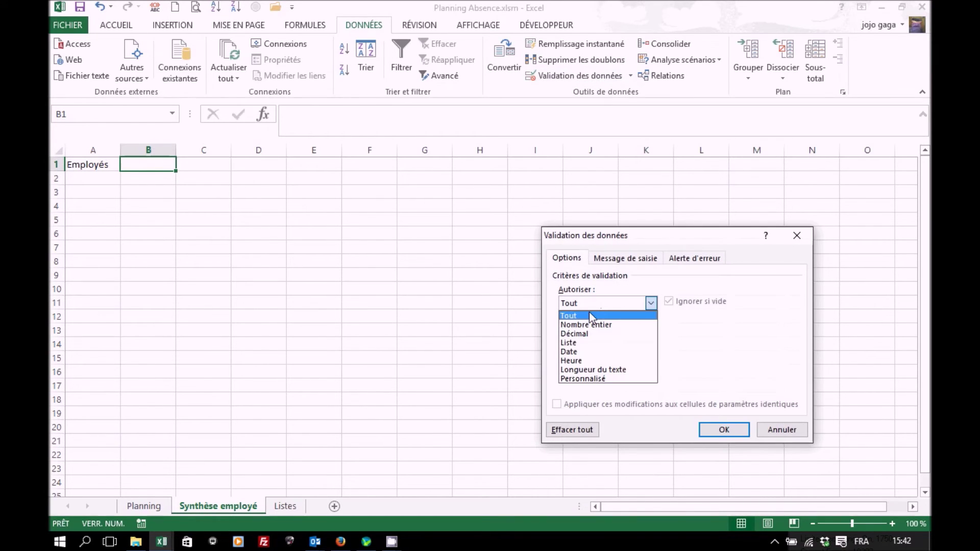
# Restrict cell B1 to a drop-down list whose source is the named range Employes.
pyautogui.click(581, 343)
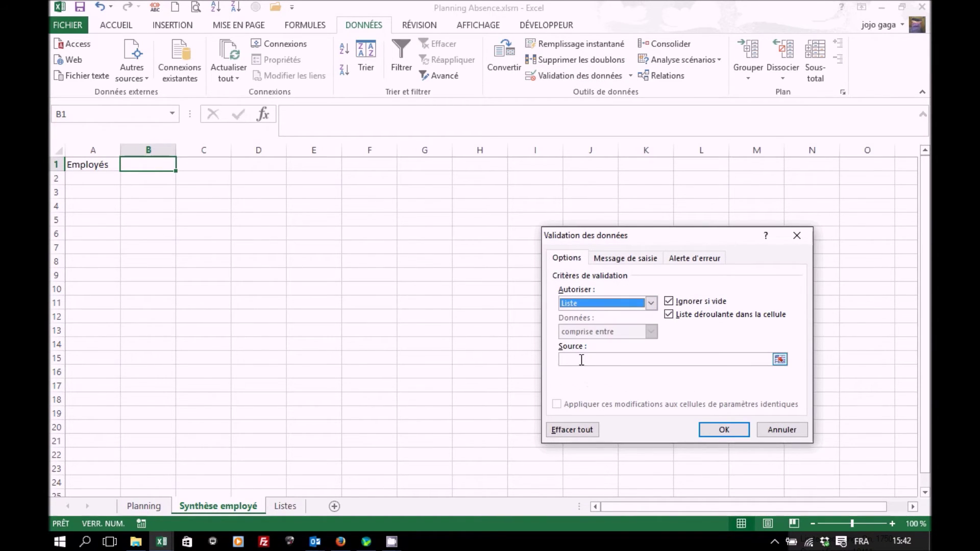
pyautogui.click(582, 360)
pyautogui.click(316, 25)
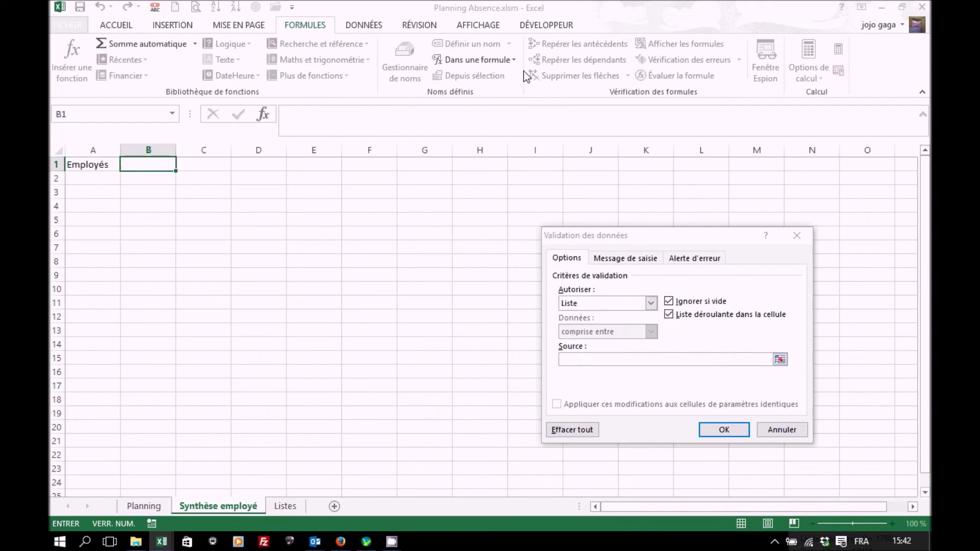
pyautogui.click(511, 59)
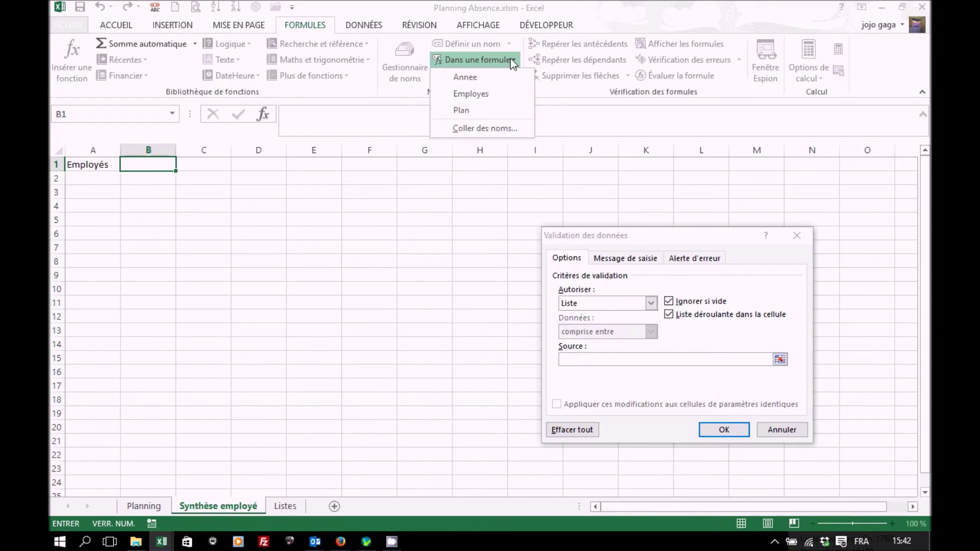
pyautogui.click(472, 96)
pyautogui.click(723, 429)
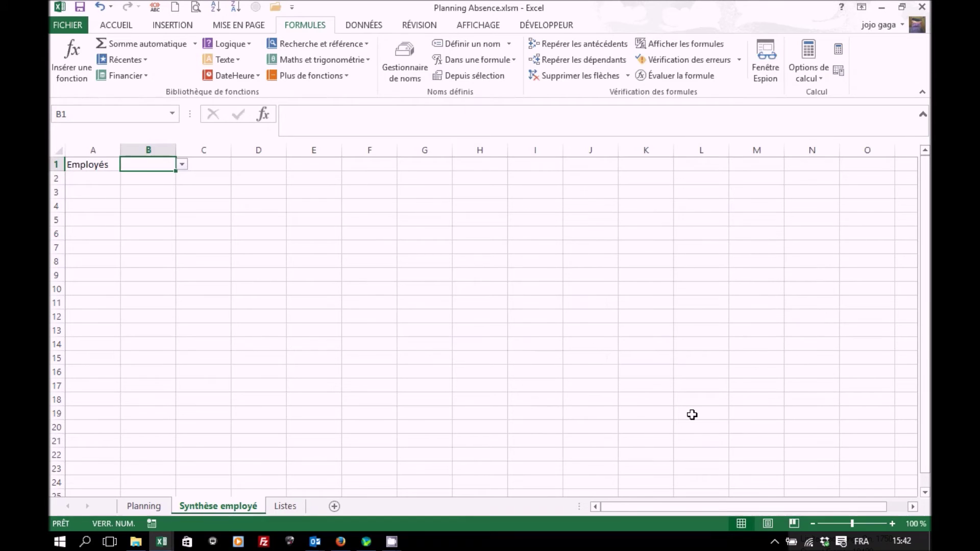
# Choose the second employee from the drop-down list in B1 and review the list's entries again.
pyautogui.click(182, 164)
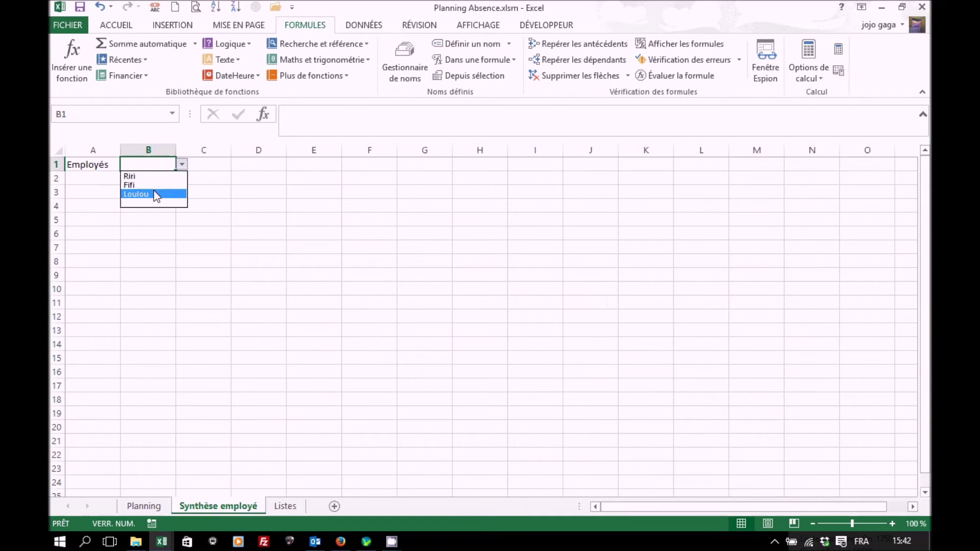
pyautogui.click(129, 185)
pyautogui.click(182, 164)
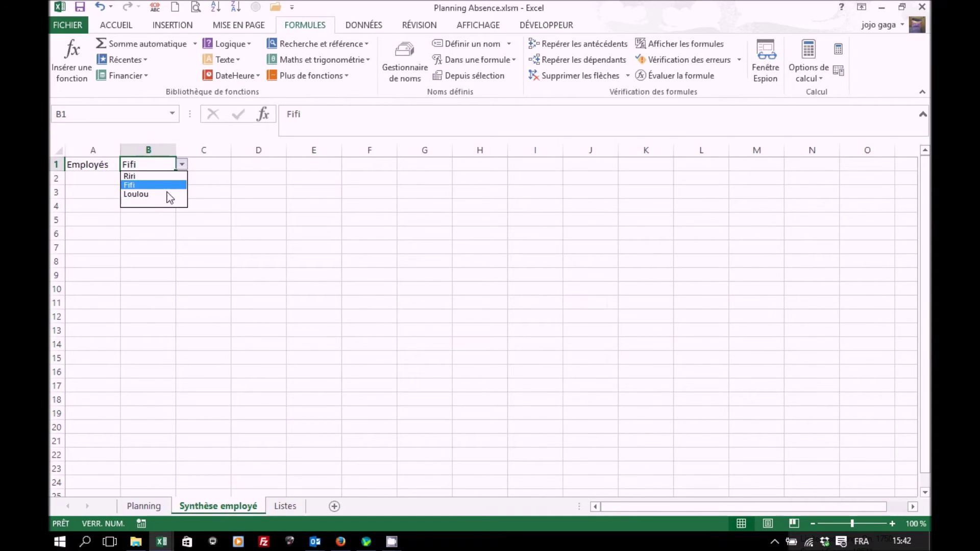
pyautogui.click(182, 165)
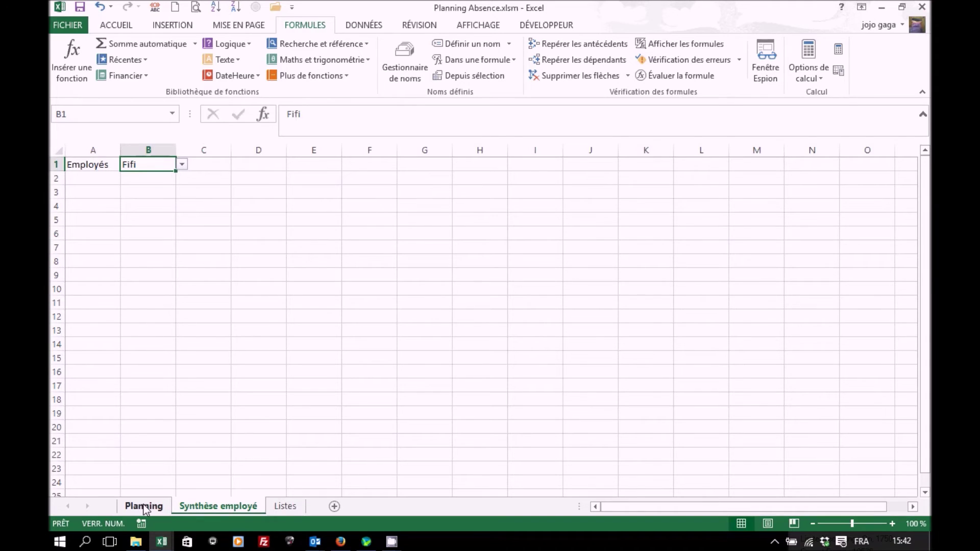
# From the Planning sheet, redefine the name Employes as =DECALER(Planning!$A$5;0;0;NBVAL(Planning!$A:$A)-3;1).
pyautogui.click(144, 507)
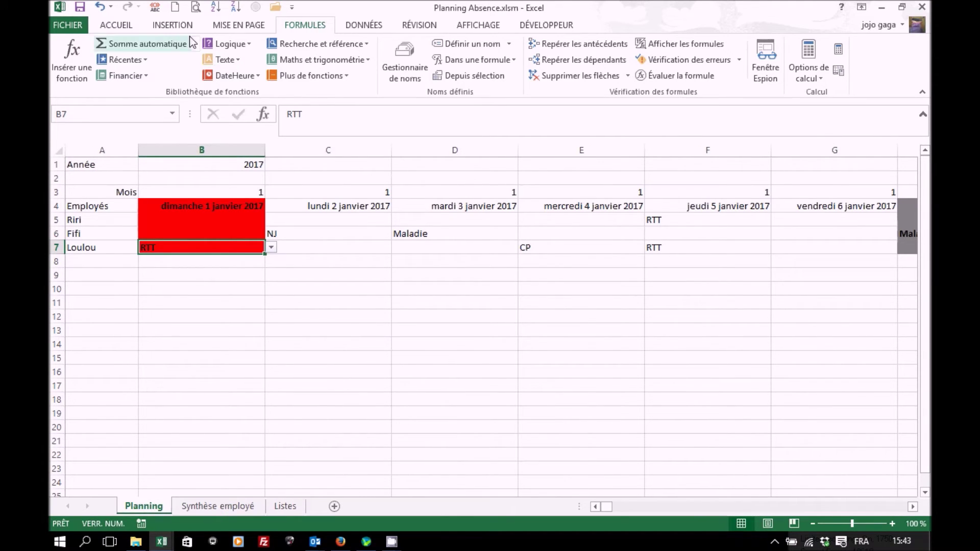
pyautogui.click(406, 48)
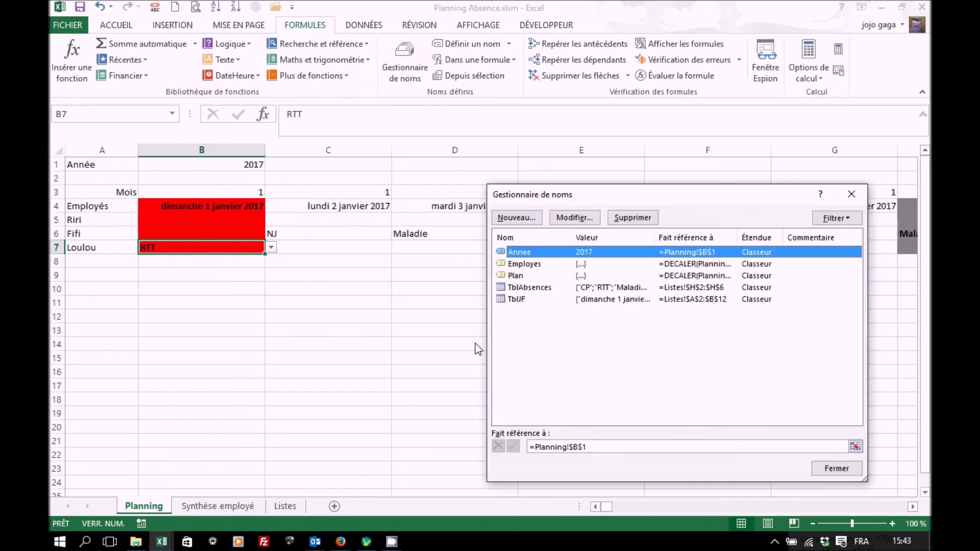
pyautogui.click(531, 264)
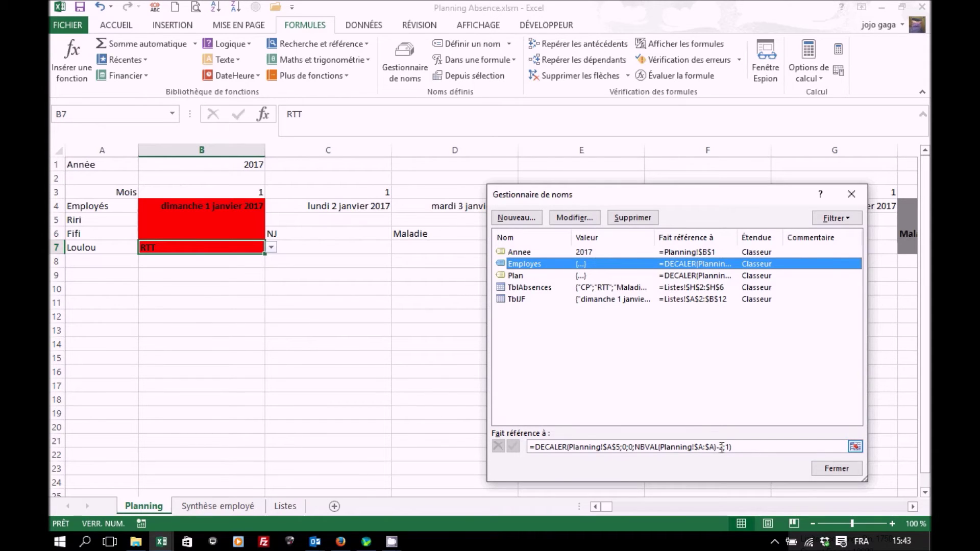
pyautogui.moveTo(719, 448); pyautogui.dragTo(723, 450)
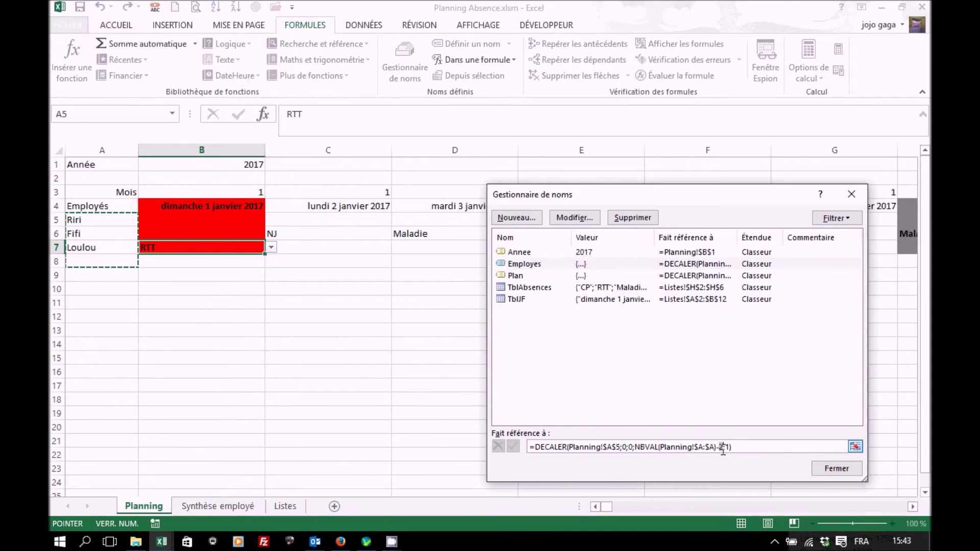
pyautogui.write('3')
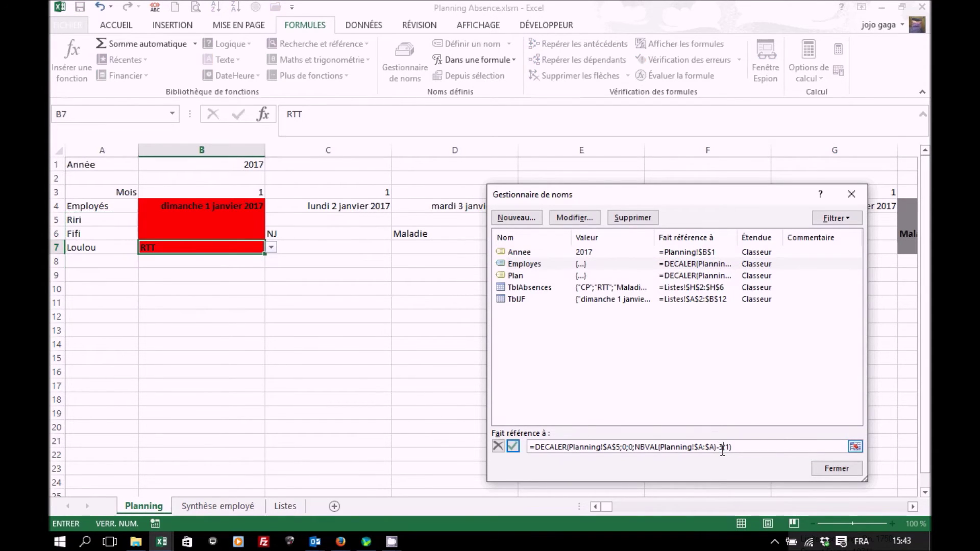
pyautogui.click(514, 446)
# Redefine the name Plan as =DECALER(Planning!$B$5;0;0;NBVAL(Planning!$A:$A)-3;366), check the range it covers and close the name manager.
pyautogui.click(527, 276)
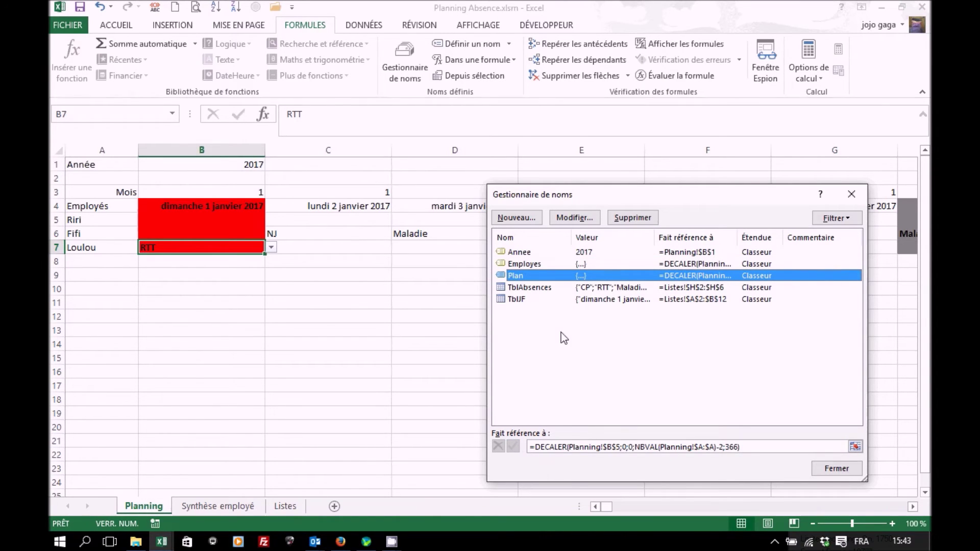
pyautogui.moveTo(719, 448); pyautogui.dragTo(723, 448)
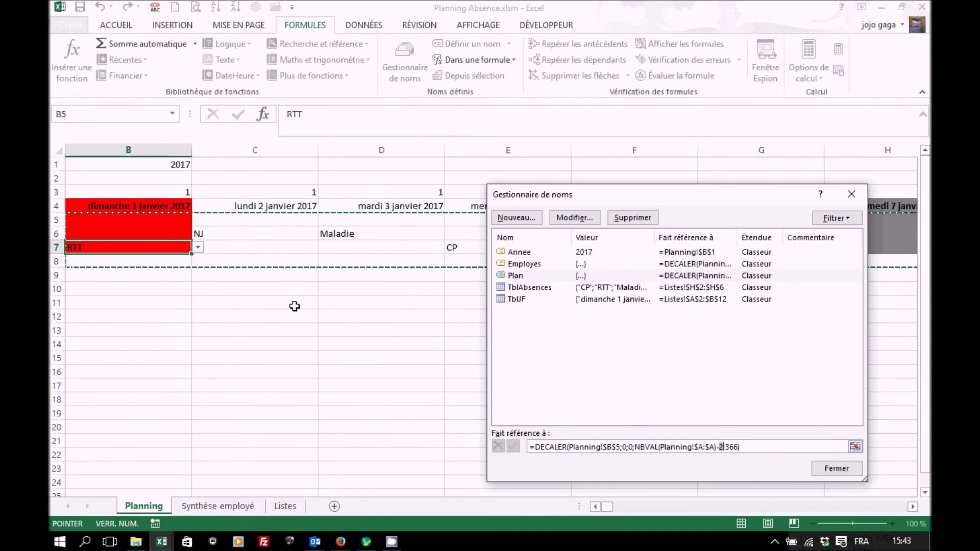
pyautogui.write('3')
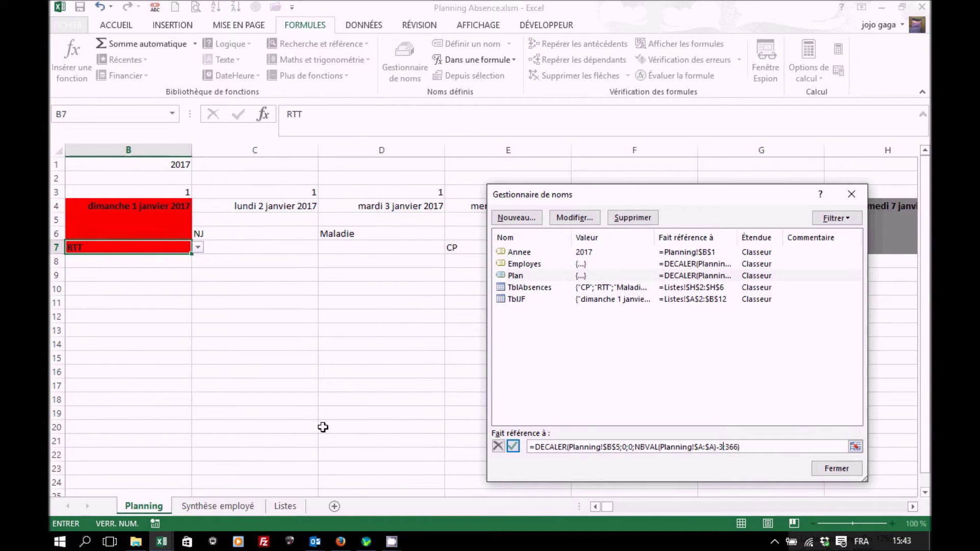
pyautogui.click(513, 447)
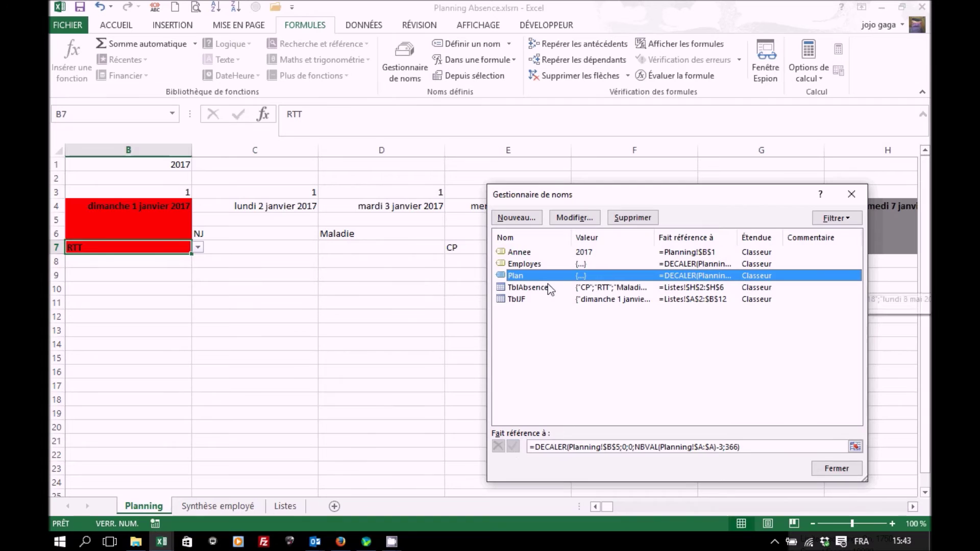
pyautogui.click(703, 447)
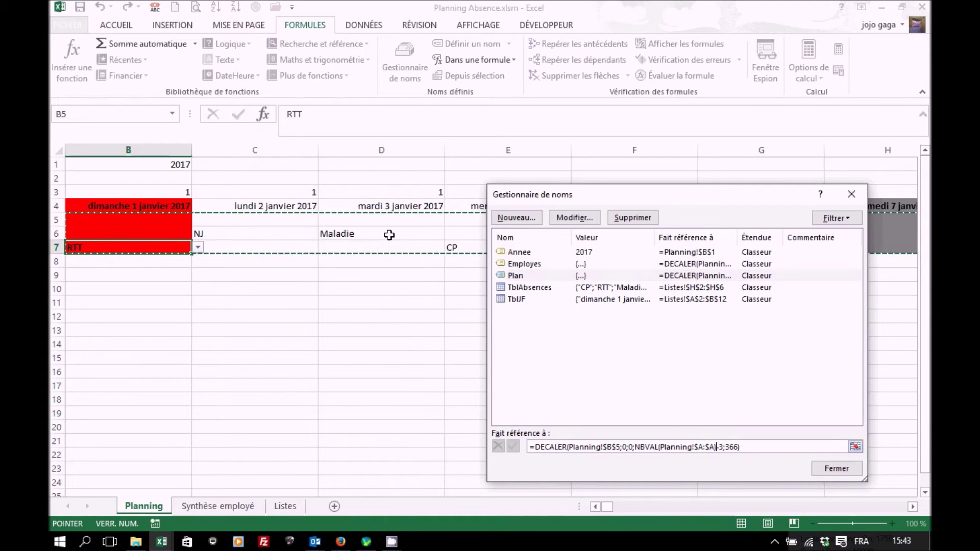
pyautogui.click(829, 468)
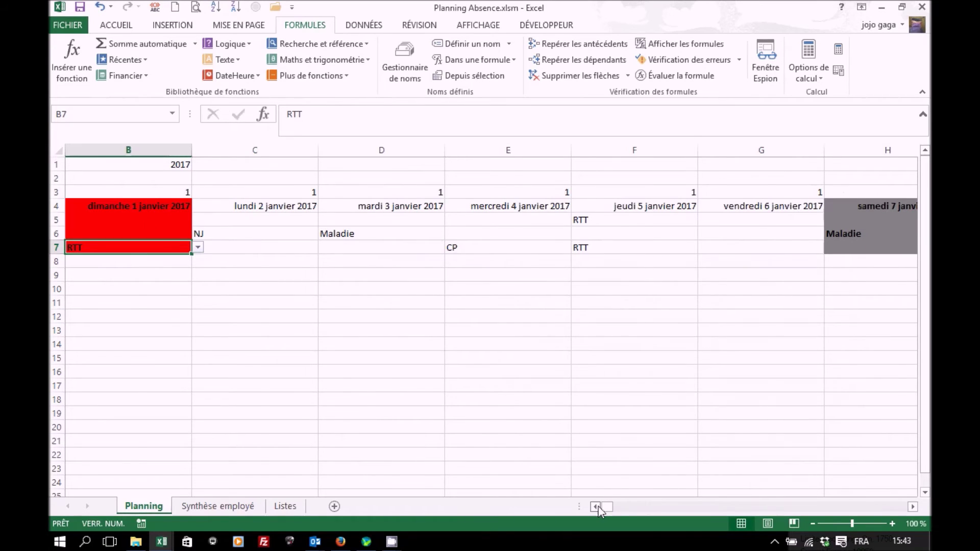
pyautogui.click(595, 506)
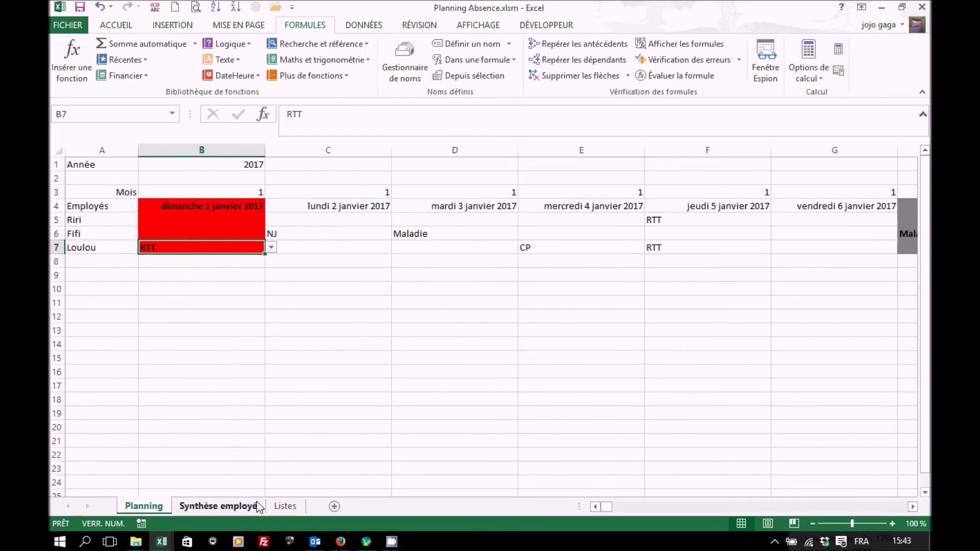
# Check the entries of the employee drop-down list in B1 of the Synthèse employé sheet.
pyautogui.click(244, 506)
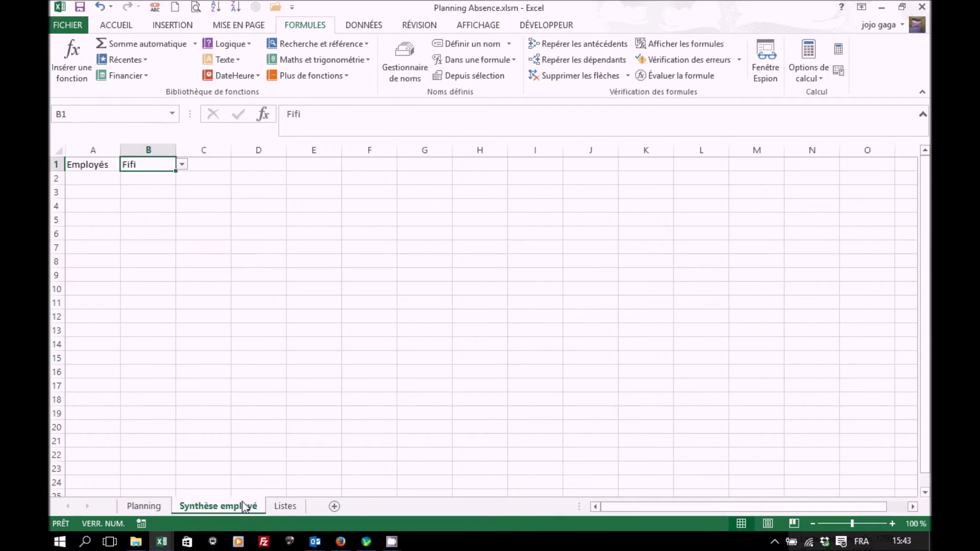
pyautogui.click(182, 165)
pyautogui.click(153, 192)
# Copy the Motifs list with its header (H1:H6) from the Listes sheet and paste it as values at A4 of Synthèse employé.
pyautogui.click(286, 506)
pyautogui.moveTo(628, 178); pyautogui.dragTo(632, 220)
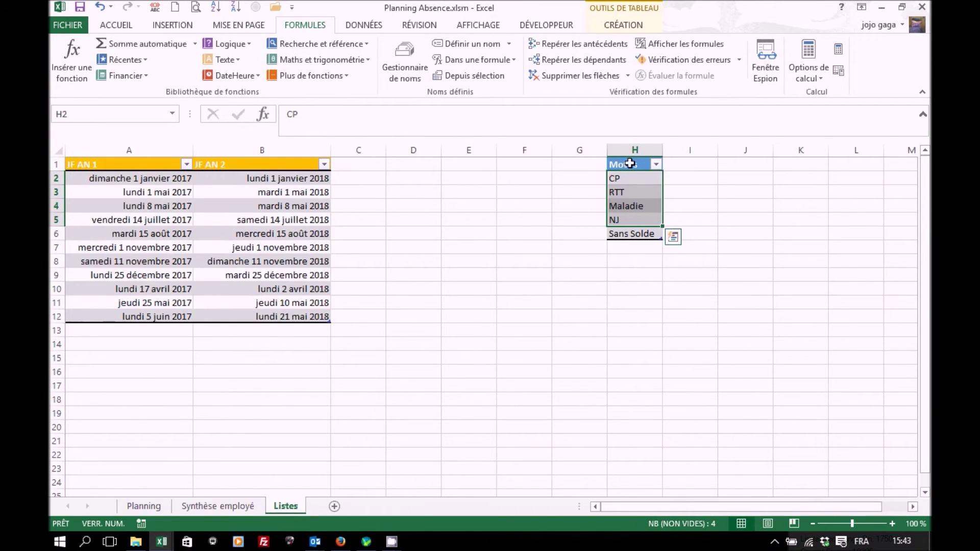
pyautogui.moveTo(628, 164); pyautogui.dragTo(626, 229)
pyautogui.hotkey('ctrl', 'c')
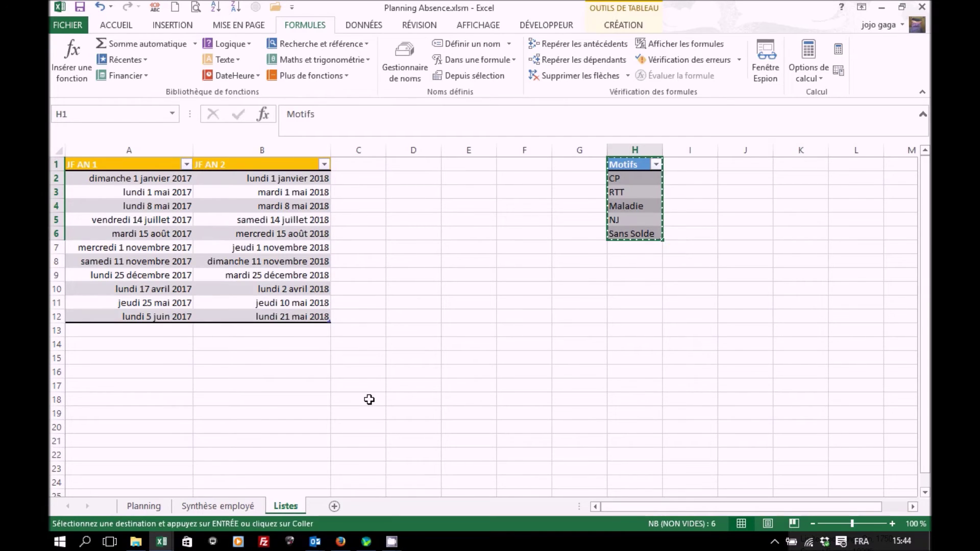
pyautogui.click(218, 506)
pyautogui.click(102, 206)
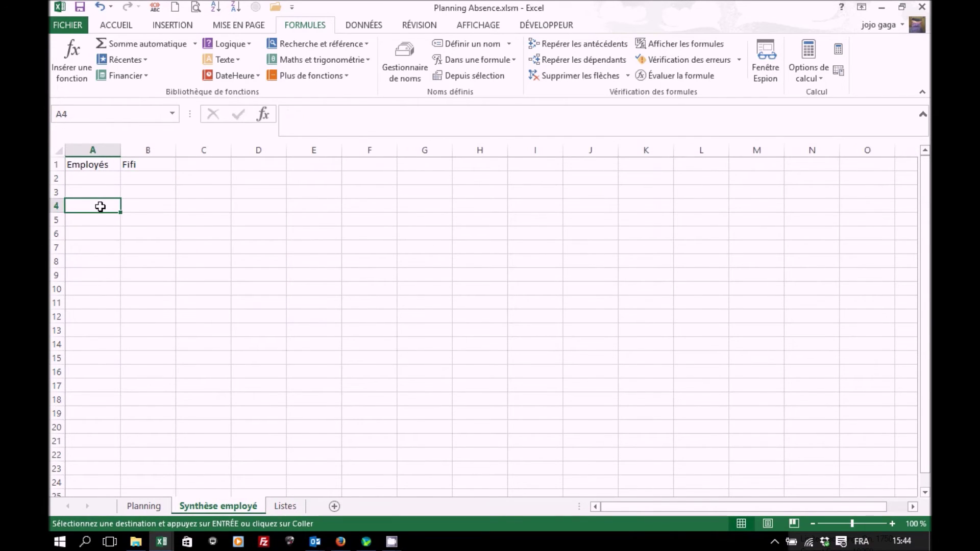
pyautogui.hotkey('ctrl', 'v')
pyautogui.click(149, 291)
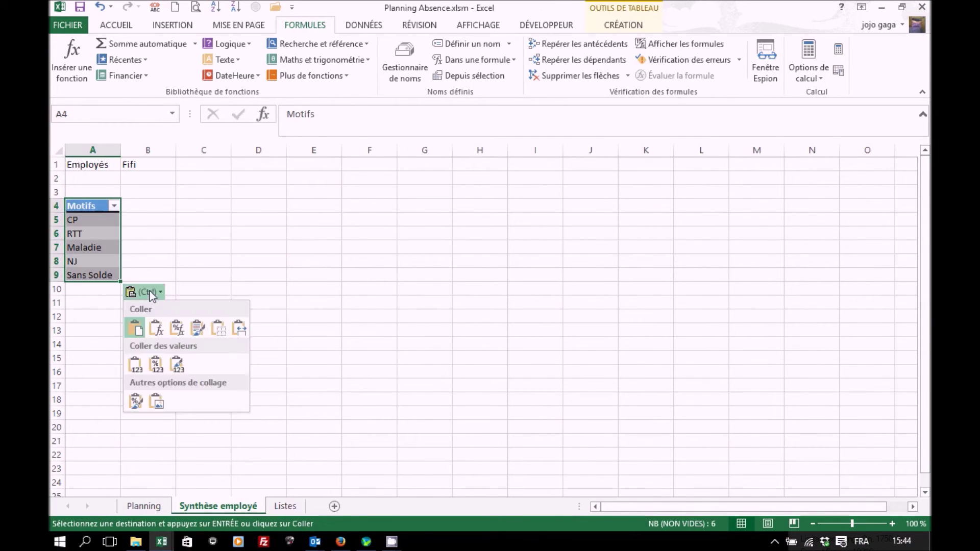
pyautogui.click(136, 361)
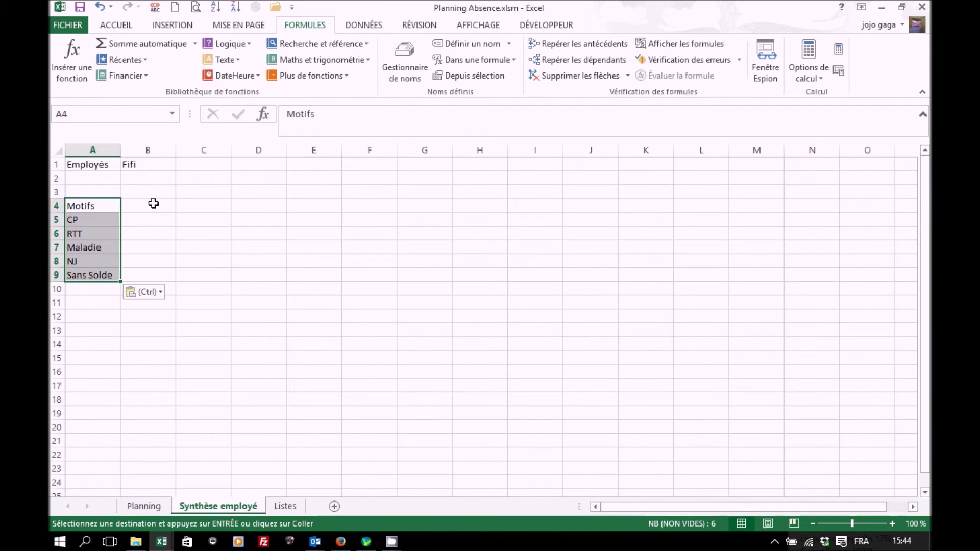
# Enter Janvier in B4 of Synthèse employé and fill the month series across to Décembre in M4.
pyautogui.click(141, 511)
pyautogui.click(188, 506)
pyautogui.click(155, 205)
pyautogui.write('Janvier')
pyautogui.press('Return')
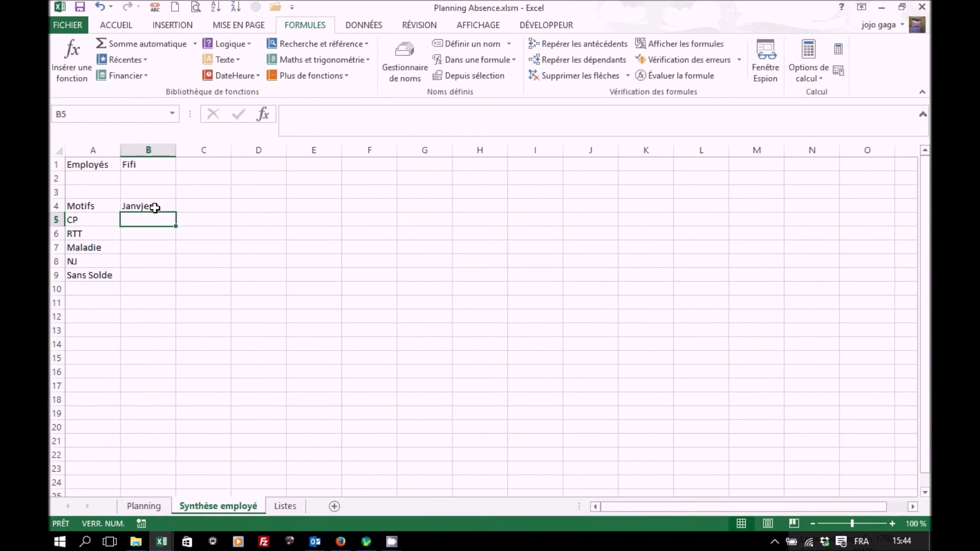
pyautogui.click(167, 205)
pyautogui.moveTo(175, 213); pyautogui.dragTo(781, 215)
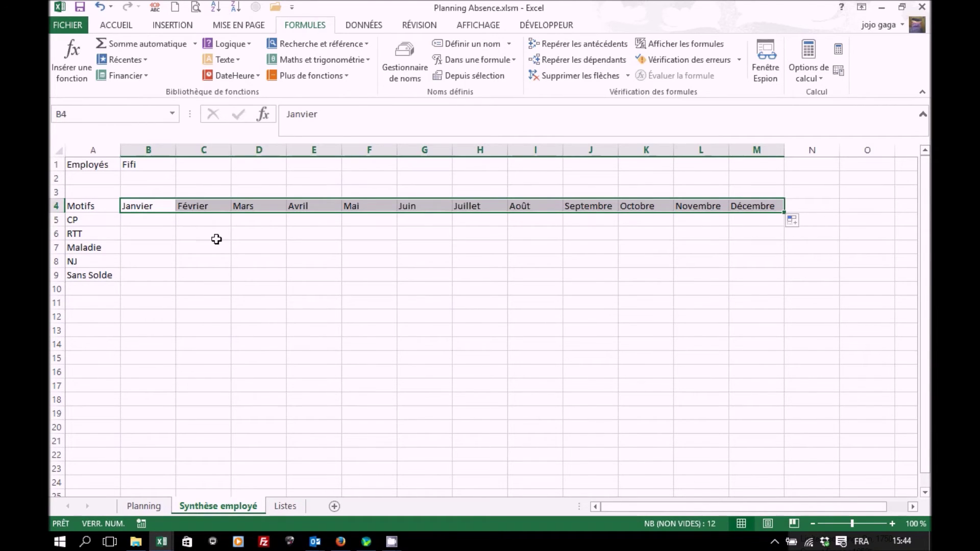
# Insert the SOMMEPROD function from the Math & Trigo category into cell B5.
pyautogui.click(149, 218)
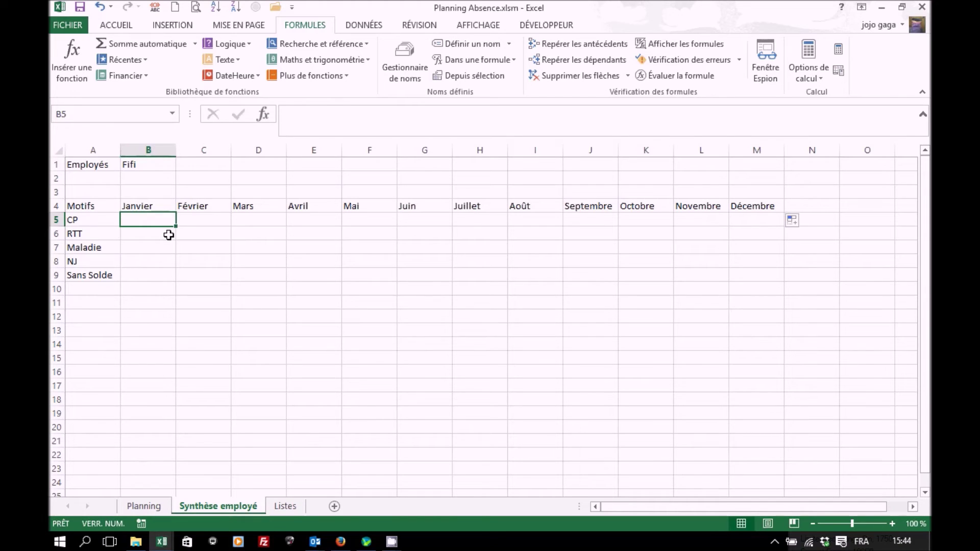
pyautogui.click(264, 114)
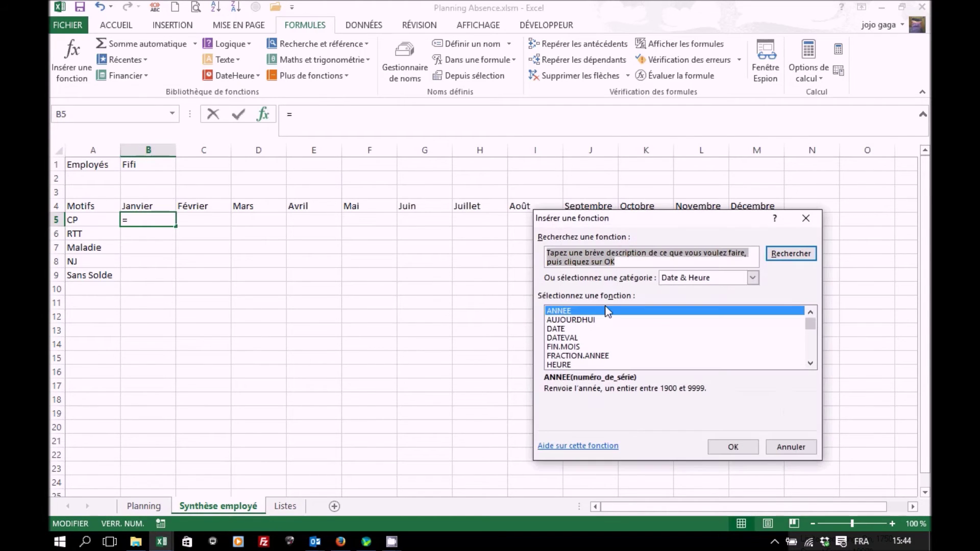
pyautogui.click(751, 280)
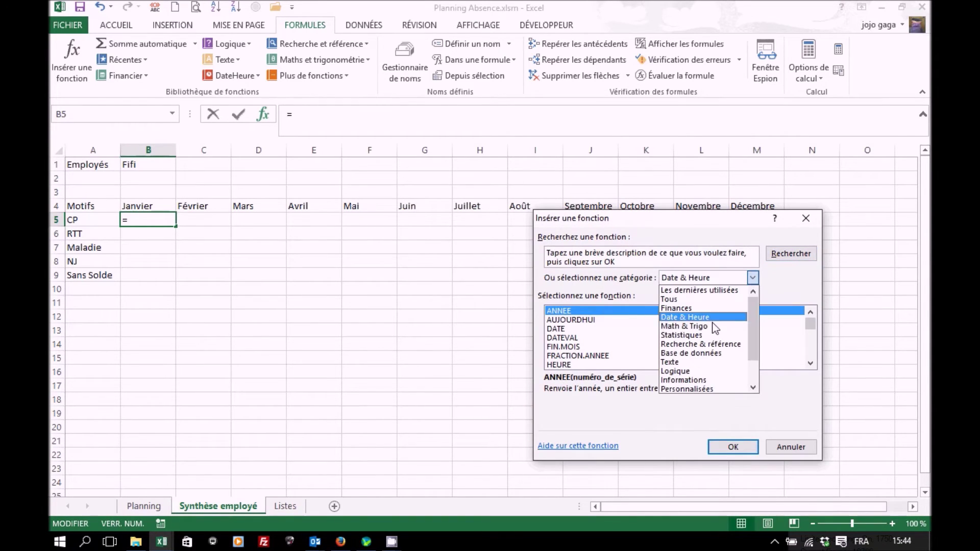
pyautogui.click(714, 324)
pyautogui.moveTo(811, 322); pyautogui.dragTo(810, 351)
pyautogui.click(571, 329)
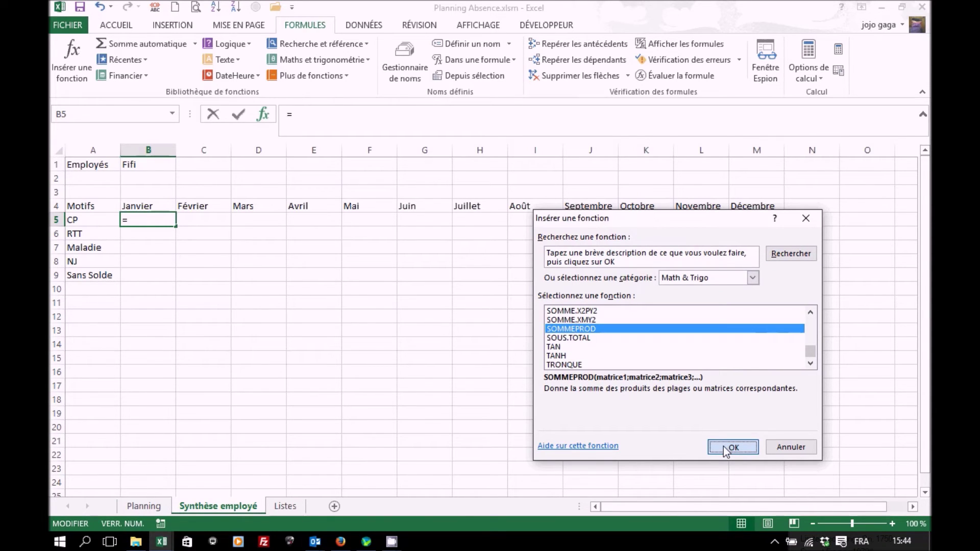
pyautogui.click(733, 447)
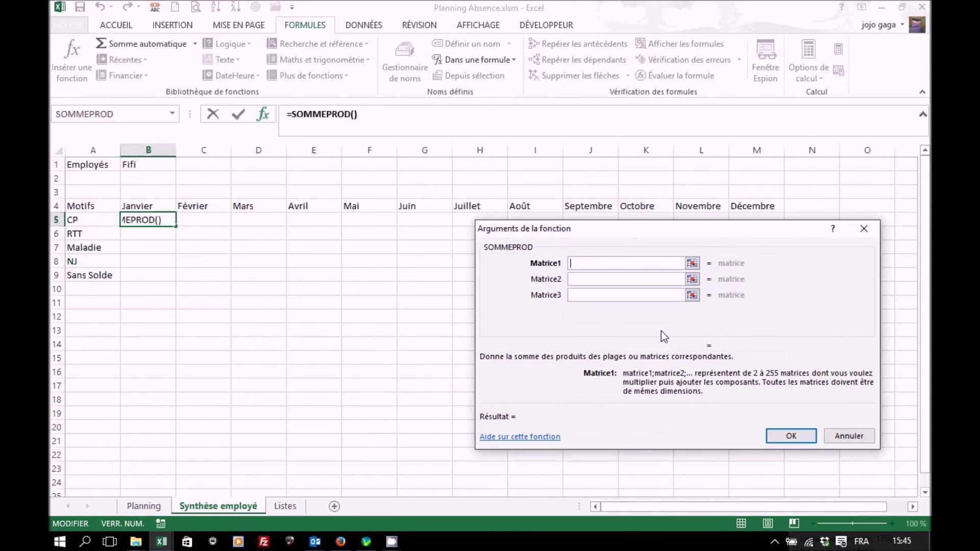
# Begin Matrice1 of the SOMMEPROD formula in B5 with the condition (Plan=$A5)*, using the defined name Plan.
pyautogui.write('(')
pyautogui.click(513, 61)
pyautogui.click(469, 105)
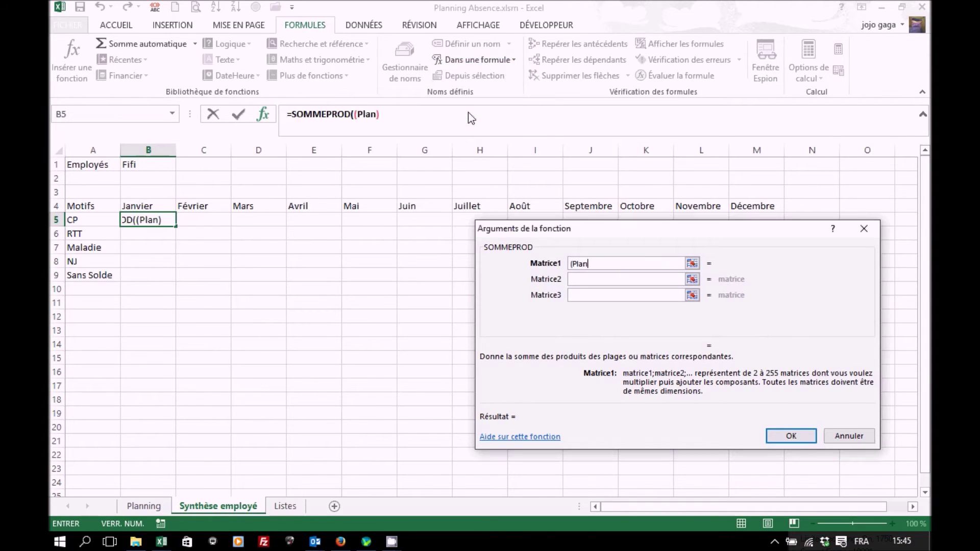
pyautogui.write('=')
pyautogui.click(89, 219)
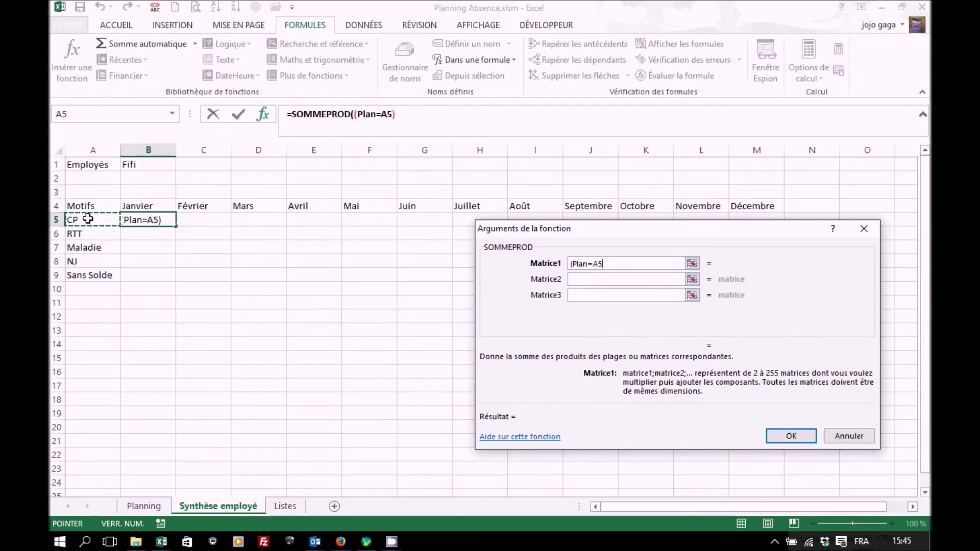
pyautogui.press('F4')
pyautogui.press('F4')
pyautogui.press('F4')
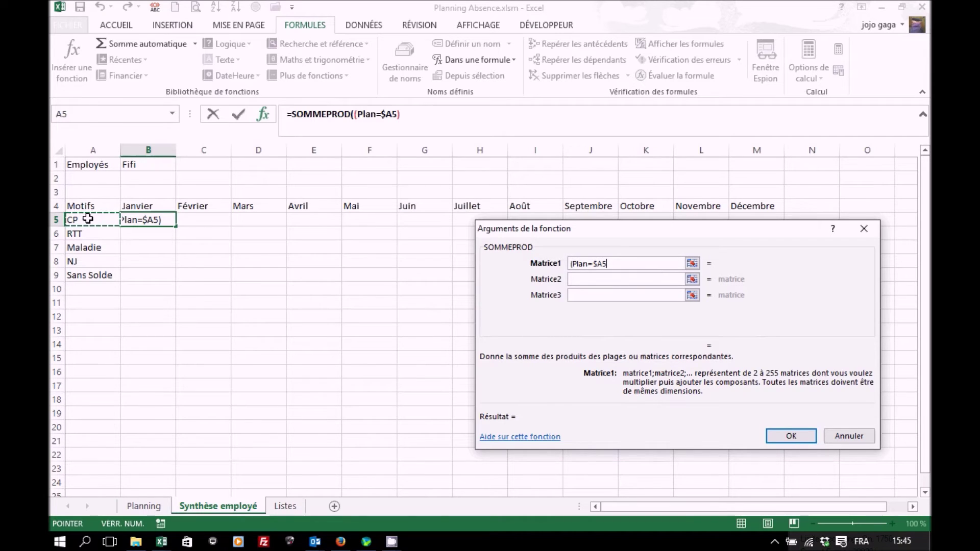
pyautogui.write(')*')
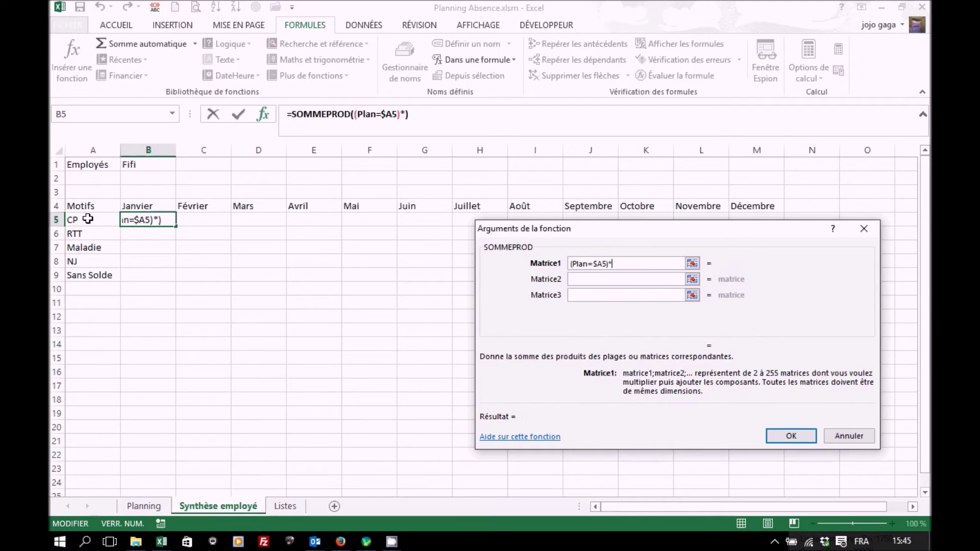
# Add the employee condition (Employes=$B$1)* to Matrice1, using the defined name Employes.
pyautogui.write('(')
pyautogui.click(475, 59)
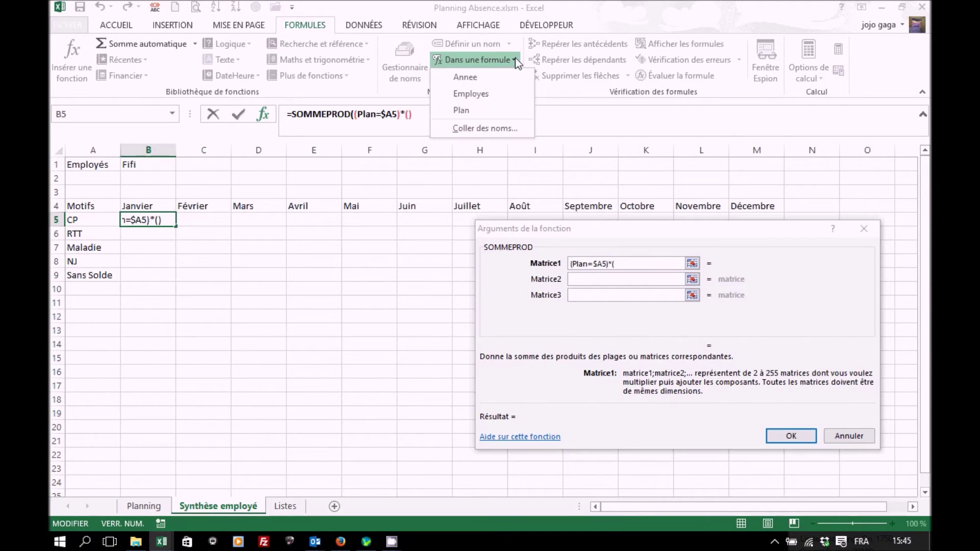
pyautogui.click(481, 97)
pyautogui.write('=')
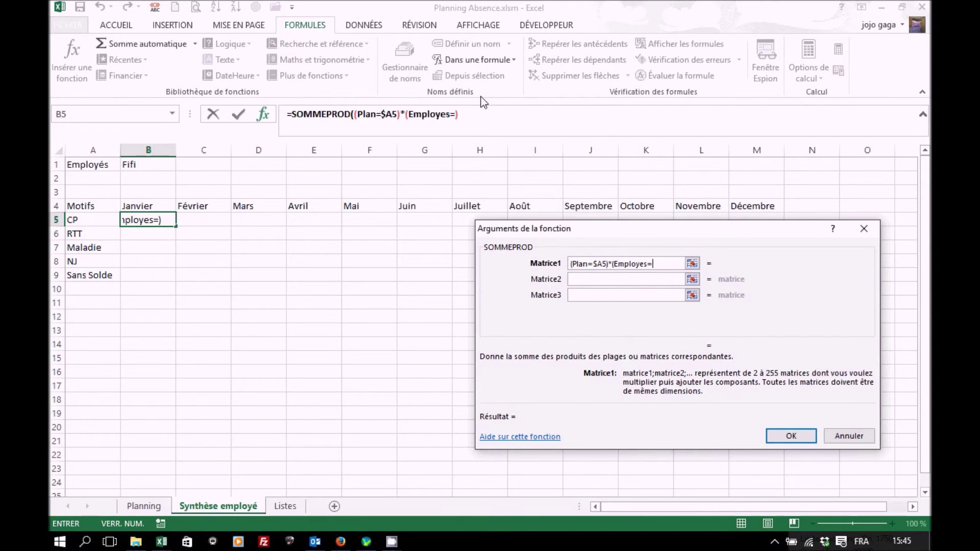
pyautogui.click(138, 165)
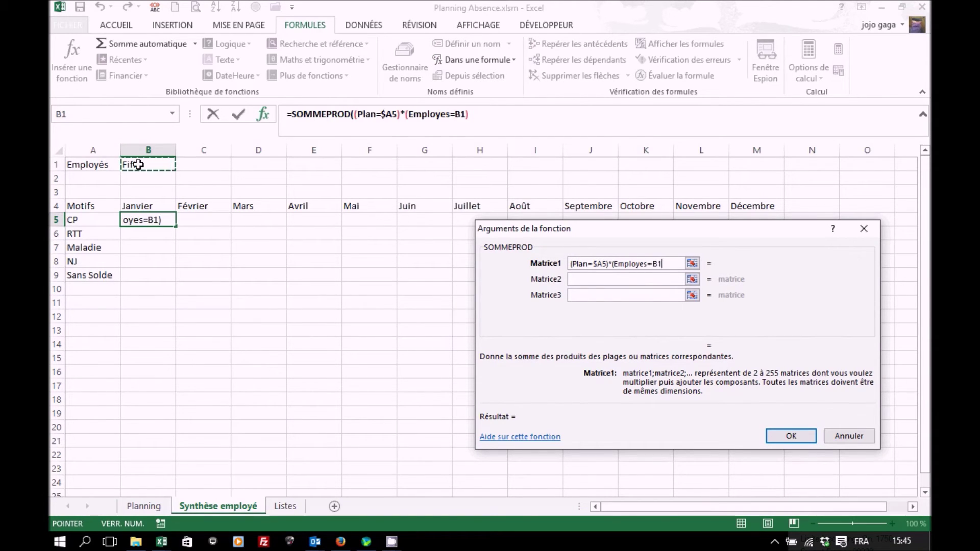
pyautogui.press('F4')
pyautogui.write(')')
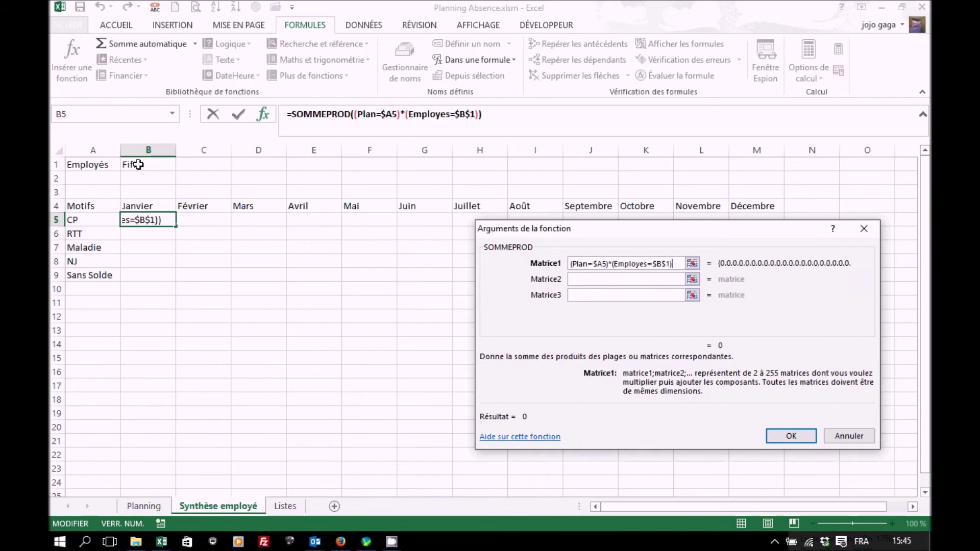
pyautogui.write('*')
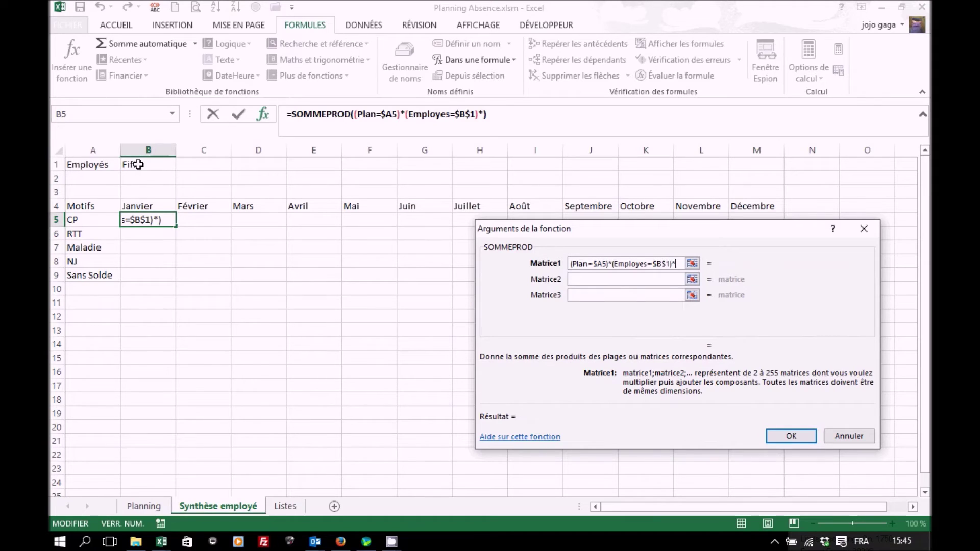
# Add a third parenthesised condition to Matrice1 that starts with Planning!$B$3:$NC$3=, the month row of the Planning sheet.
pyautogui.write('()')
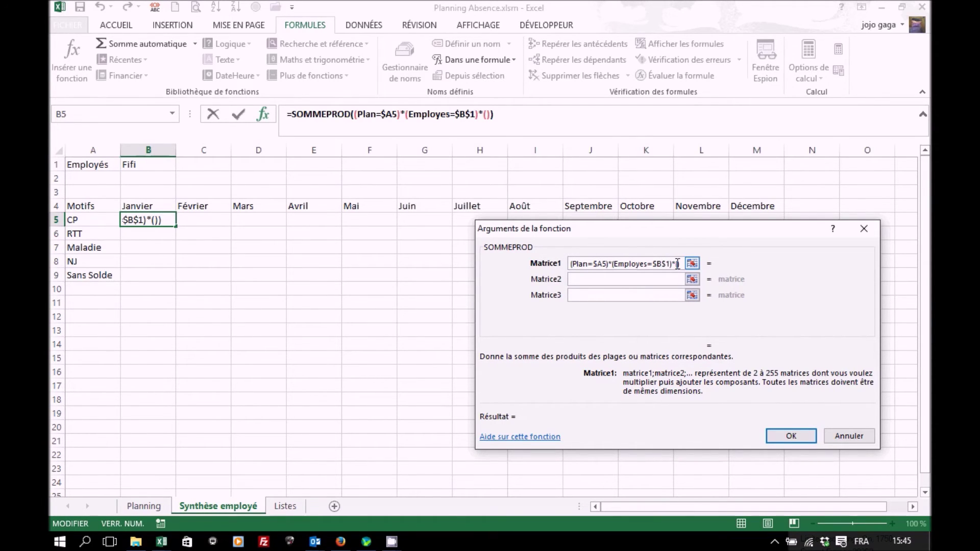
pyautogui.click(671, 291)
pyautogui.click(144, 506)
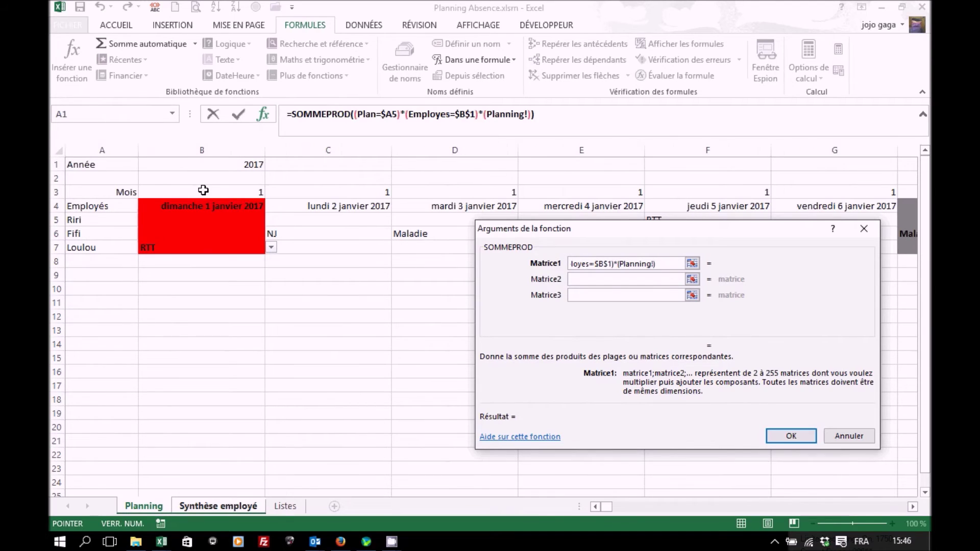
pyautogui.click(203, 191)
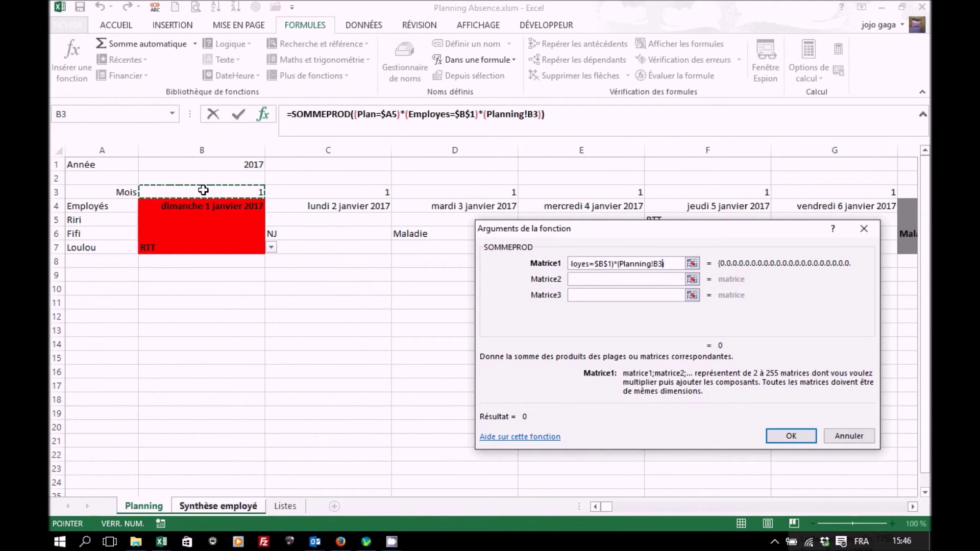
pyautogui.hotkey('ctrl', 'shift', 'Right')
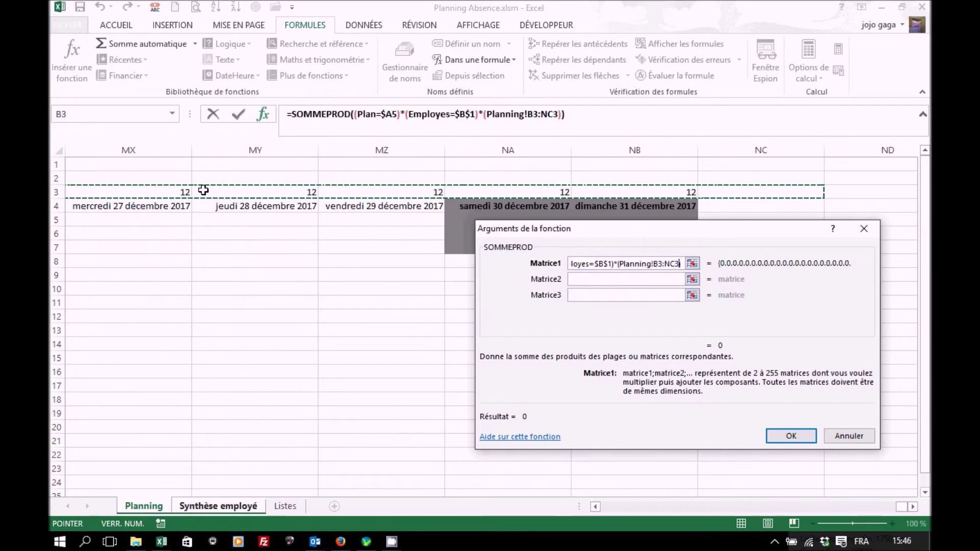
pyautogui.press('F4')
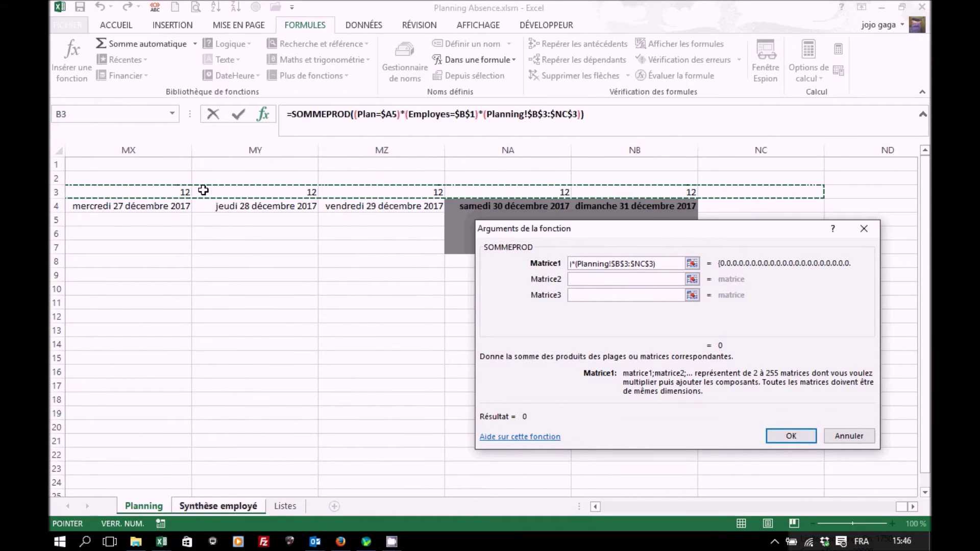
pyautogui.write('=')
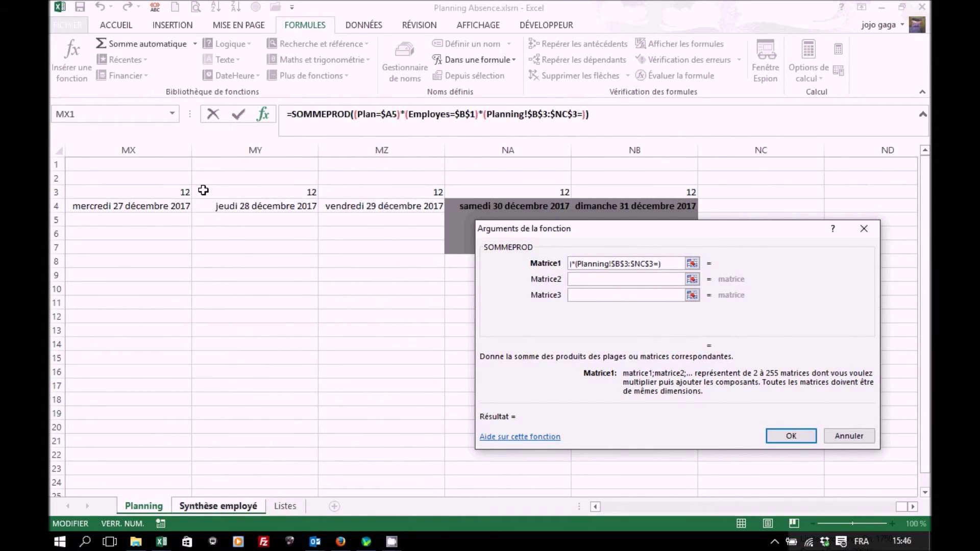
# Nest the EQUIV function from the Recherche & référence category after the equals sign of the month condition.
pyautogui.click(175, 115)
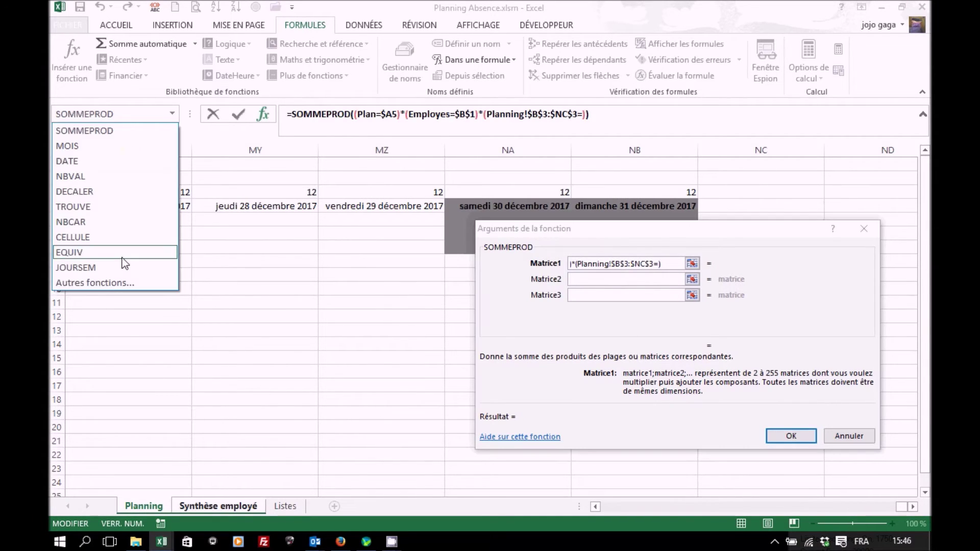
pyautogui.click(123, 284)
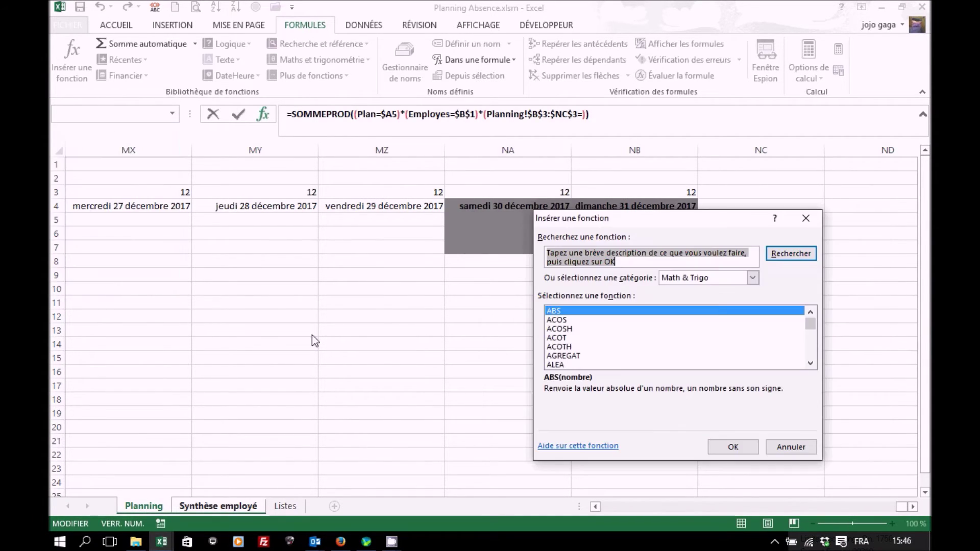
pyautogui.click(734, 280)
pyautogui.click(689, 340)
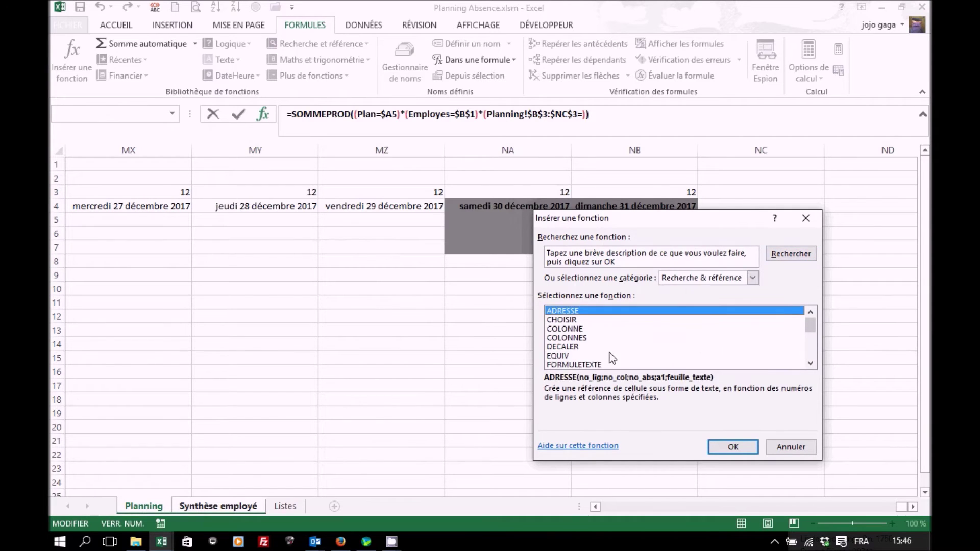
pyautogui.doubleClick(565, 355)
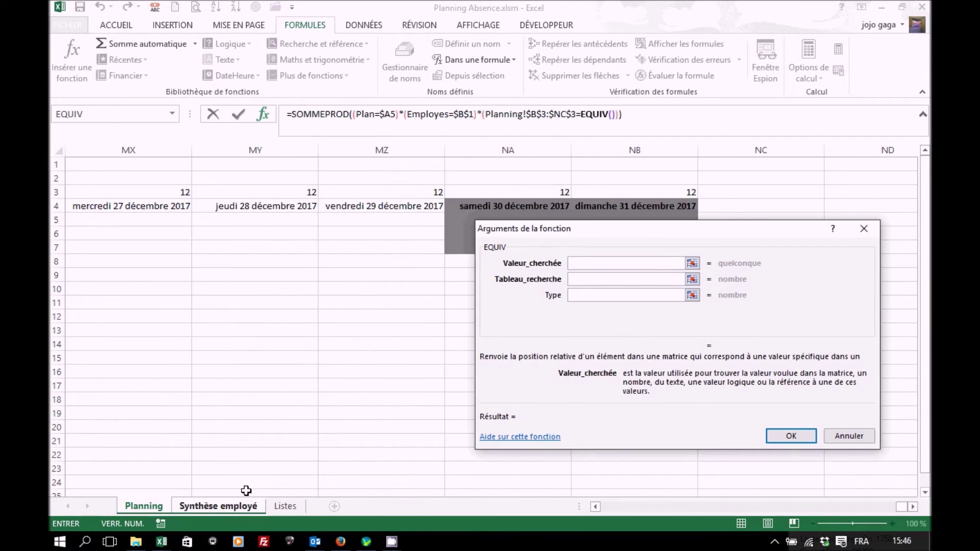
# Set EQUIV's Valeur_cherchée to the Janvier header of Synthèse employé, with only the row locked (B$4).
pyautogui.click(230, 504)
pyautogui.click(145, 207)
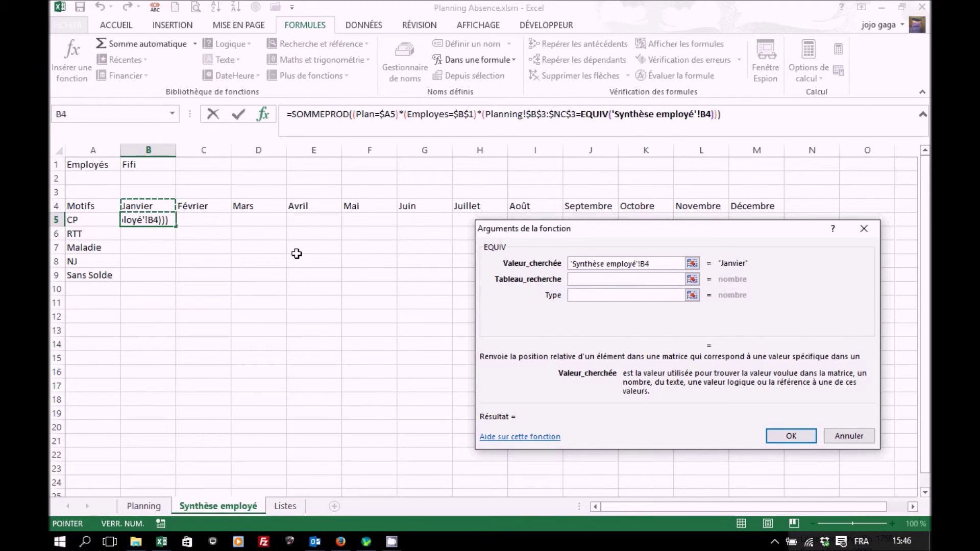
pyautogui.press('F4')
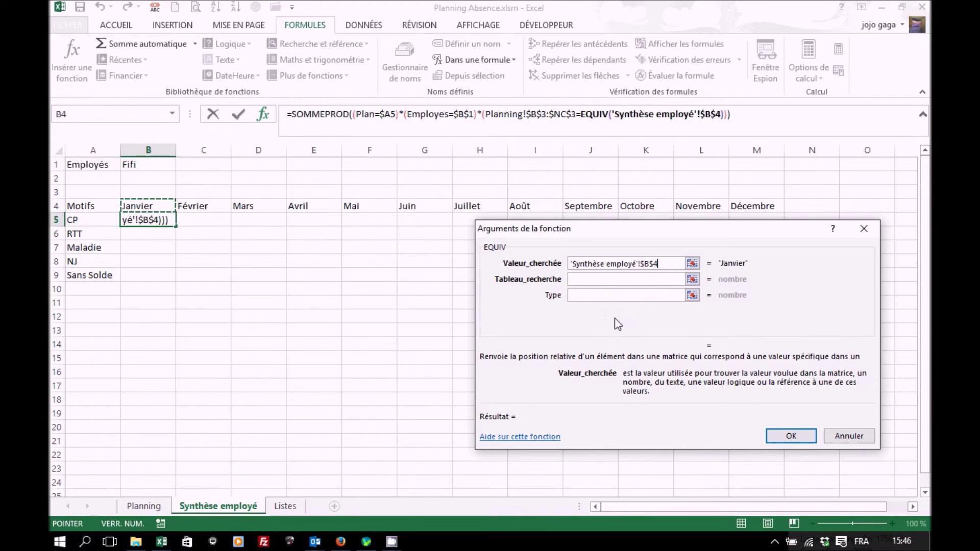
pyautogui.press('F4')
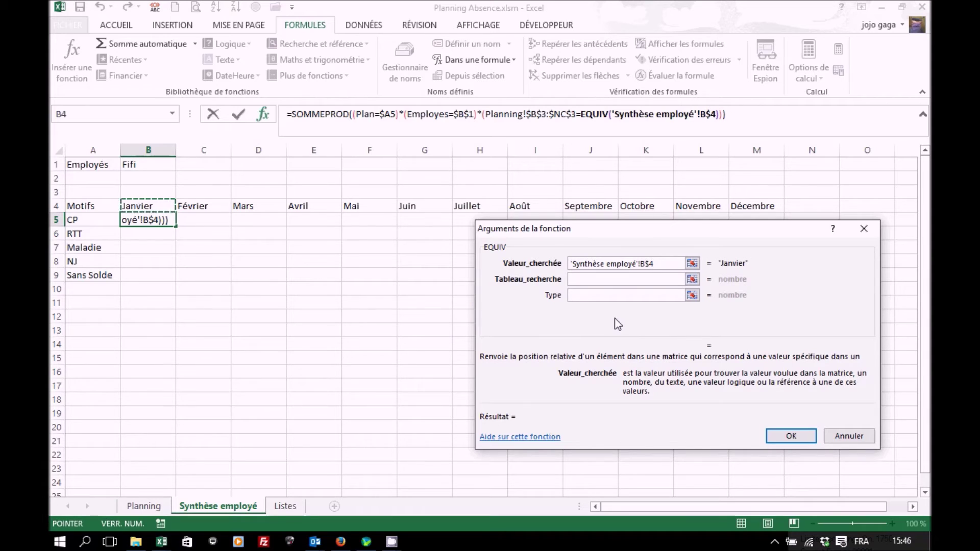
# Set EQUIV's Tableau_recherche to ListeMois.
pyautogui.click(596, 280)
pyautogui.click(504, 58)
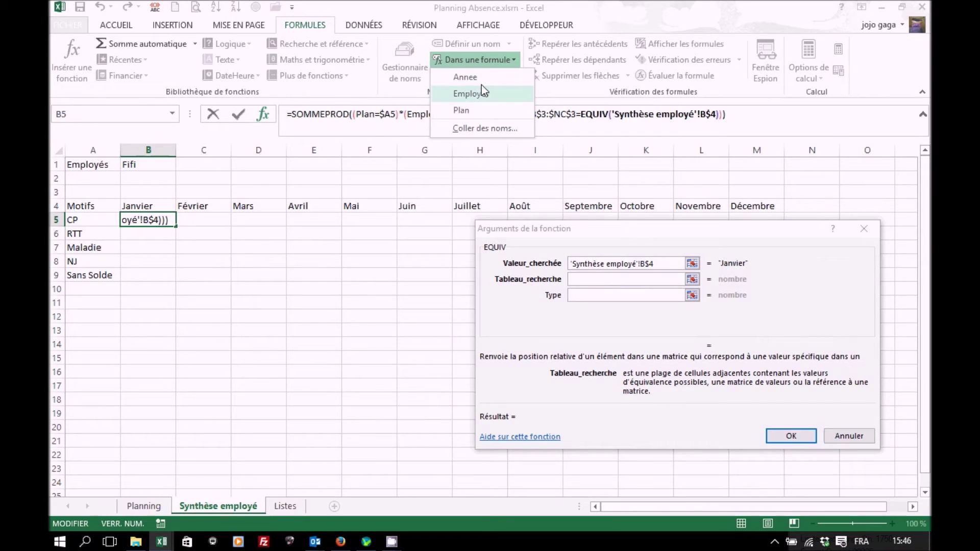
pyautogui.click(513, 57)
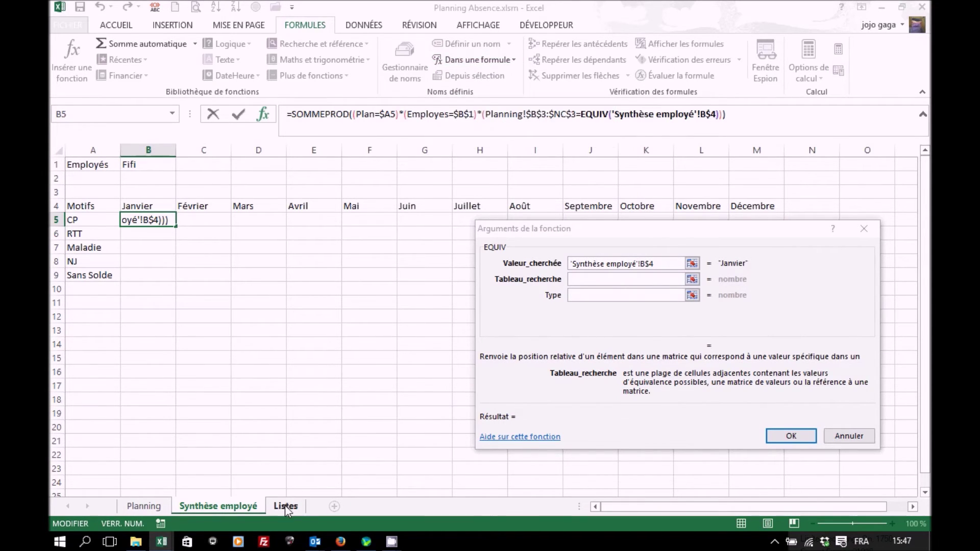
pyautogui.click(665, 266)
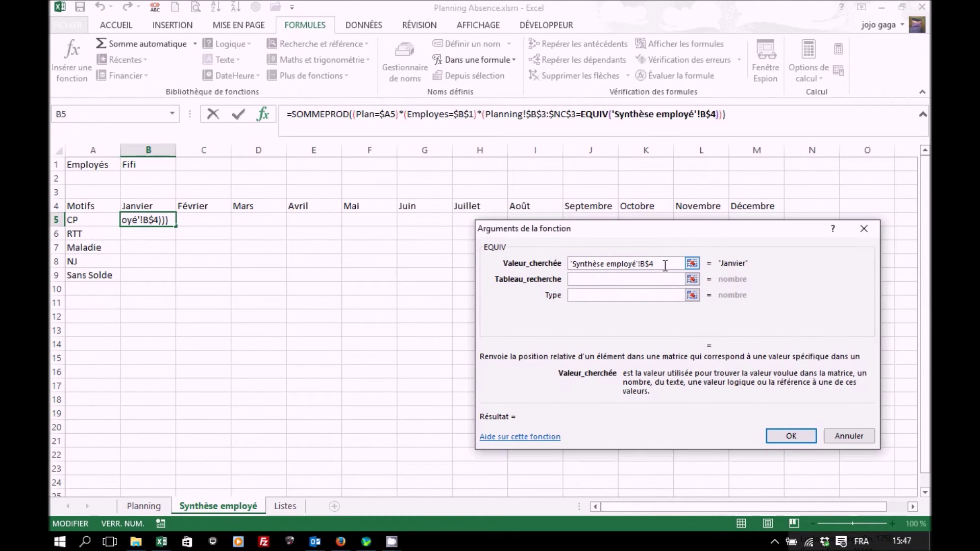
pyautogui.click(604, 279)
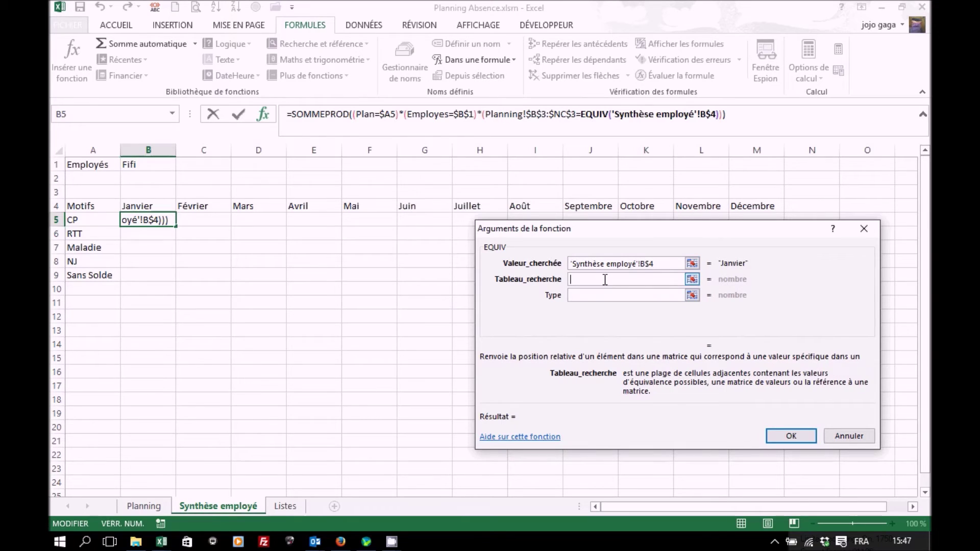
pyautogui.write('ListeMois')
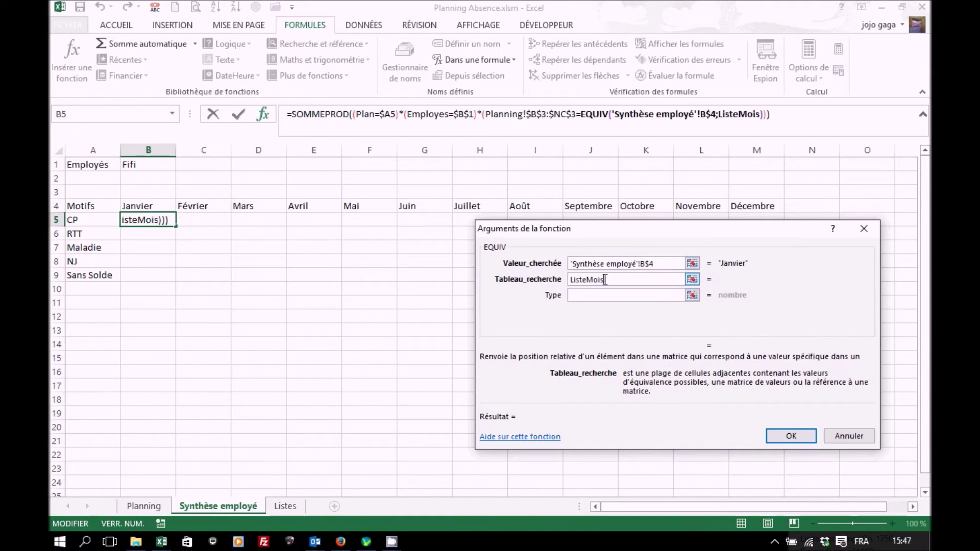
# Set EQUIV's Type to 0, validate the formula and fill it from B5 across and down to M9.
pyautogui.click(600, 294)
pyautogui.write('0')
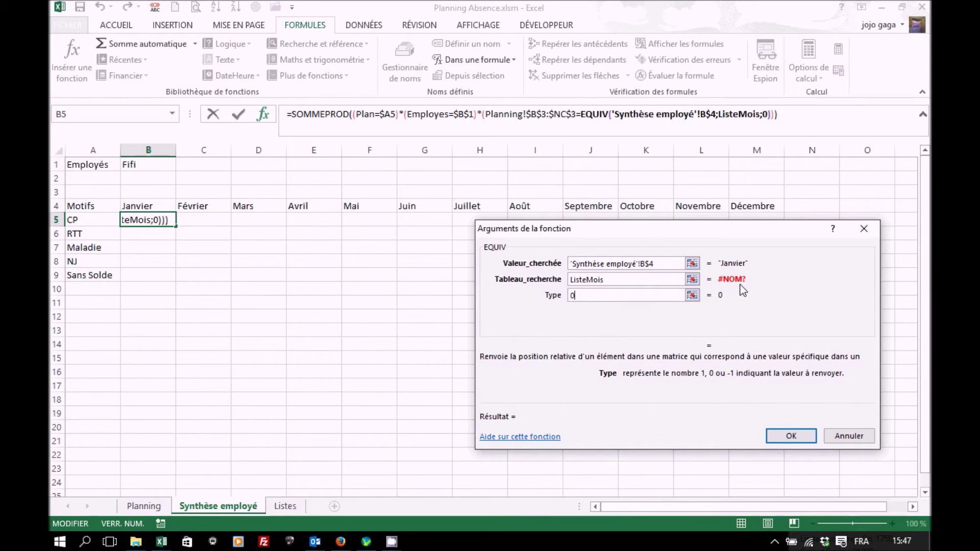
pyautogui.click(786, 436)
pyautogui.moveTo(175, 225); pyautogui.dragTo(780, 286)
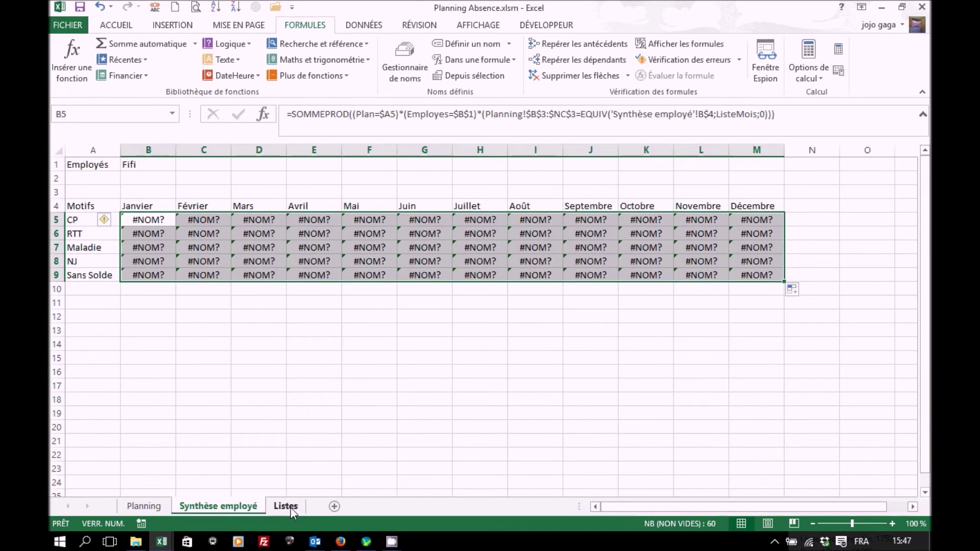
# Enter Janvier in F1 of the Listes sheet and fill the month series down to Décembre in F12.
pyautogui.click(288, 506)
pyautogui.click(532, 164)
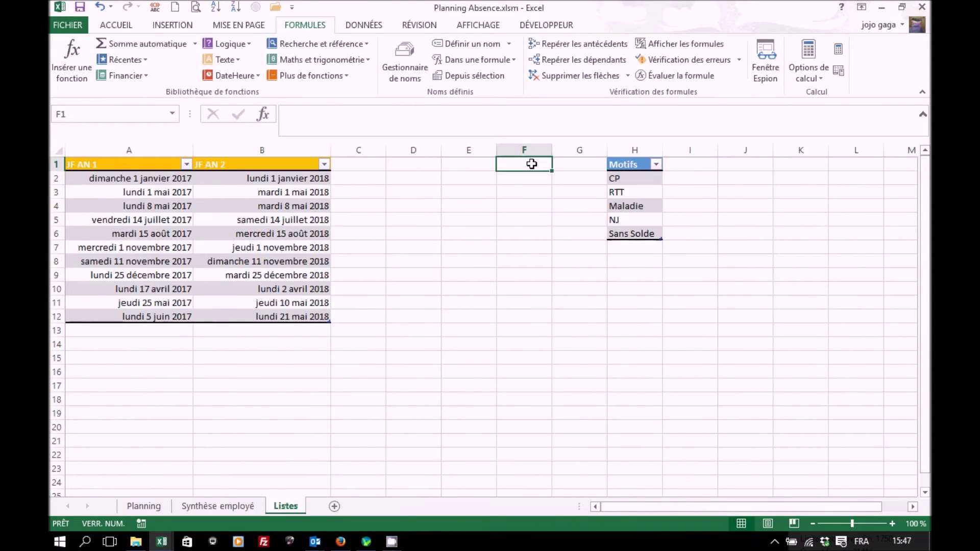
pyautogui.write('Janvier')
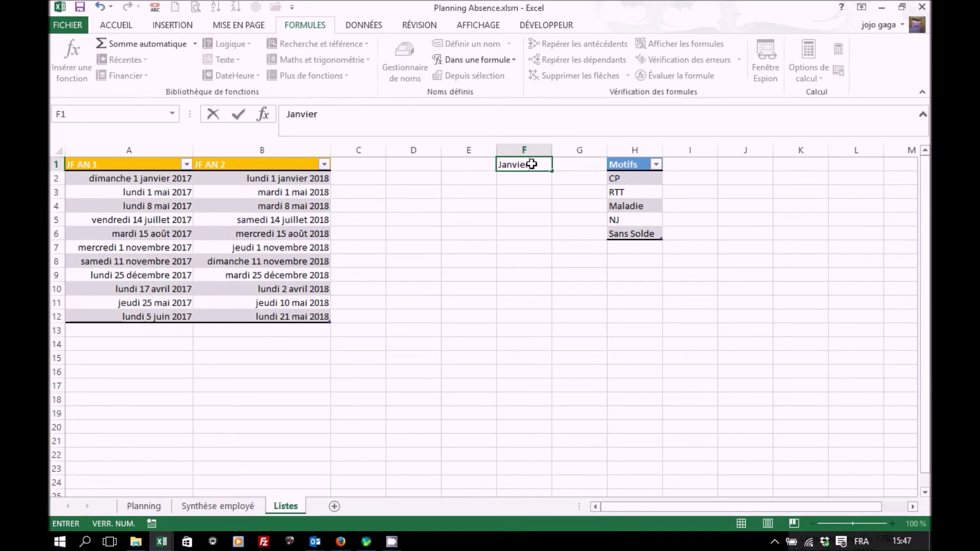
pyautogui.hotkey('ctrl', 'Return')
pyautogui.moveTo(551, 171); pyautogui.dragTo(544, 325)
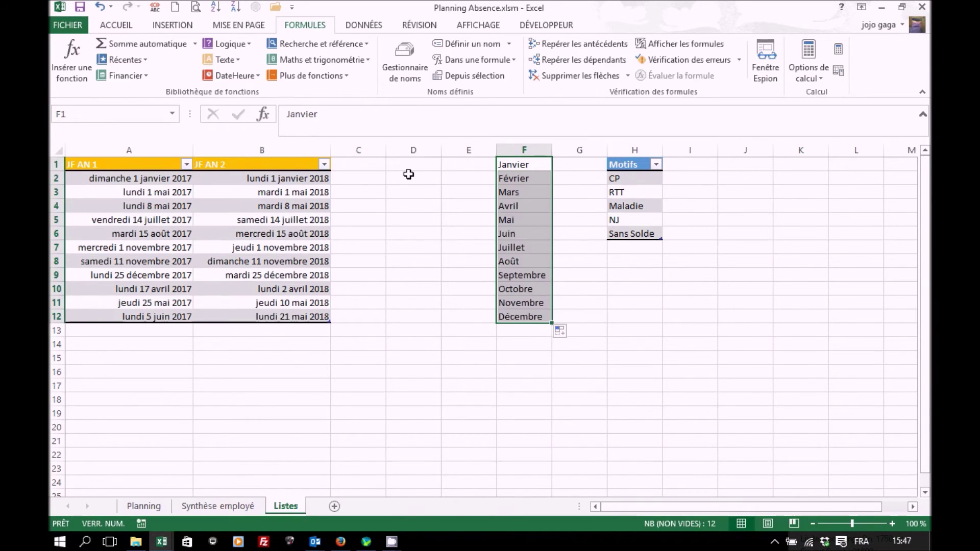
# Name the month range F1:F12 ListeMois.
pyautogui.click(138, 113)
pyautogui.write('ListeMois')
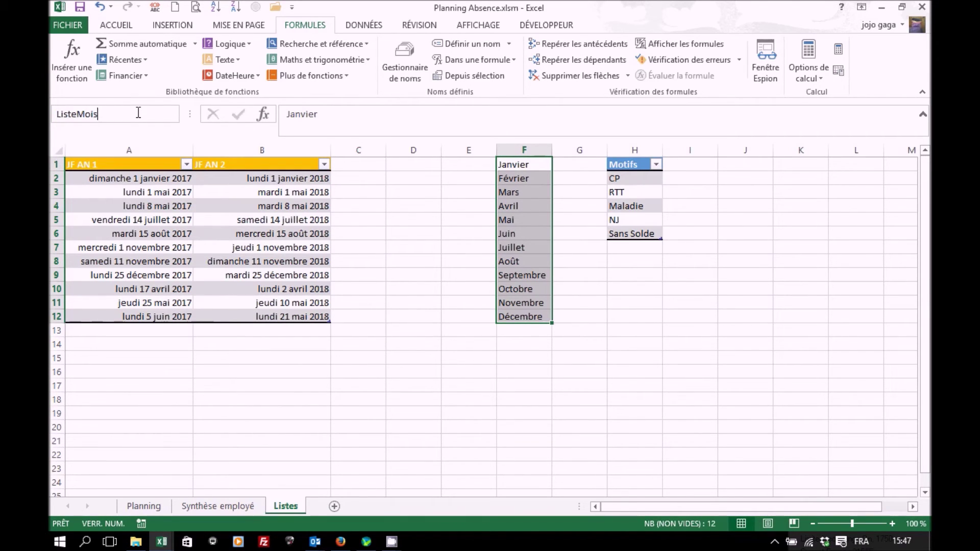
pyautogui.press('Return')
# Enter the label Total in A10 of the Synthèse employé sheet, below Sans Solde.
pyautogui.click(207, 504)
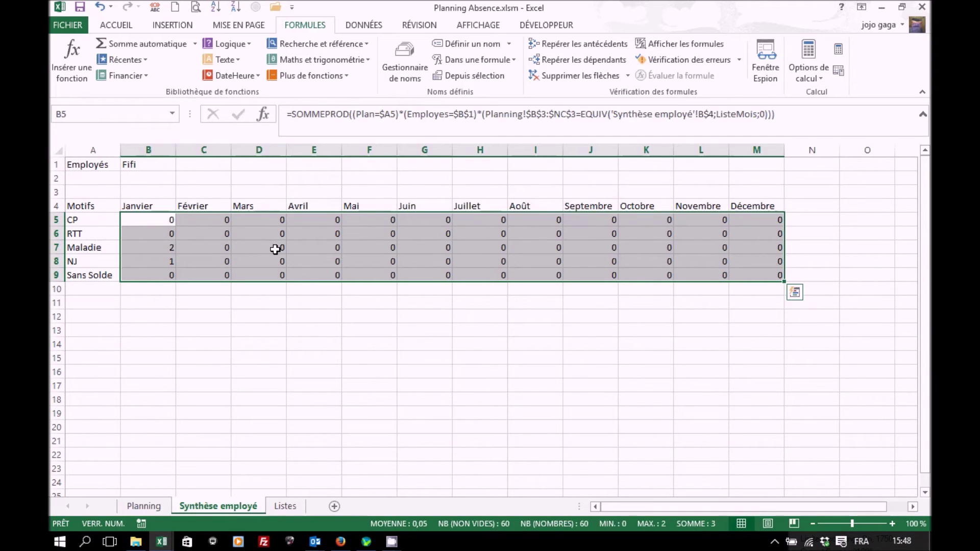
pyautogui.click(97, 287)
pyautogui.write('Total')
pyautogui.press('Return')
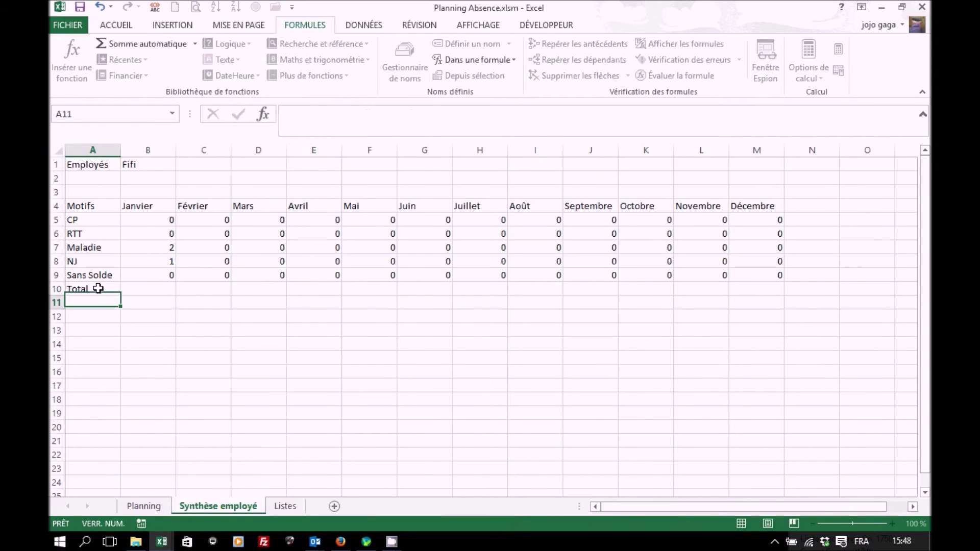
# Move the Total label so N4 also reads Total beside Décembre, and sum B5:N10 into the total row and column.
pyautogui.click(98, 289)
pyautogui.moveTo(98, 294); pyautogui.dragTo(815, 216)
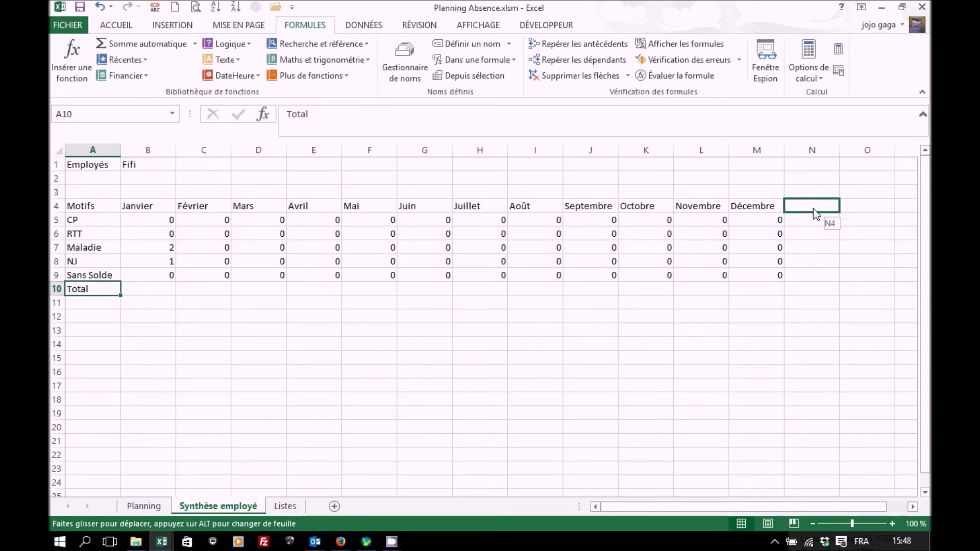
pyautogui.moveTo(813, 208); pyautogui.dragTo(813, 208)
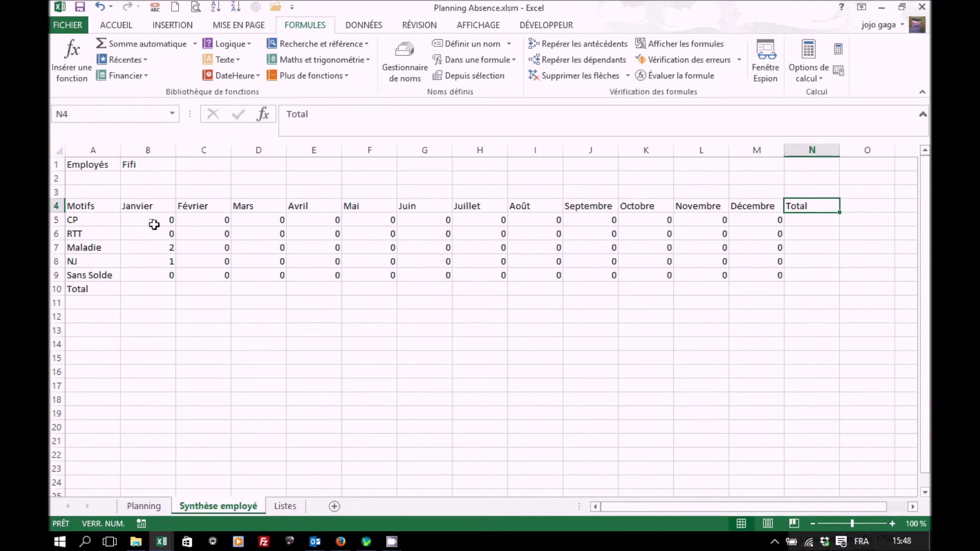
pyautogui.moveTo(151, 223); pyautogui.dragTo(788, 288)
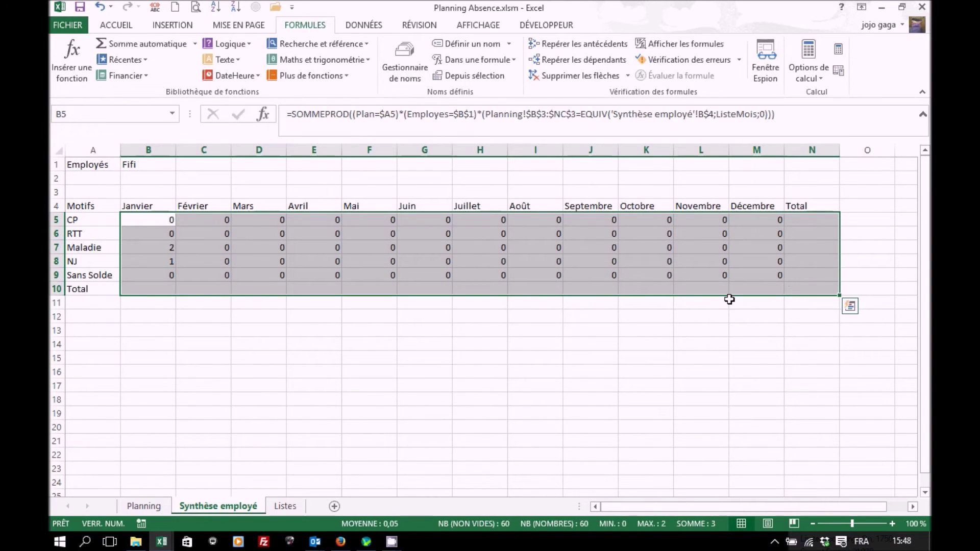
pyautogui.click(134, 44)
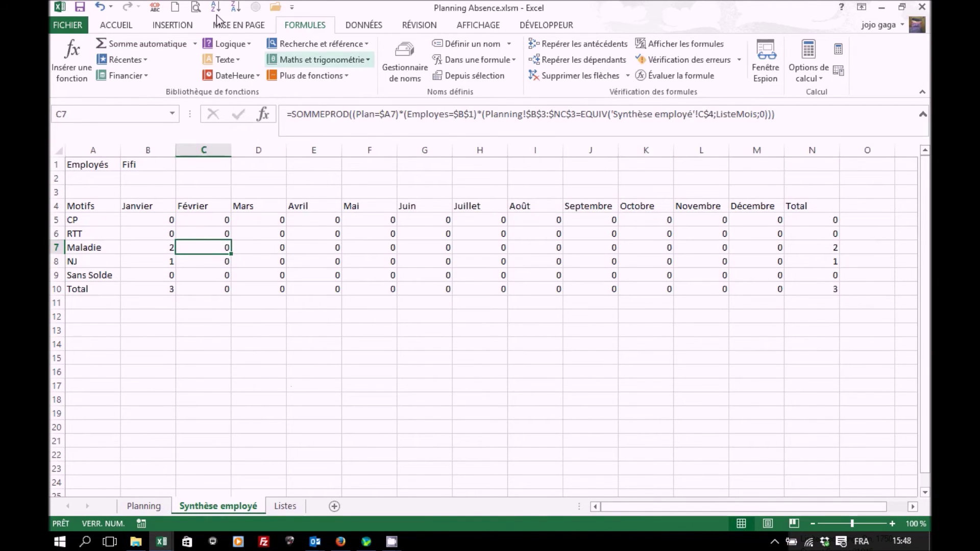
# Insert a 3D column chart from the reasons-by-month range A4:M9, leaving out the totals.
pyautogui.click(173, 25)
pyautogui.moveTo(100, 209); pyautogui.dragTo(765, 278)
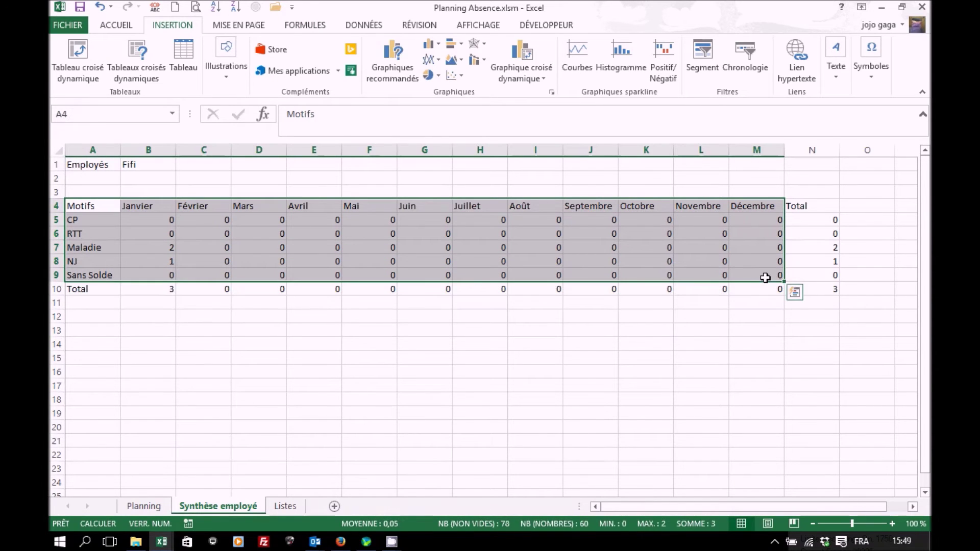
pyautogui.click(438, 46)
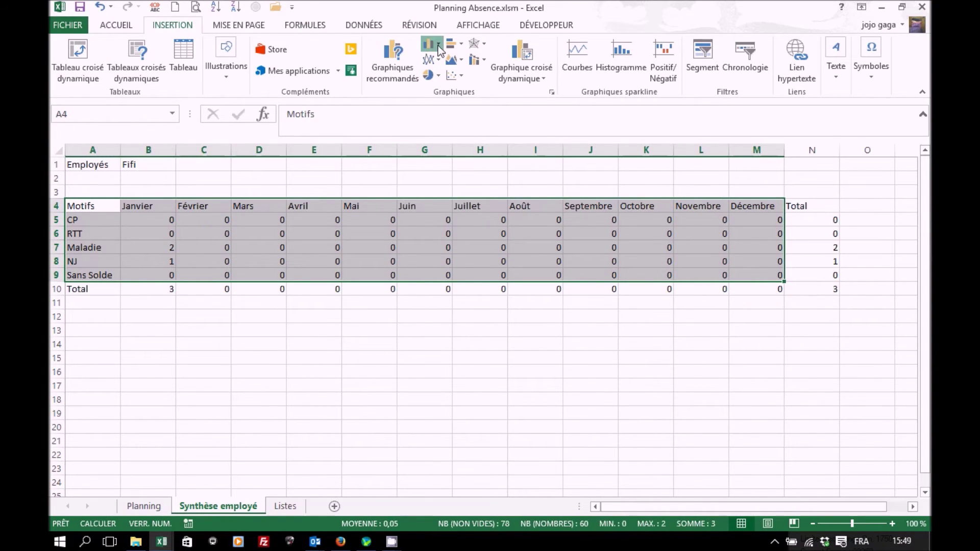
pyautogui.click(525, 134)
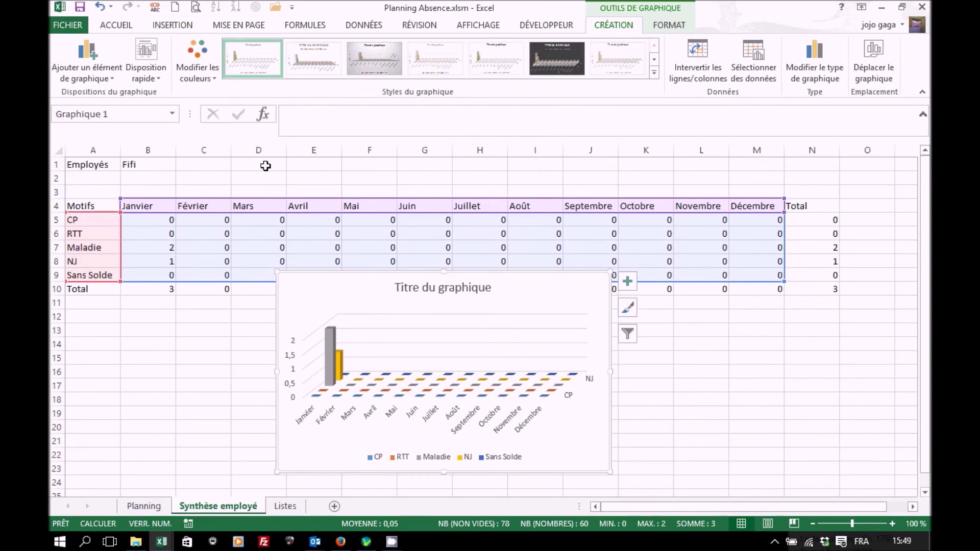
# Link the chart title to the employee cell B1.
pyautogui.click(434, 294)
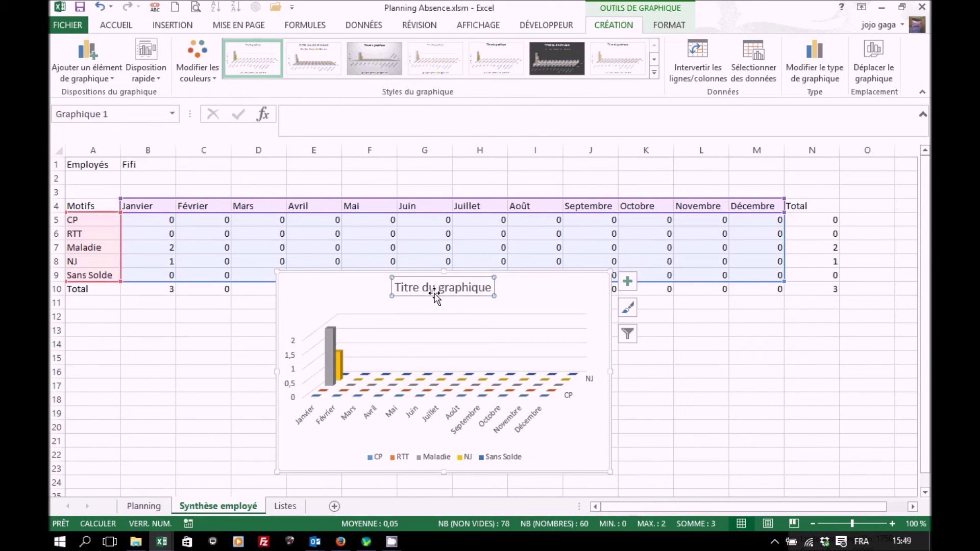
pyautogui.write('=')
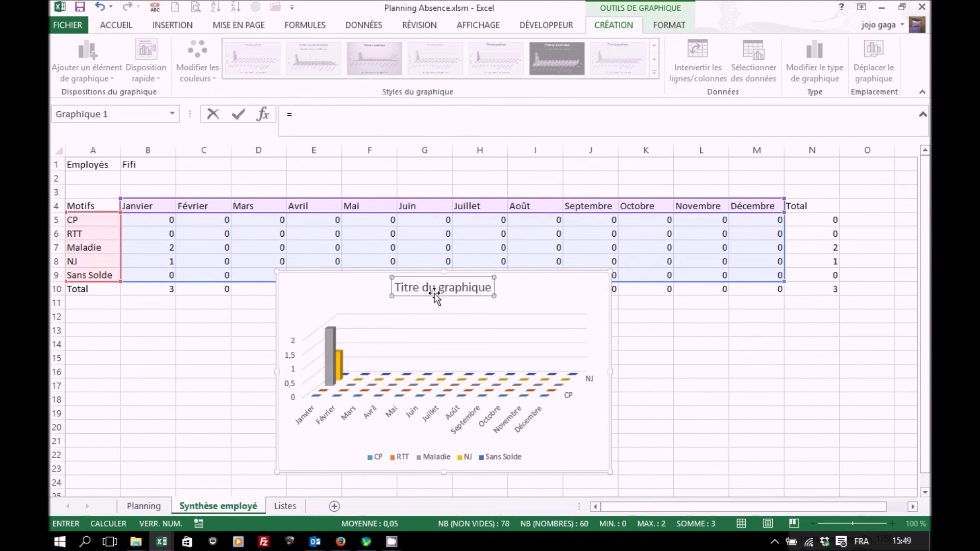
pyautogui.click(134, 166)
pyautogui.press('Return')
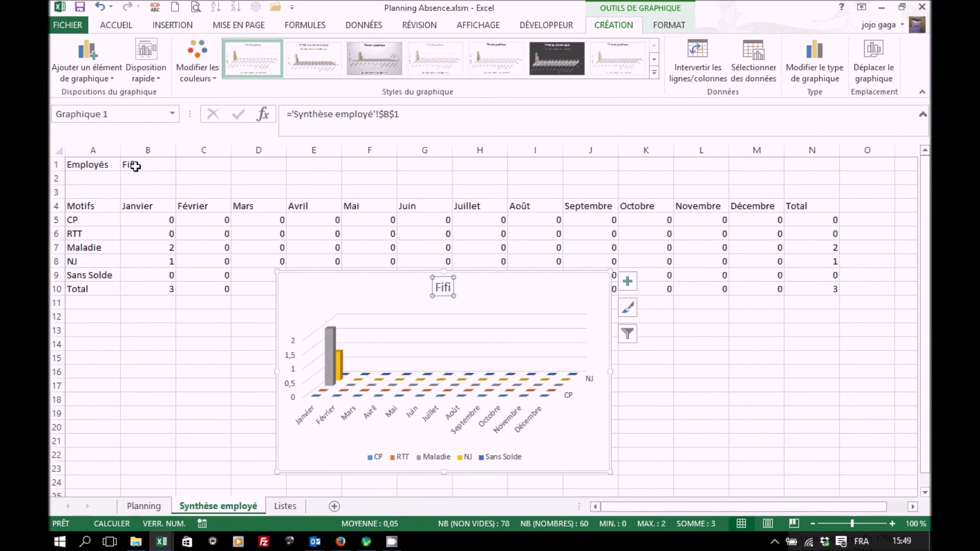
# Enter the title formula ="Synthèse "&B1&" année "&Annee in D1, using the defined name Annee.
pyautogui.click(276, 165)
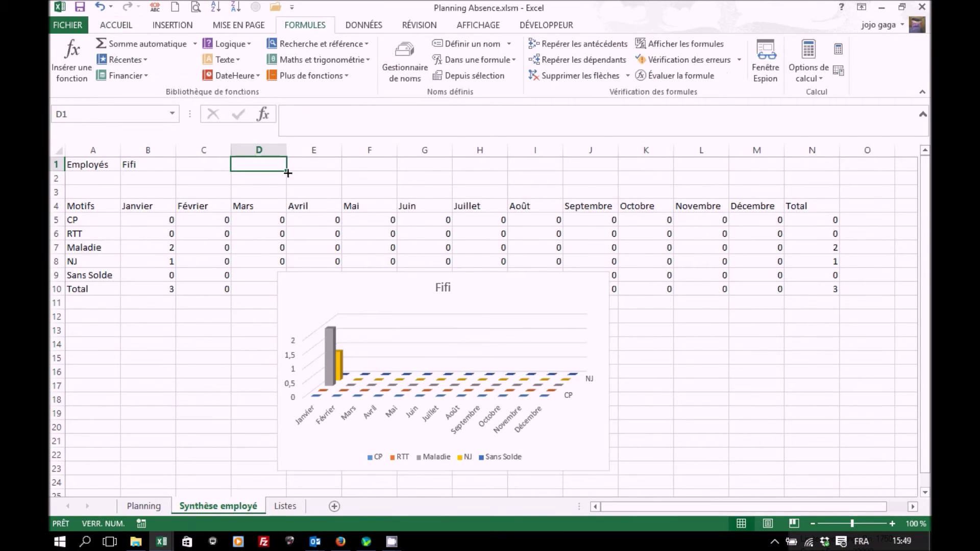
pyautogui.write('="Synthèse')
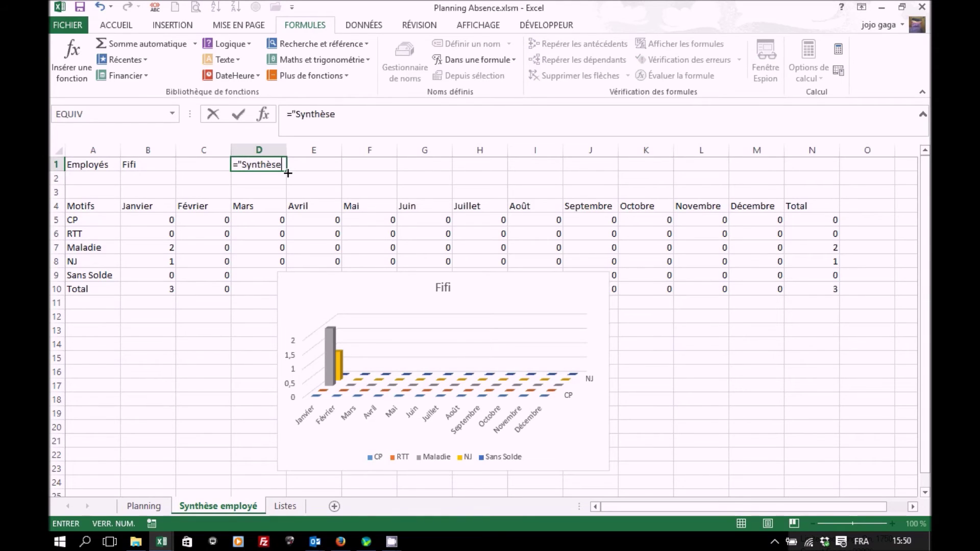
pyautogui.write(' "&')
pyautogui.click(151, 164)
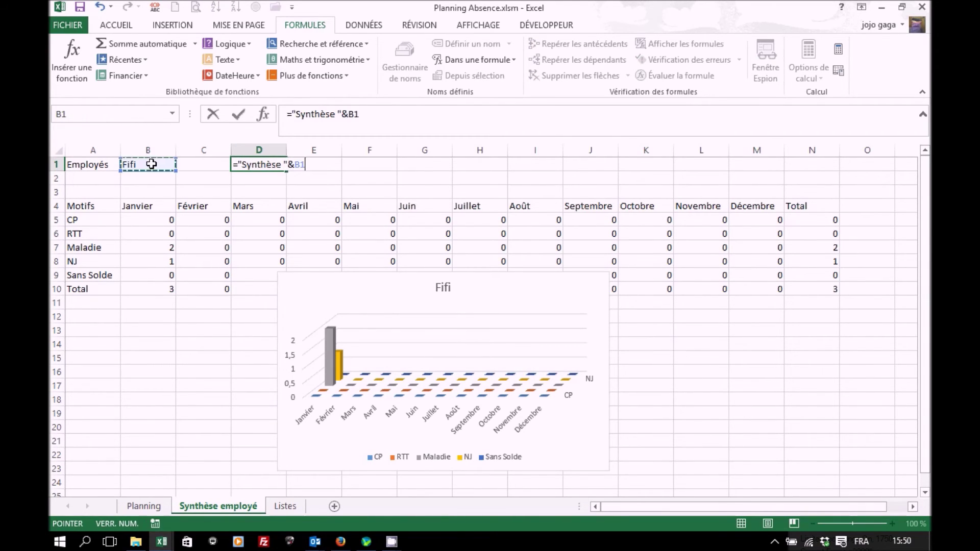
pyautogui.write('&')
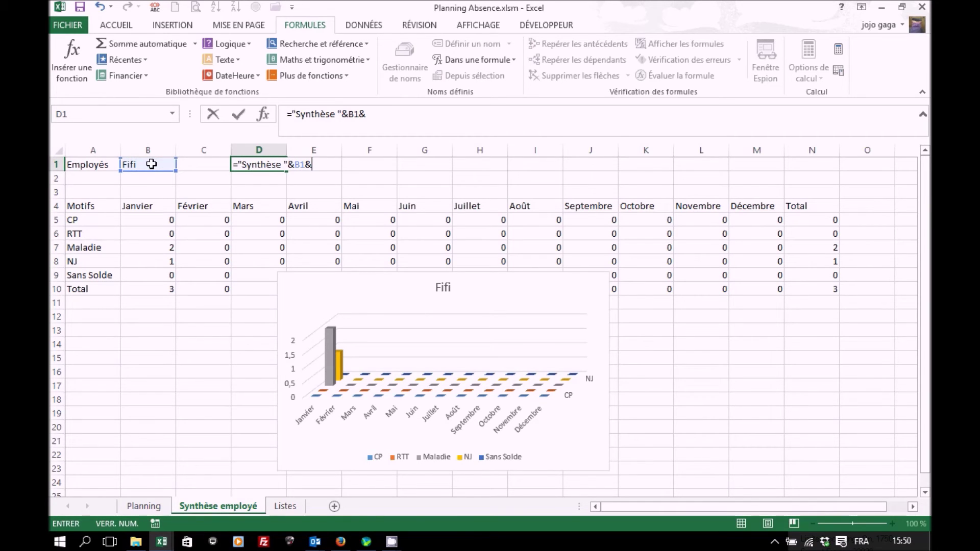
pyautogui.write('" année "&')
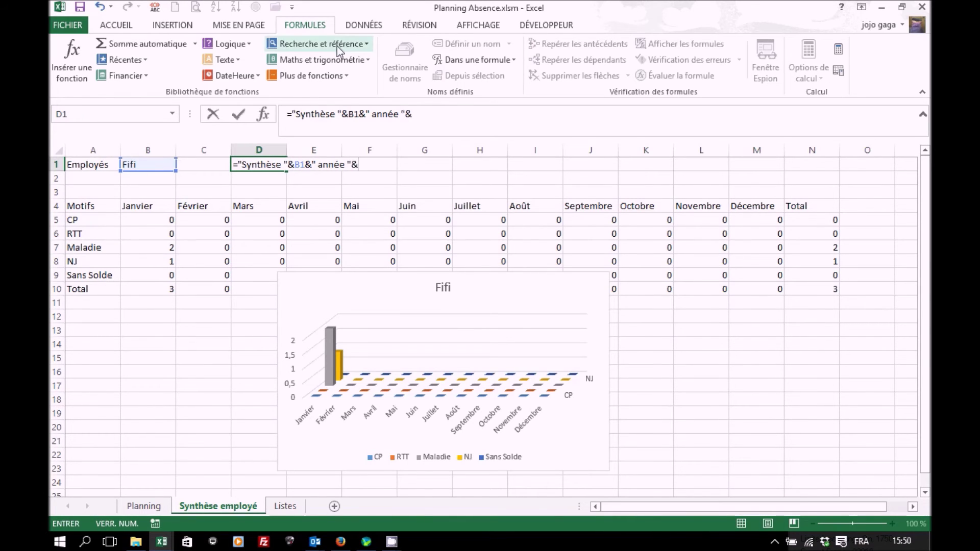
pyautogui.click(462, 61)
pyautogui.click(465, 77)
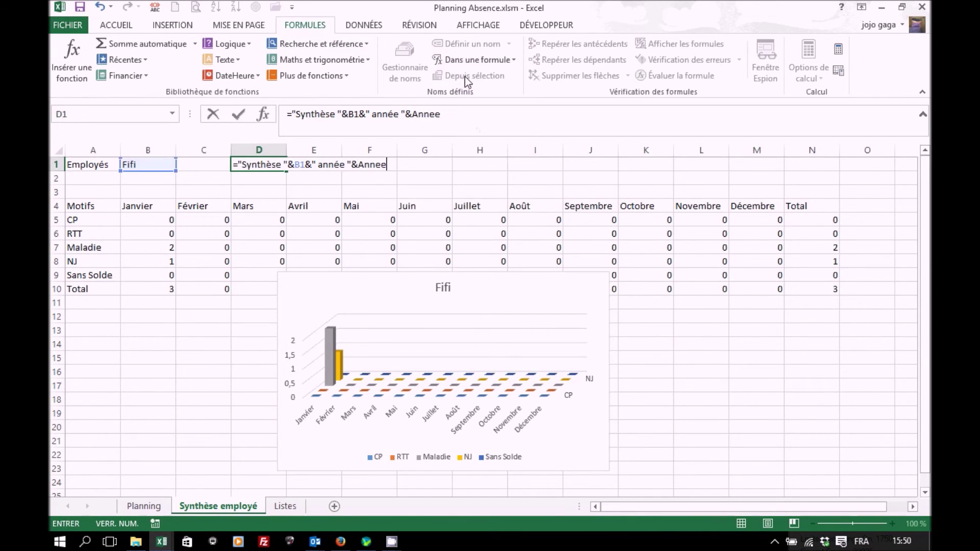
pyautogui.press('Return')
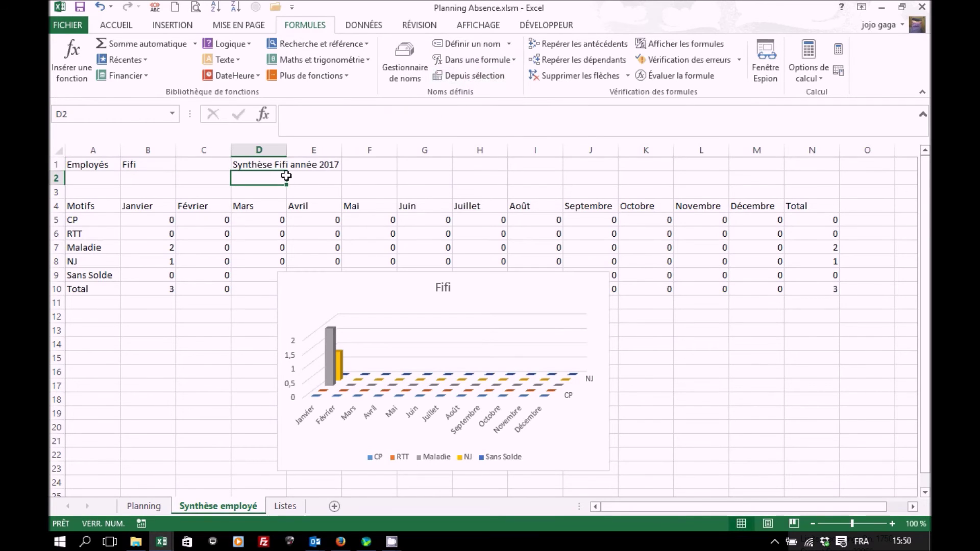
# Link the chart title to cell D1 of the Synthèse employé sheet.
pyautogui.click(445, 289)
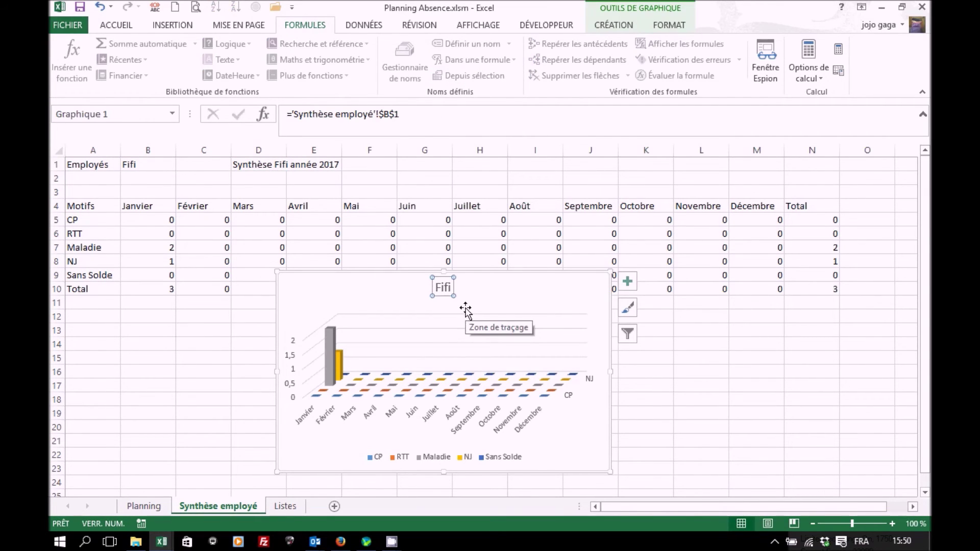
pyautogui.write('=')
pyautogui.click(241, 164)
pyautogui.press('Return')
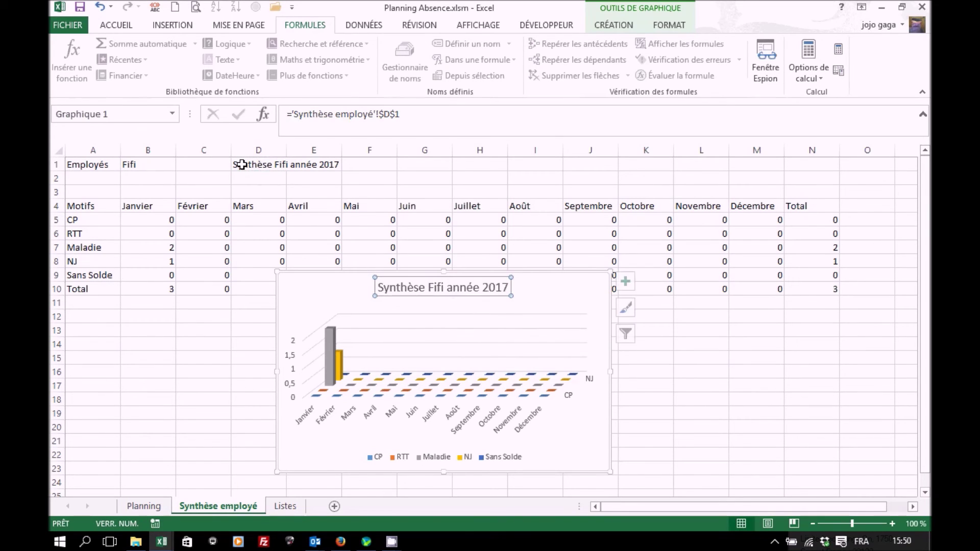
# Test the summary by choosing the first and then the third employee from the drop-down list in B1.
pyautogui.click(168, 163)
pyautogui.click(182, 164)
pyautogui.click(170, 179)
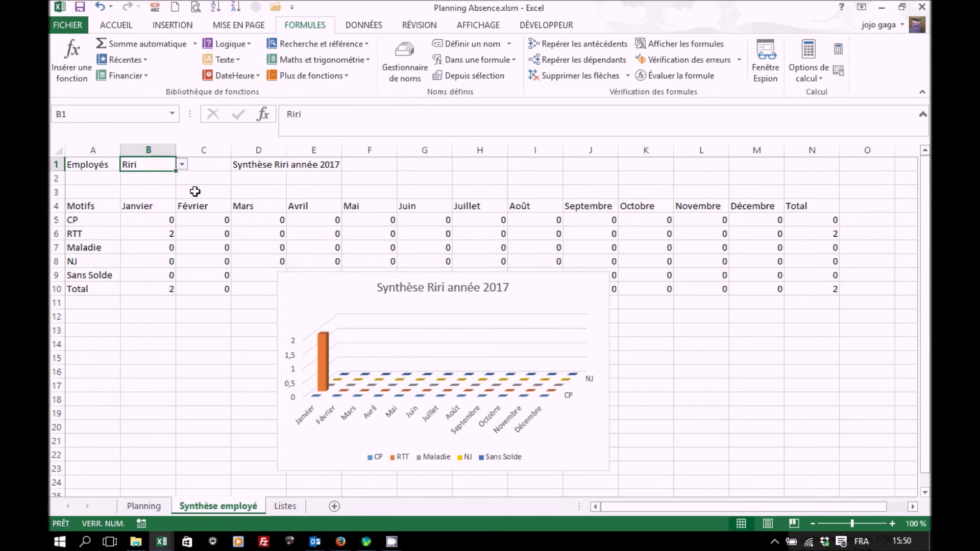
pyautogui.click(183, 165)
pyautogui.click(155, 192)
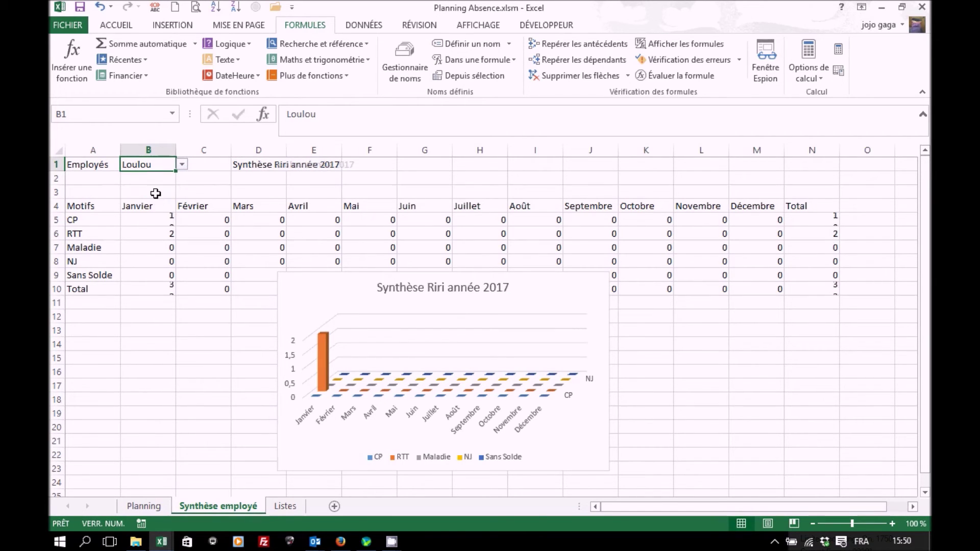
# Set the year in B1 of the Planning sheet to 2016 and return to the Synthèse employé sheet.
pyautogui.click(147, 507)
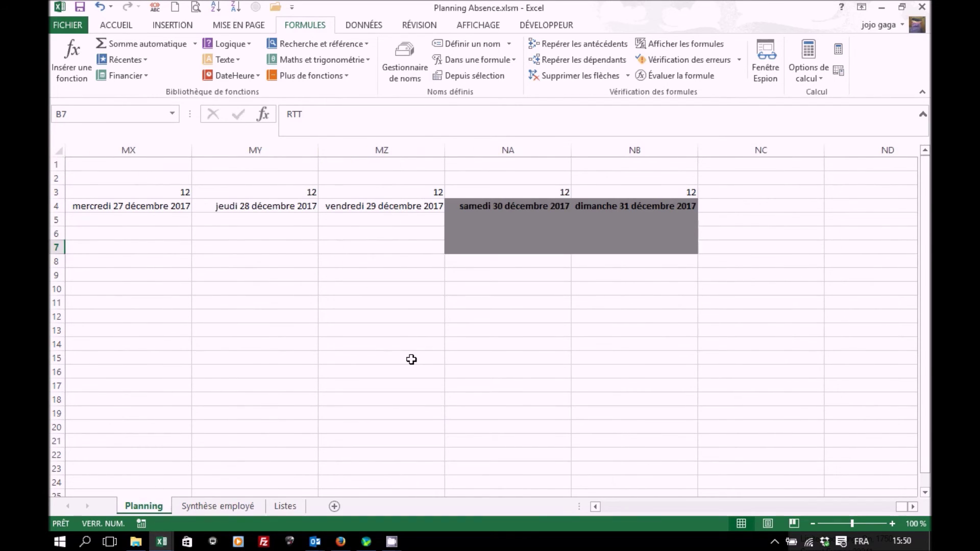
pyautogui.hotkey('ctrl', 'Home')
pyautogui.click(242, 164)
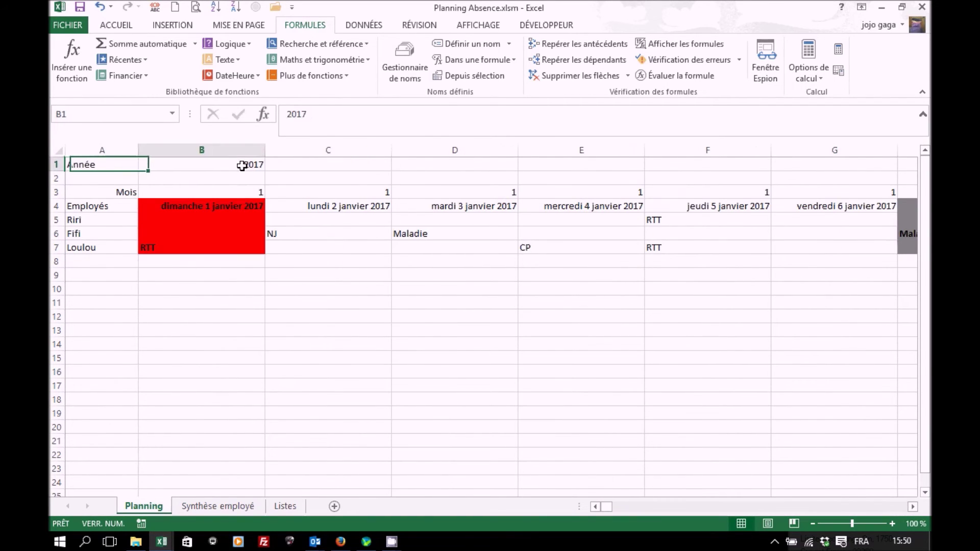
pyautogui.write('2016')
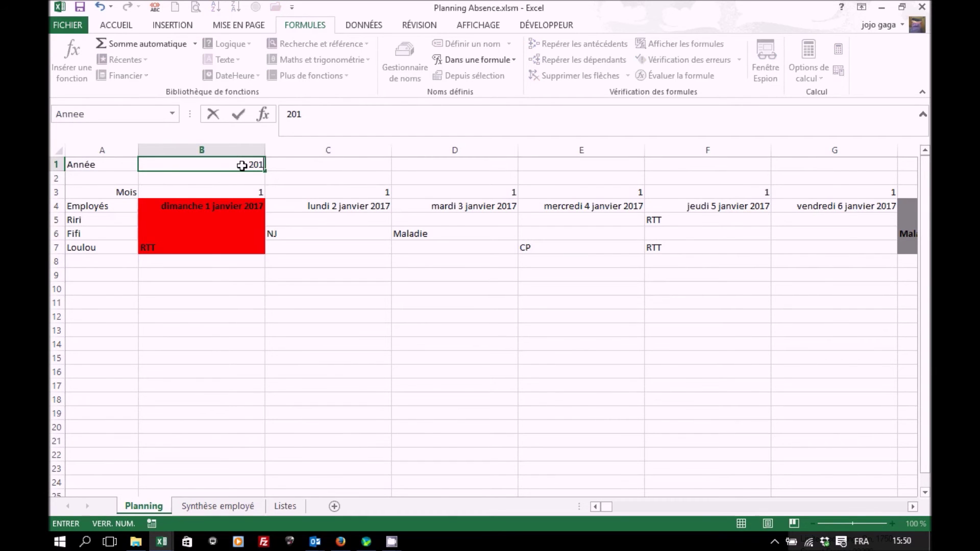
pyautogui.press('Return')
pyautogui.click(239, 506)
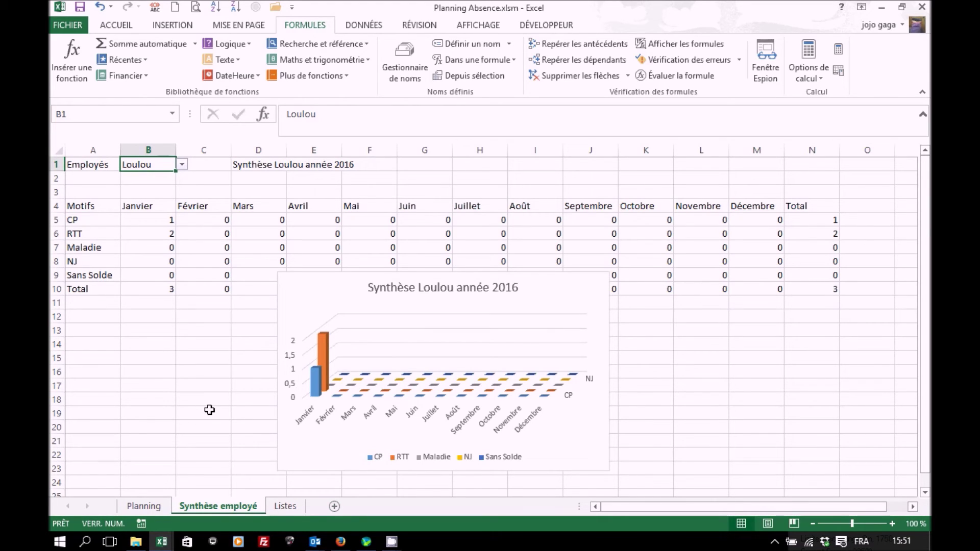
# Add a new sheet after Synthèse employé and name it Synthèse Employé-Mois.
pyautogui.click(334, 506)
pyautogui.doubleClick(296, 506)
pyautogui.write('Synthèse')
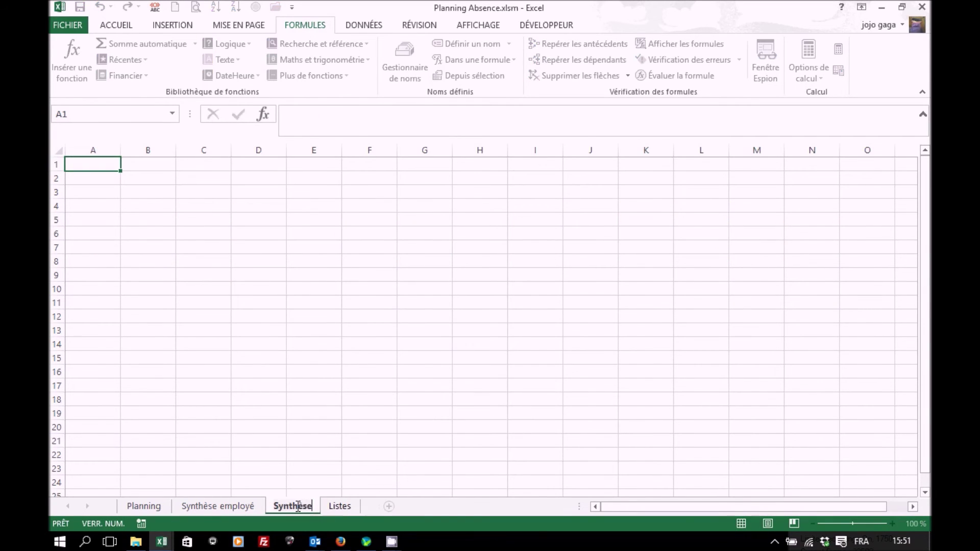
pyautogui.write(' Employé-Mois')
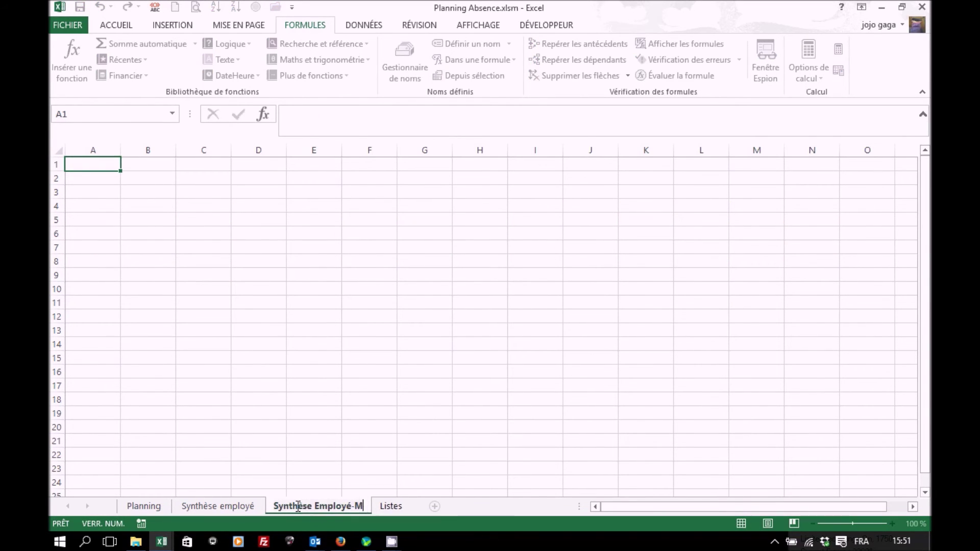
pyautogui.press('Return')
# Enter the label "Employé :" in A1 and give B1 a drop-down list validated against the named range Employes.
pyautogui.write('Employé :')
pyautogui.press('Tab')
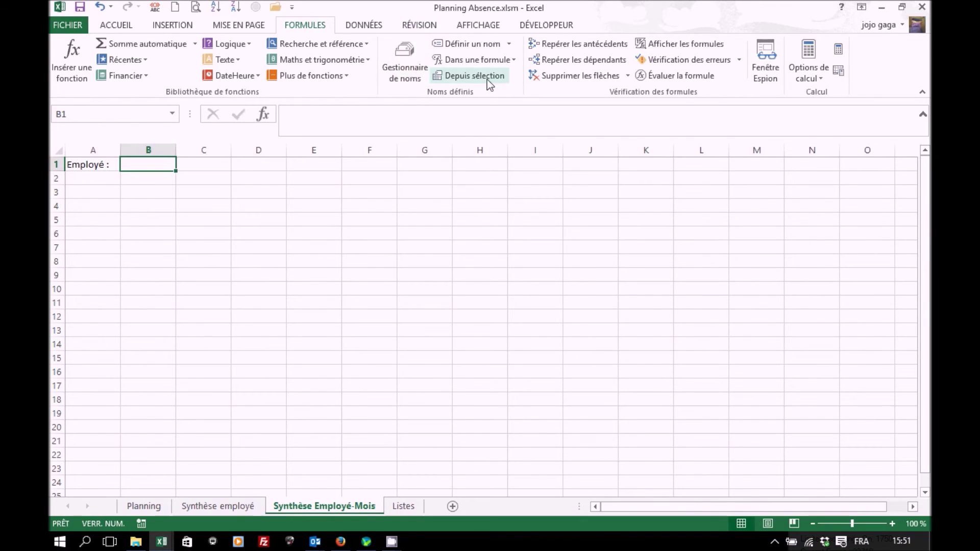
pyautogui.click(367, 26)
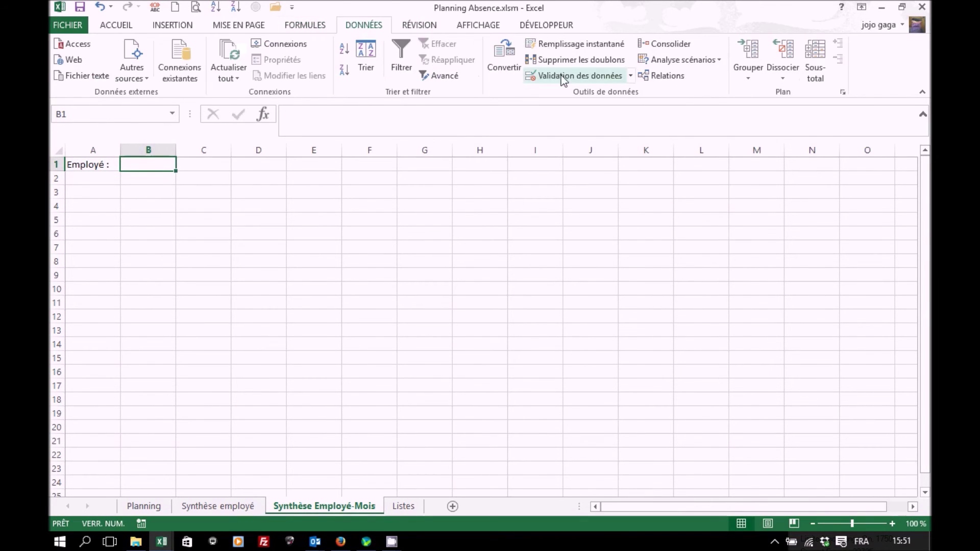
pyautogui.click(606, 76)
pyautogui.click(651, 303)
pyautogui.click(587, 341)
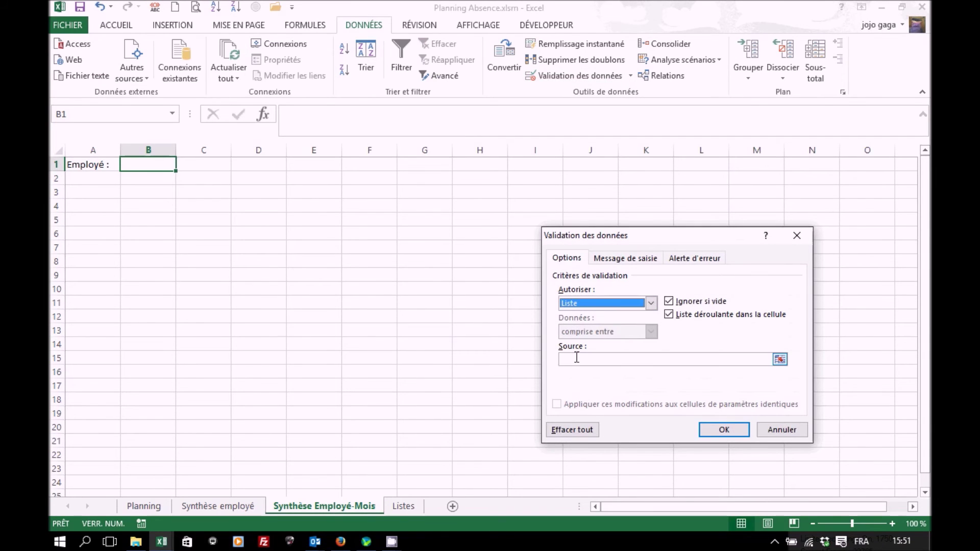
pyautogui.click(578, 359)
pyautogui.click(307, 24)
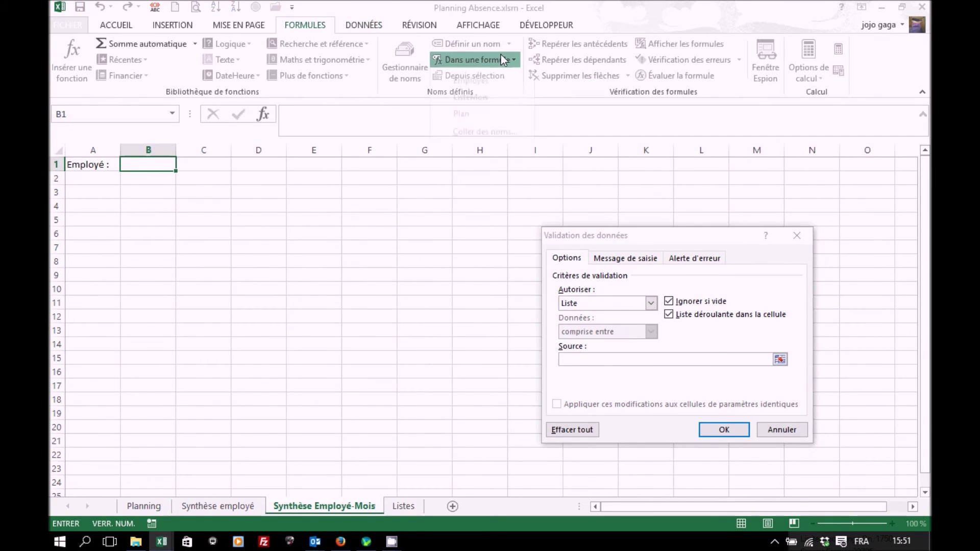
pyautogui.click(497, 59)
pyautogui.click(481, 94)
pyautogui.click(722, 430)
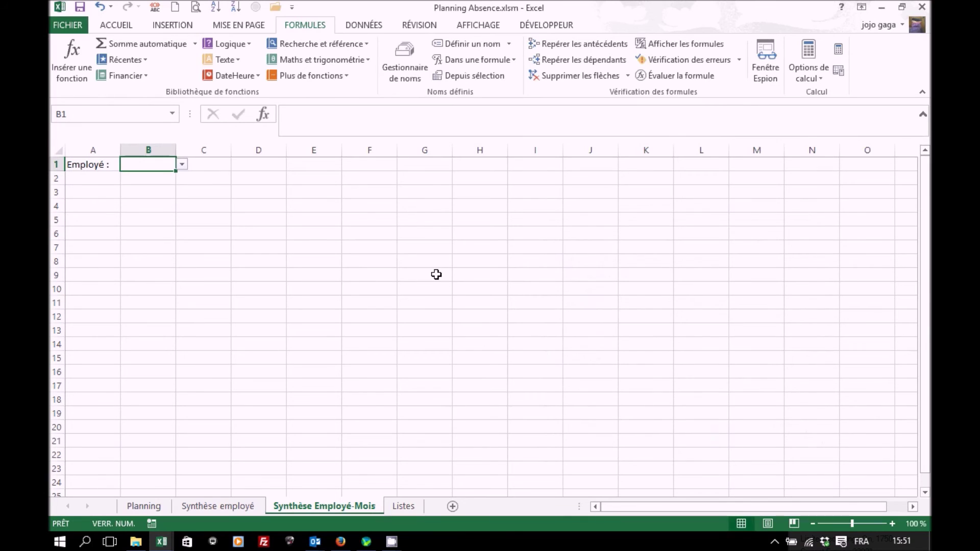
# Enter the label "Mois :" in D1 of the Synthèse Employé-Mois sheet.
pyautogui.click(272, 162)
pyautogui.write('M')
pyautogui.press('Escape')
pyautogui.write('Mois')
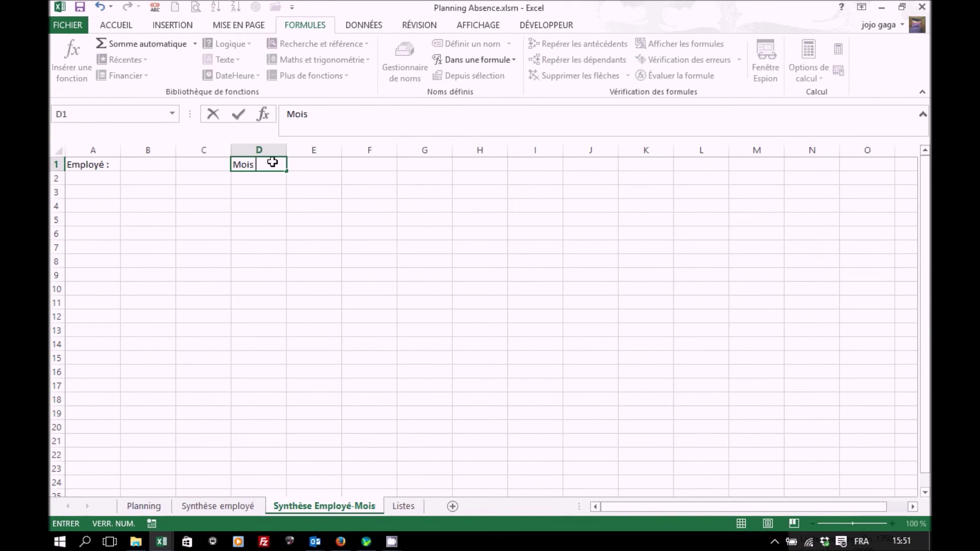
pyautogui.press('Tab')
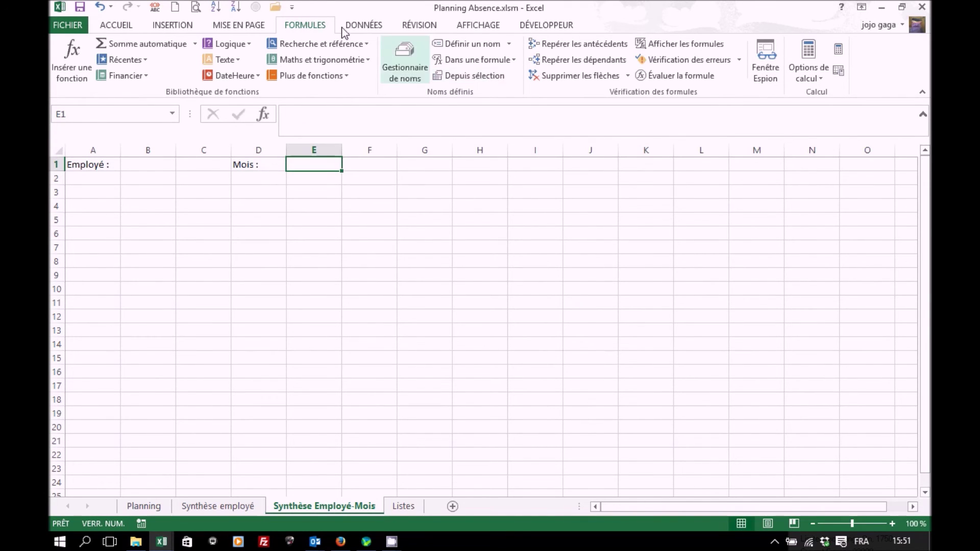
# Give E1 a drop-down list validated against the named range ListeMois.
pyautogui.click(364, 27)
pyautogui.click(571, 75)
pyautogui.click(601, 302)
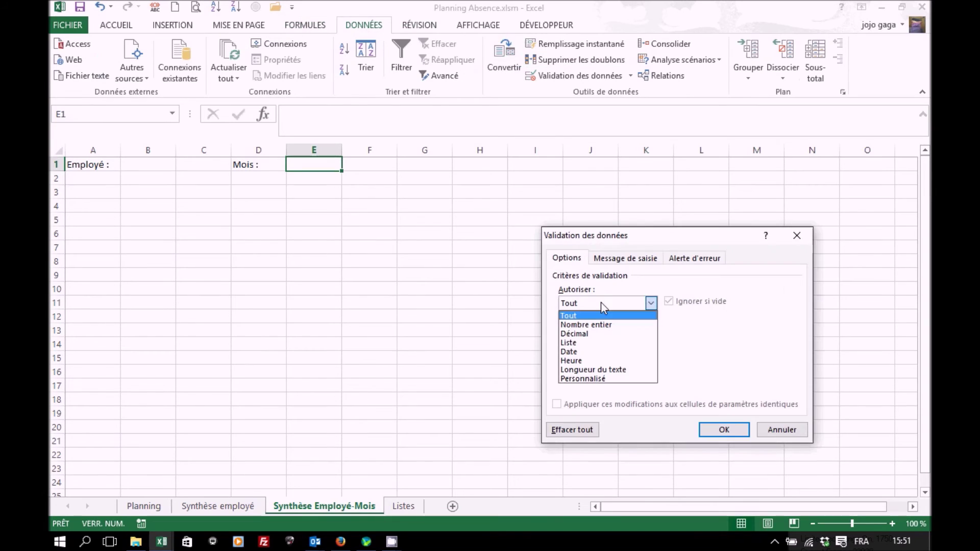
pyautogui.click(579, 341)
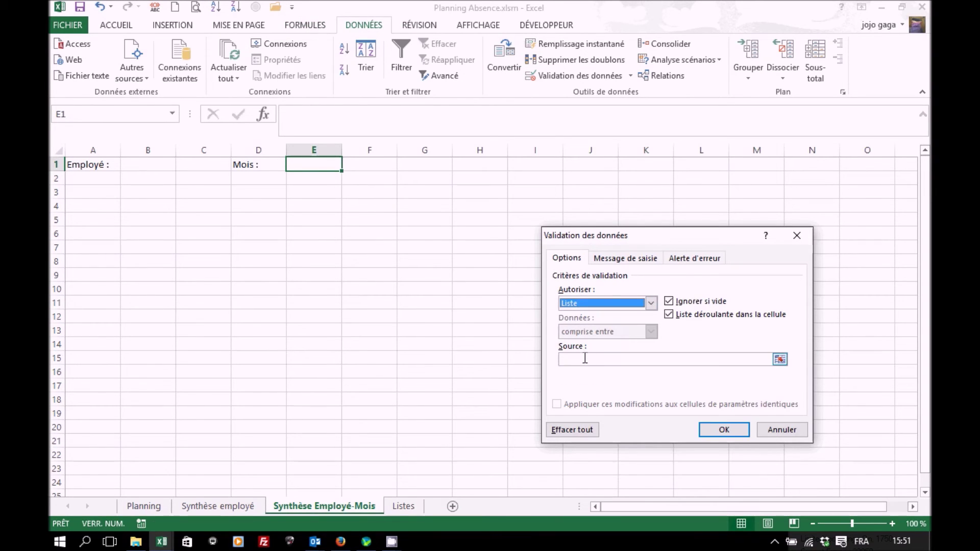
pyautogui.click(584, 359)
pyautogui.click(301, 26)
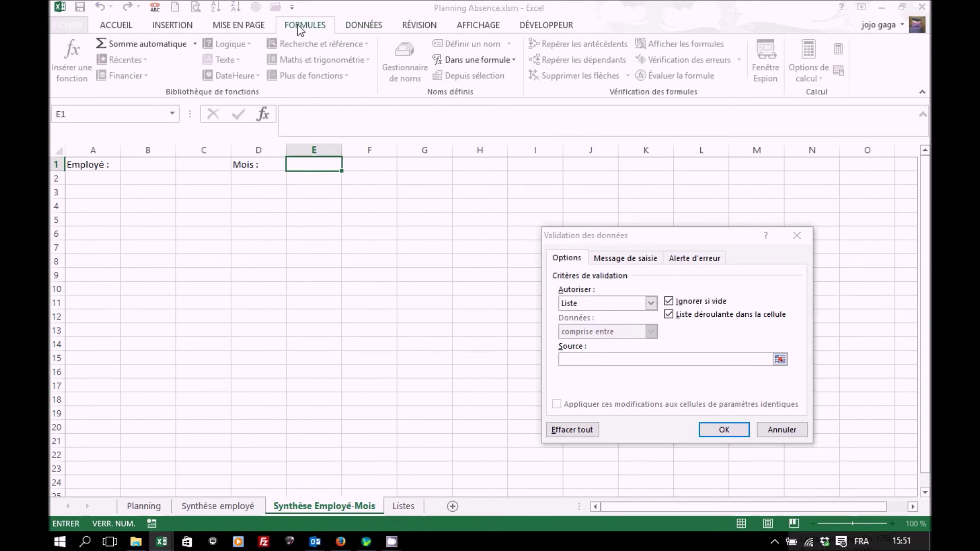
pyautogui.click(448, 58)
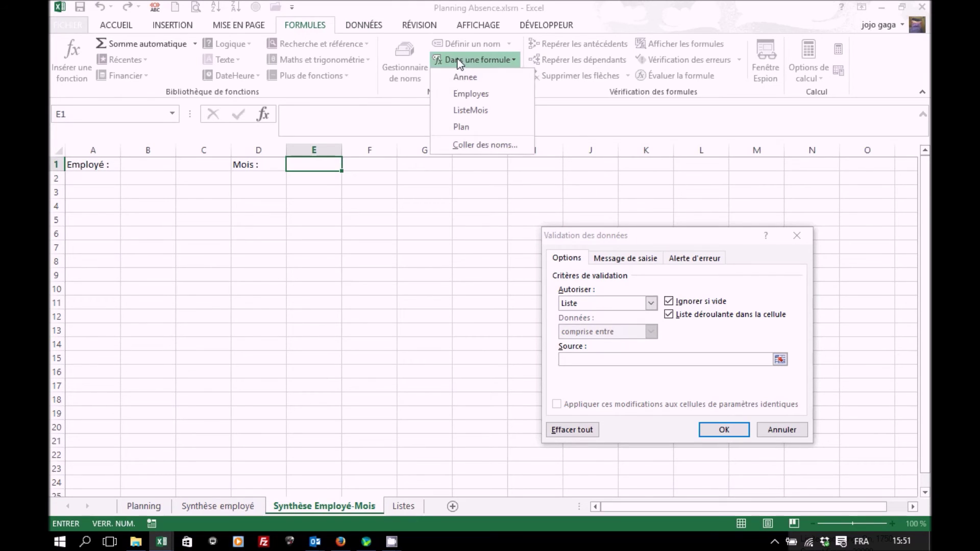
pyautogui.click(482, 112)
pyautogui.press('Return')
# Choose the second employee from the drop-down list in B1 and set the month in E1 to Janvier.
pyautogui.click(164, 165)
pyautogui.click(183, 165)
pyautogui.click(157, 185)
pyautogui.click(308, 168)
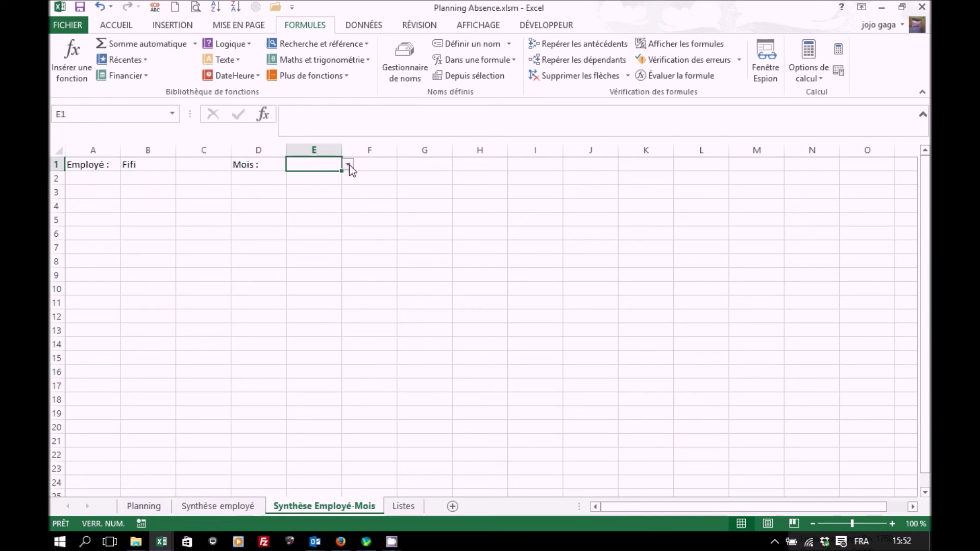
pyautogui.click(348, 164)
pyautogui.click(317, 195)
pyautogui.click(348, 165)
pyautogui.scroll(1, 344, 187)
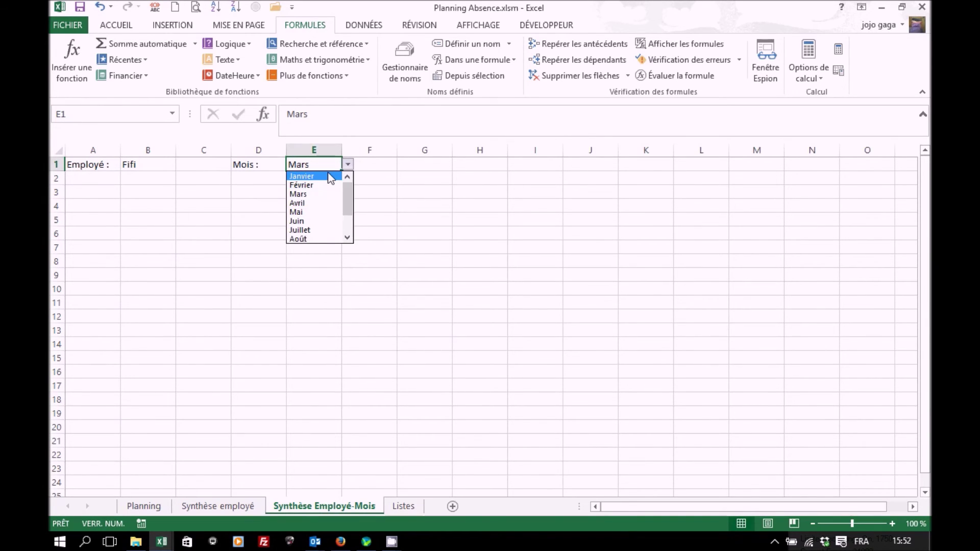
pyautogui.click(325, 175)
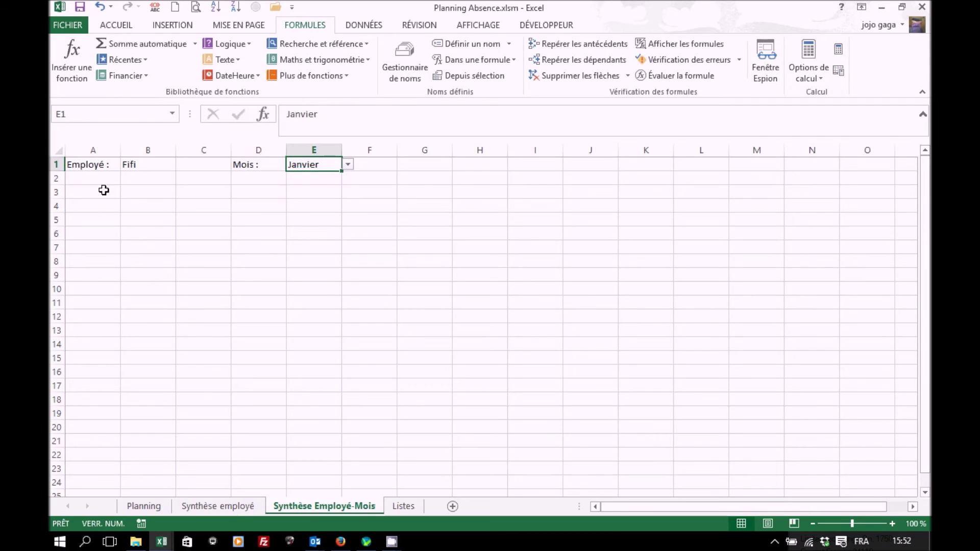
# Copy the Motifs list with its header from H1:H6 of the Listes sheet and paste it as values at A4 of Synthèse Employé-Mois.
pyautogui.click(102, 205)
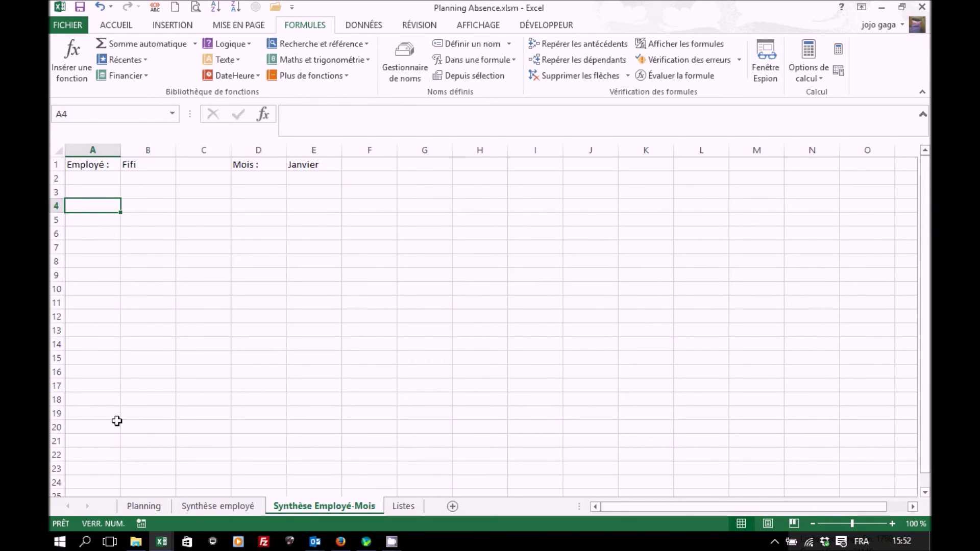
pyautogui.click(152, 506)
pyautogui.click(403, 506)
pyautogui.moveTo(633, 165); pyautogui.dragTo(627, 235)
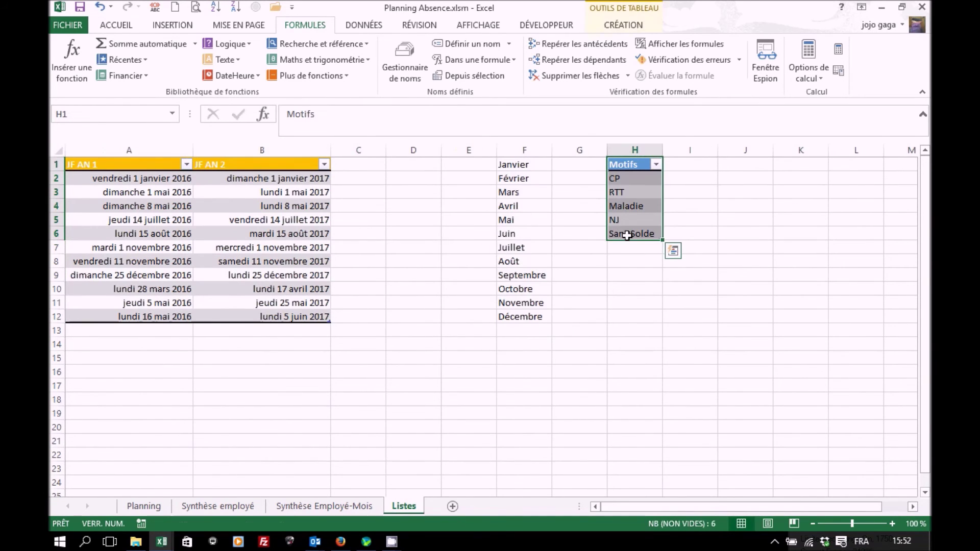
pyautogui.hotkey('ctrl', 'c')
pyautogui.click(309, 507)
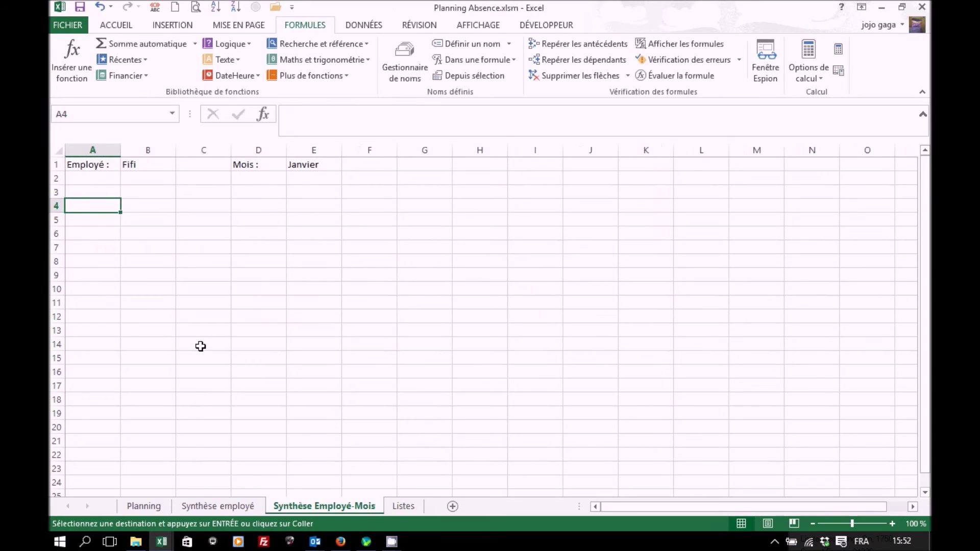
pyautogui.hotkey('ctrl', 'v')
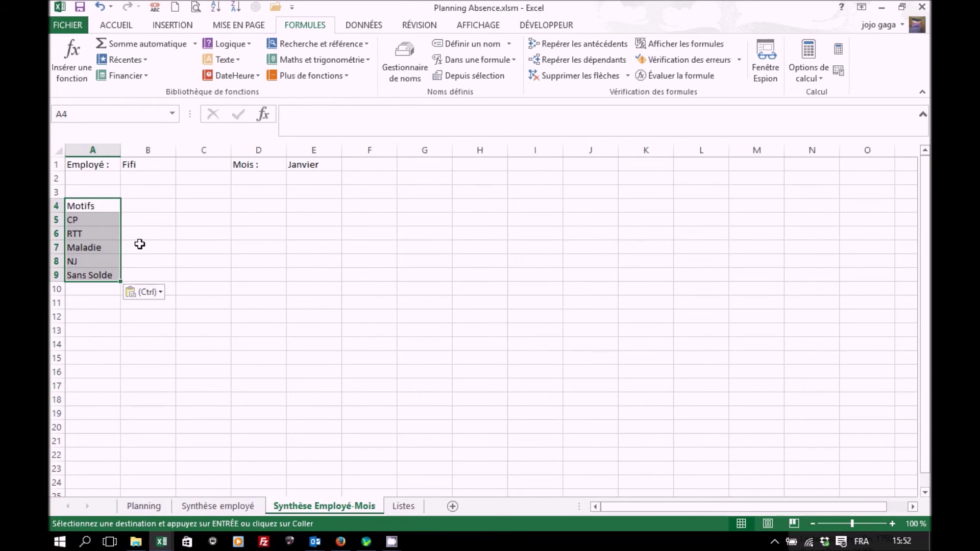
pyautogui.click(152, 296)
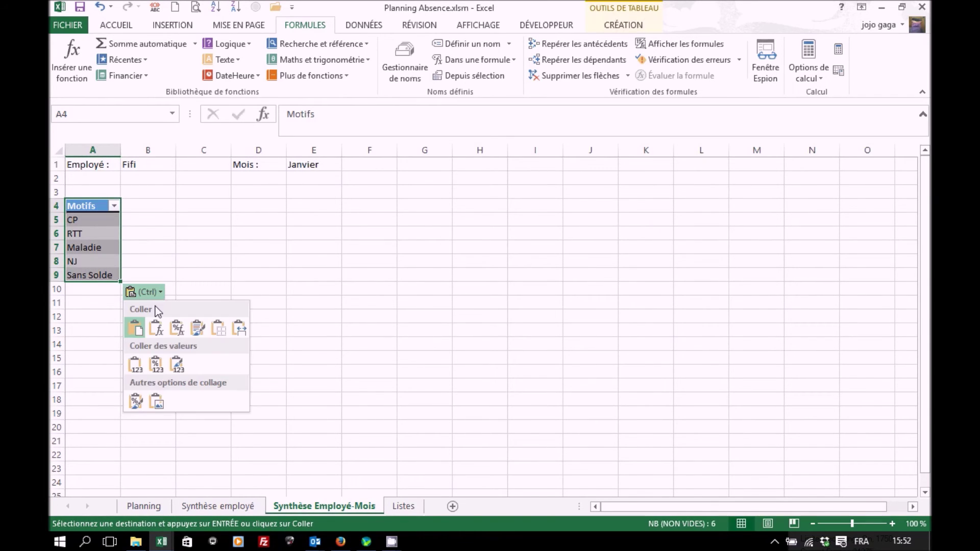
pyautogui.click(131, 366)
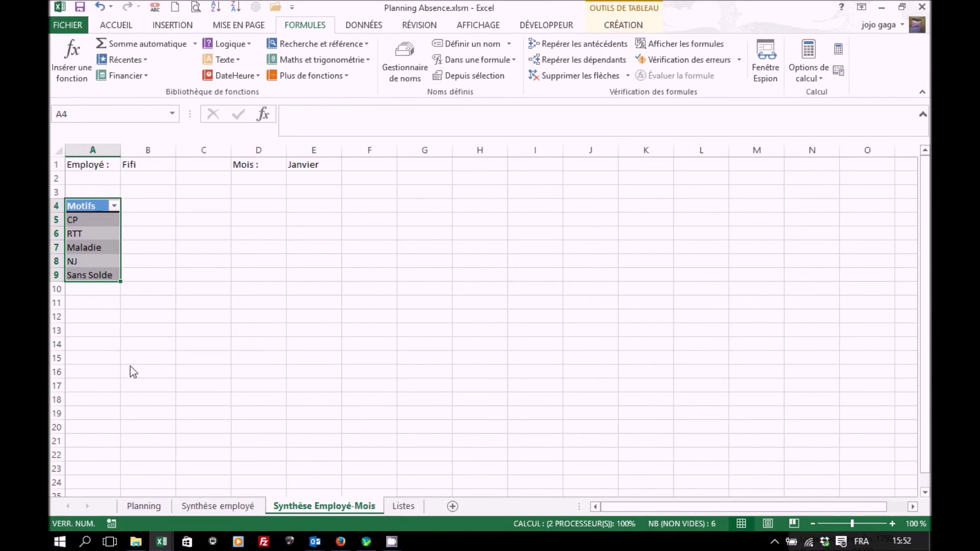
# Enter the formula =B1&" - "&E1 in B4 to build a header from the employee and the month.
pyautogui.click(159, 206)
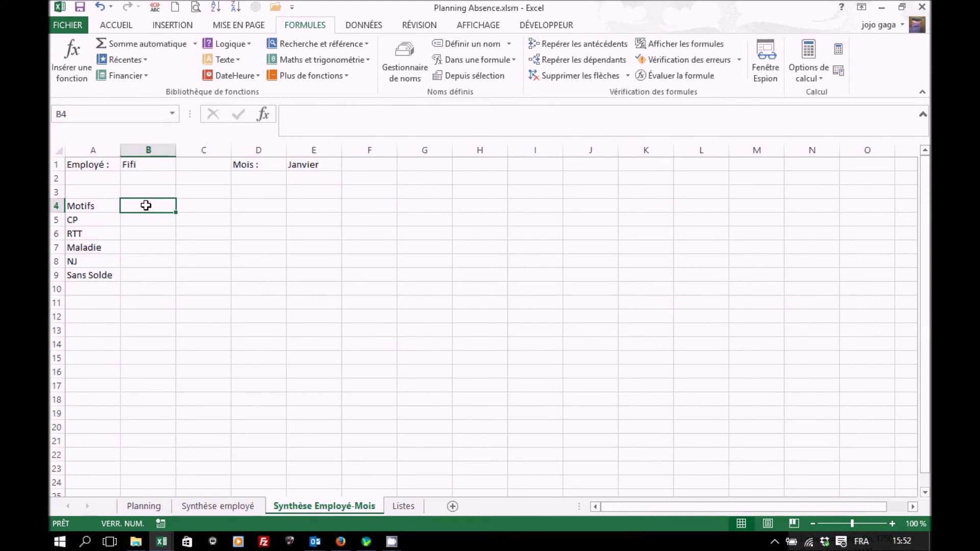
pyautogui.write('=')
pyautogui.click(152, 163)
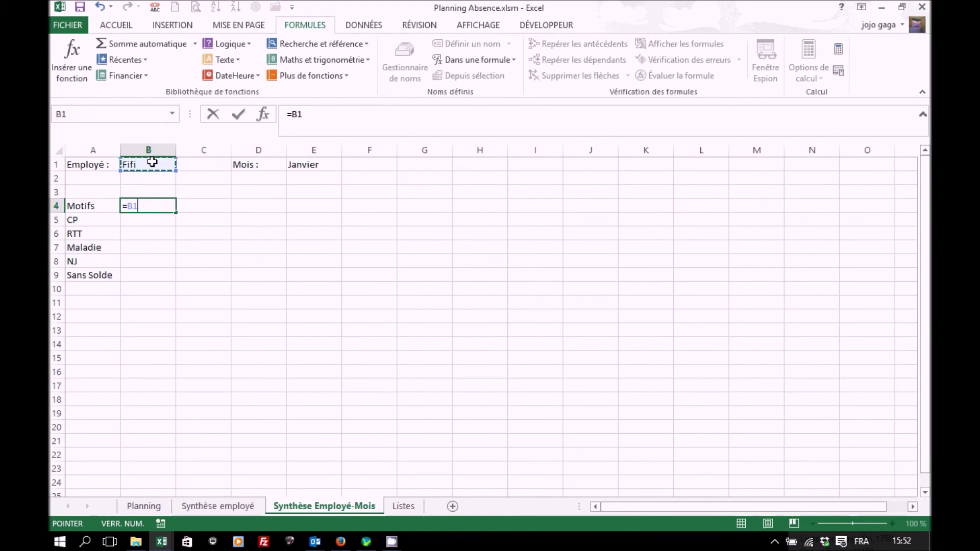
pyautogui.write('&')
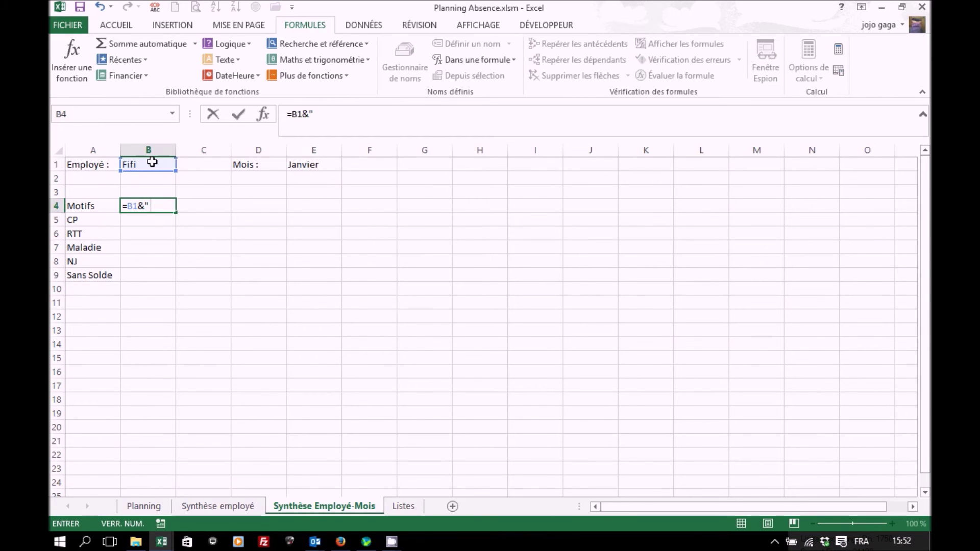
pyautogui.write('" - "&')
pyautogui.click(299, 164)
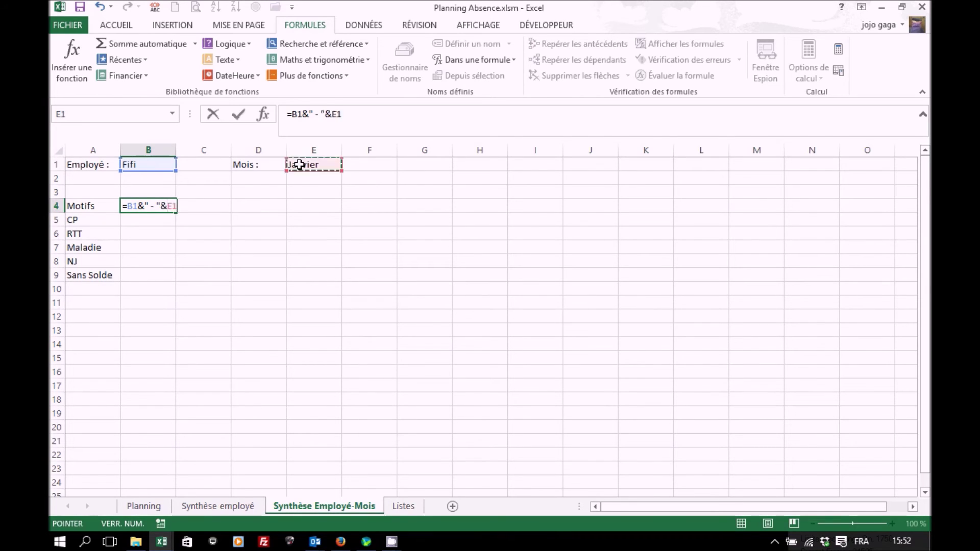
pyautogui.press('Return')
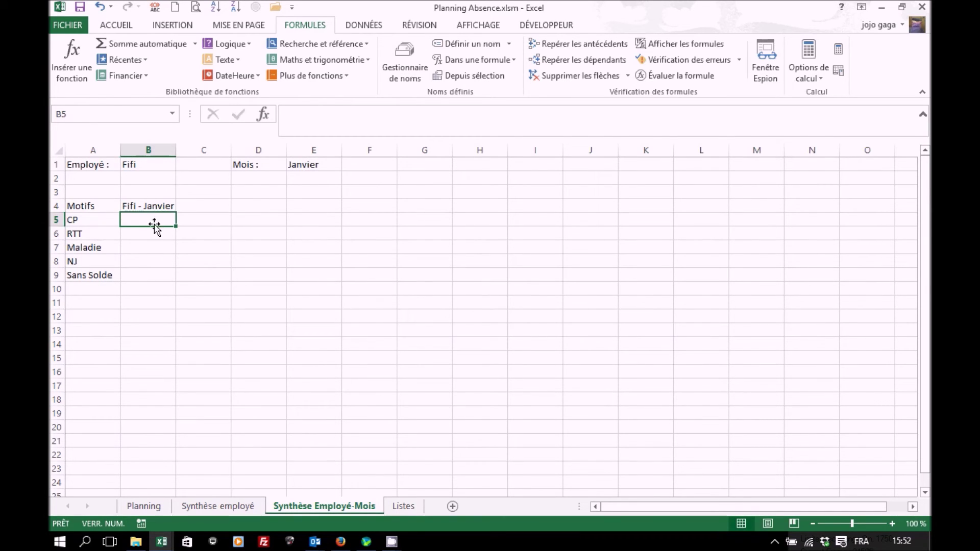
# Insert the SOMMEPROD function from the Math & Trigo category into B5.
pyautogui.click(263, 113)
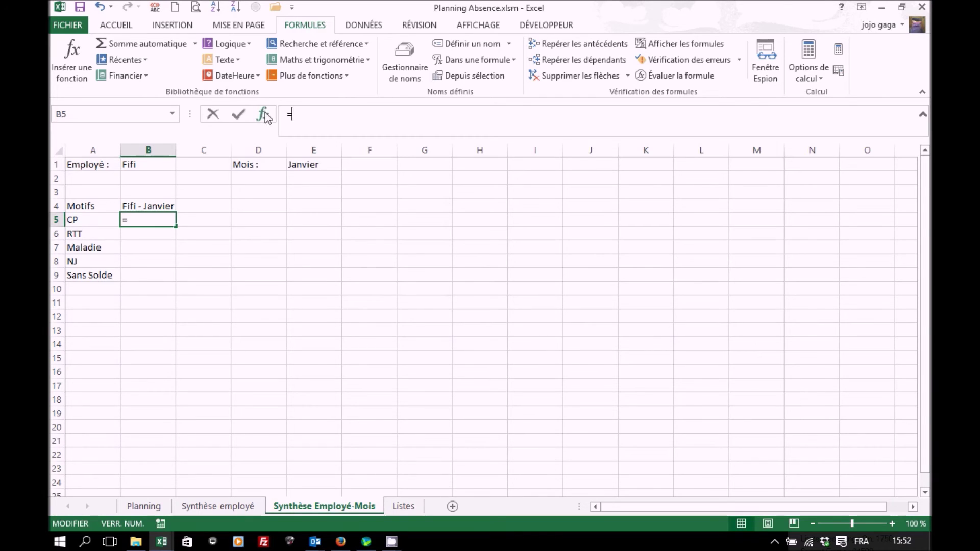
pyautogui.click(752, 278)
pyautogui.click(714, 344)
pyautogui.scroll(-20, 791, 363)
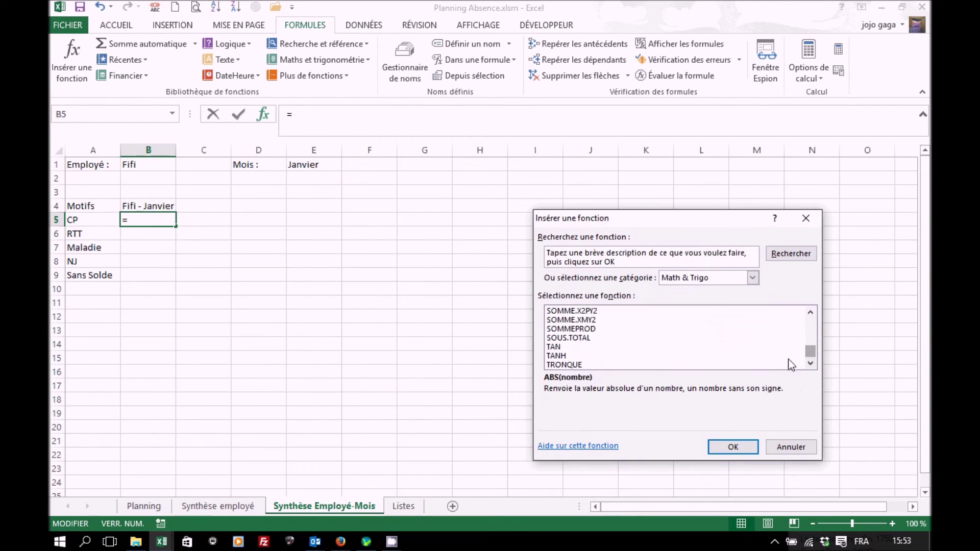
pyautogui.click(596, 330)
pyautogui.doubleClick(596, 329)
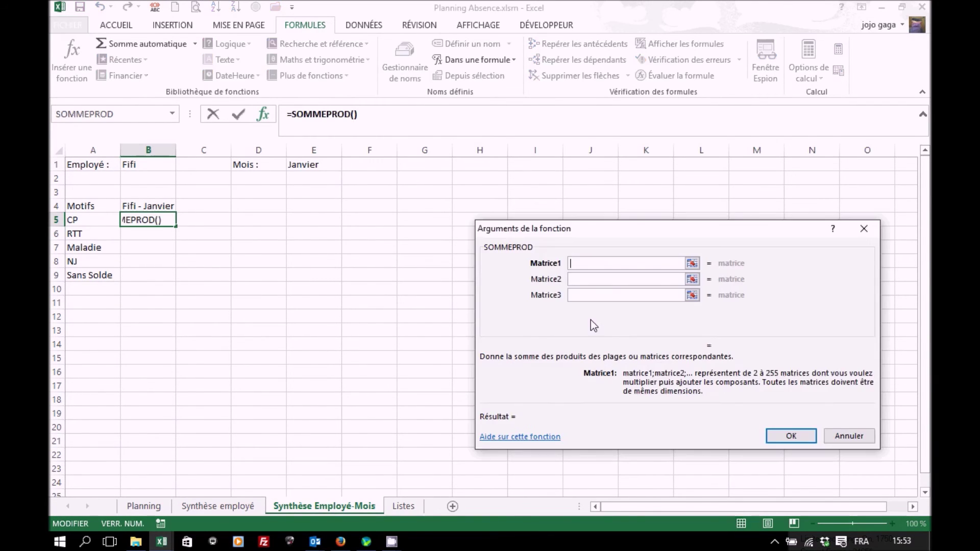
# Enter (Plan=$A5) as the first condition in Matrice1, using the named range Plan and a column-locked reference to the CP cell.
pyautogui.write('(')
pyautogui.click(473, 60)
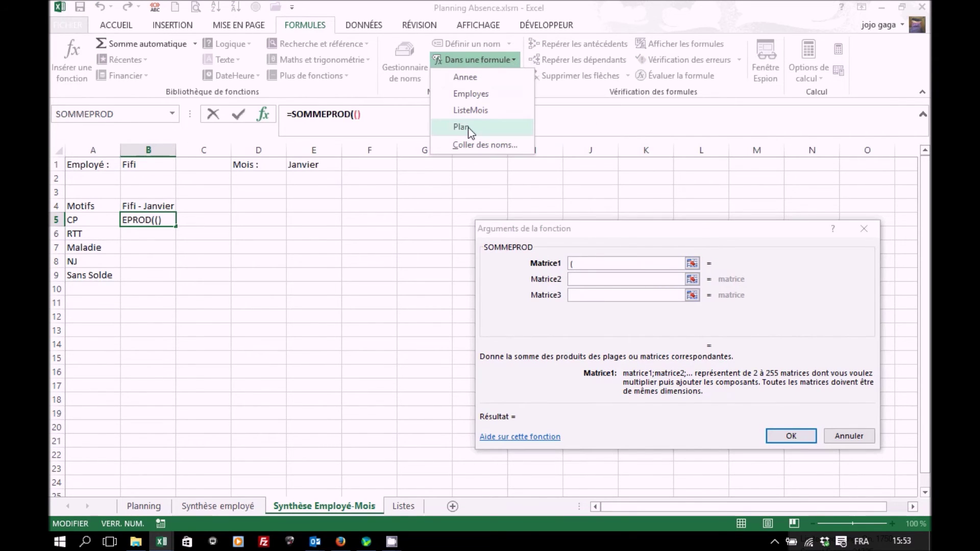
pyautogui.click(467, 127)
pyautogui.write('=')
pyautogui.click(98, 220)
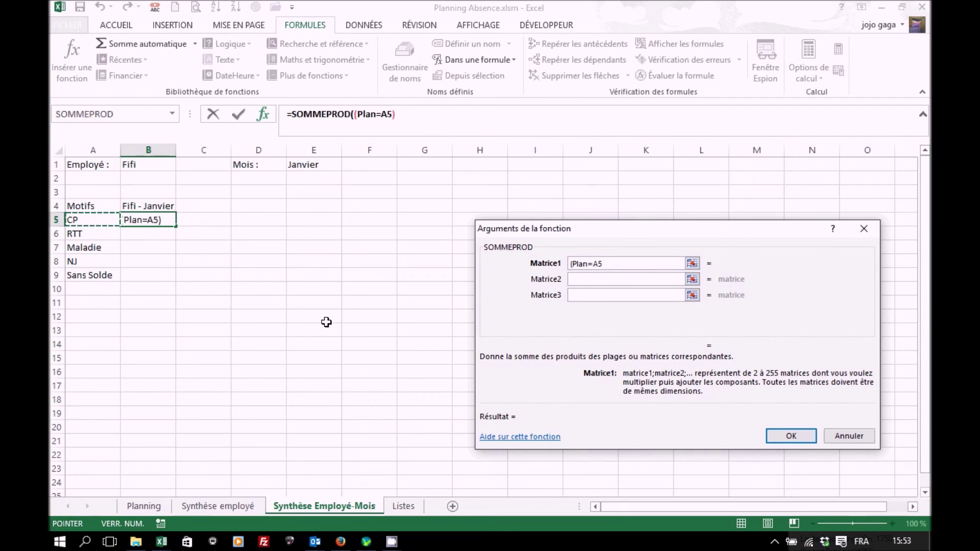
pyautogui.press('F4')
pyautogui.press('F4')
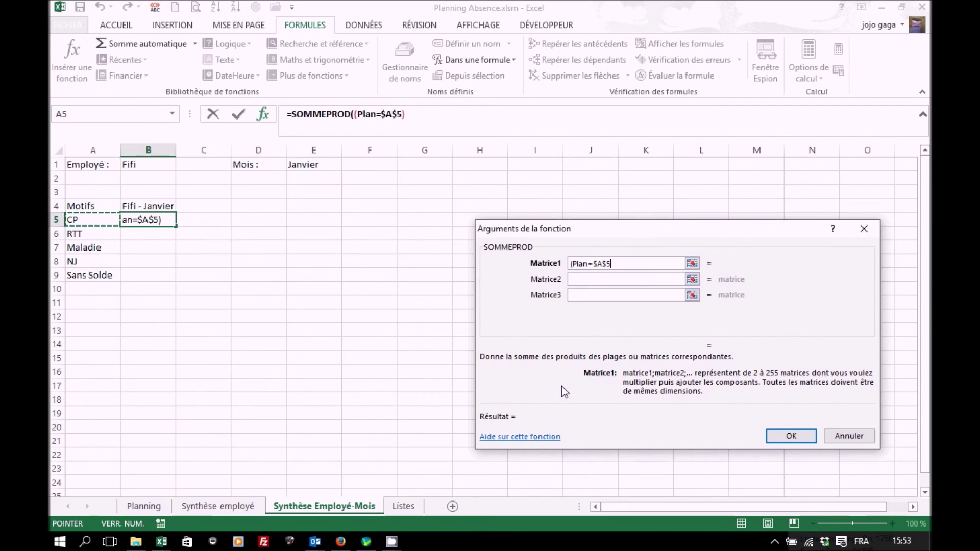
pyautogui.press('F4')
pyautogui.write(')')
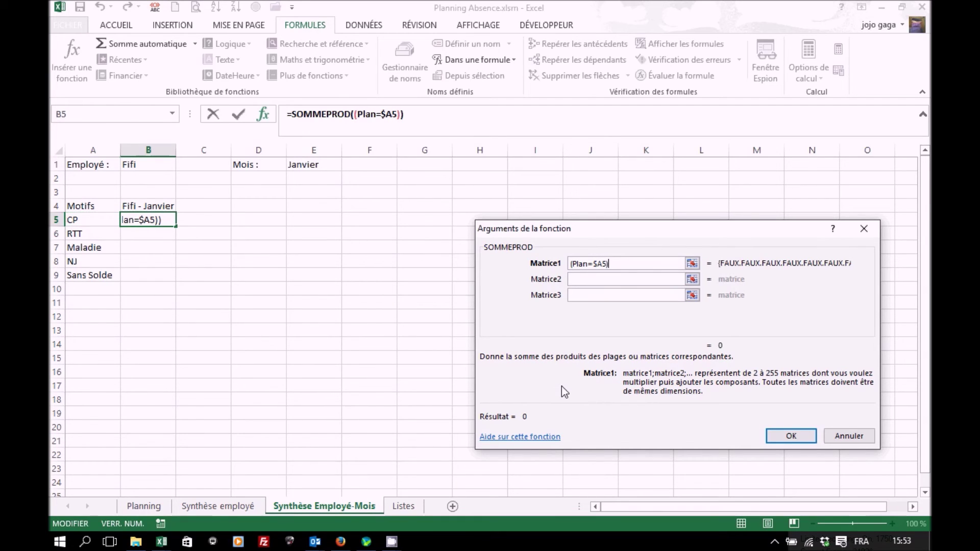
# Multiply by a second condition, (Employes=$B$1), using the named range Employes and an absolute reference to the chosen employee.
pyautogui.write('*(')
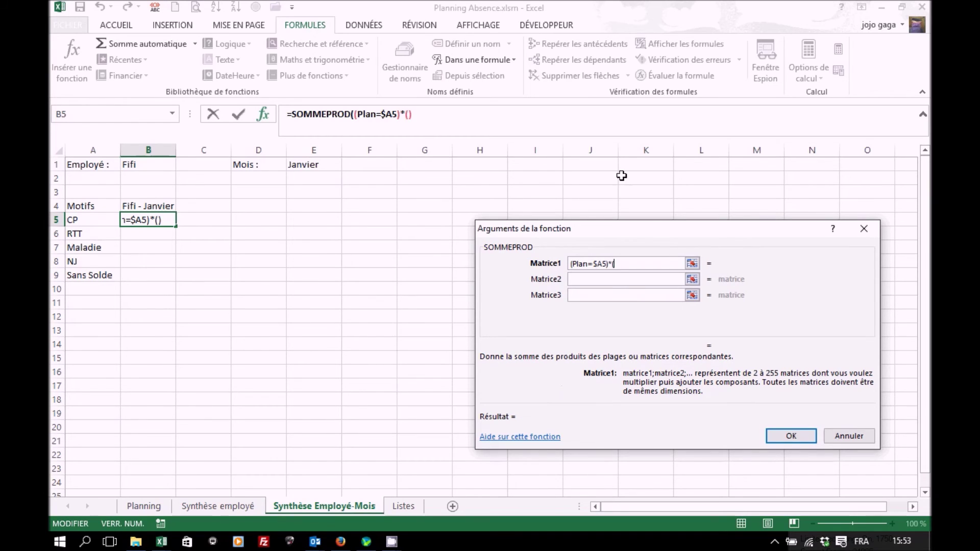
pyautogui.click(509, 60)
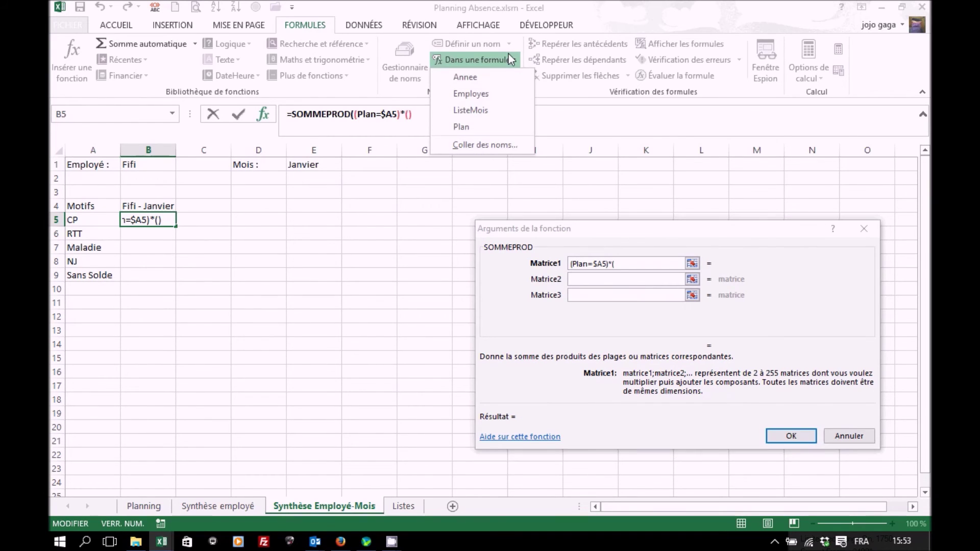
pyautogui.click(470, 94)
pyautogui.write('=')
pyautogui.click(158, 167)
pyautogui.press('F4')
pyautogui.write(')')
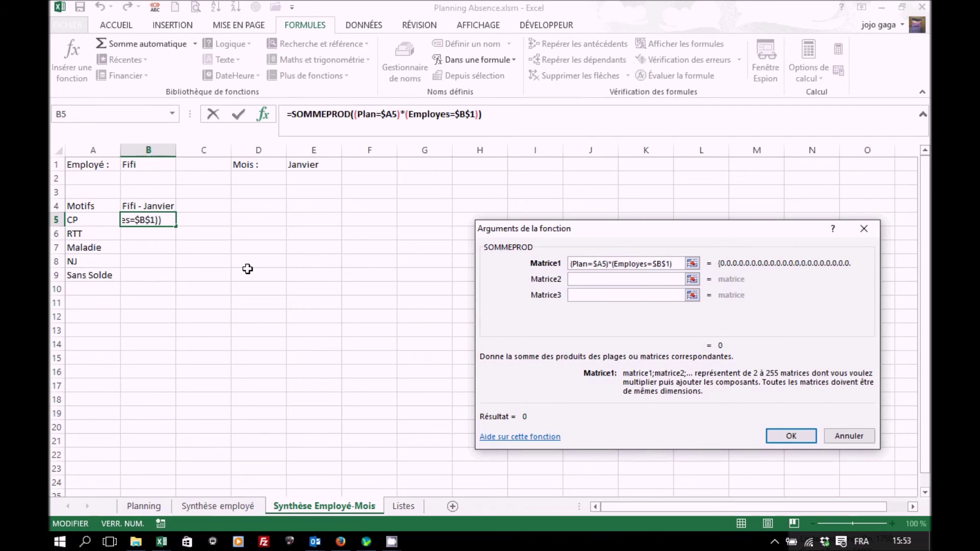
# Multiply by a third condition whose left side is the month-number row of Planning as an absolute range, (Planning!$B$3:$NC$3=.
pyautogui.write('*(')
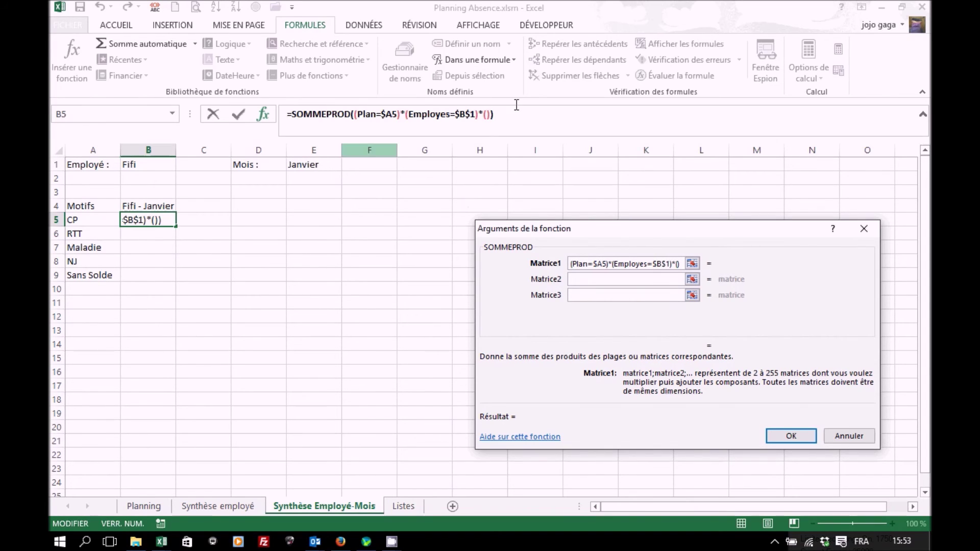
pyautogui.click(151, 508)
pyautogui.click(195, 190)
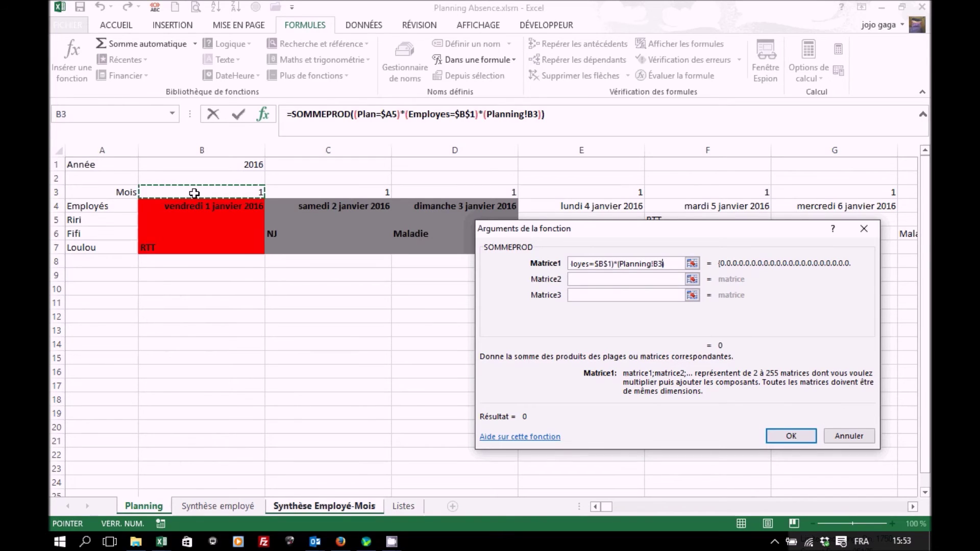
pyautogui.hotkey('ctrl', 'shift', 'Right')
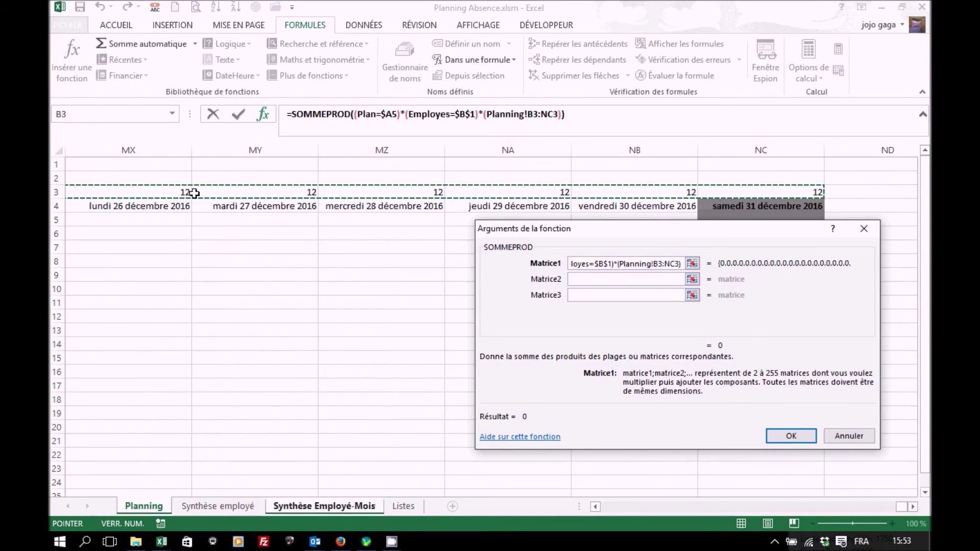
pyautogui.press('F4')
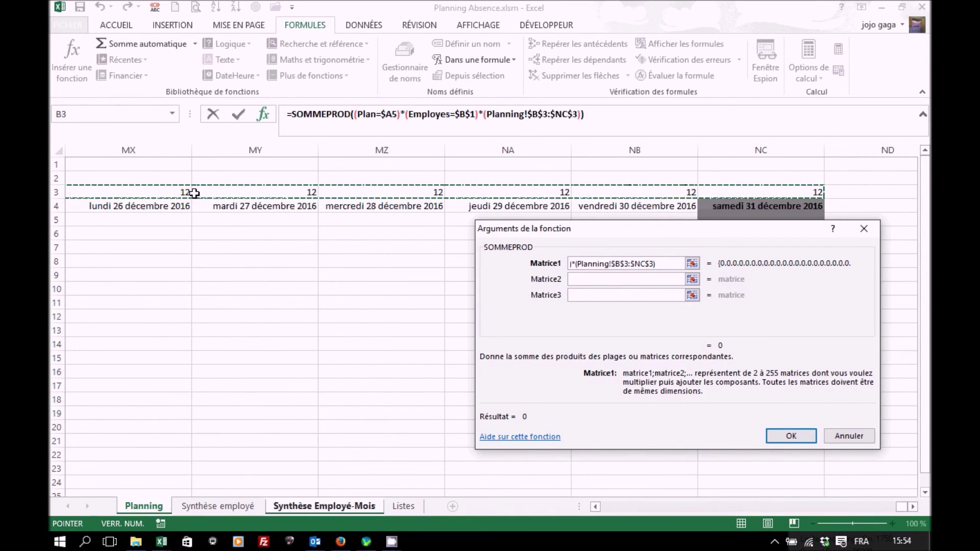
pyautogui.write('=')
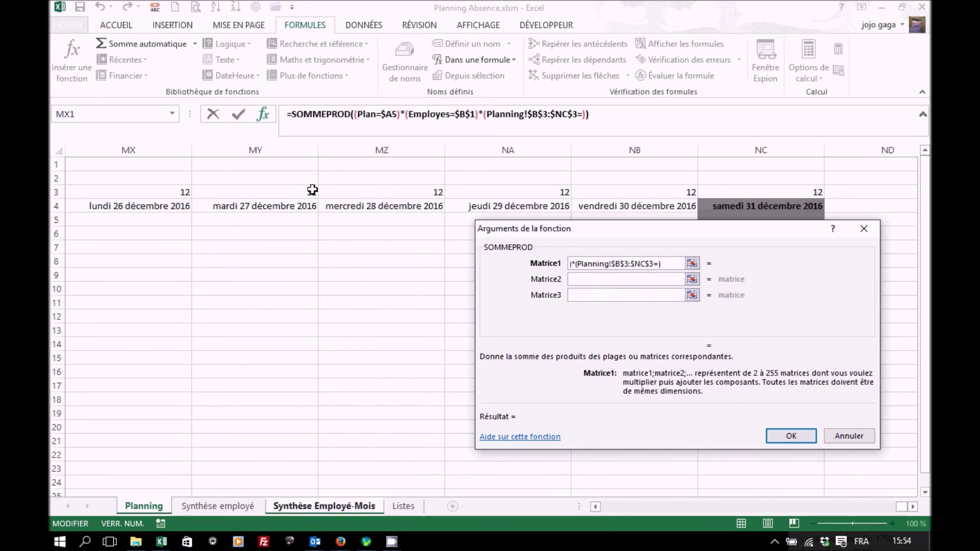
# Nest an EQUIV function on the right side of the month condition, with the chosen month $E$1 as the lookup value.
pyautogui.click(173, 113)
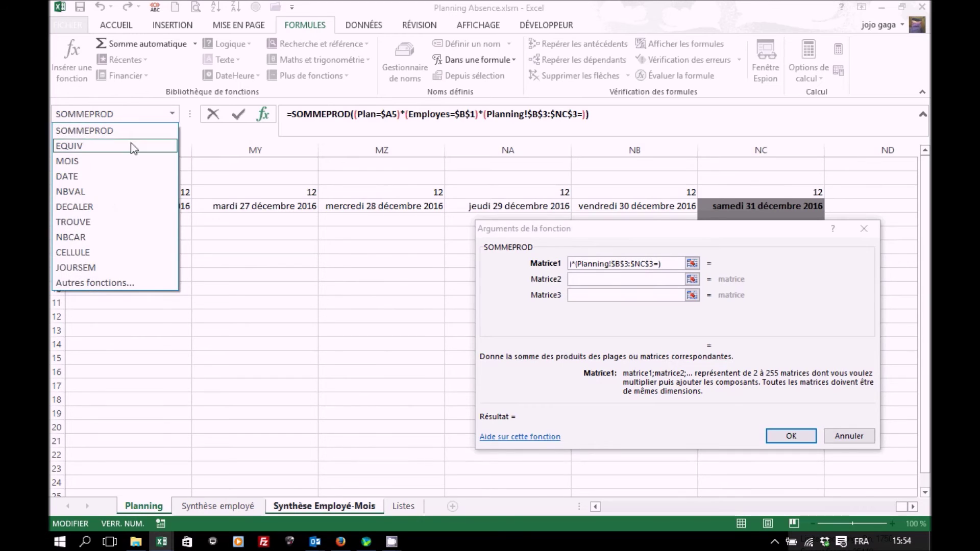
pyautogui.click(130, 147)
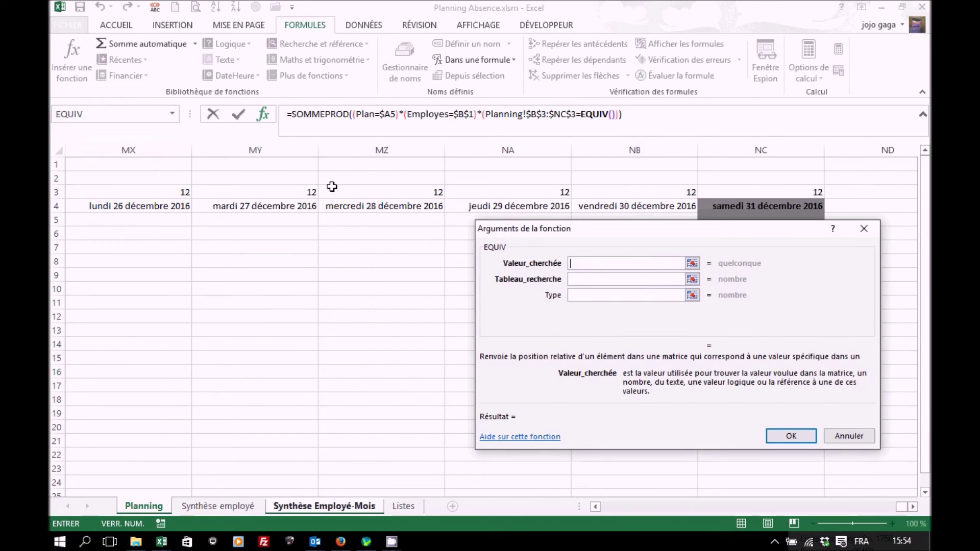
pyautogui.click(299, 508)
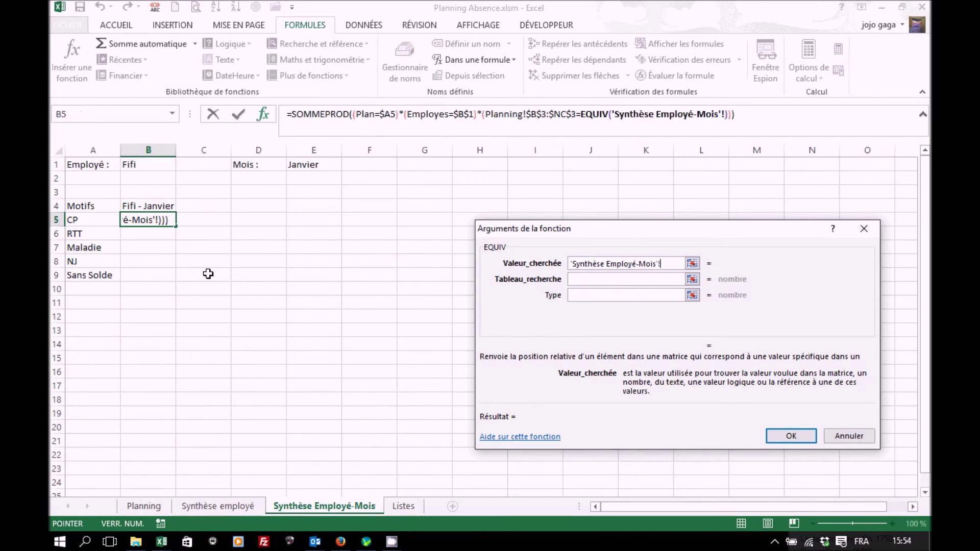
pyautogui.click(311, 165)
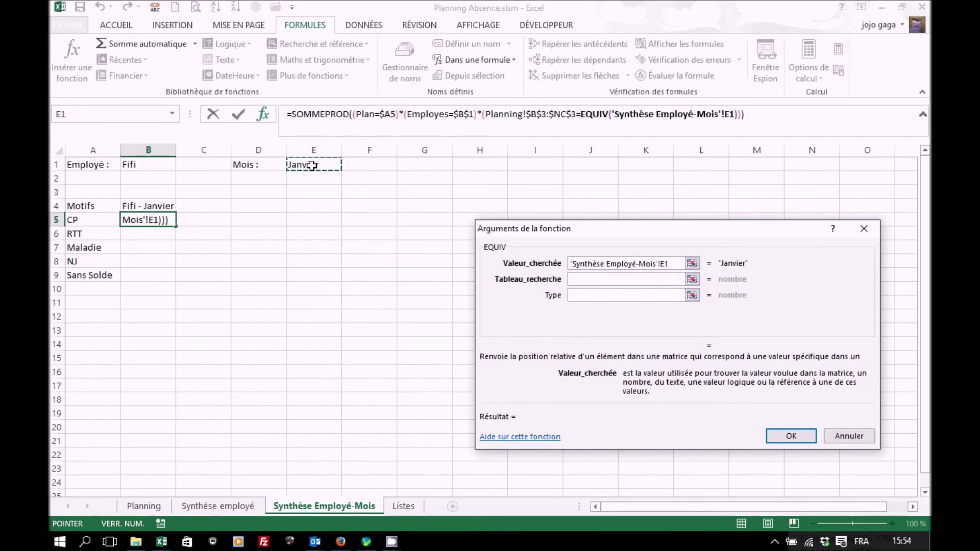
pyautogui.press('F4')
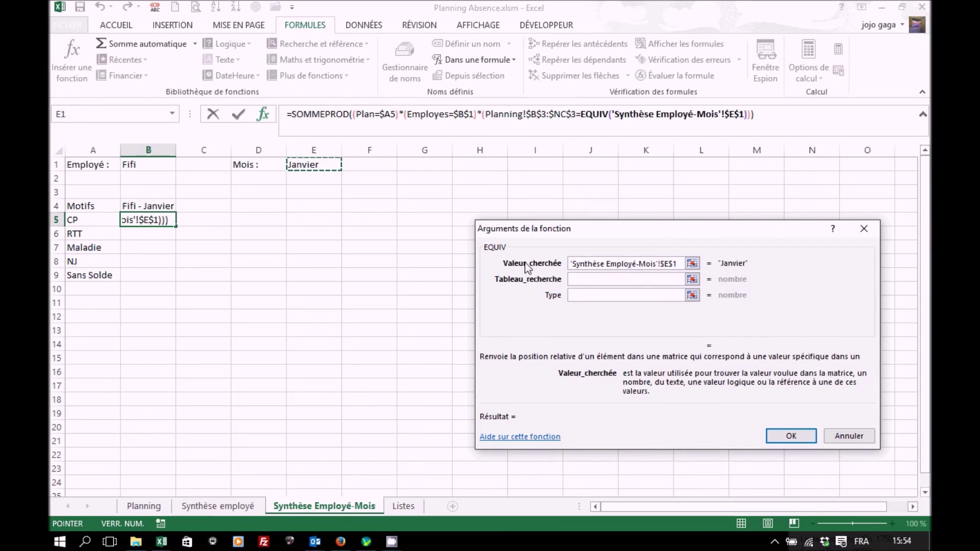
# Complete EQUIV with the named range ListeMois and match type 0, and copy the finished formula from B5 down to B9.
pyautogui.click(586, 280)
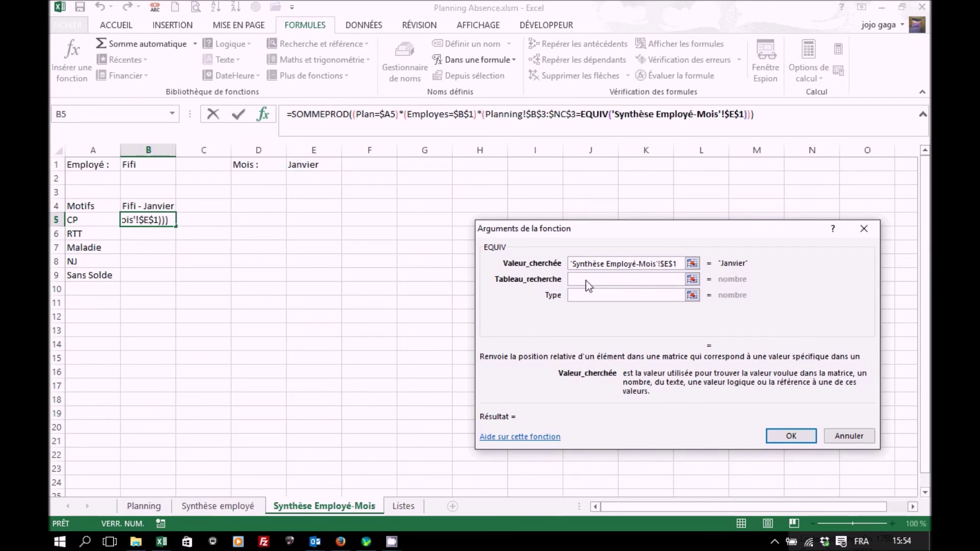
pyautogui.click(511, 60)
pyautogui.click(479, 110)
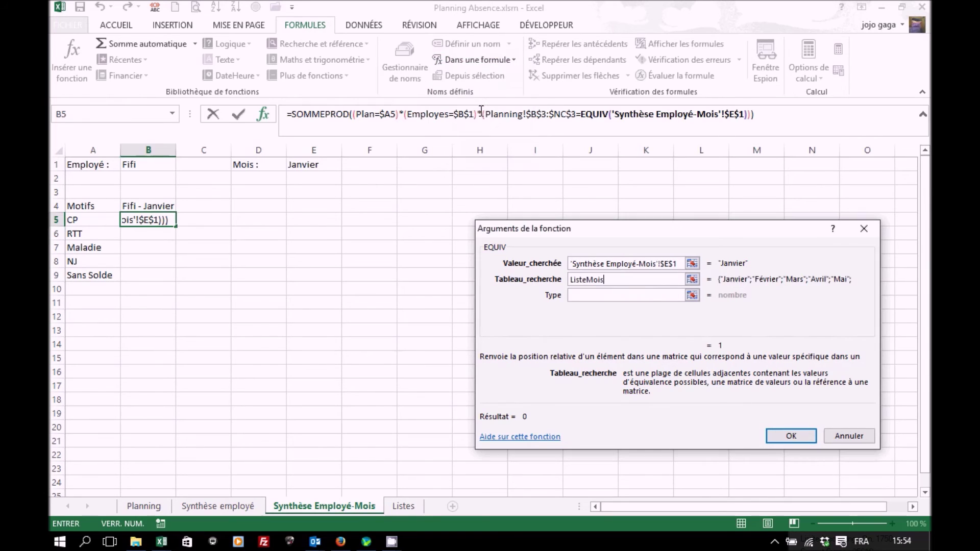
pyautogui.click(576, 294)
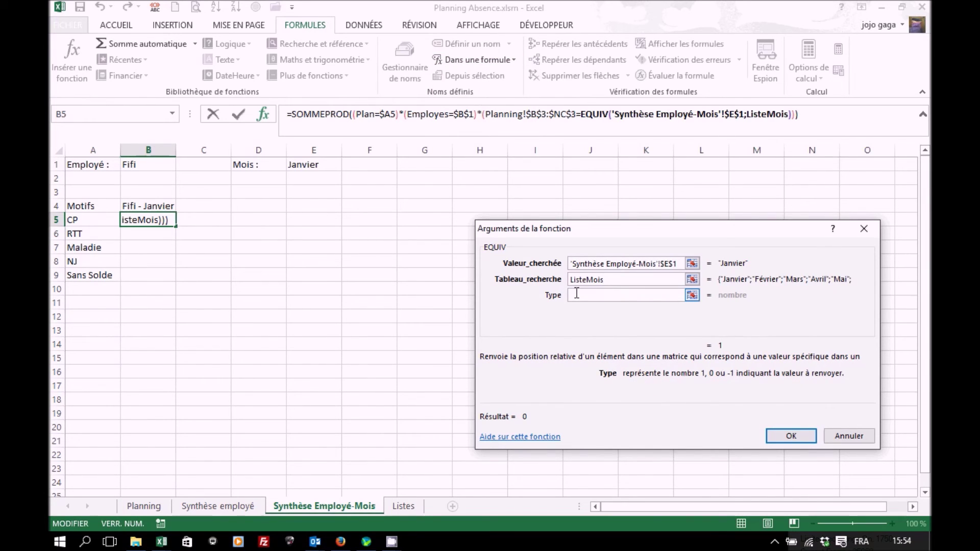
pyautogui.write('0')
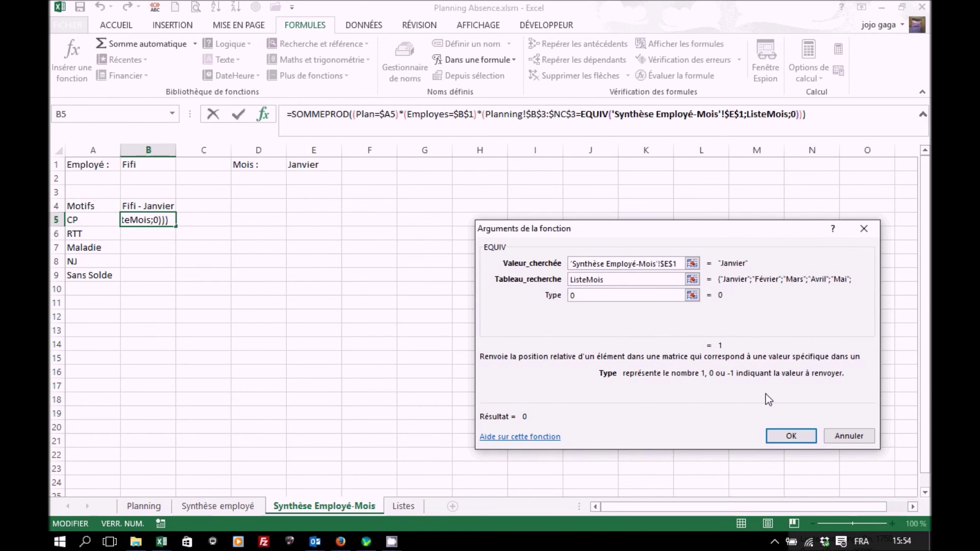
pyautogui.click(790, 437)
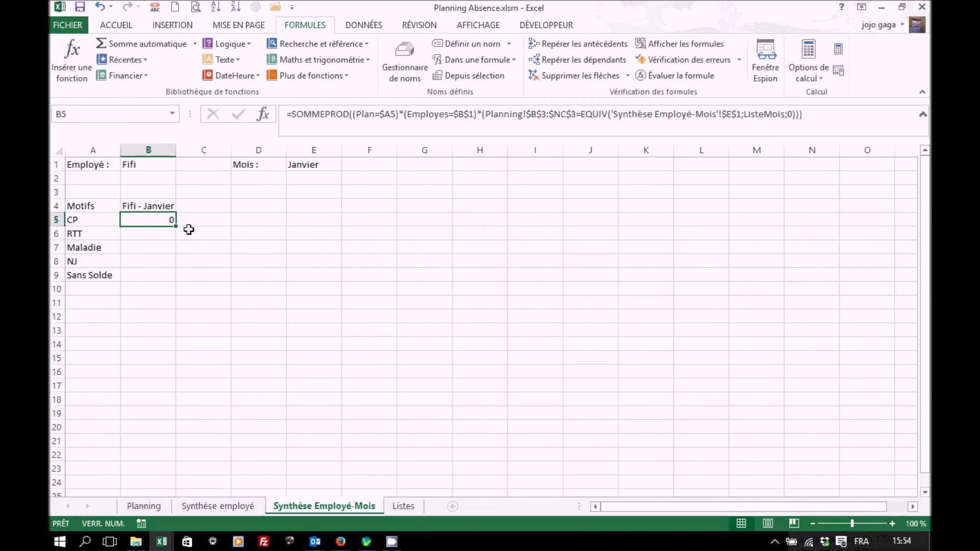
pyautogui.moveTo(176, 223); pyautogui.dragTo(176, 280)
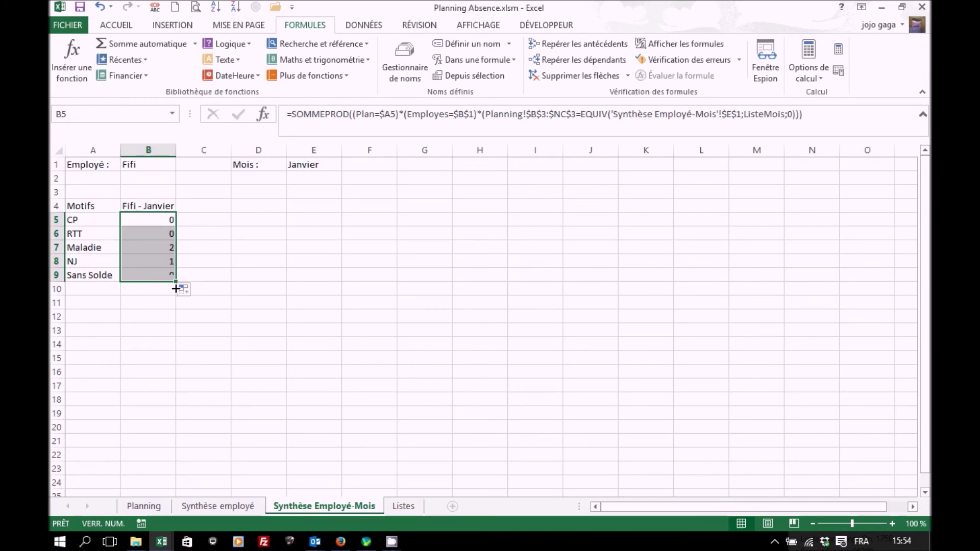
# Add a Total row in A10 with an automatic sum of the absence counts in B10.
pyautogui.click(101, 289)
pyautogui.write('Tot')
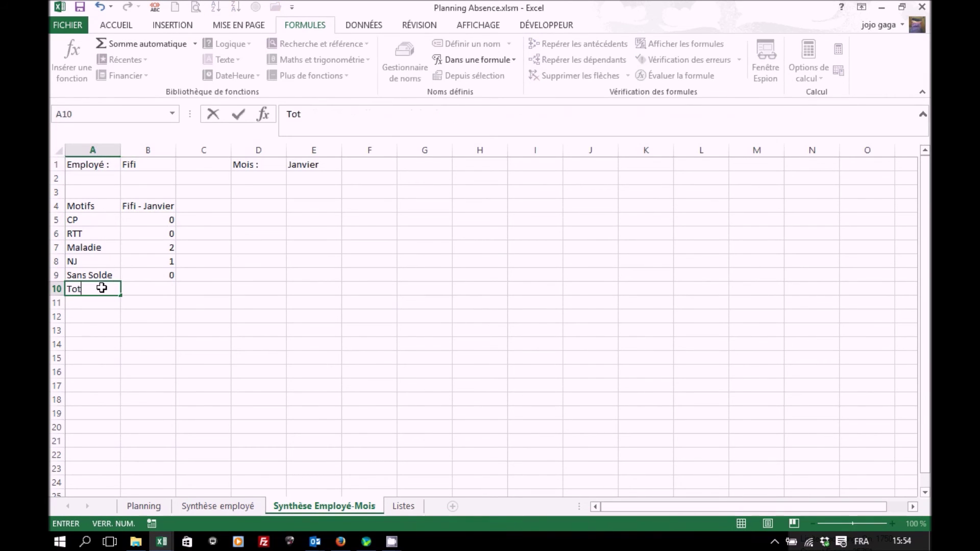
pyautogui.write('al')
pyautogui.press('Tab')
pyautogui.click(118, 49)
pyautogui.press('Return')
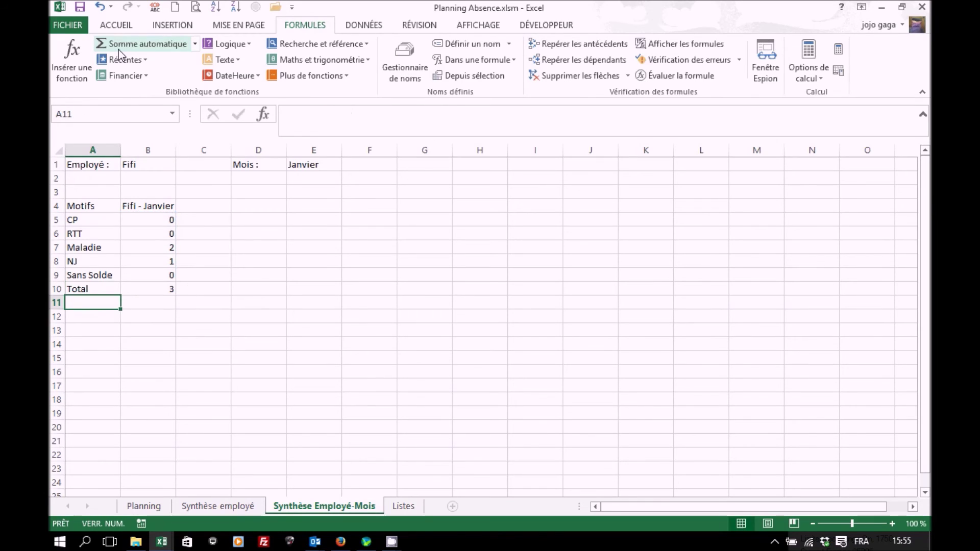
# Select the first employee of the list in B1.
pyautogui.click(148, 166)
pyautogui.click(182, 164)
pyautogui.click(159, 179)
# Test the summary by switching the month in E1 to Mars and back to Janvier.
pyautogui.click(315, 165)
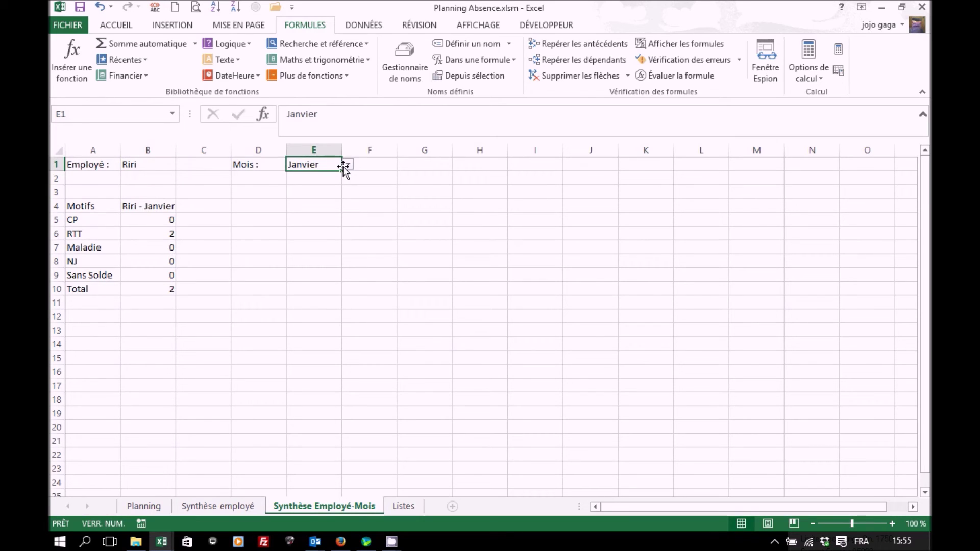
pyautogui.click(349, 165)
pyautogui.click(323, 194)
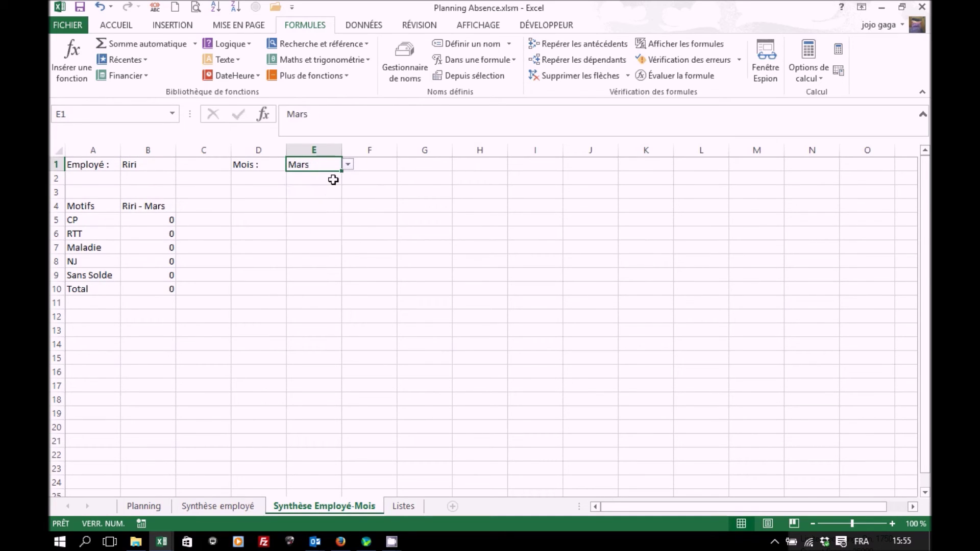
pyautogui.click(348, 164)
pyautogui.scroll(2, 332, 184)
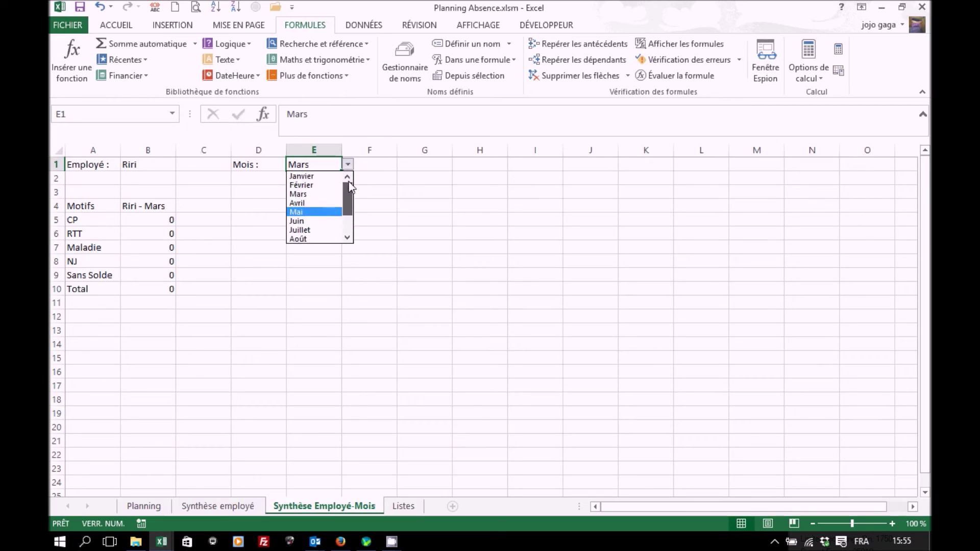
pyautogui.click(332, 177)
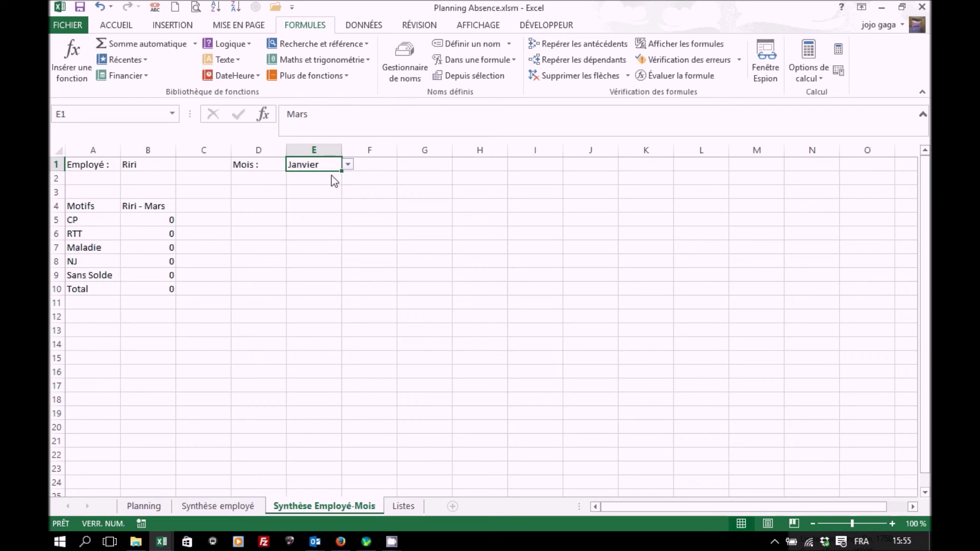
# Insert a 3D pie chart from the reasons and counts in A4:B9, leaving out the Total row.
pyautogui.click(92, 206)
pyautogui.moveTo(156, 283); pyautogui.dragTo(159, 274)
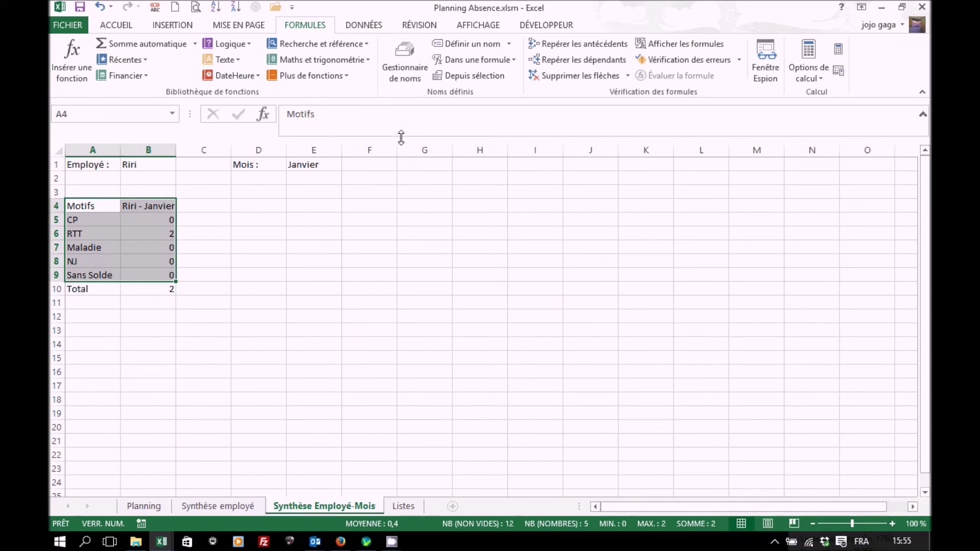
pyautogui.click(172, 26)
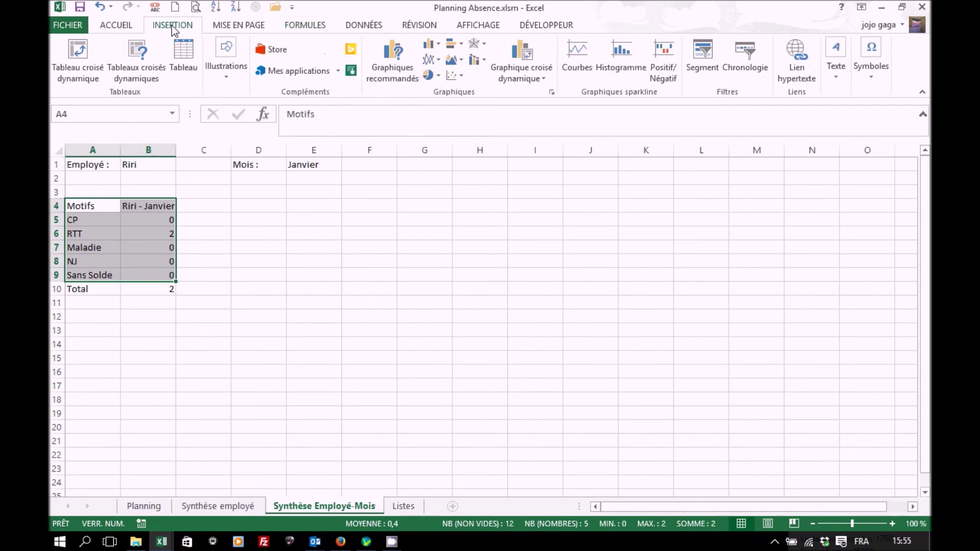
pyautogui.click(438, 76)
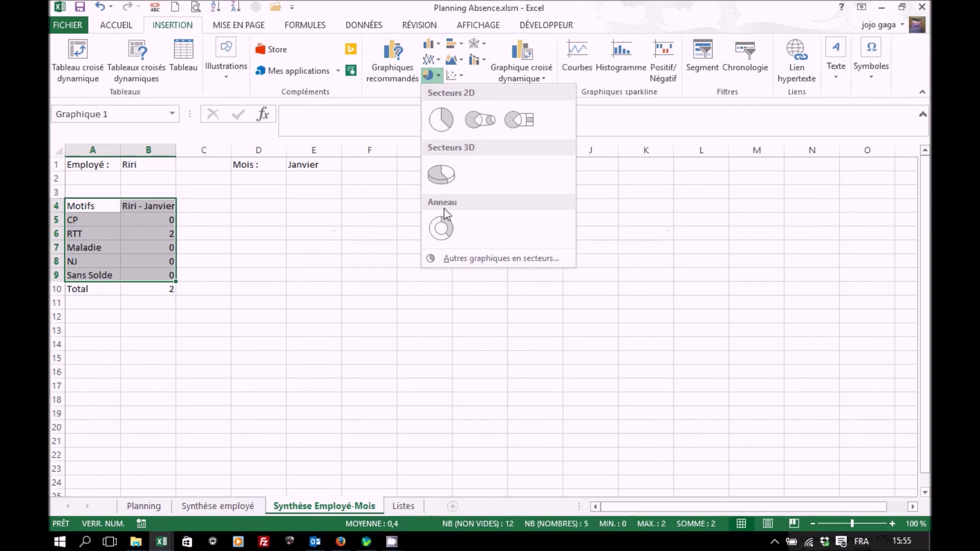
pyautogui.click(442, 175)
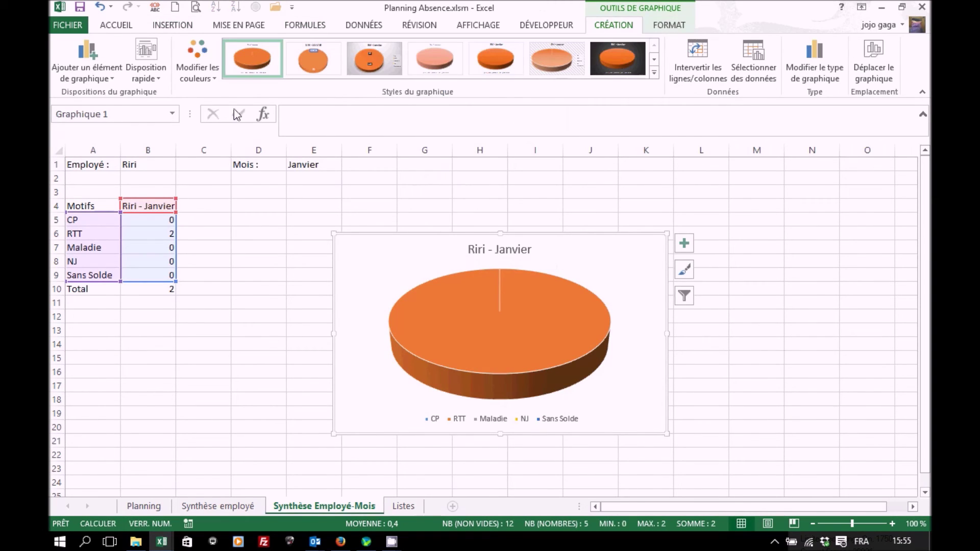
# Remove the legend from the pie chart.
pyautogui.click(101, 80)
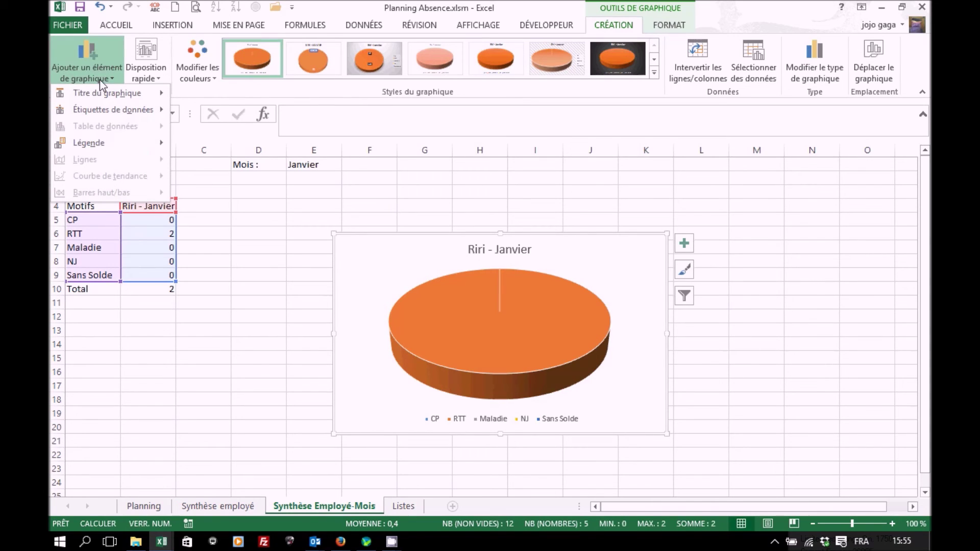
pyautogui.moveTo(103, 143)
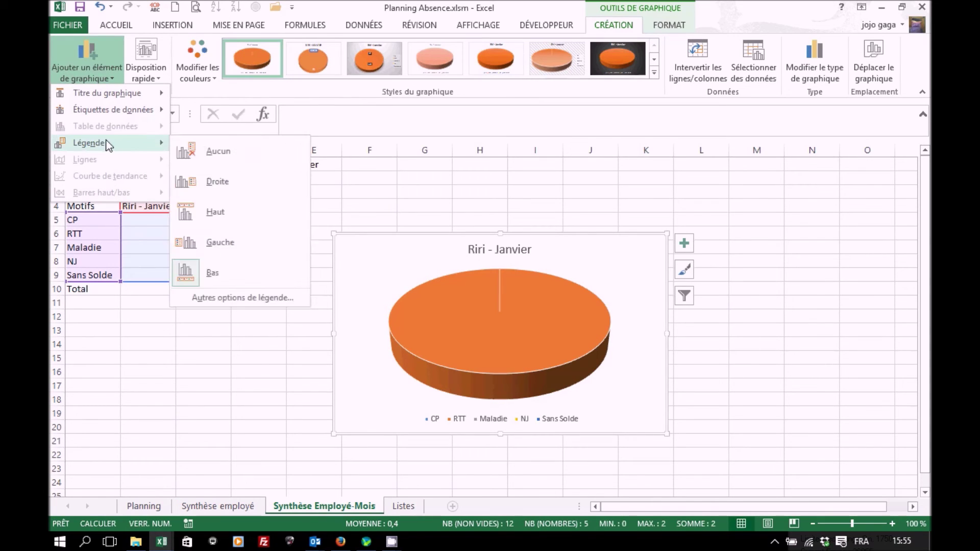
pyautogui.click(229, 152)
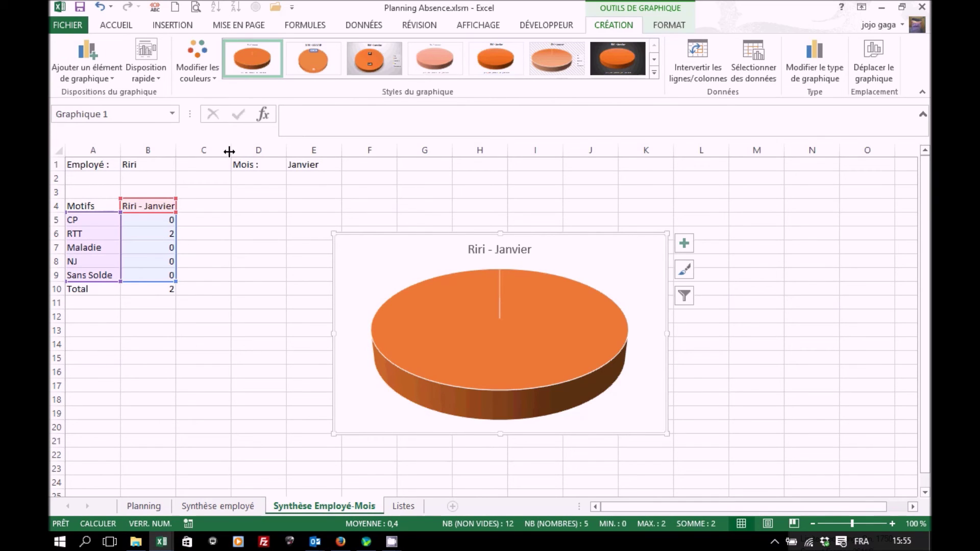
# Add data labels to the pie chart that show the category name along with the value.
pyautogui.click(116, 77)
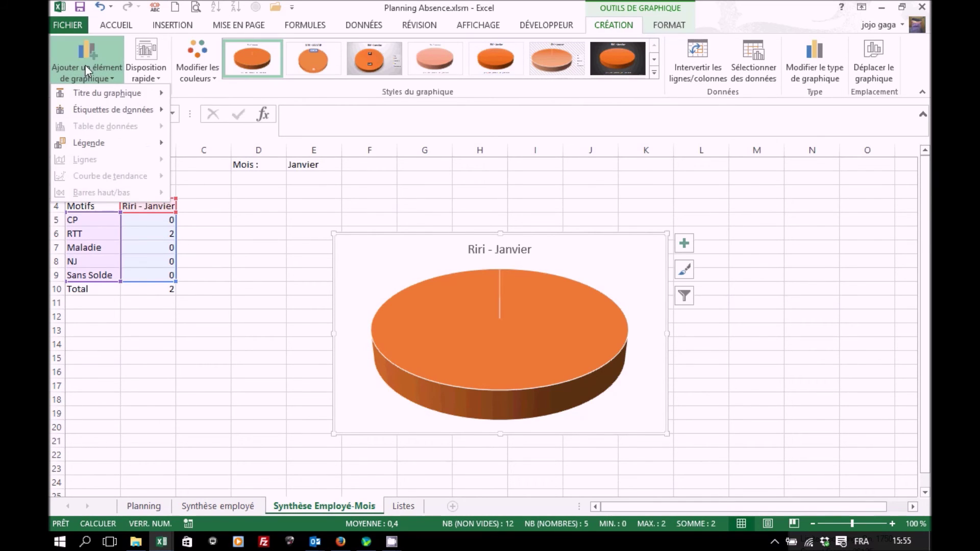
pyautogui.moveTo(123, 107)
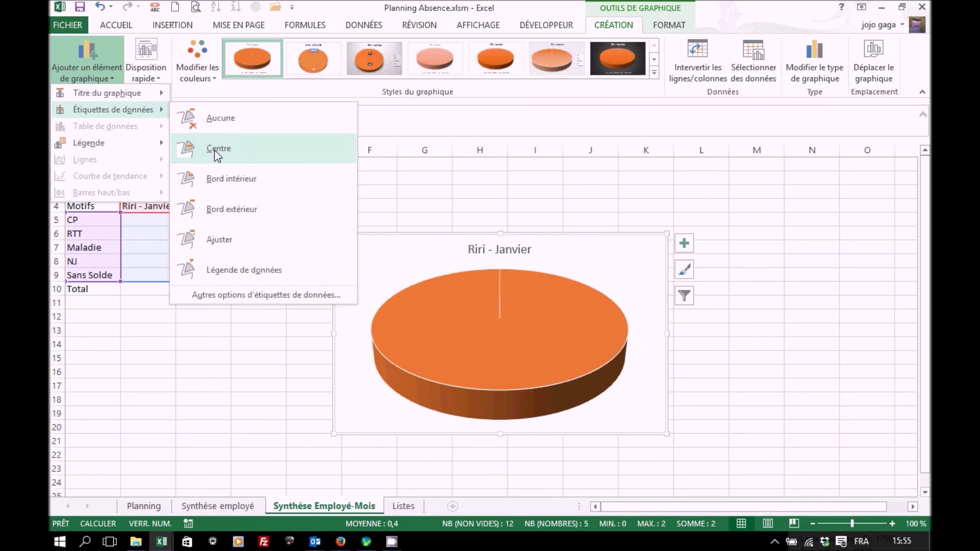
pyautogui.click(222, 298)
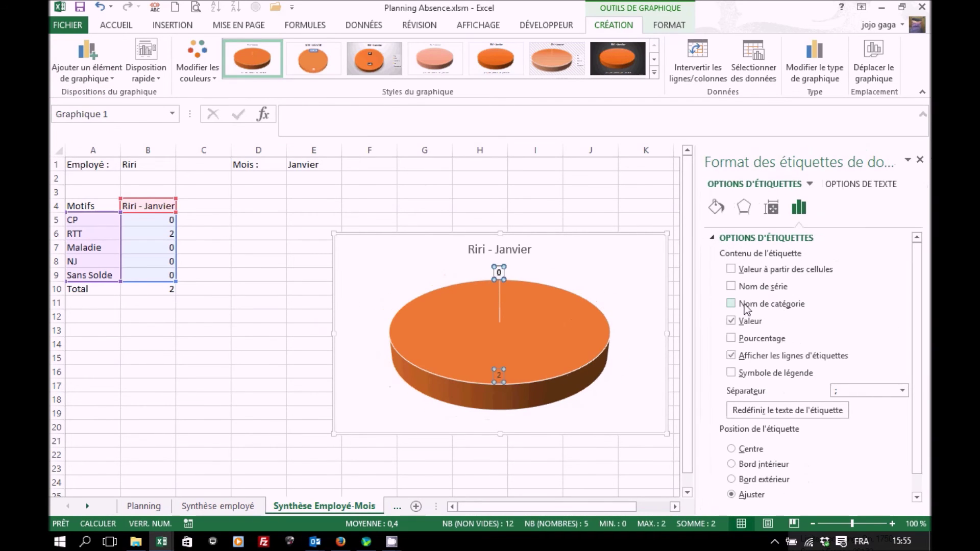
pyautogui.click(731, 304)
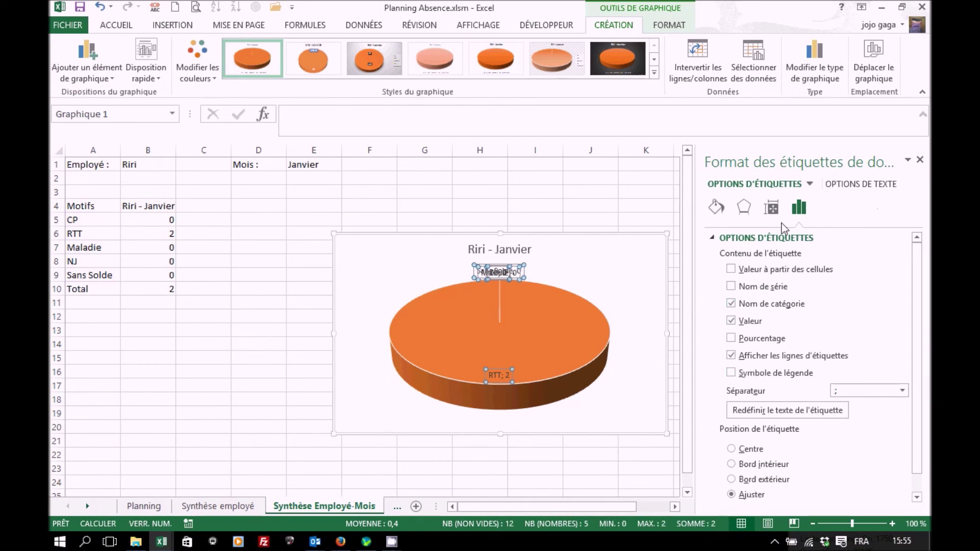
pyautogui.click(919, 160)
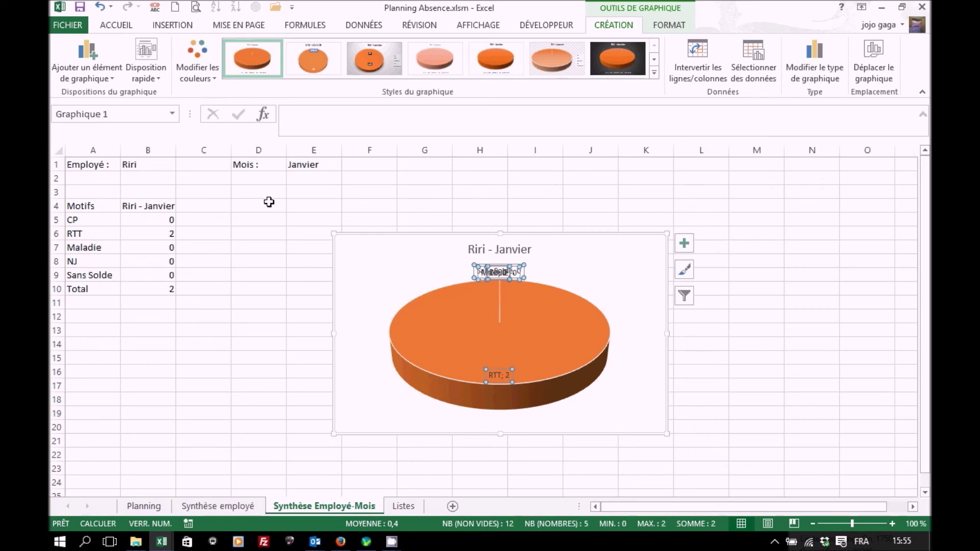
# Switch the employee in B1 to Loulou to test the summary and pie chart.
pyautogui.click(157, 164)
pyautogui.click(182, 164)
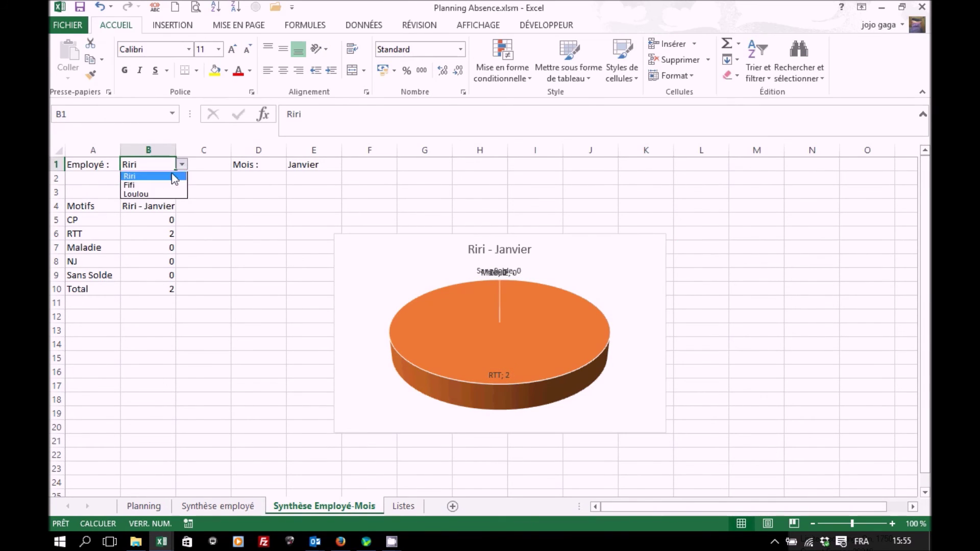
pyautogui.click(148, 194)
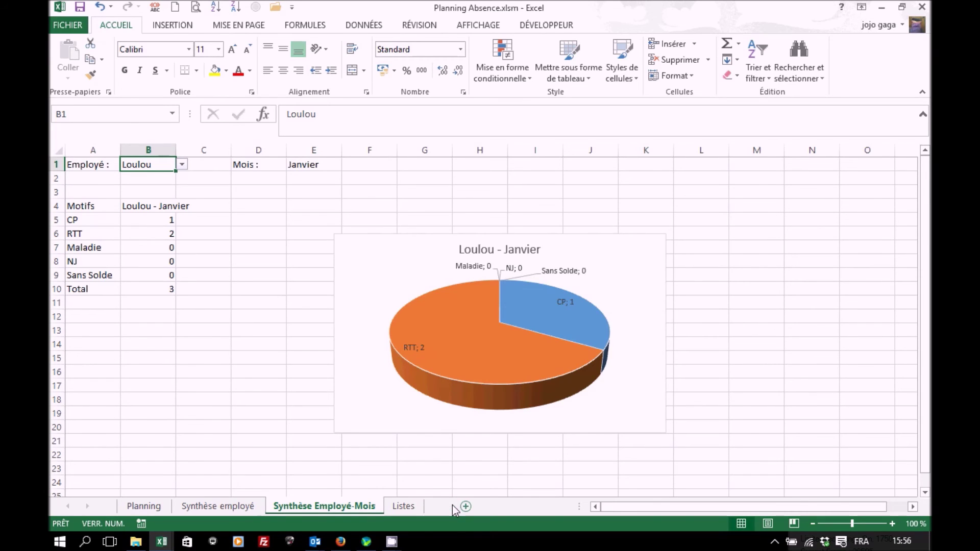
# Add a new sheet named Janvier and enter the label Mois in A1.
pyautogui.click(452, 506)
pyautogui.doubleClick(416, 504)
pyautogui.write('Janvier')
pyautogui.press('Return')
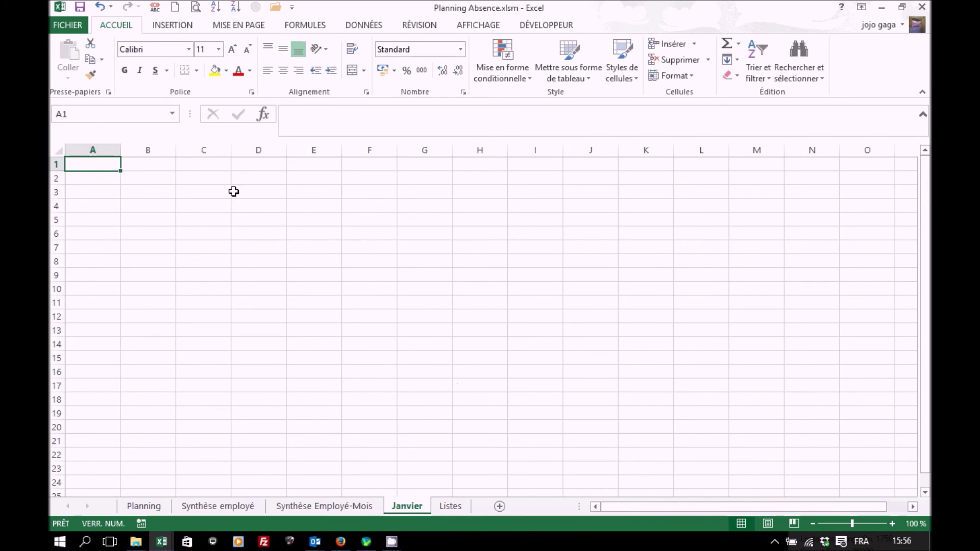
pyautogui.write('Mois')
pyautogui.press('Tab')
# Start a CELLULE function in B1, chosen from the Informations category.
pyautogui.hotkey('shift', 'F3')
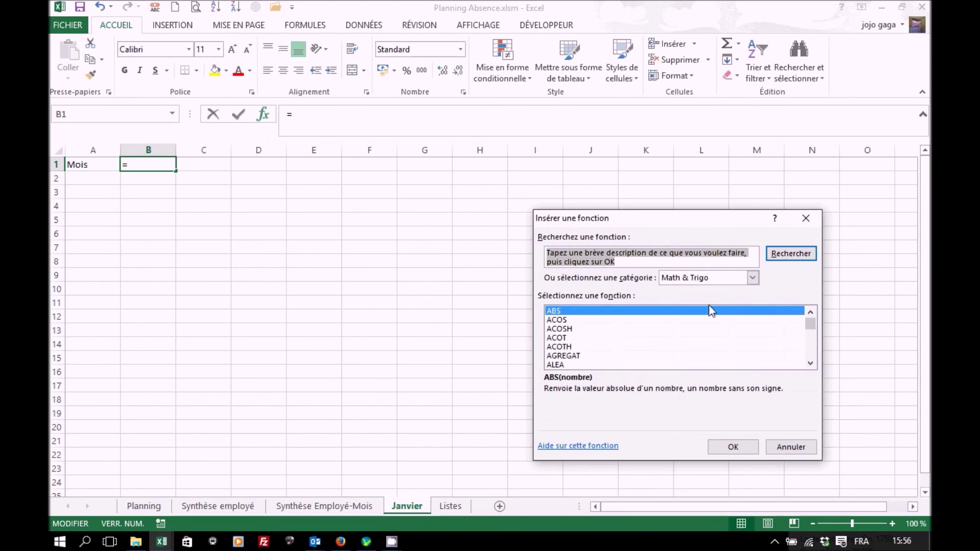
pyautogui.click(753, 278)
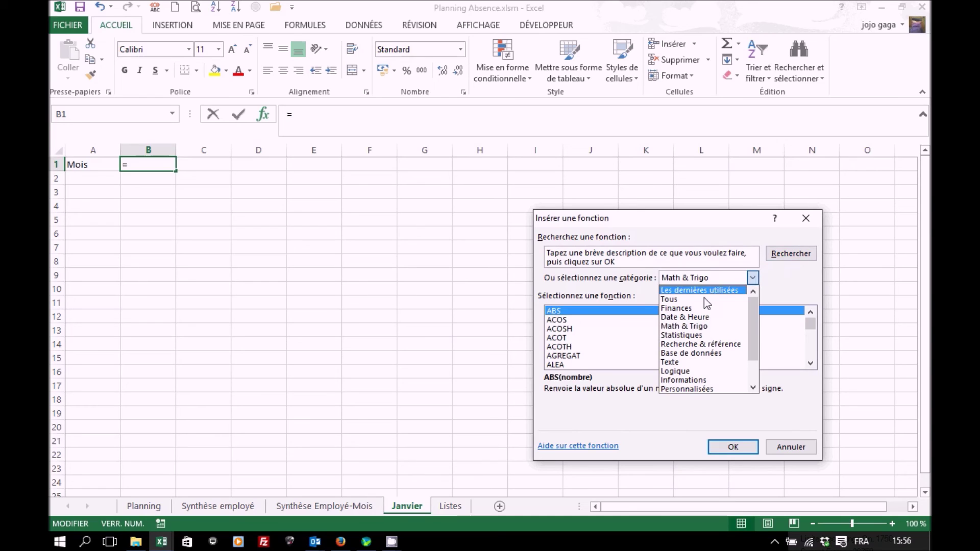
pyautogui.click(688, 383)
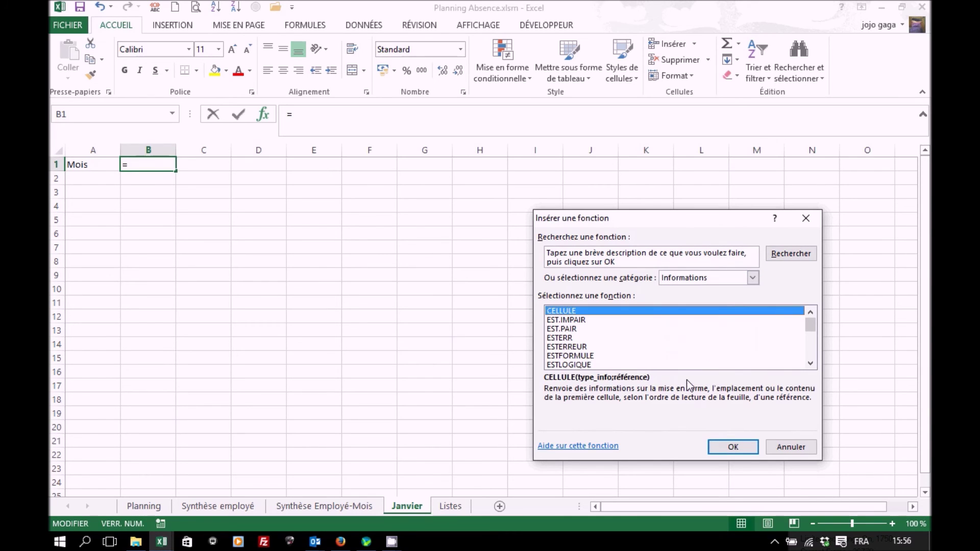
pyautogui.click(732, 448)
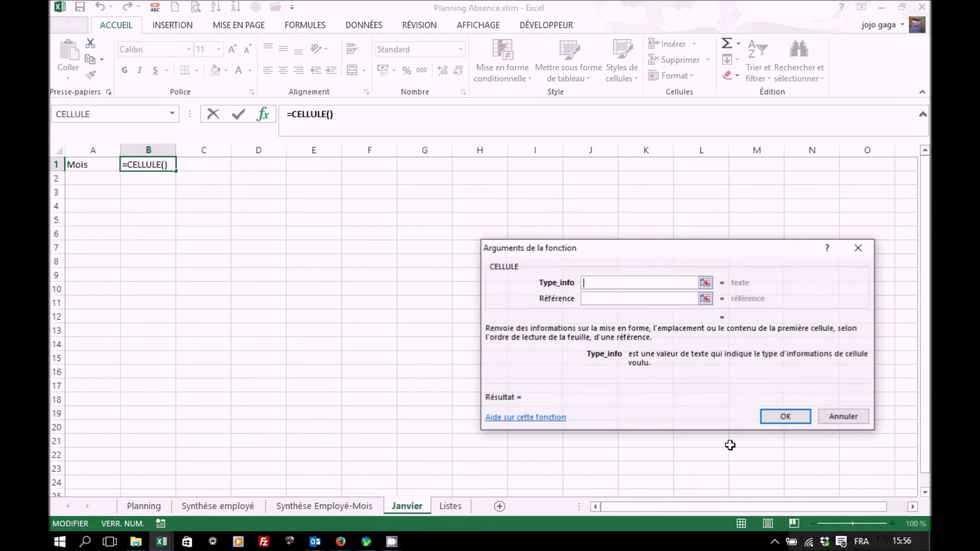
# Consult the help on the CELLULE function for the info type that returns the file name.
pyautogui.click(526, 417)
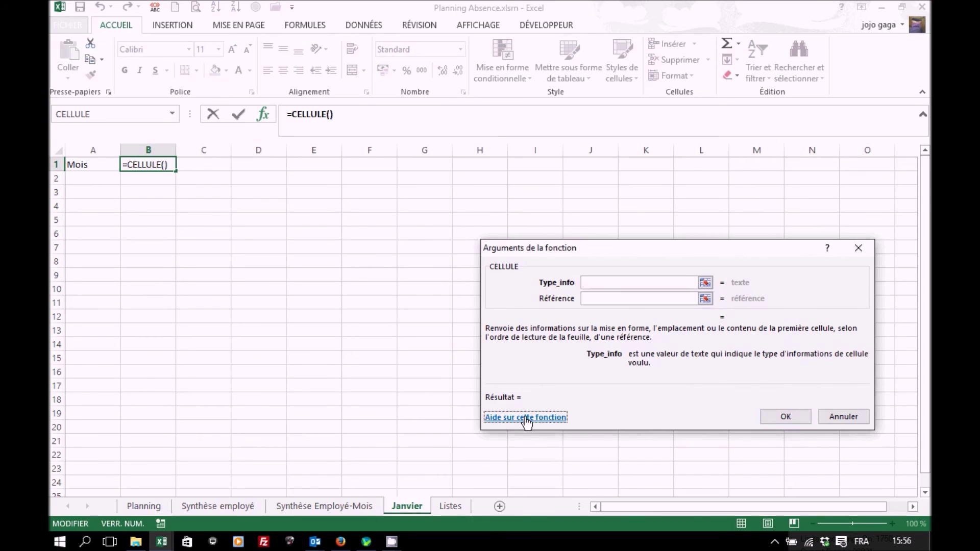
pyautogui.moveTo(869, 181); pyautogui.dragTo(869, 235)
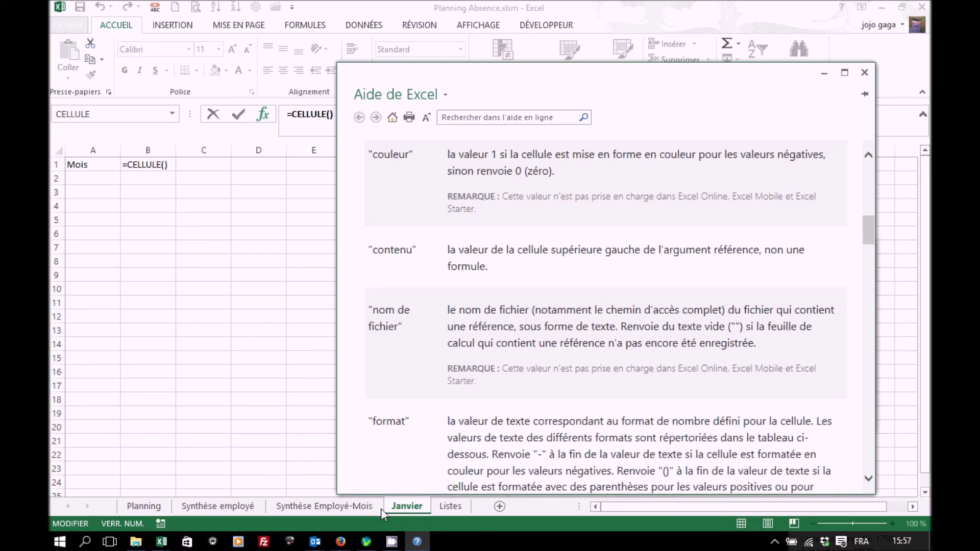
pyautogui.click(863, 74)
# Complete the CELLULE function in B1 with info type "Filename" and reference A1.
pyautogui.click(609, 281)
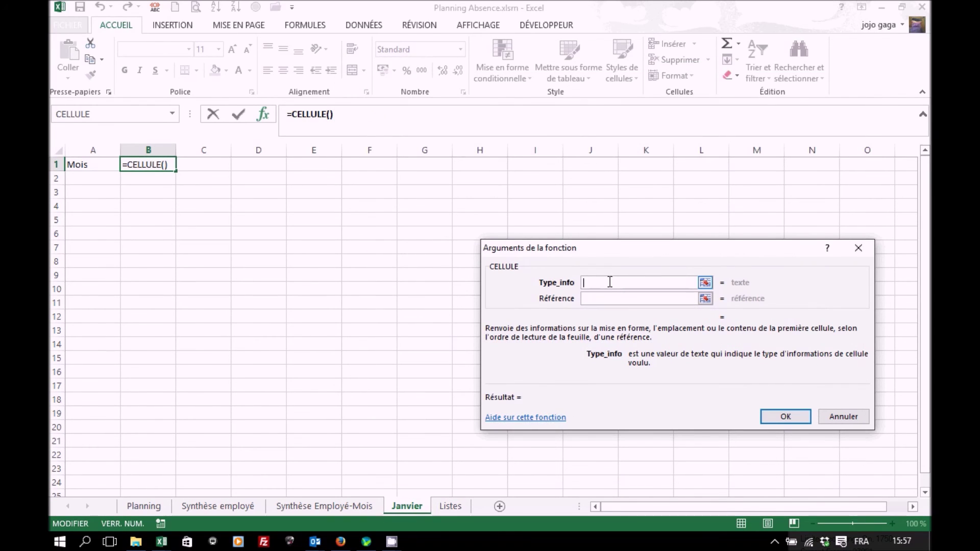
pyautogui.write('"Filename"')
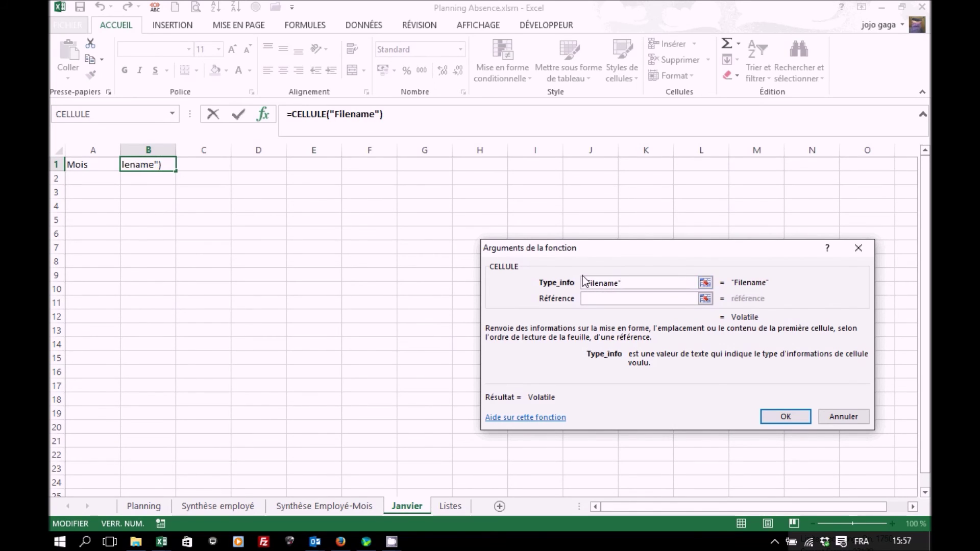
pyautogui.click(593, 299)
pyautogui.click(84, 163)
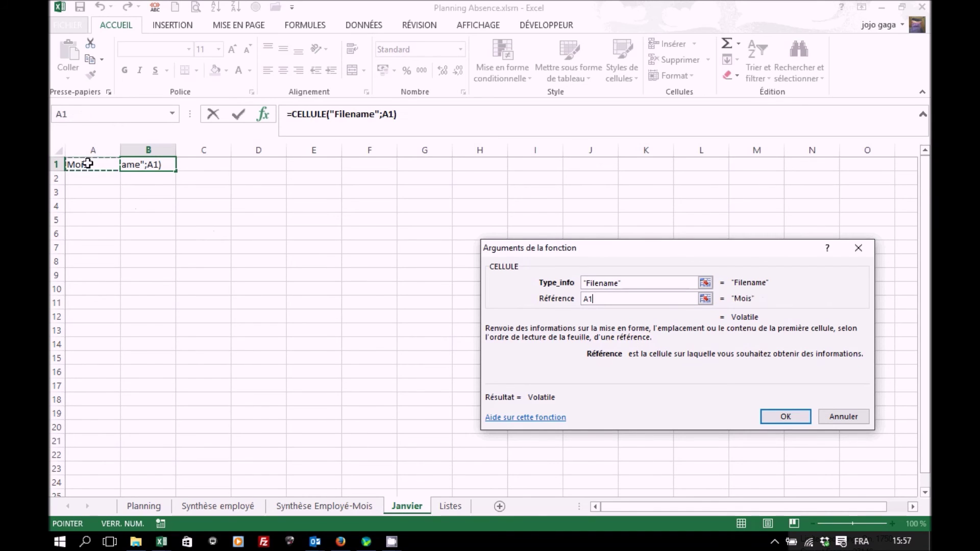
pyautogui.click(786, 417)
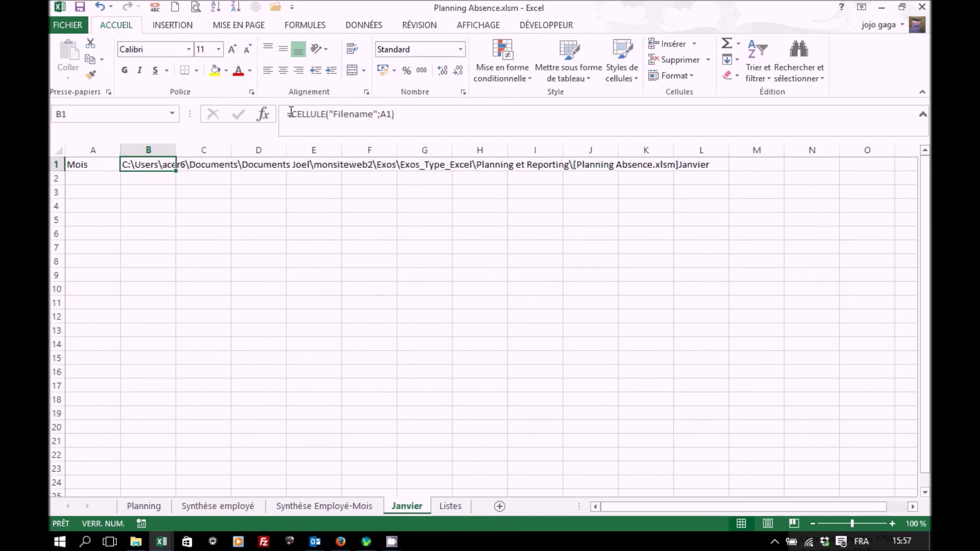
# Wrap B1's CELLULE("Filename";A1) in DROITE, starting its character count with NBCAR of the same CELLULE expression.
pyautogui.click(290, 113)
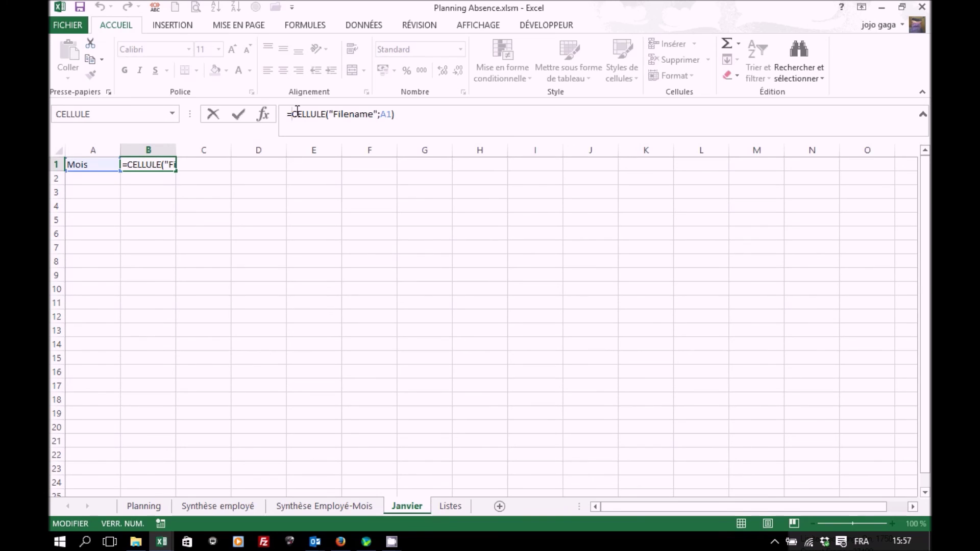
pyautogui.moveTo(288, 113); pyautogui.dragTo(427, 129)
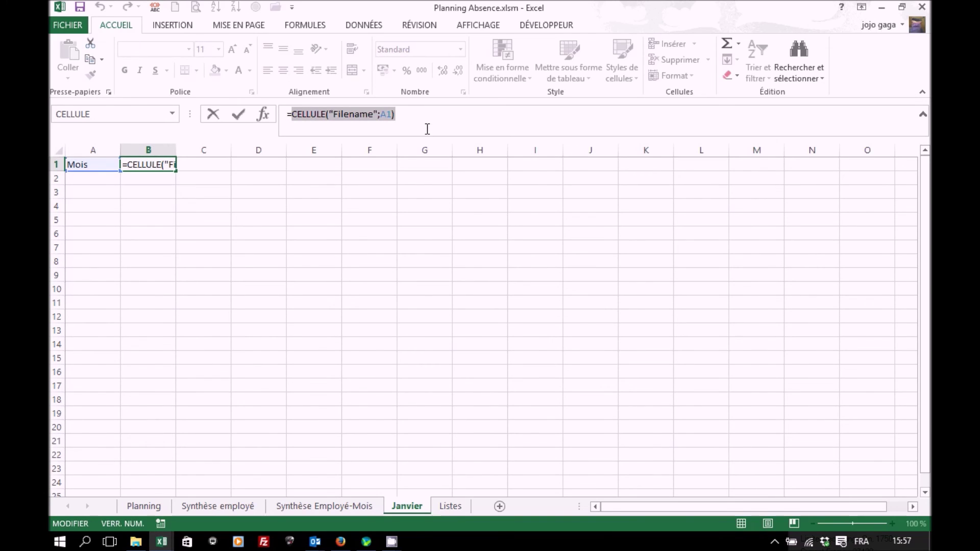
pyautogui.hotkey('ctrl', 'c')
pyautogui.click(293, 114)
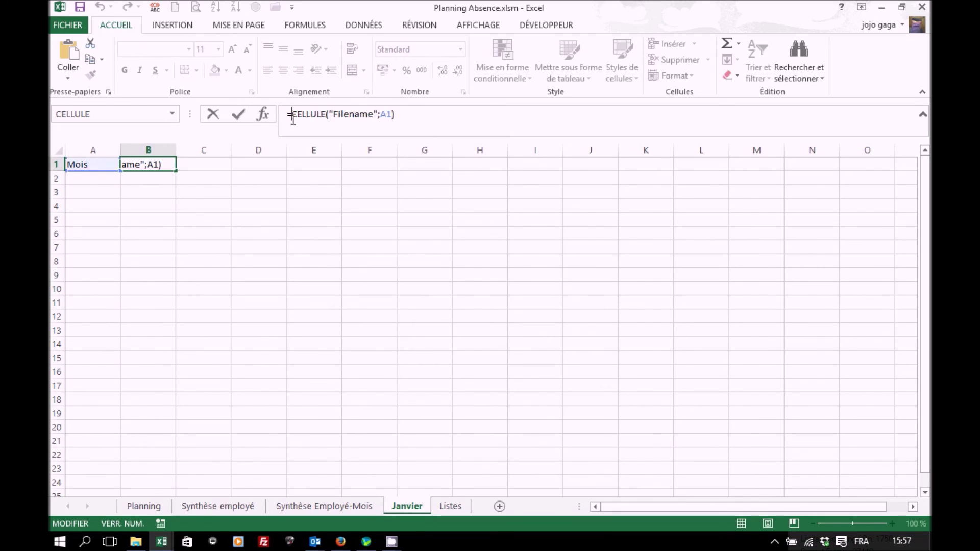
pyautogui.write('droite(')
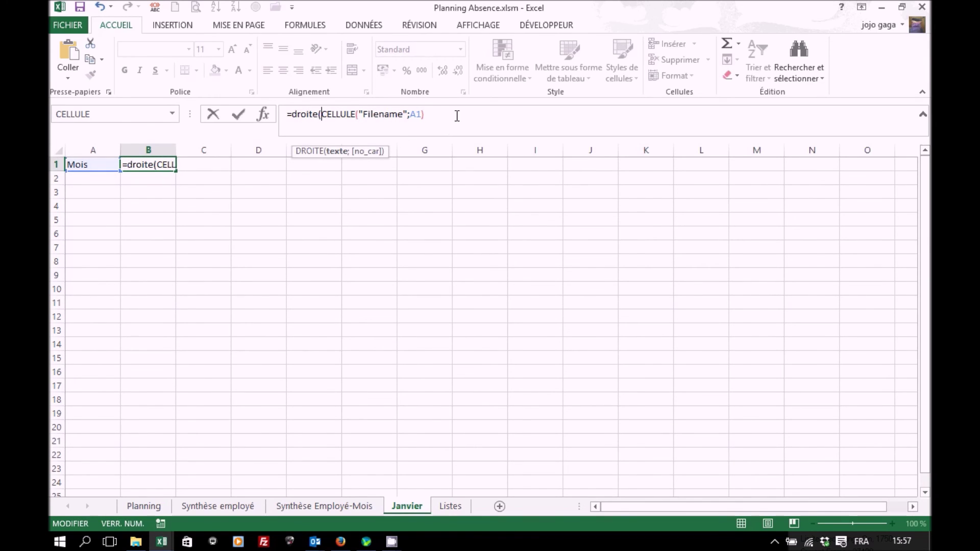
pyautogui.write(';')
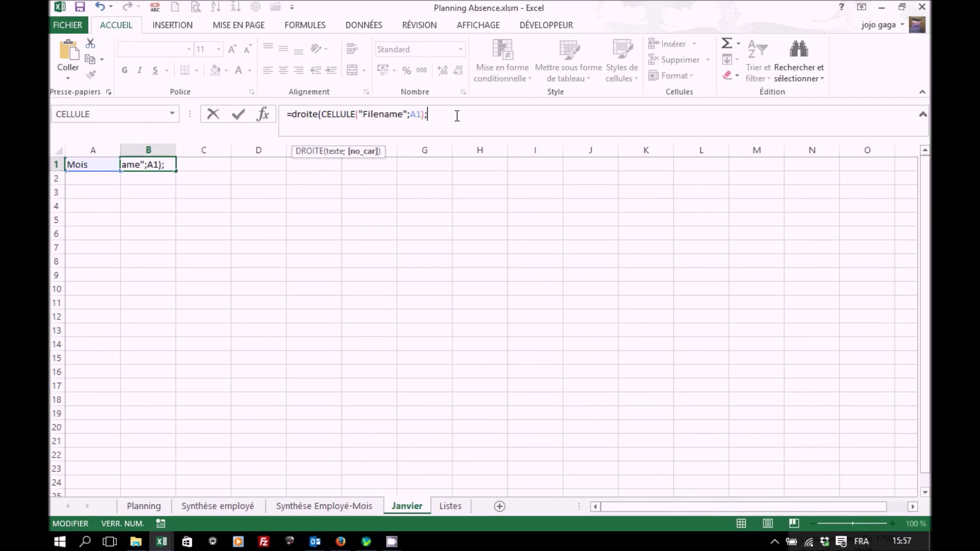
pyautogui.write('n')
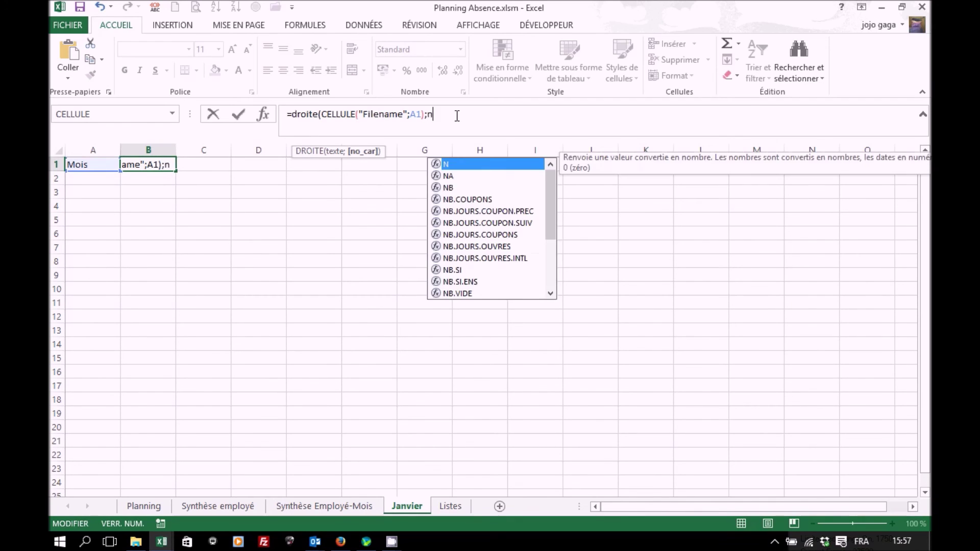
pyautogui.write('bcar(')
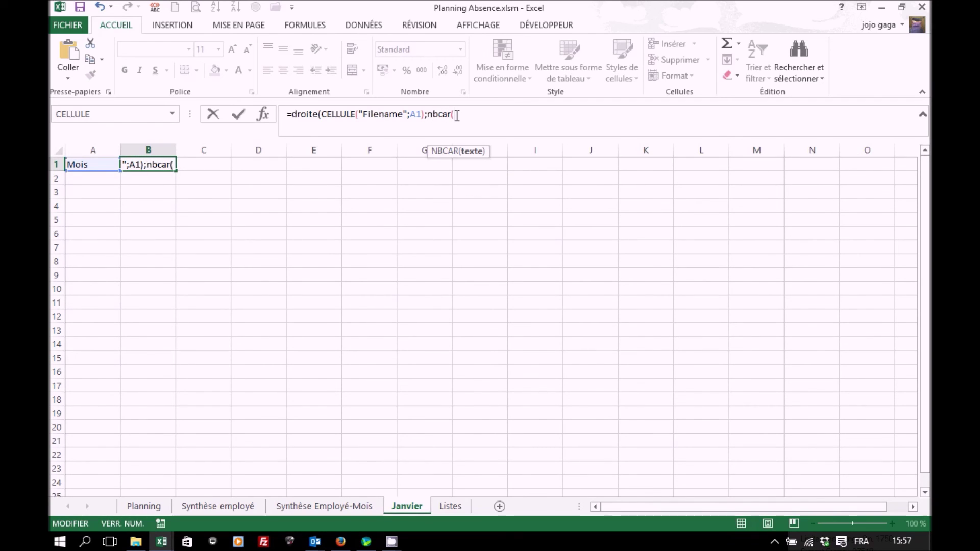
pyautogui.hotkey('ctrl', 'v')
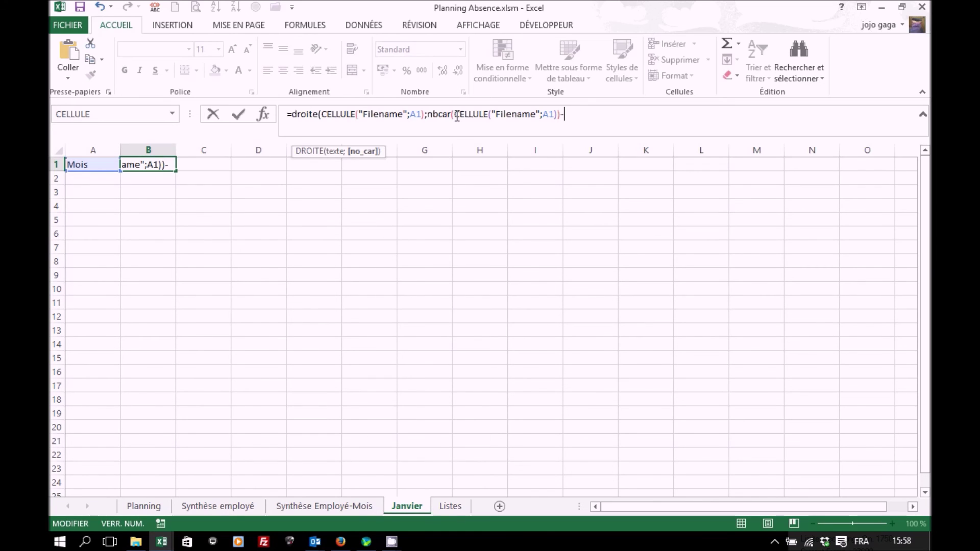
# Finish the B1 formula by subtracting TROUVE("]";CELLULE("Filename";A1);1) from the NBCAR length.
pyautogui.write('trouve')
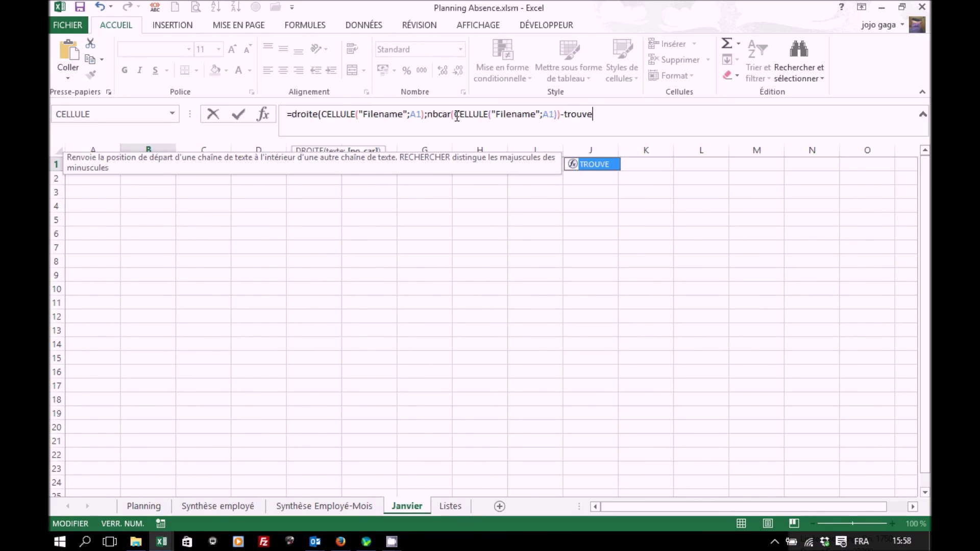
pyautogui.write('(')
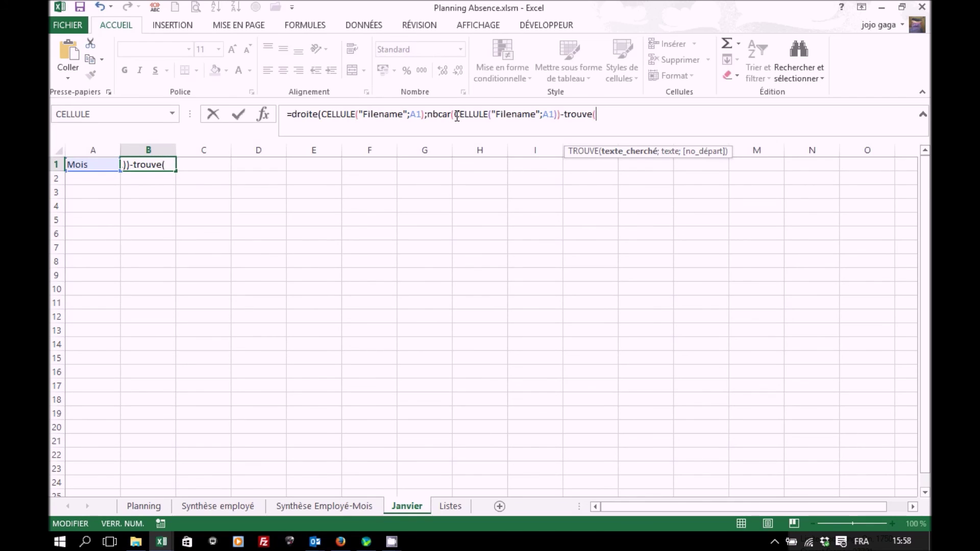
pyautogui.write('"]";')
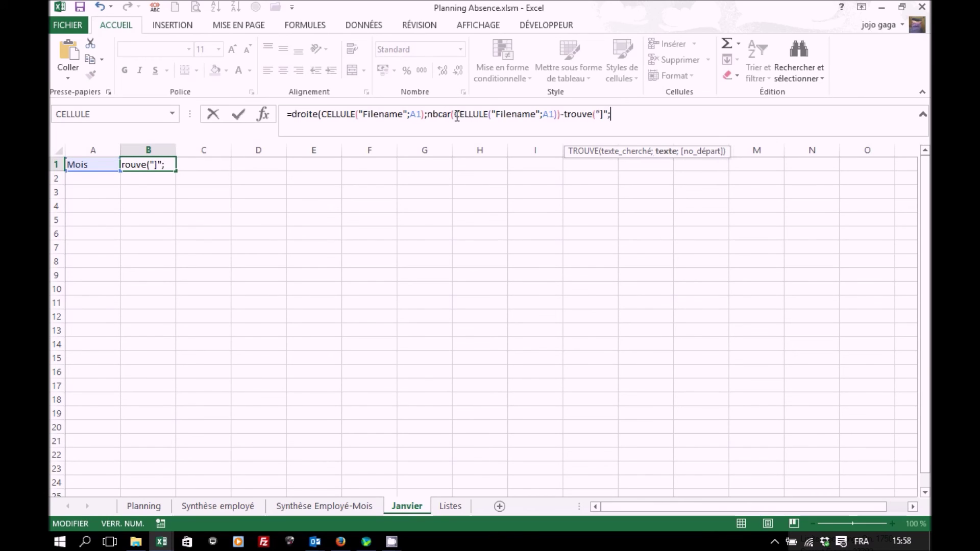
pyautogui.hotkey('ctrl', 'v')
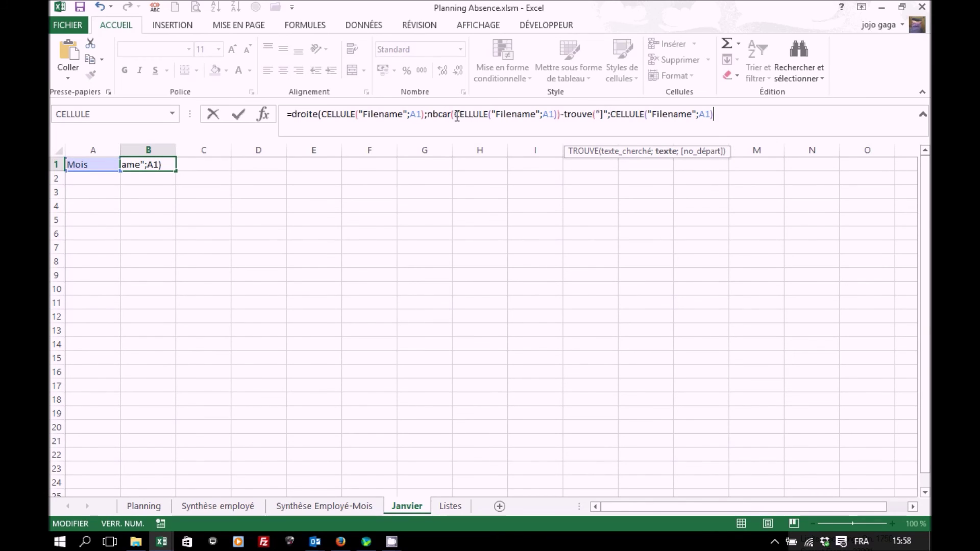
pyautogui.write(';1')
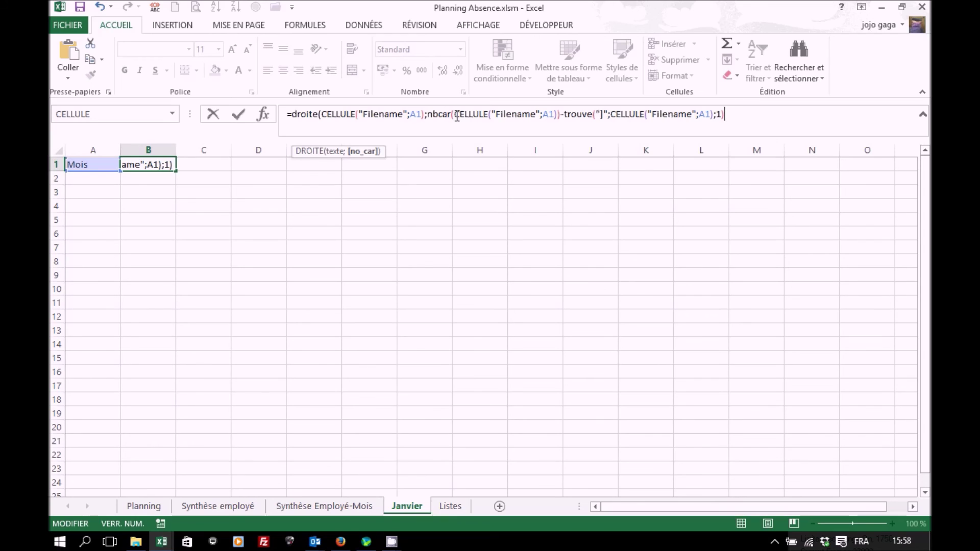
pyautogui.write(')')
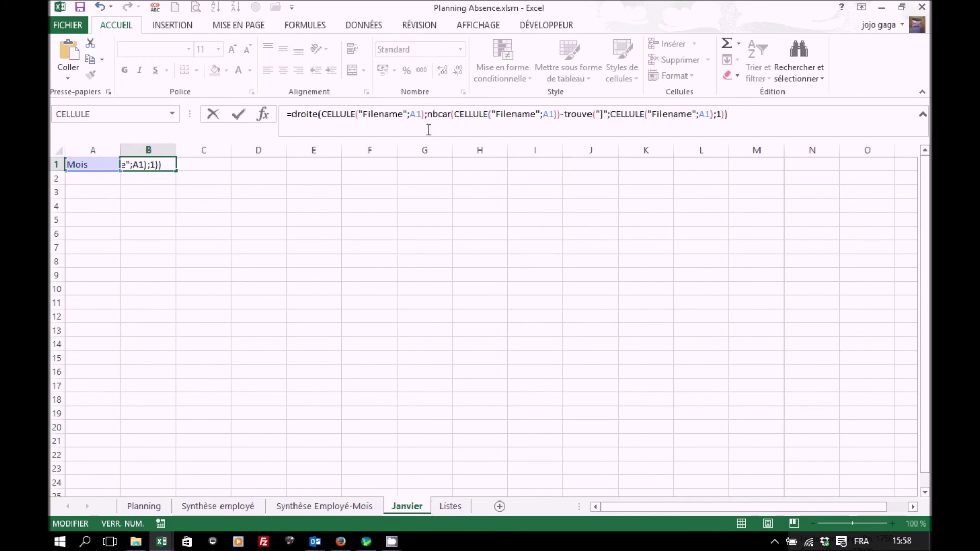
pyautogui.press('Return')
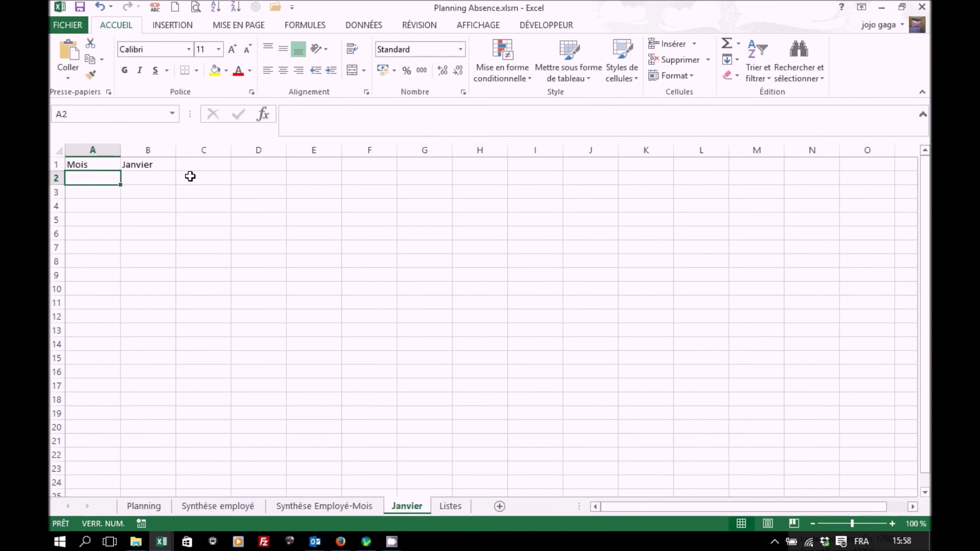
pyautogui.click(160, 162)
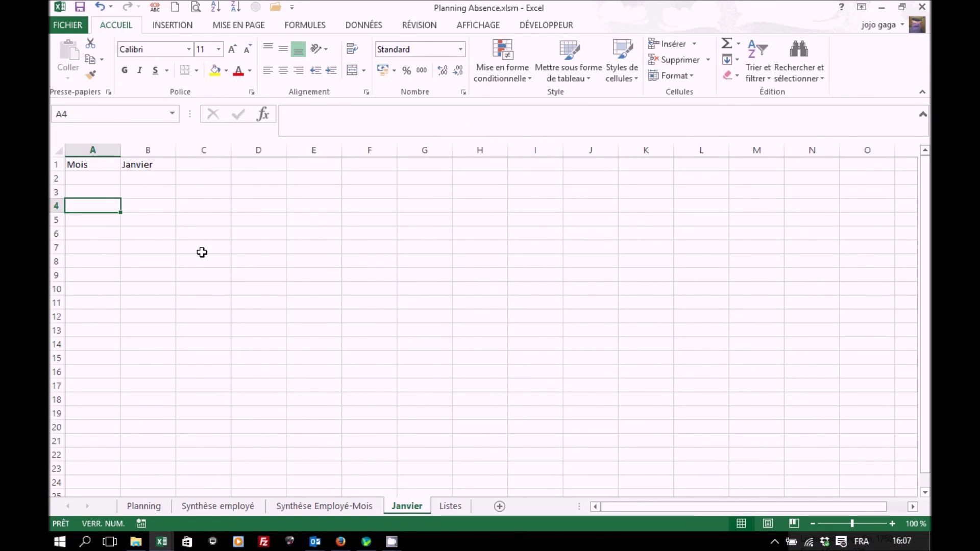
# Copy the Employés header and employee list from A4:A7 of Planning into A4 of Janvier as values only.
pyautogui.click(145, 505)
pyautogui.moveTo(98, 204); pyautogui.dragTo(100, 246)
pyautogui.hotkey('ctrl', 'c')
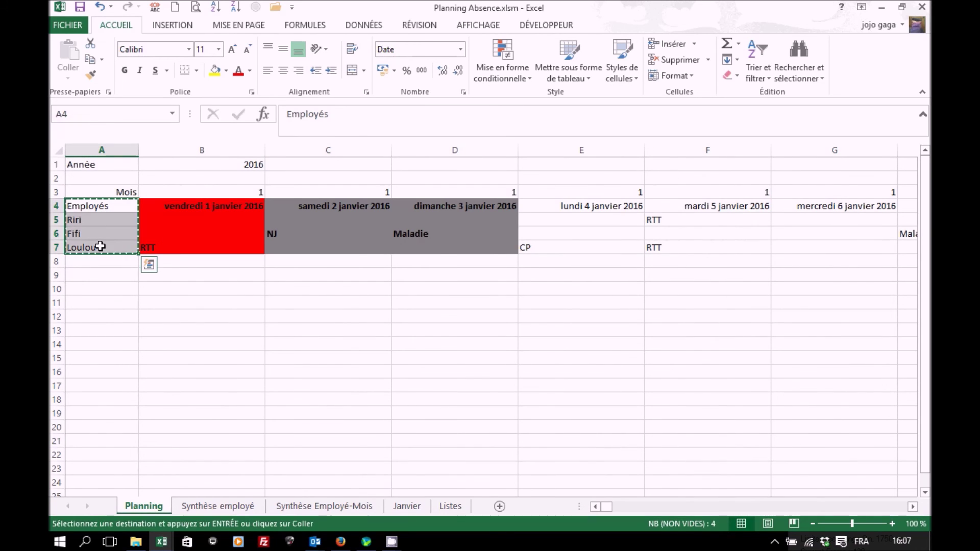
pyautogui.click(406, 507)
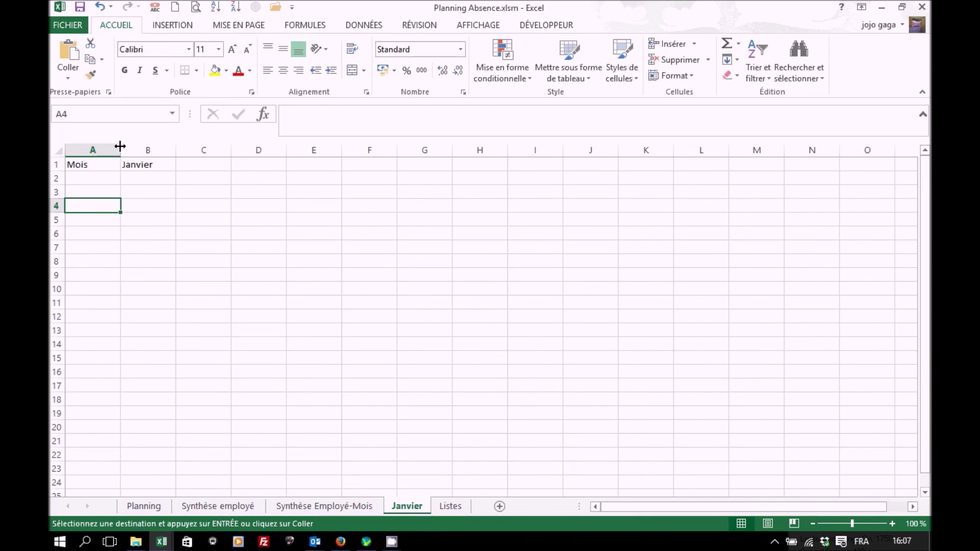
pyautogui.click(67, 76)
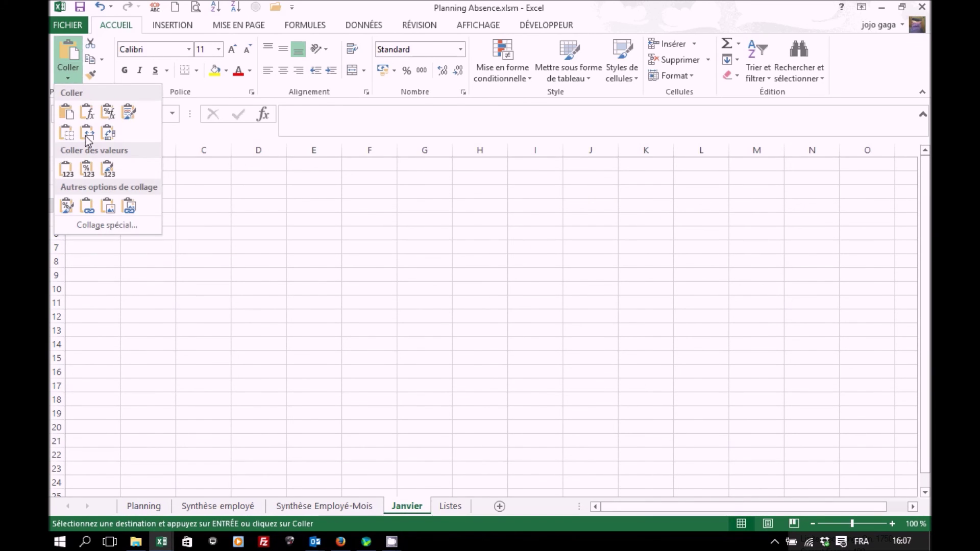
pyautogui.click(67, 169)
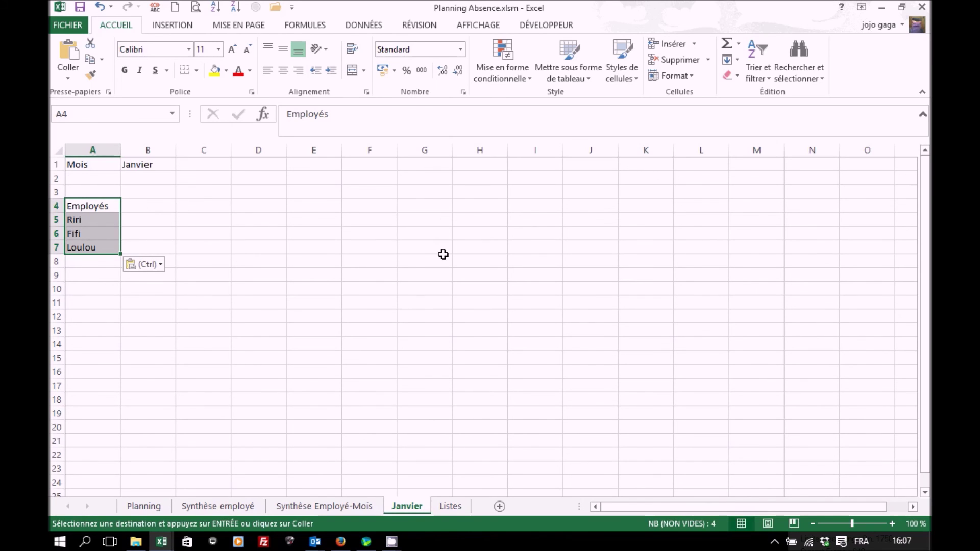
# Copy the absence reasons in H2:H6 of Listes into B4 of Janvier as transposed values only.
pyautogui.click(456, 506)
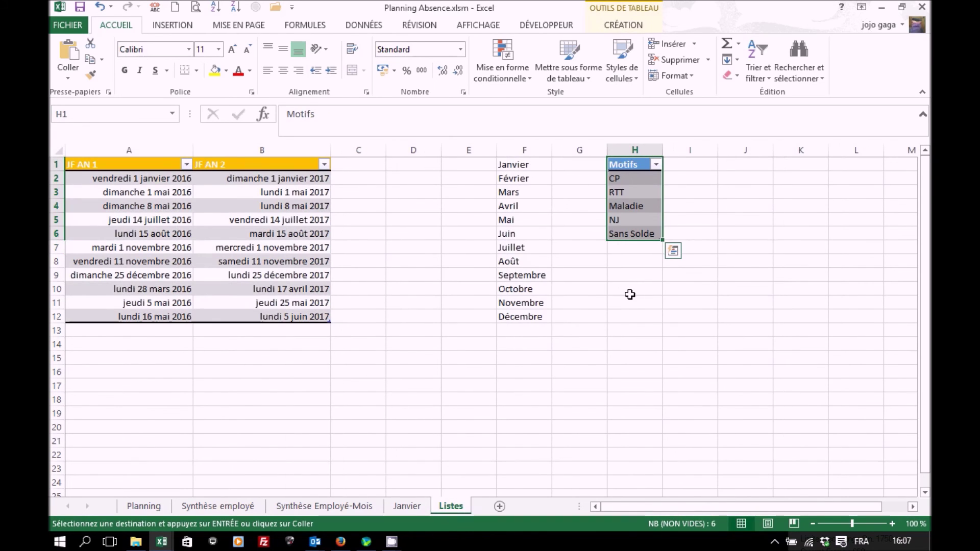
pyautogui.moveTo(628, 179); pyautogui.dragTo(628, 234)
pyautogui.hotkey('ctrl', 'c')
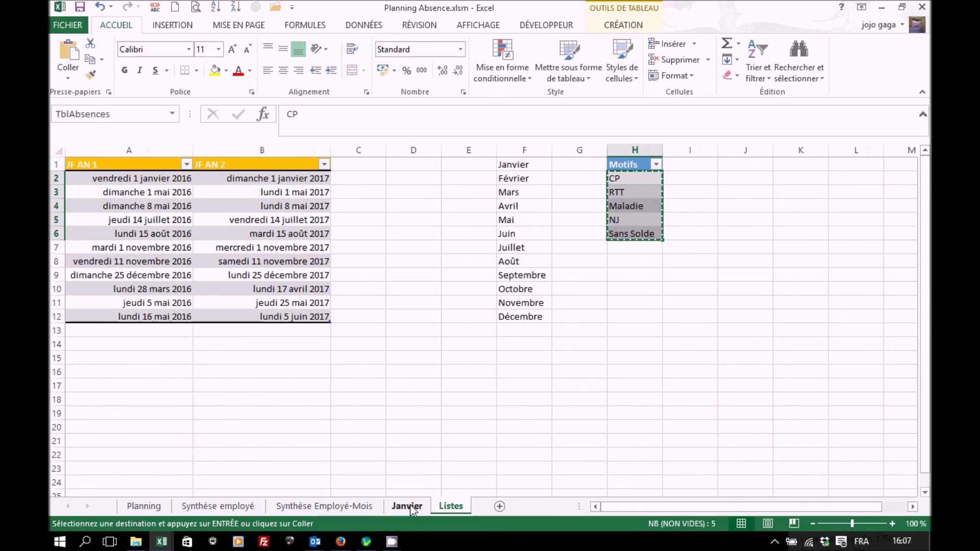
pyautogui.click(411, 506)
pyautogui.click(152, 204)
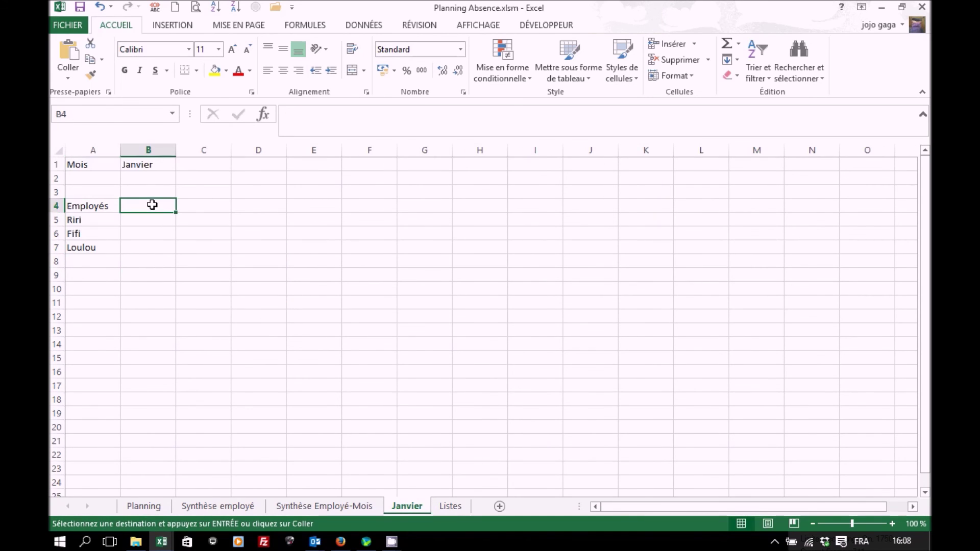
pyautogui.click(68, 78)
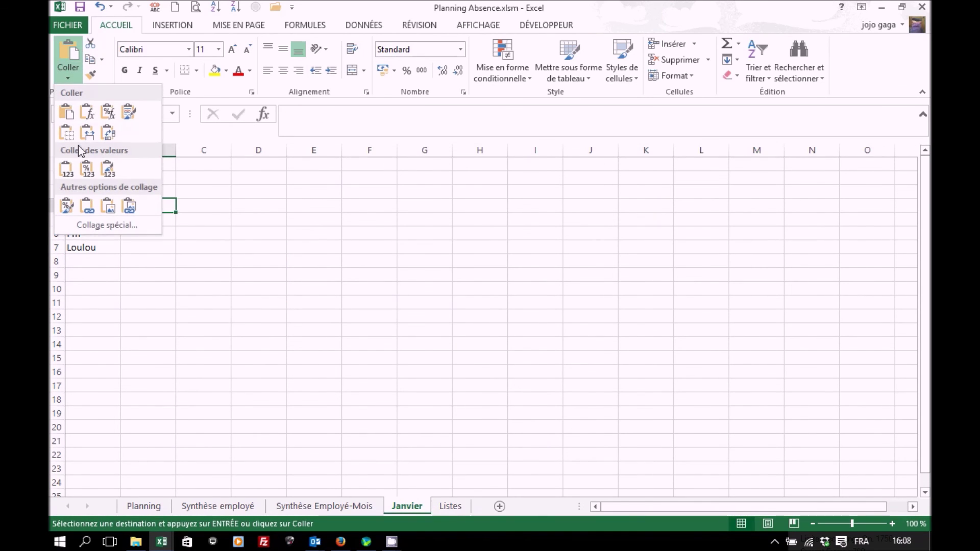
pyautogui.click(100, 226)
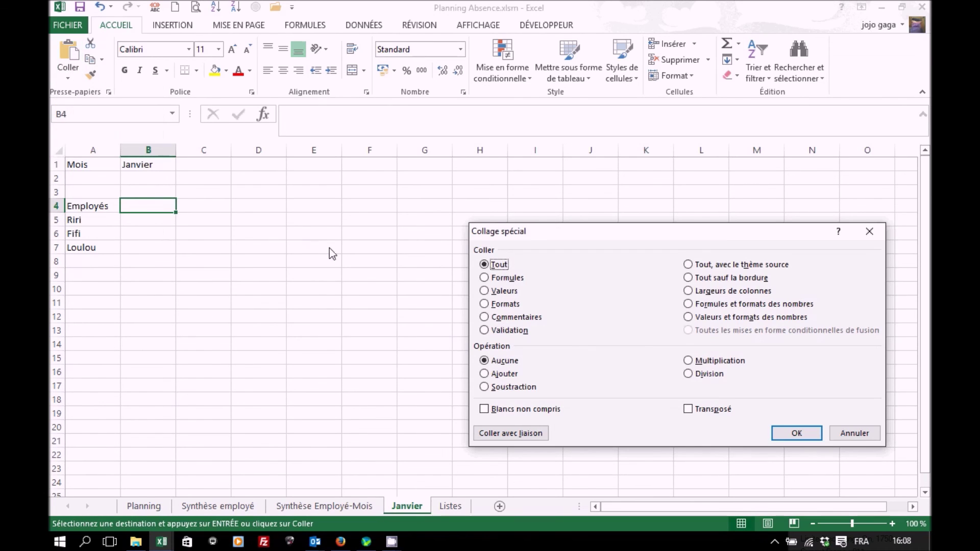
pyautogui.click(484, 290)
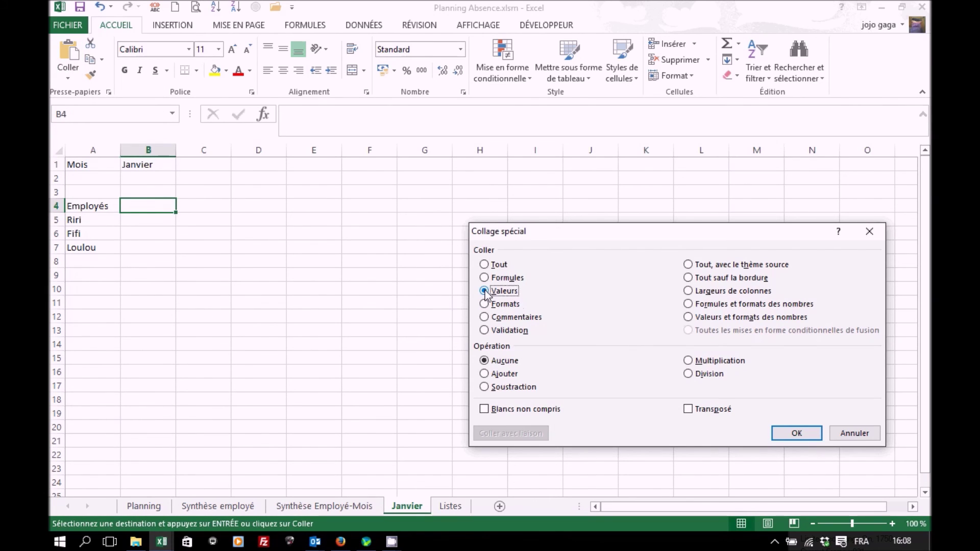
pyautogui.click(688, 410)
pyautogui.click(786, 435)
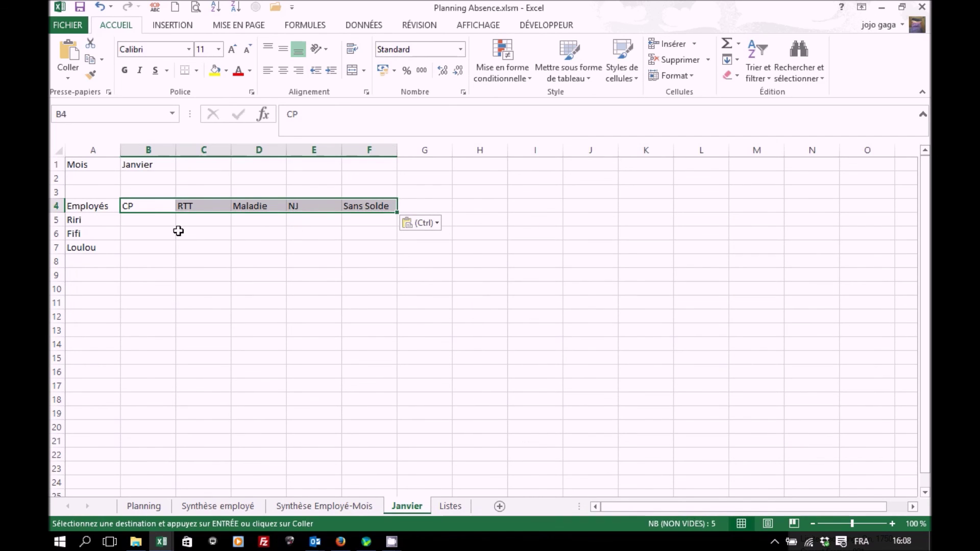
# Start a SOMMEPROD formula in B5 whose first condition compares the named range Plan with B$4.
pyautogui.click(157, 222)
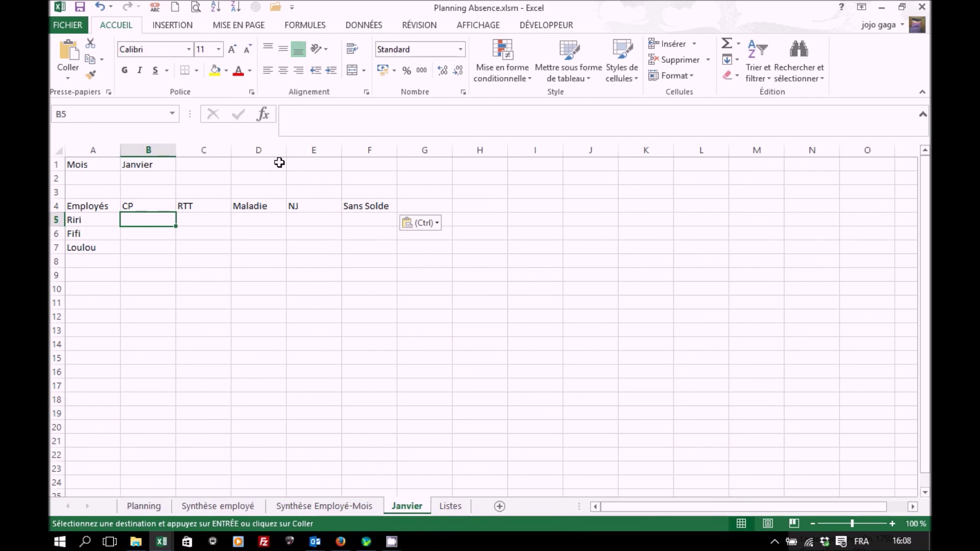
pyautogui.click(264, 115)
pyautogui.click(752, 278)
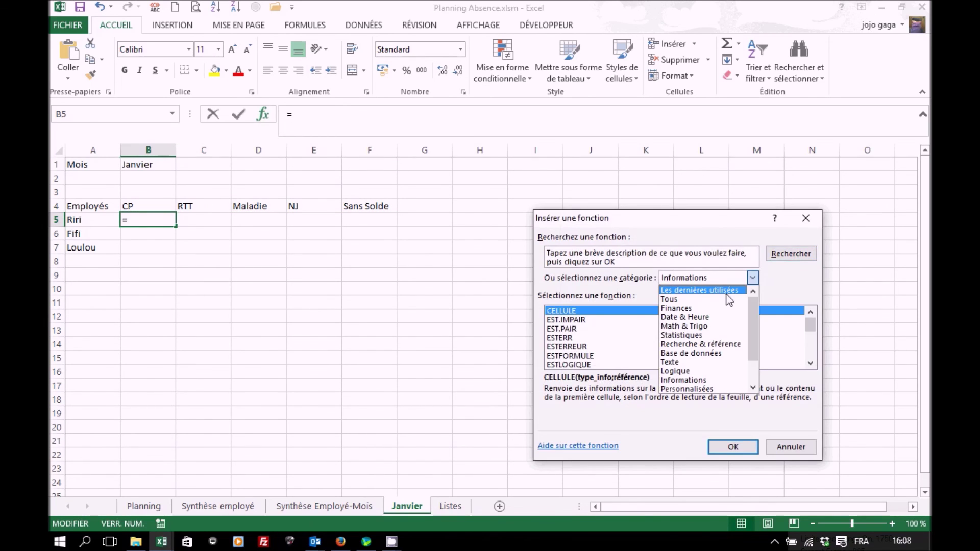
pyautogui.click(699, 327)
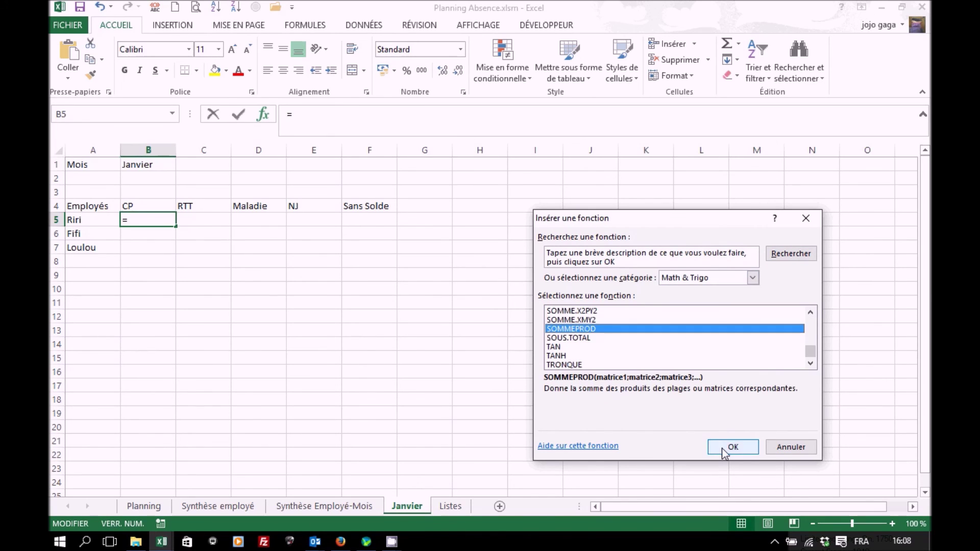
pyautogui.click(722, 448)
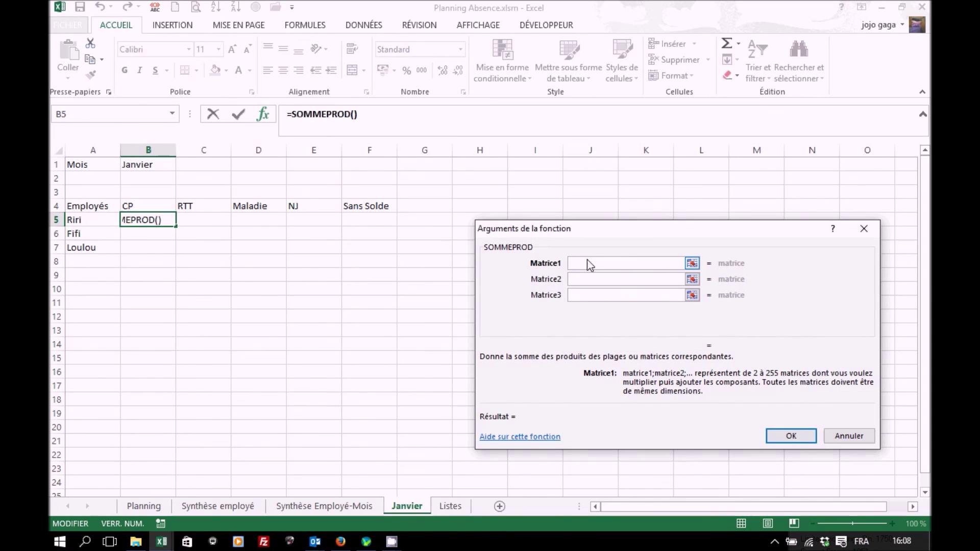
pyautogui.write('(')
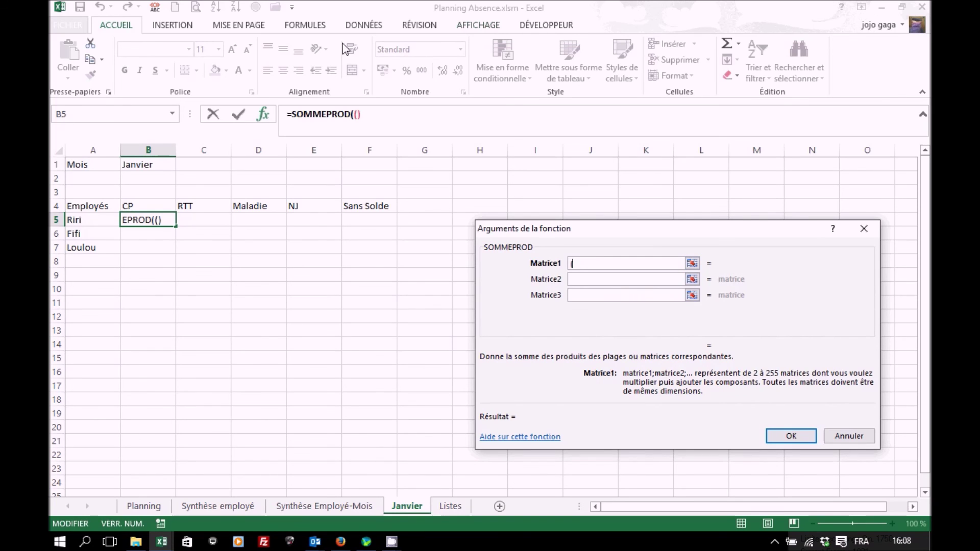
pyautogui.click(286, 25)
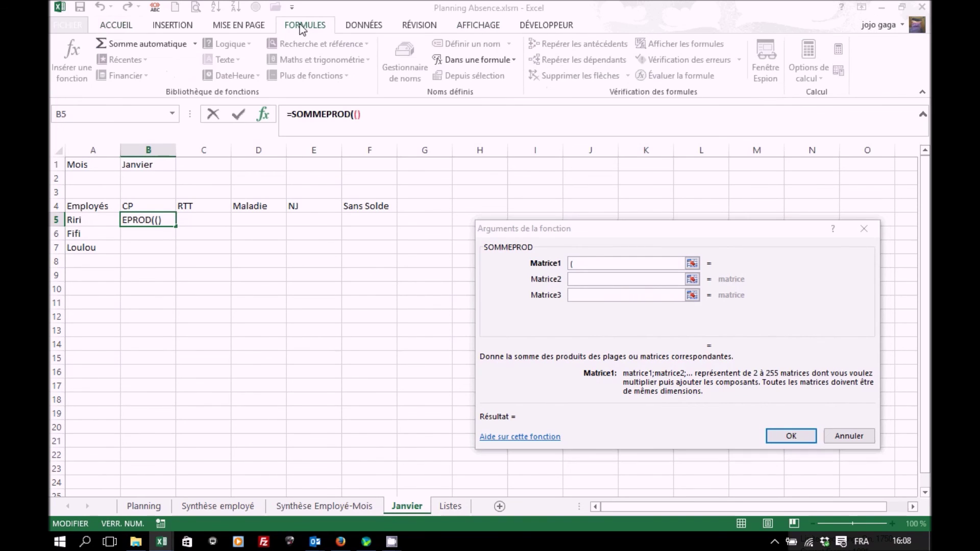
pyautogui.click(495, 61)
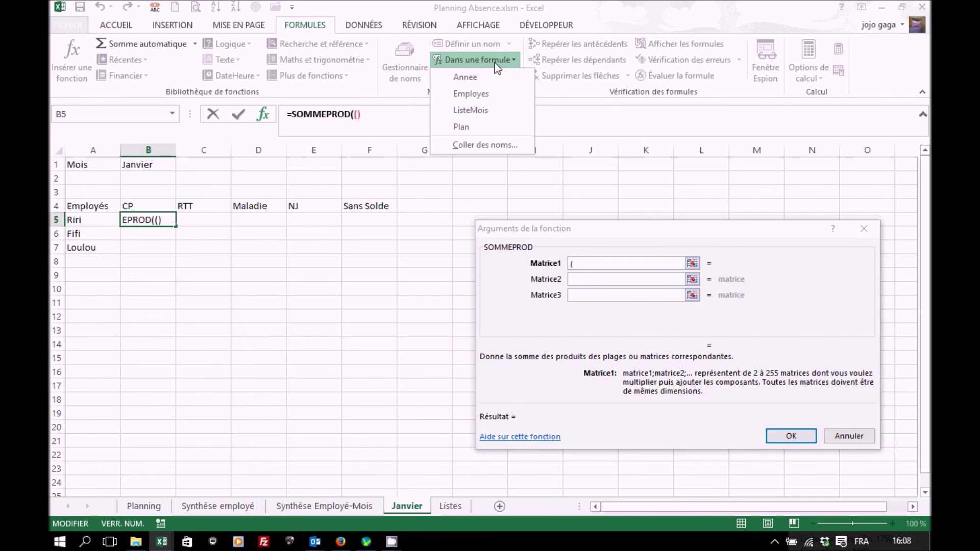
pyautogui.click(471, 127)
pyautogui.write('=')
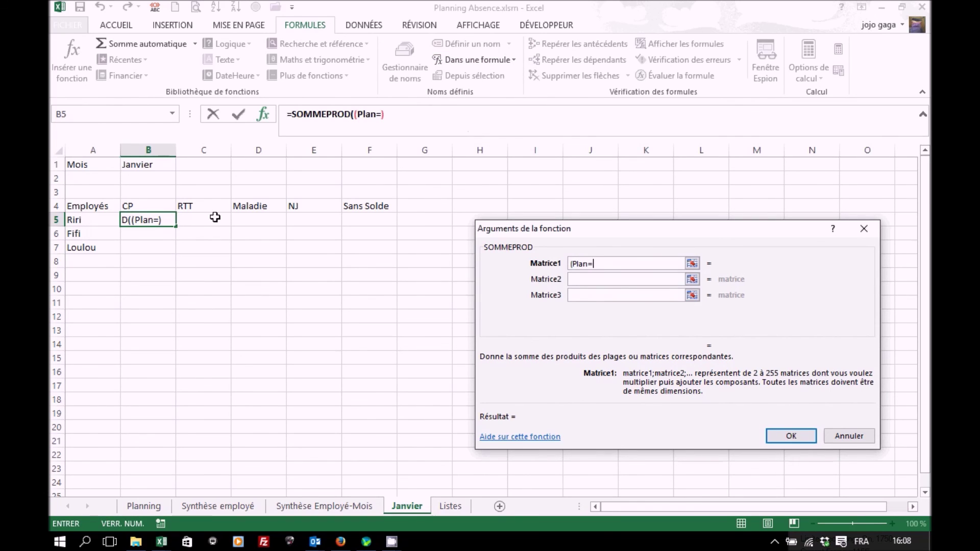
pyautogui.click(141, 205)
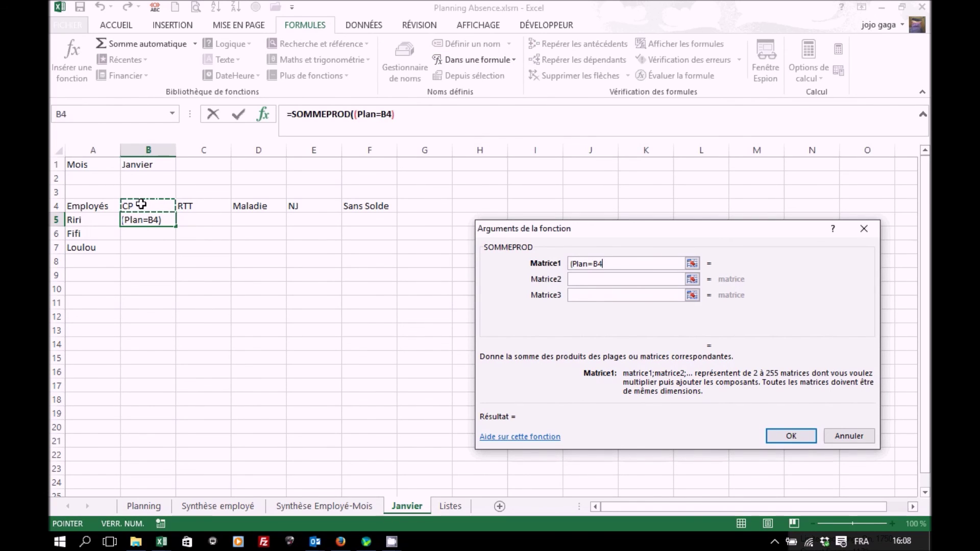
pyautogui.press('F4')
pyautogui.press('F4')
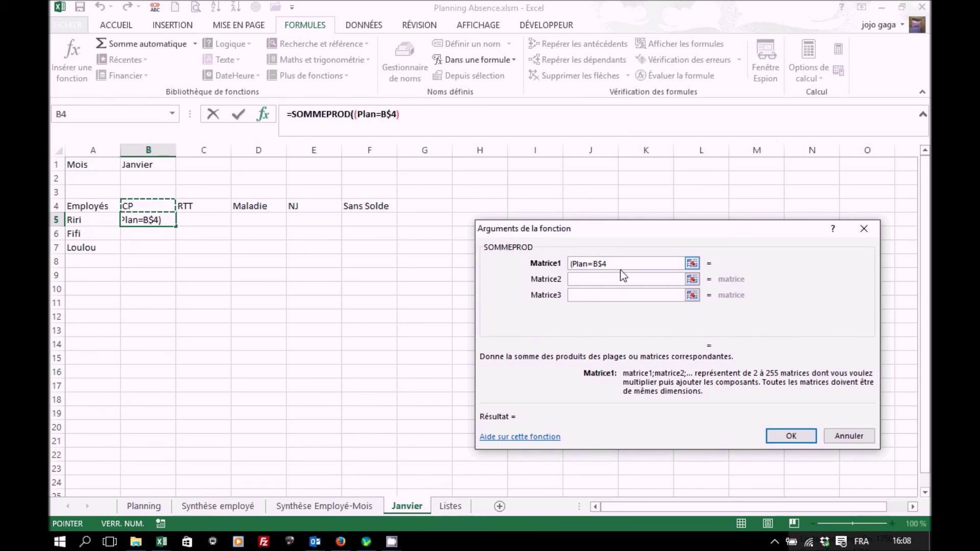
# Multiply the first SOMMEPROD condition by a second one comparing the named range Employes with $A5.
pyautogui.write(')*(')
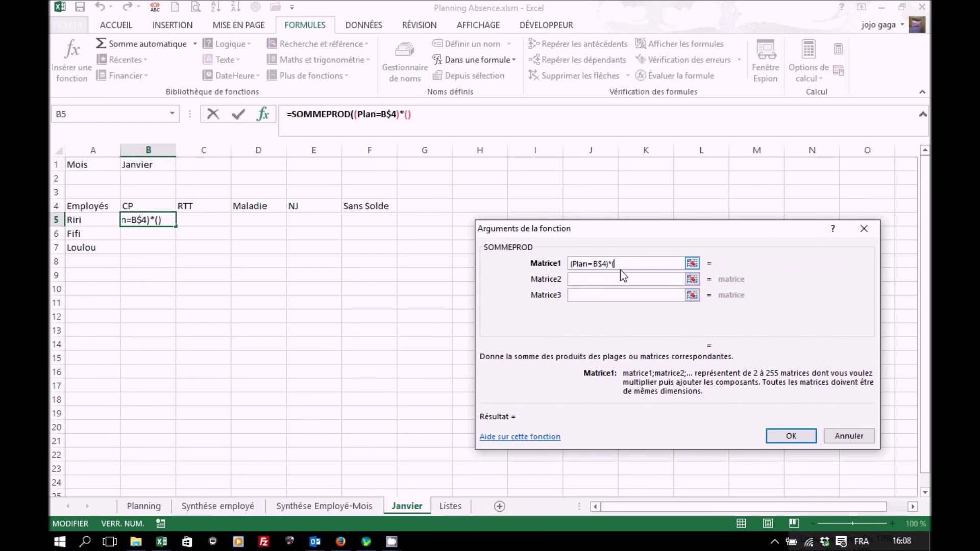
pyautogui.click(512, 60)
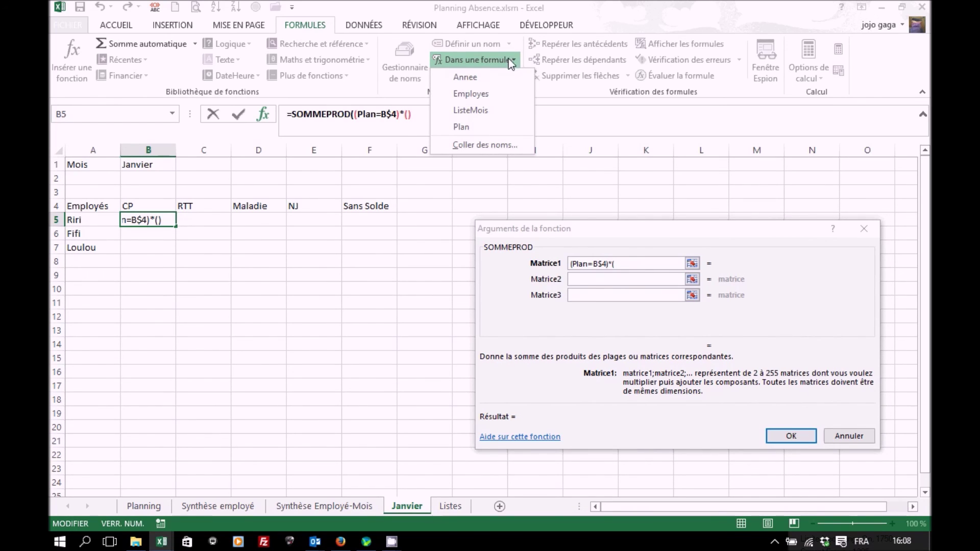
pyautogui.click(485, 94)
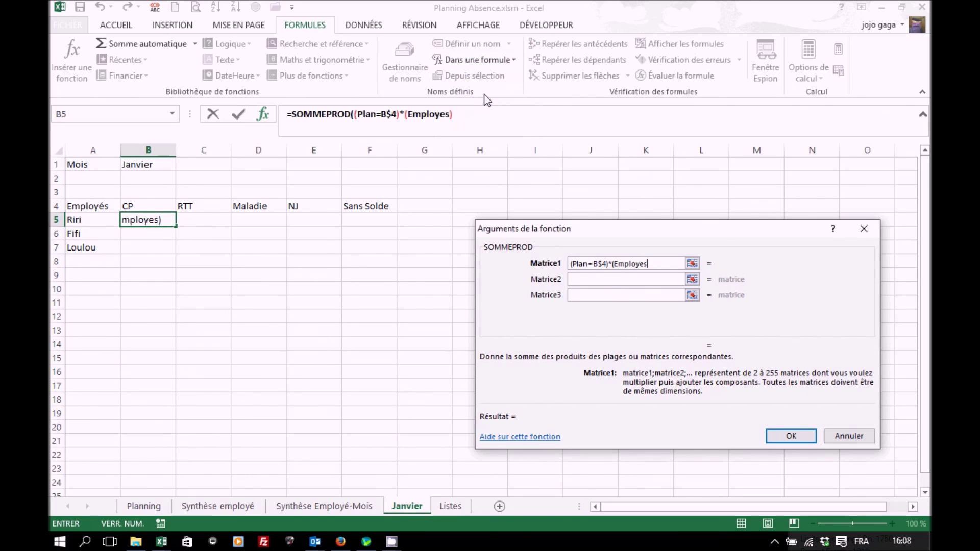
pyautogui.write('=')
pyautogui.click(76, 220)
pyautogui.press('F4')
pyautogui.press('F4')
pyautogui.press('F4')
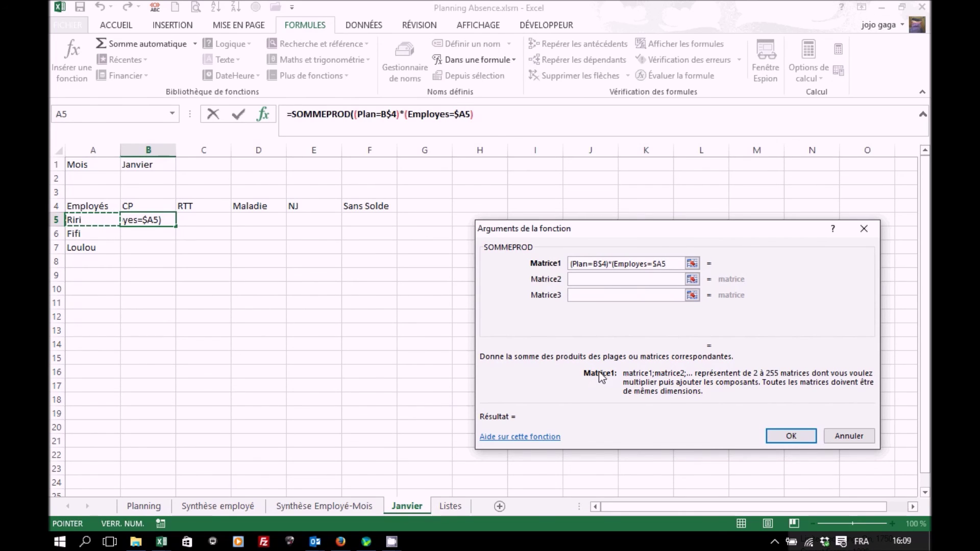
# Add a third multiplied condition to the SOMMEPROD, starting with the month-number range Planning!B3:NC3 followed by an equals sign.
pyautogui.write(')*')
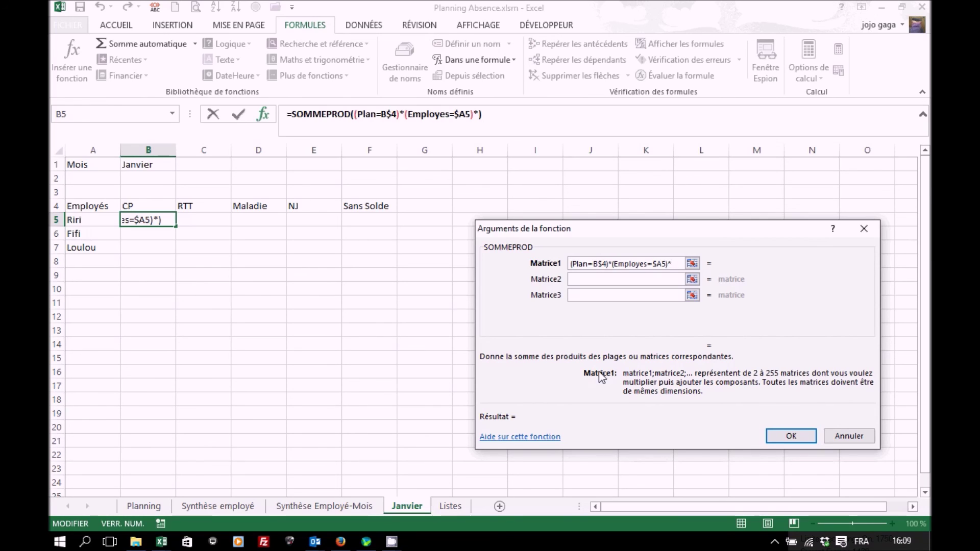
pyautogui.write('()')
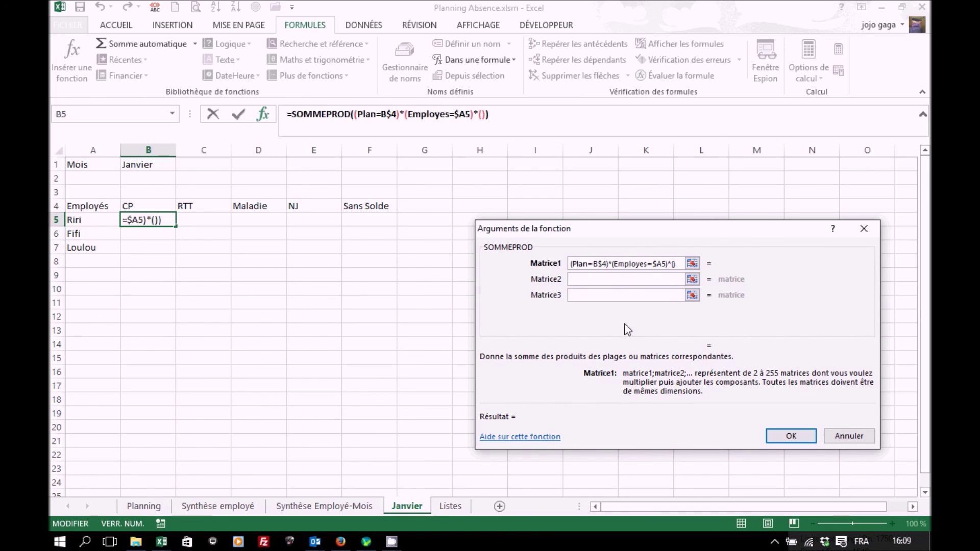
pyautogui.click(151, 506)
pyautogui.click(203, 191)
pyautogui.hotkey('ctrl', 'shift', 'Right')
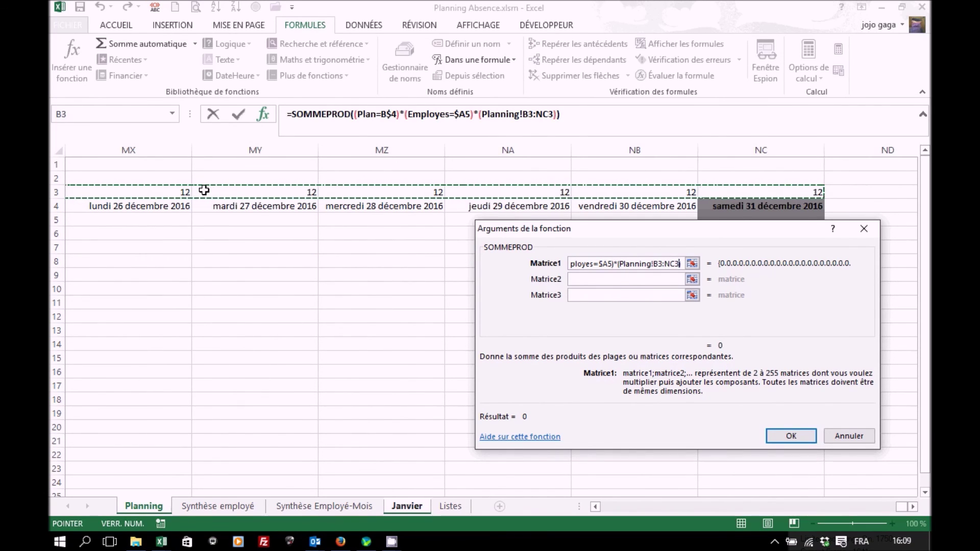
pyautogui.write('=')
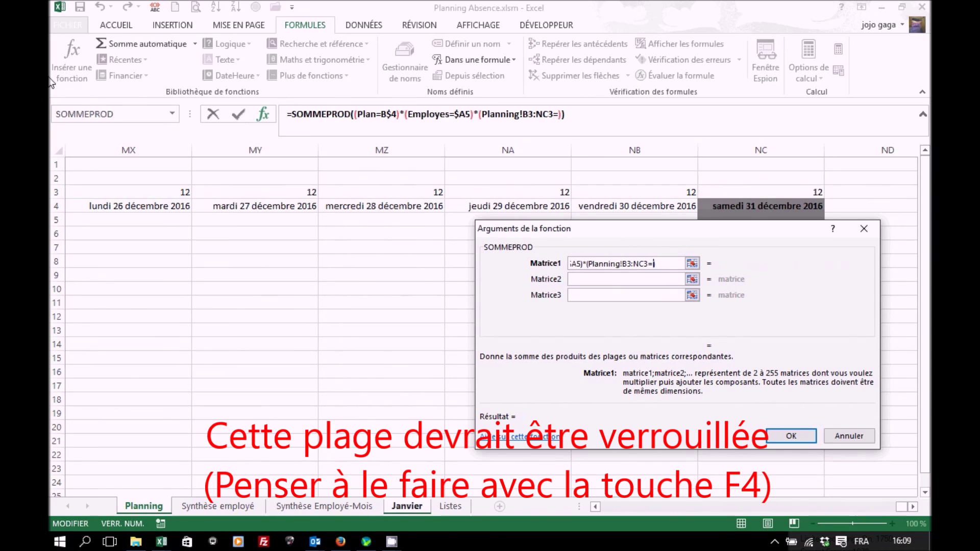
# Complete the third condition with EQUIV, looking up Janvier!$B$1 in ListeMois with match type 0, and validate the formula.
pyautogui.click(173, 113)
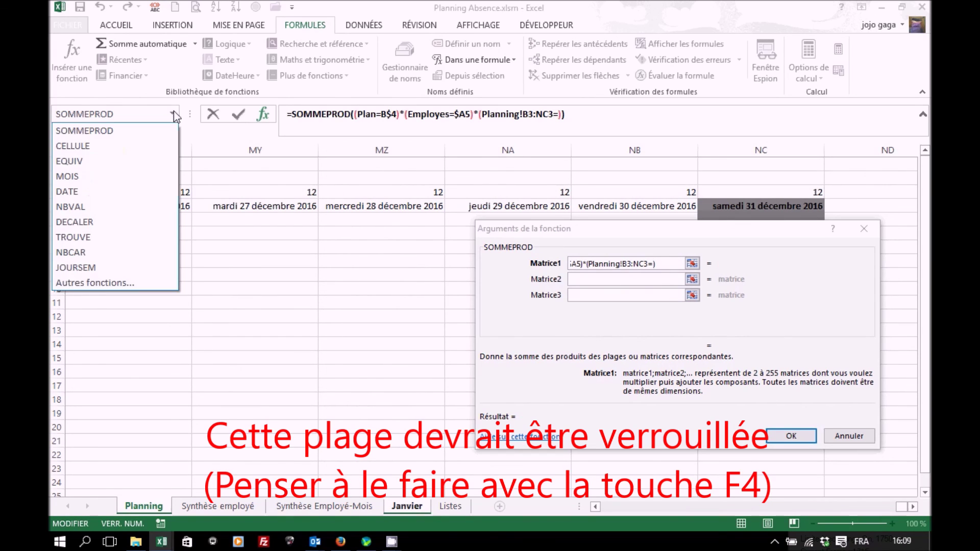
pyautogui.click(110, 161)
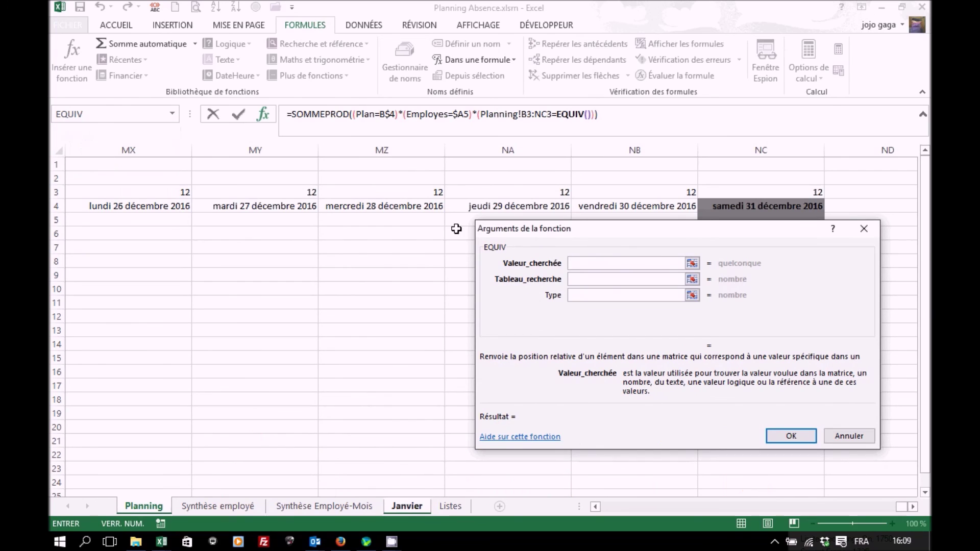
pyautogui.click(415, 505)
pyautogui.click(147, 165)
pyautogui.press('F4')
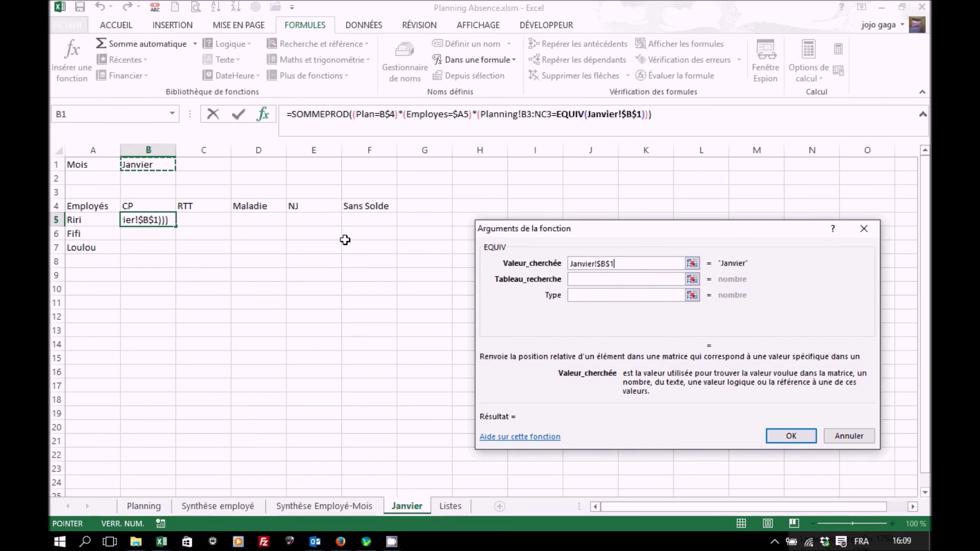
pyautogui.click(611, 279)
pyautogui.click(510, 59)
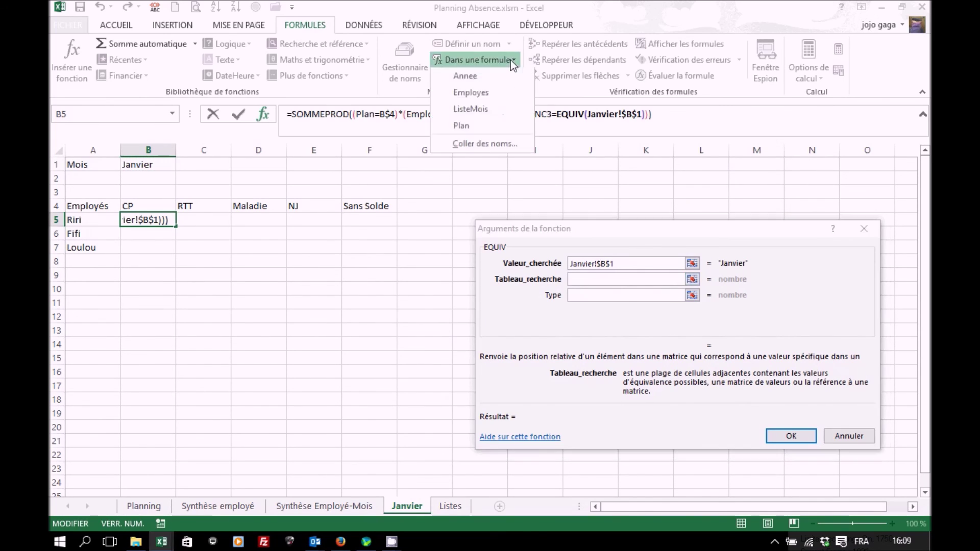
pyautogui.click(479, 112)
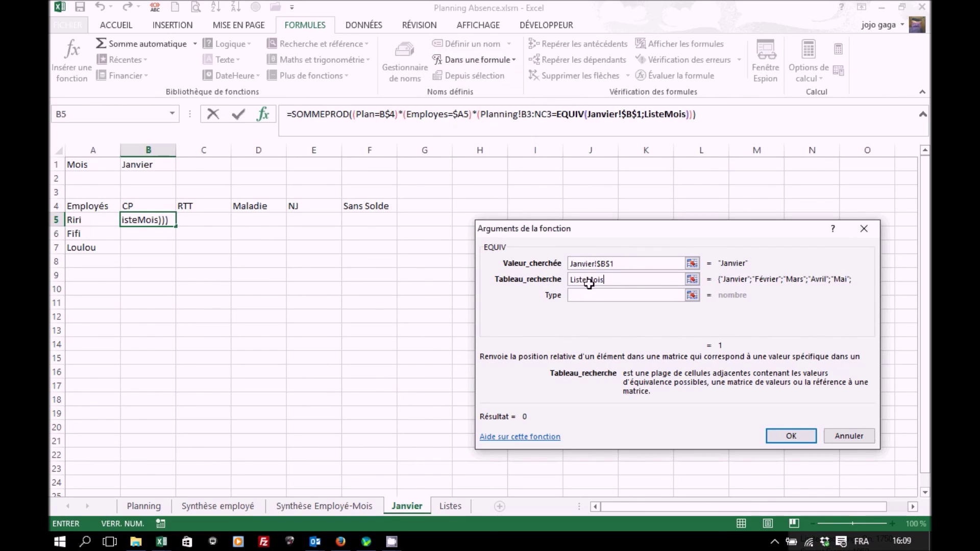
pyautogui.click(595, 294)
pyautogui.write('0')
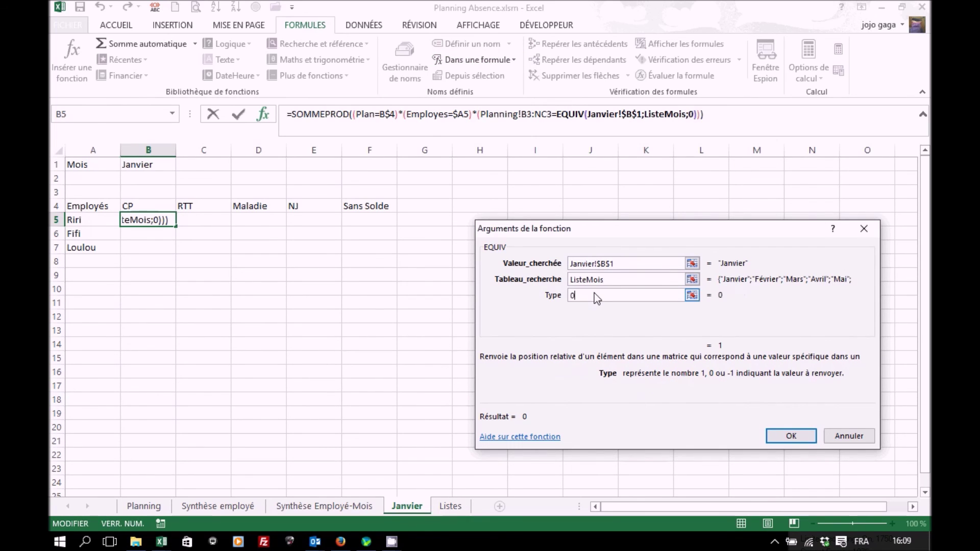
pyautogui.click(791, 437)
# Fill the B5 formula over B5:F7 and make its Planning range absolute as $B$3:$NC$3 in all those cells.
pyautogui.moveTo(174, 231); pyautogui.dragTo(394, 254)
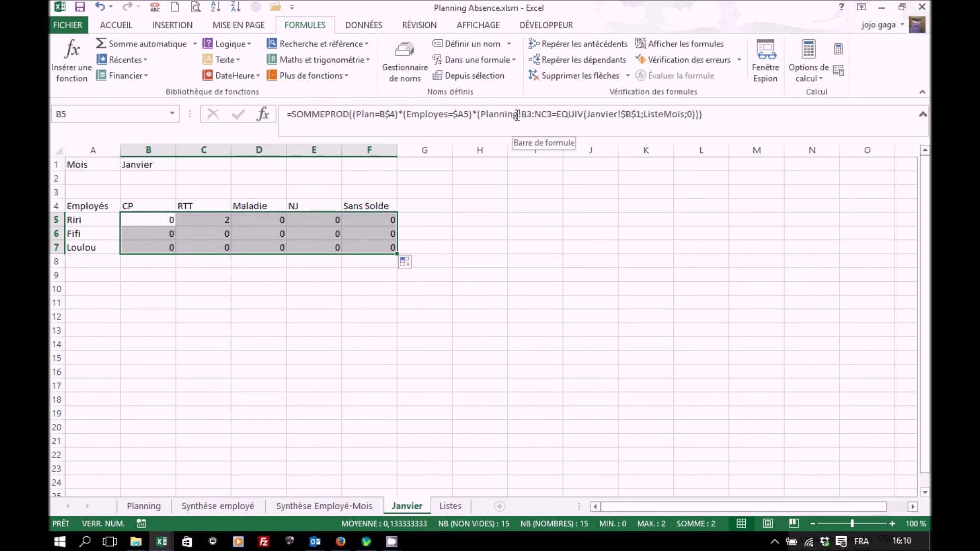
pyautogui.click(533, 113)
pyautogui.moveTo(527, 114); pyautogui.dragTo(551, 114)
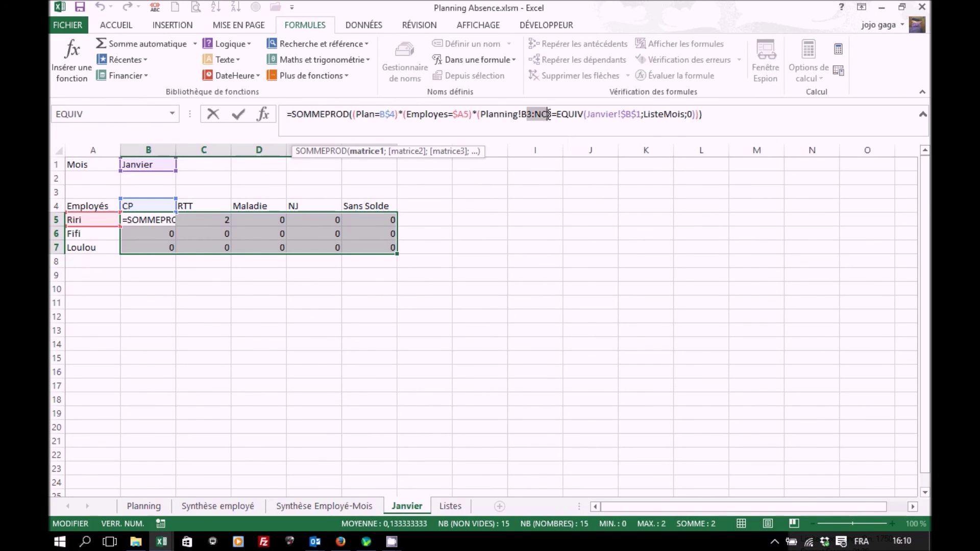
pyautogui.press('F4')
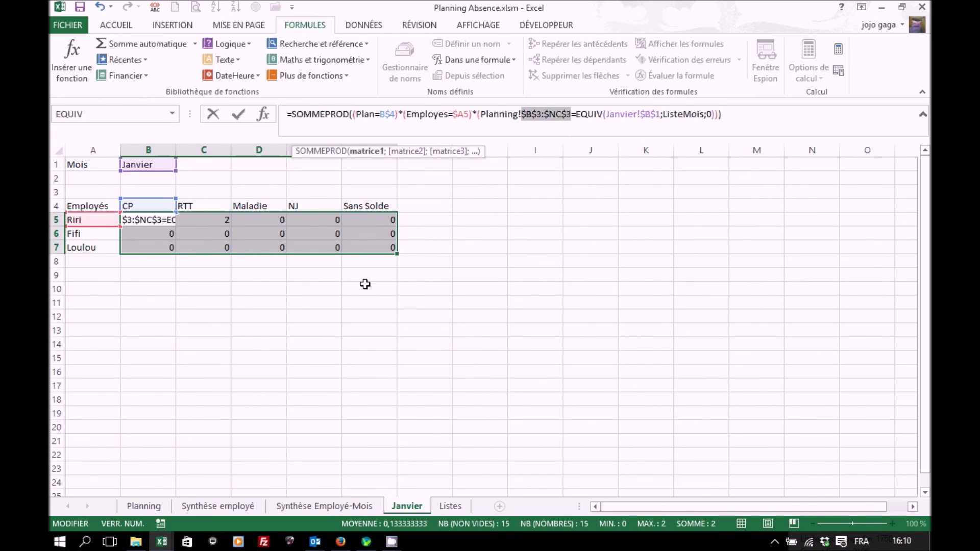
pyautogui.hotkey('ctrl', 'Return')
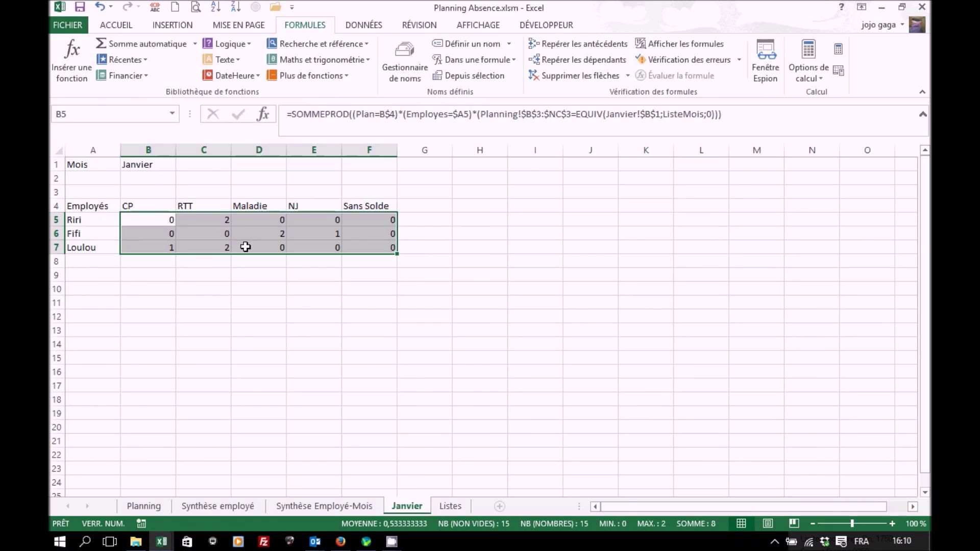
# Label row 8 of the January summary "Total" in A8 and copy that label to G4 as a column heading.
pyautogui.click(110, 263)
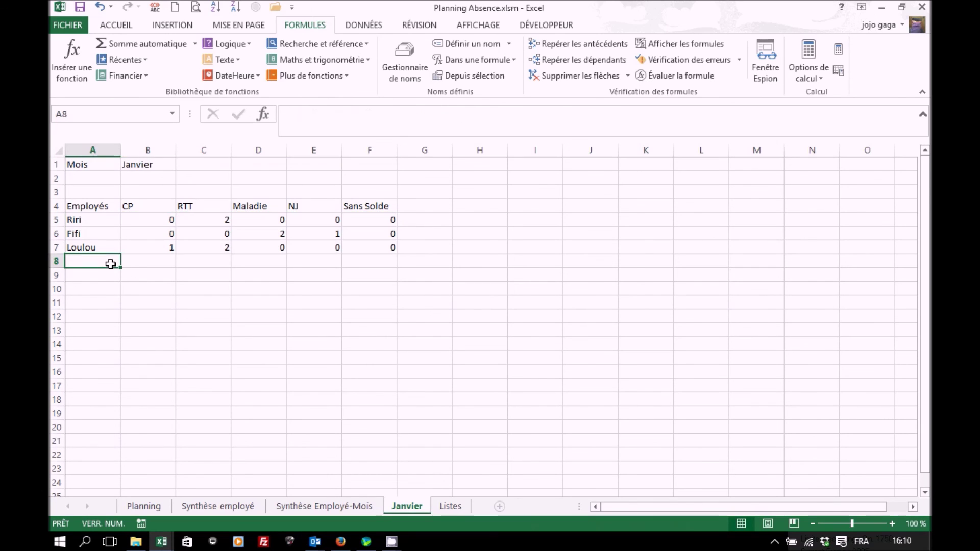
pyautogui.write('Total')
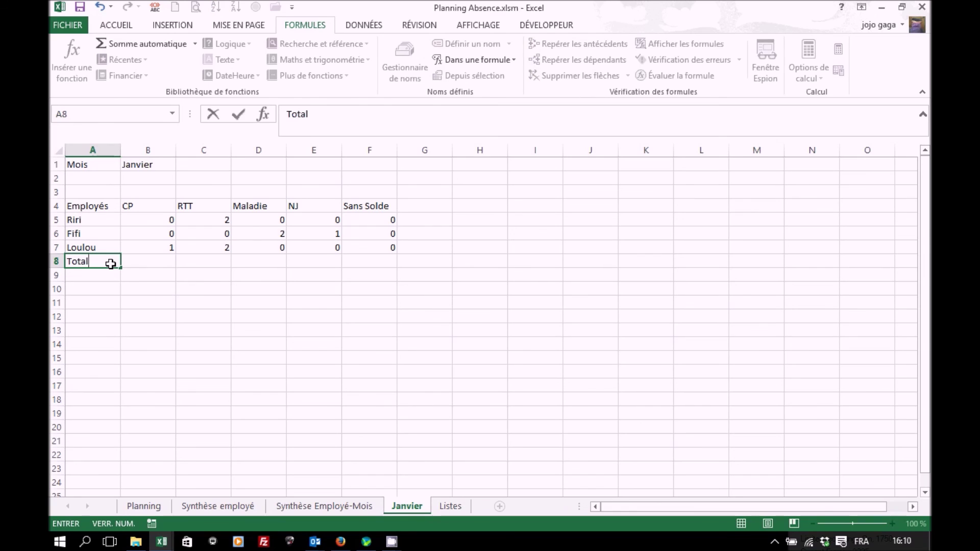
pyautogui.press('Return')
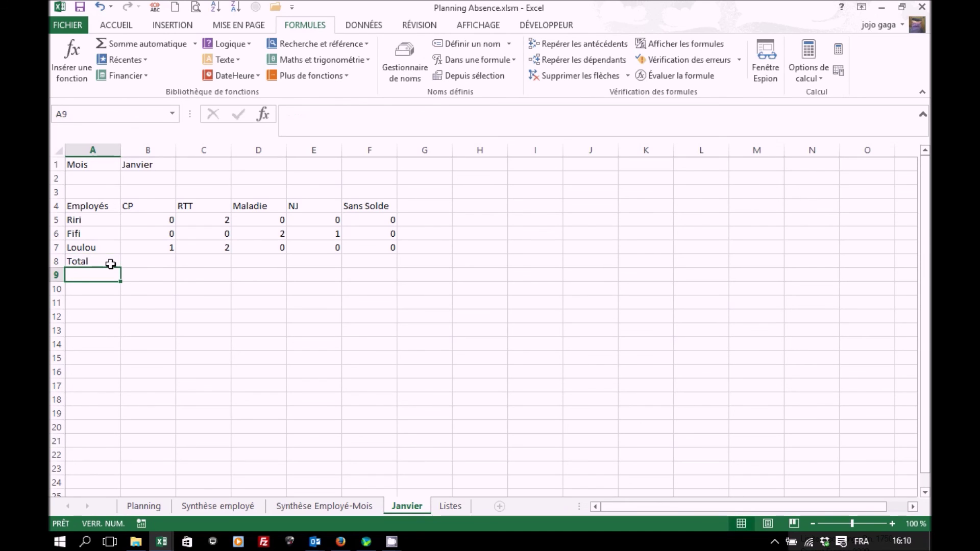
pyautogui.click(111, 263)
pyautogui.moveTo(115, 268); pyautogui.dragTo(409, 204)
# Sum the absence counts by row and by column across B5:G8 with automatic sums.
pyautogui.moveTo(170, 221); pyautogui.dragTo(433, 262)
pyautogui.click(164, 44)
pyautogui.click(227, 316)
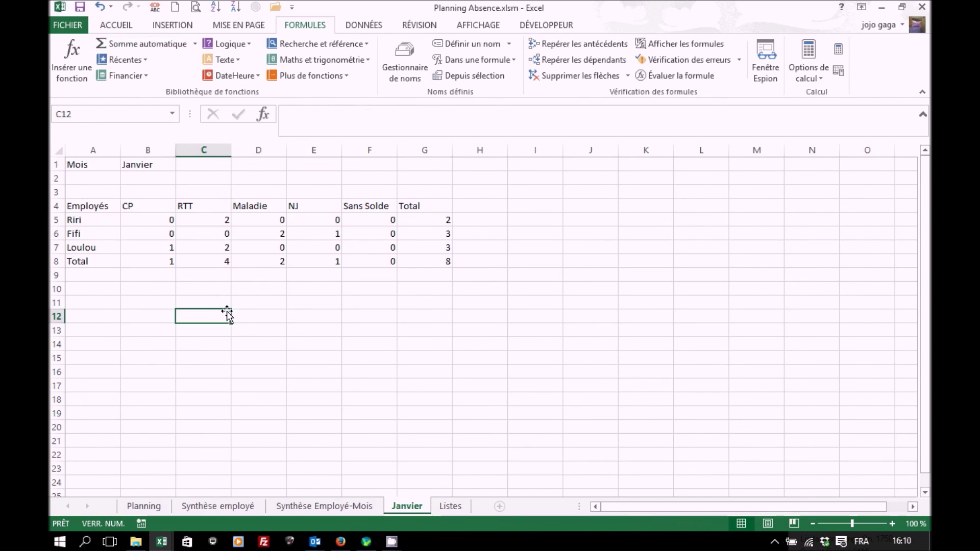
# Insert a 3D column chart with the series arranged in depth from A4:F7, leaving out the totals.
pyautogui.moveTo(99, 205); pyautogui.dragTo(387, 246)
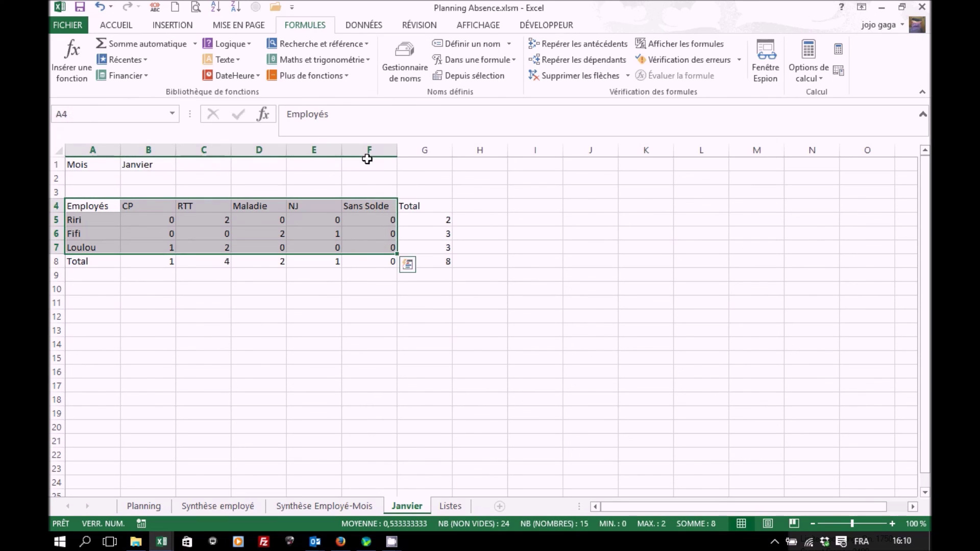
pyautogui.click(173, 26)
pyautogui.click(428, 44)
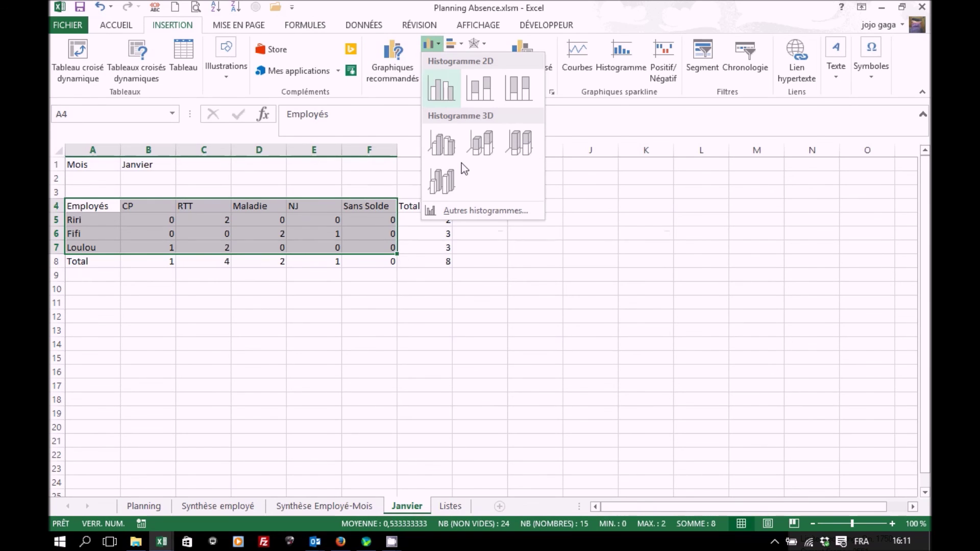
pyautogui.click(443, 185)
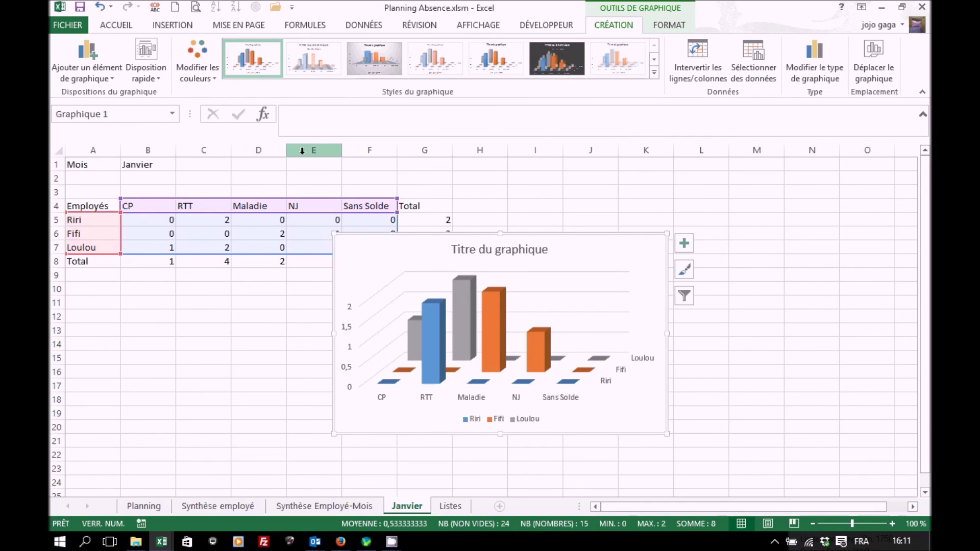
pyautogui.click(254, 162)
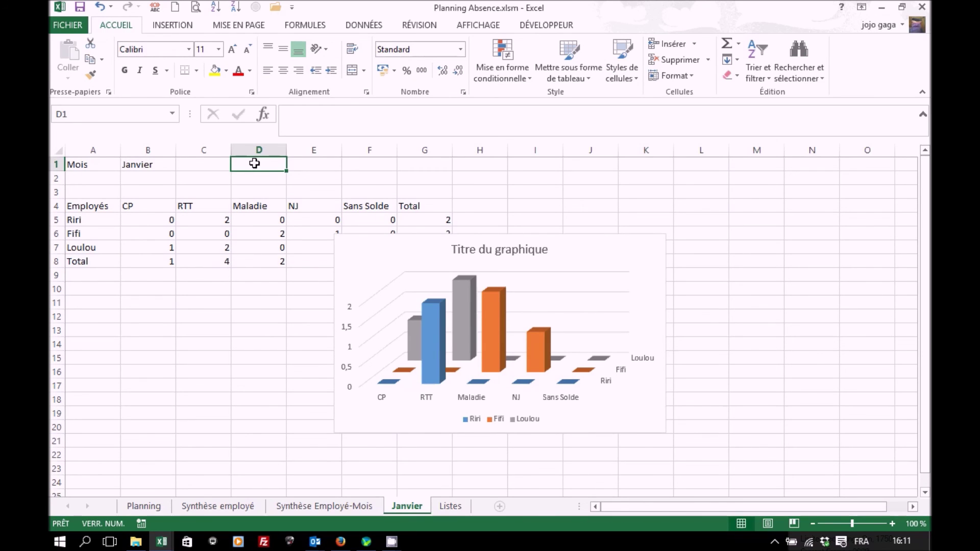
# Link the chart title to the month name in cell B1 of the Janvier sheet.
pyautogui.click(479, 250)
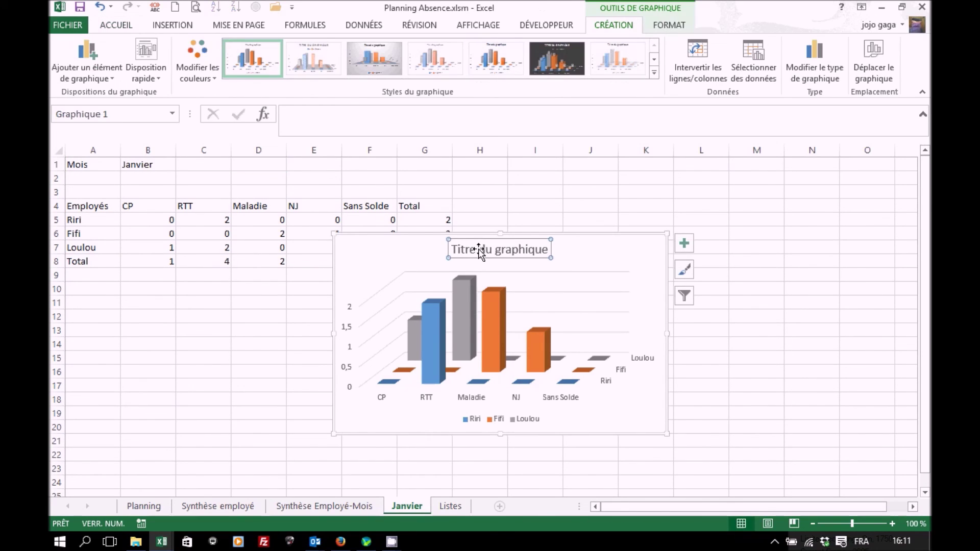
pyautogui.write('=')
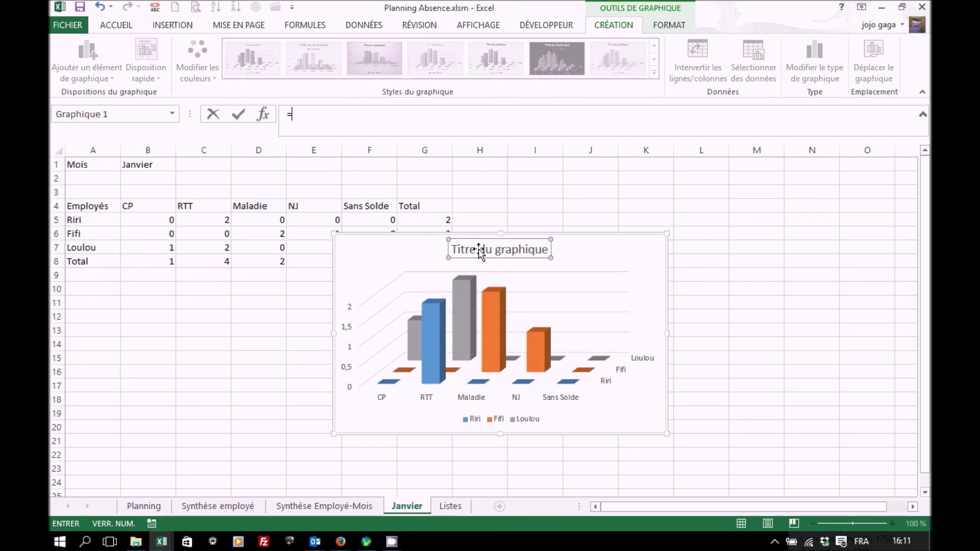
pyautogui.click(133, 161)
pyautogui.press('Return')
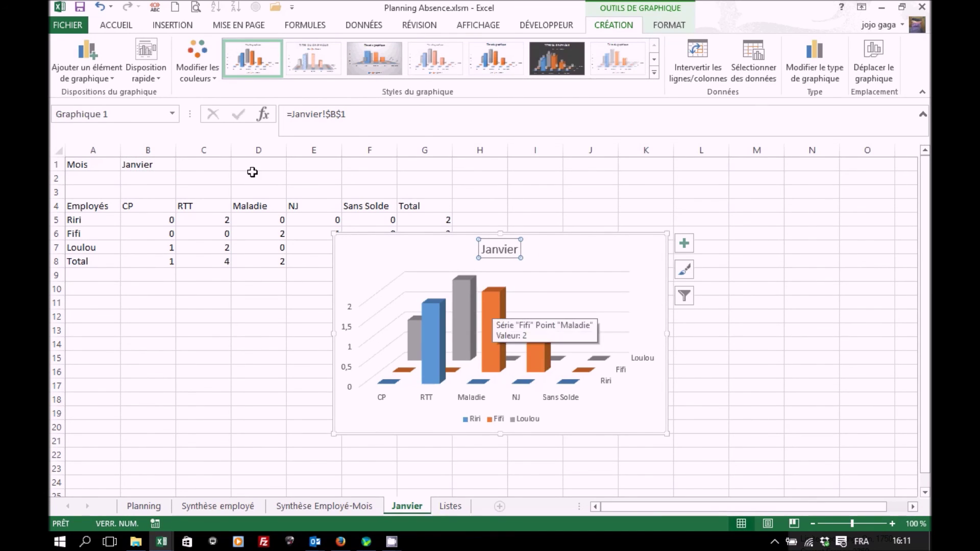
# Remove the chart's legend and move the chart directly below the summary table, starting around row 9.
pyautogui.click(88, 76)
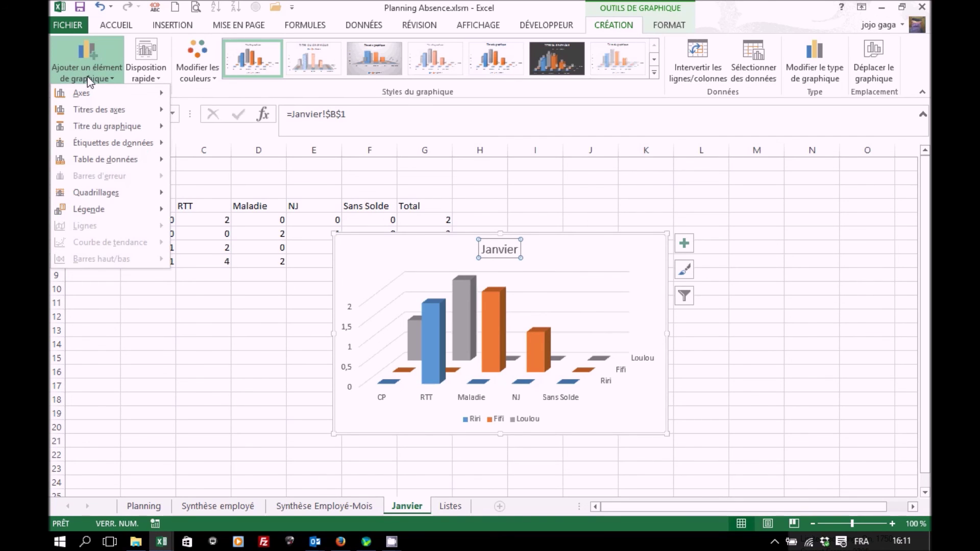
pyautogui.moveTo(102, 209)
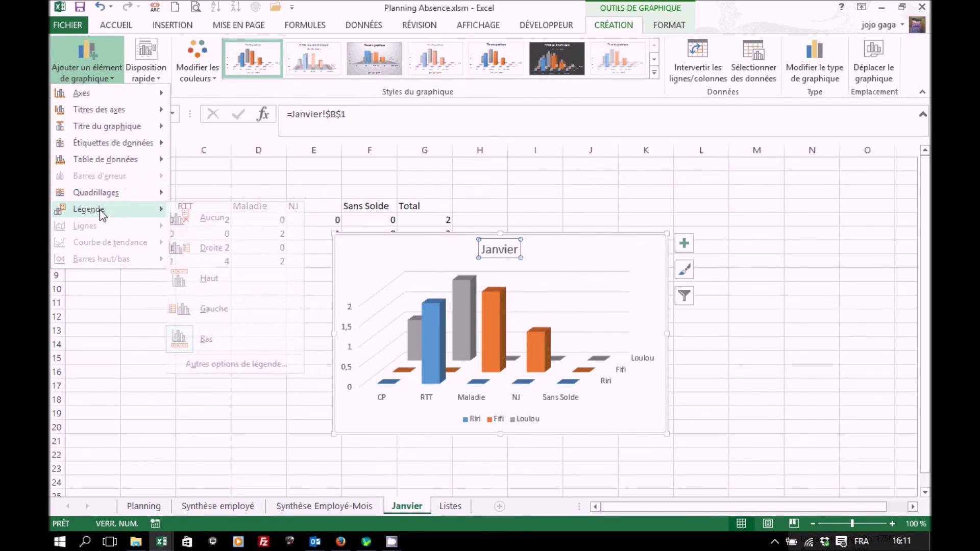
pyautogui.click(192, 220)
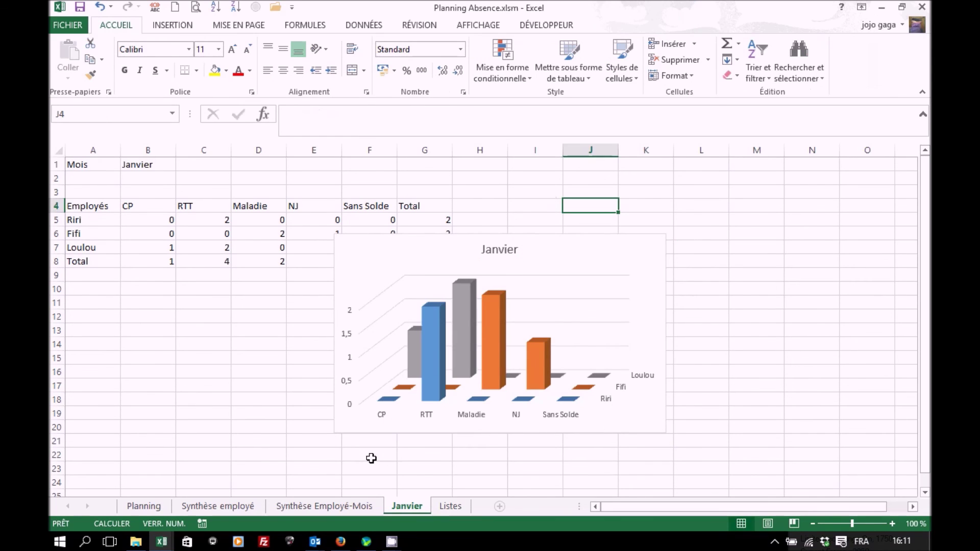
pyautogui.moveTo(437, 240); pyautogui.dragTo(168, 279)
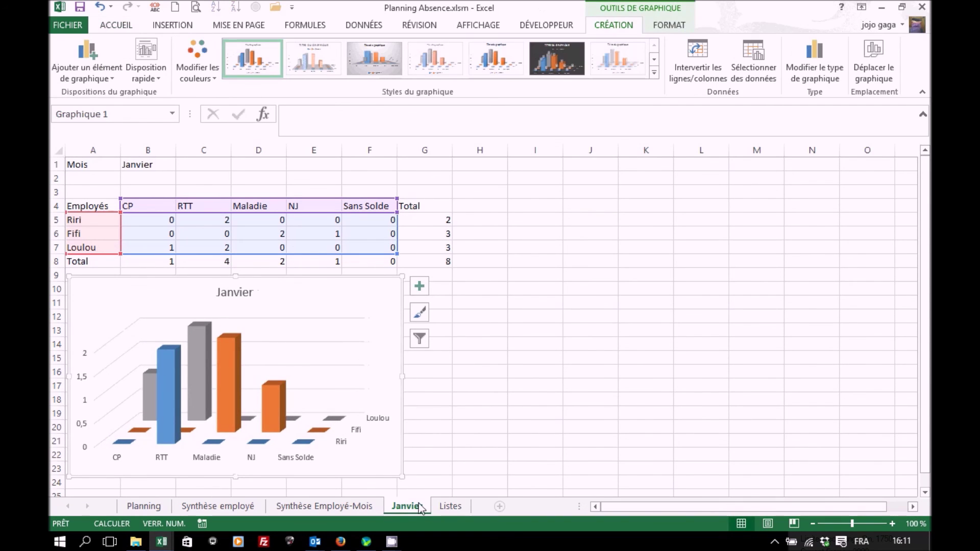
# Duplicate the Janvier sheet just before Listes and rename the copy Février.
pyautogui.moveTo(410, 510); pyautogui.dragTo(437, 509)
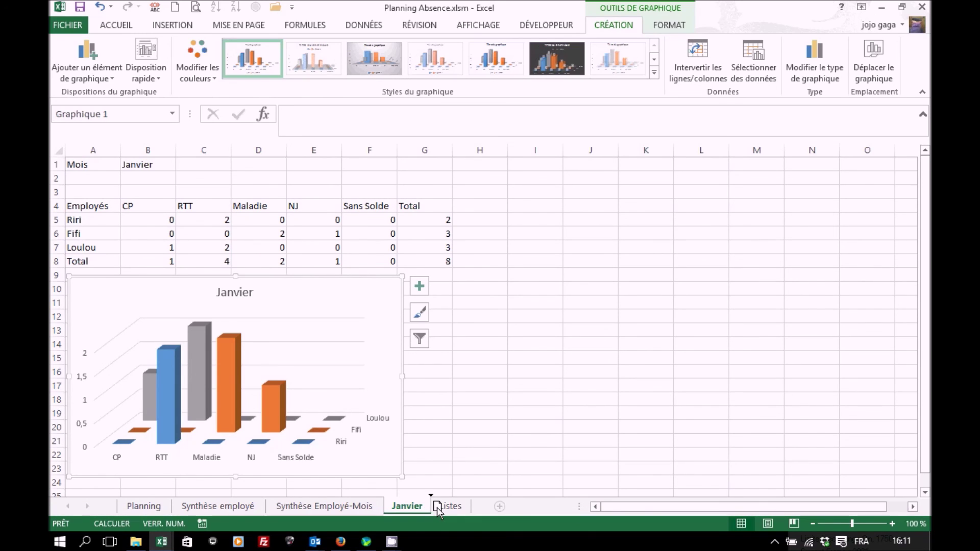
pyautogui.moveTo(437, 509); pyautogui.dragTo(437, 508)
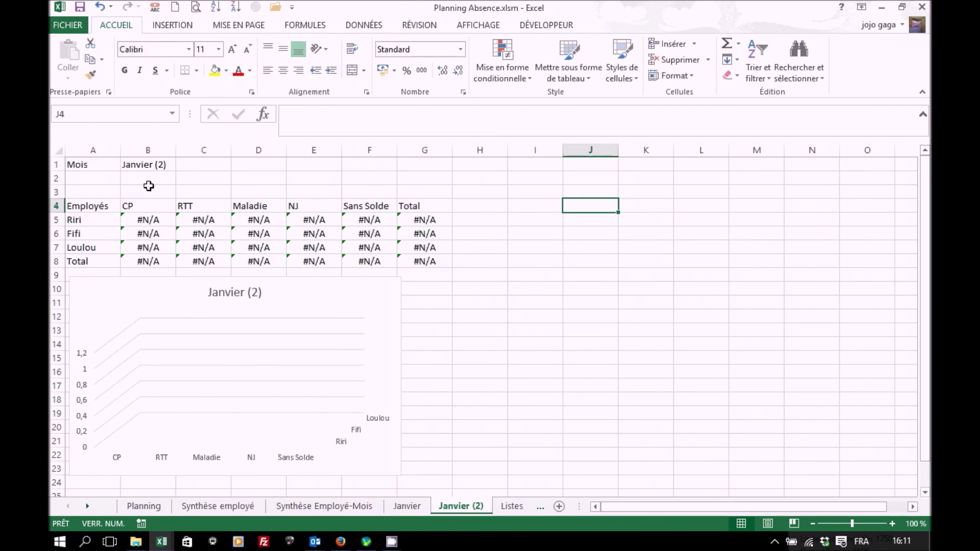
pyautogui.doubleClick(469, 506)
pyautogui.write('Février')
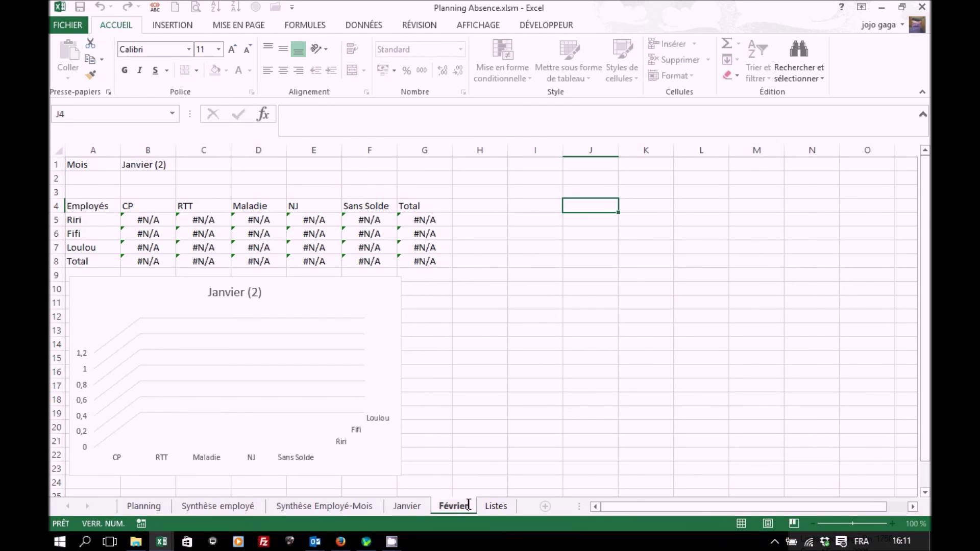
pyautogui.press('Return')
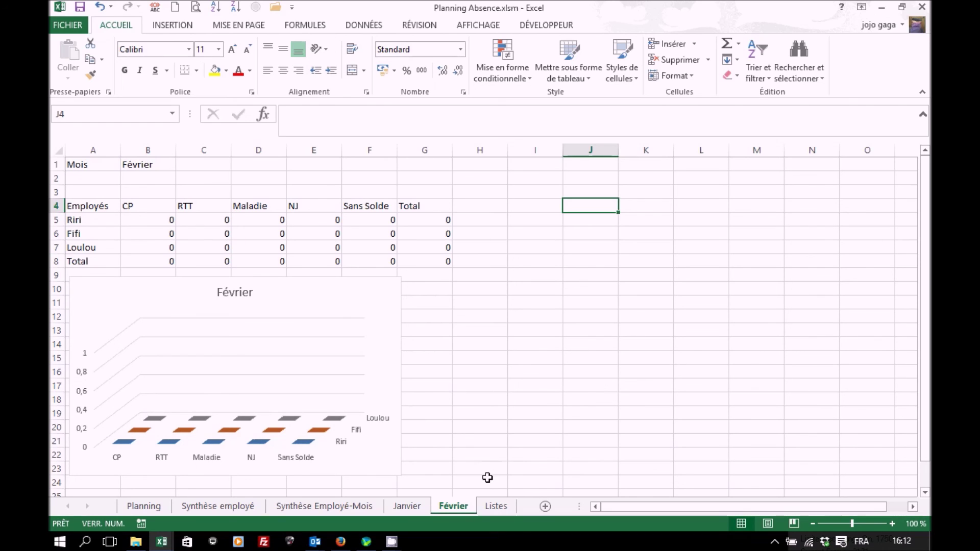
# Duplicate the Février sheet just before Listes and rename the copy Mars.
pyautogui.click(488, 506)
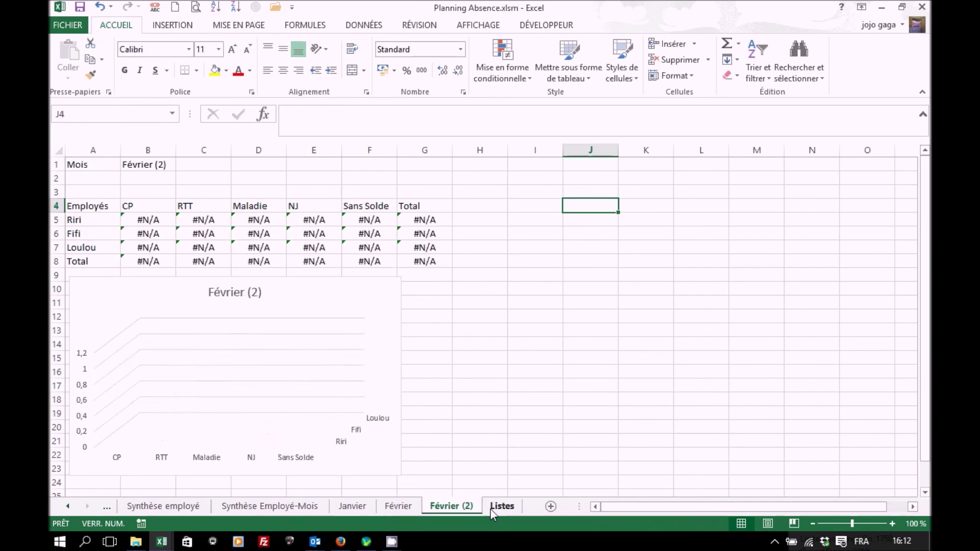
pyautogui.click(467, 507)
pyautogui.write('Mars')
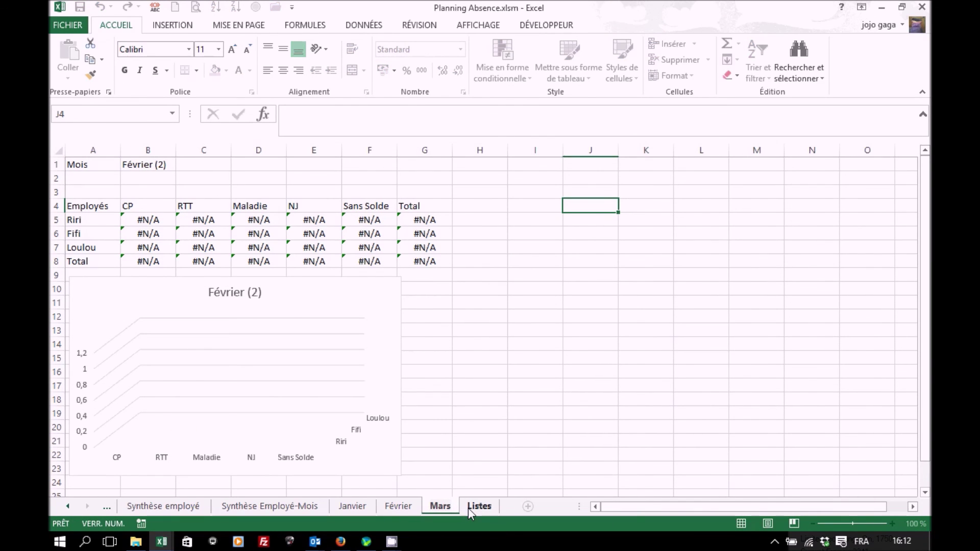
pyautogui.press('Return')
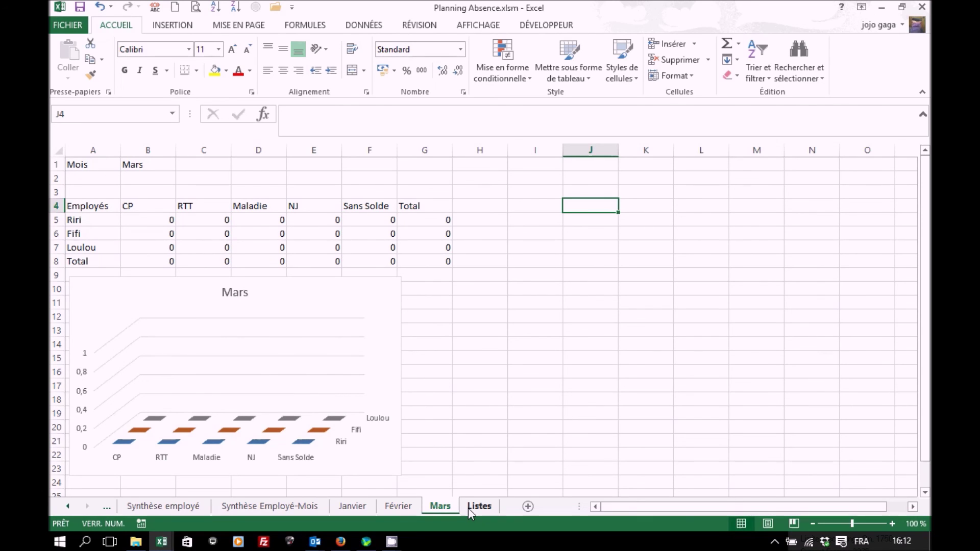
# Return to cell A1 of the Planning sheet to view the start of the year.
pyautogui.click(107, 505)
pyautogui.click(139, 509)
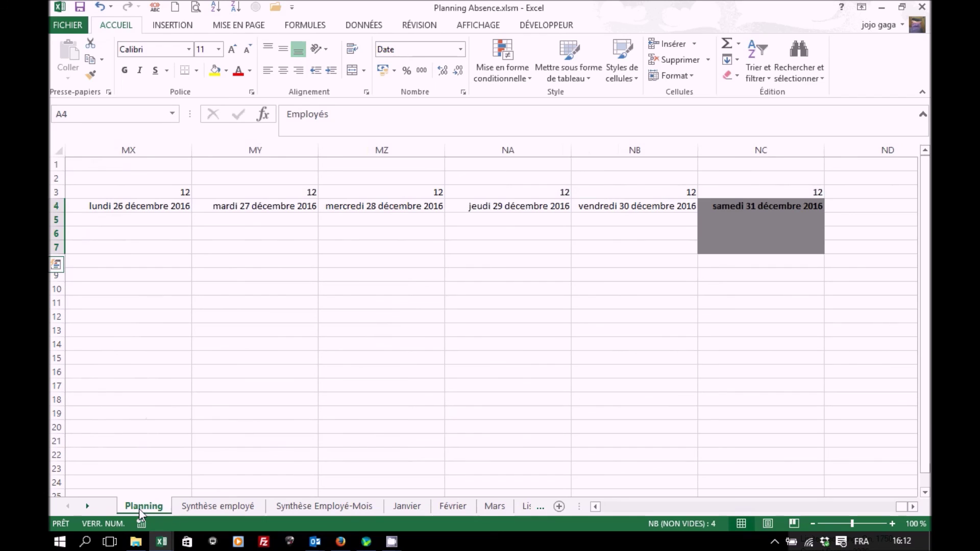
pyautogui.hotkey('ctrl', 'Home')
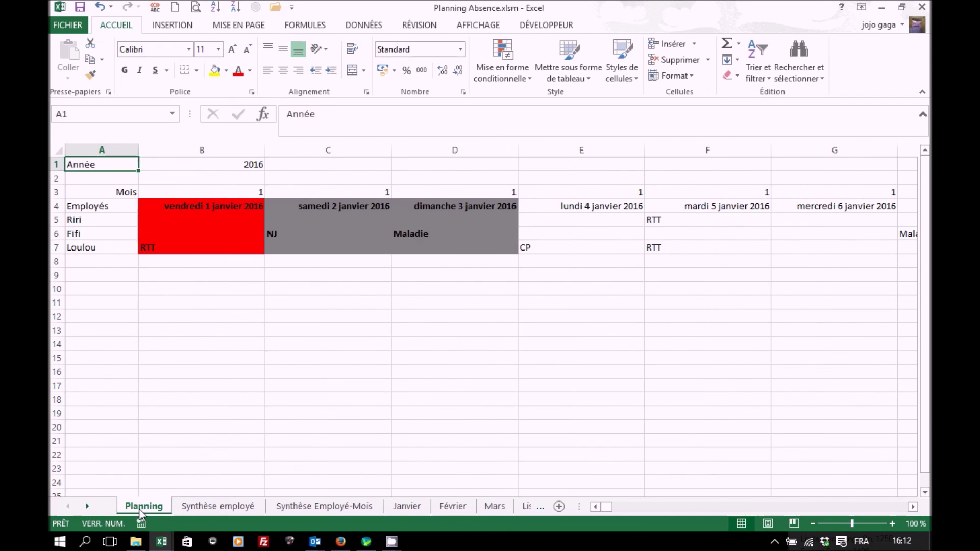